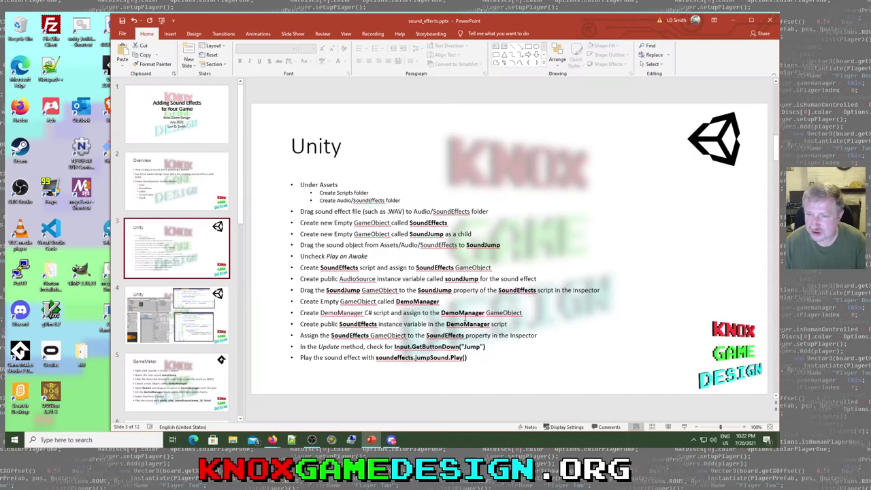
Switch to the Unity editor and inspect the components of the DemoManager and SoundEffects objects in SampleScene
left_click(732, 20)
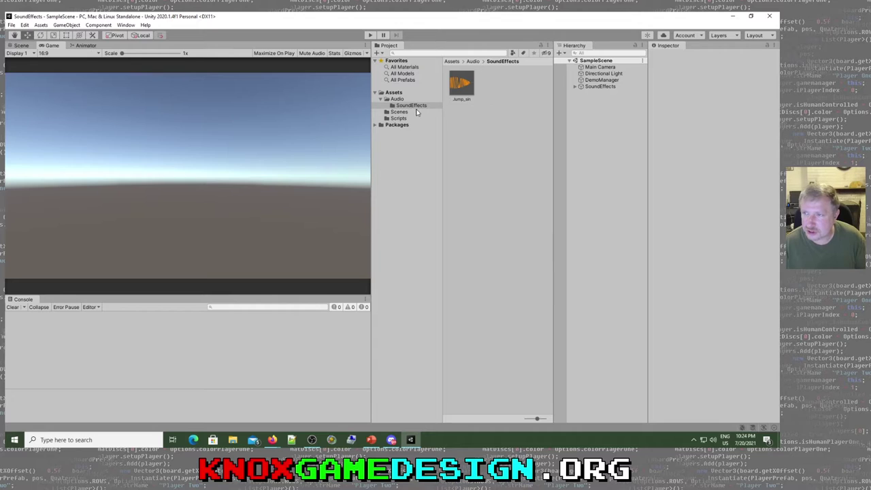
left_click(575, 87)
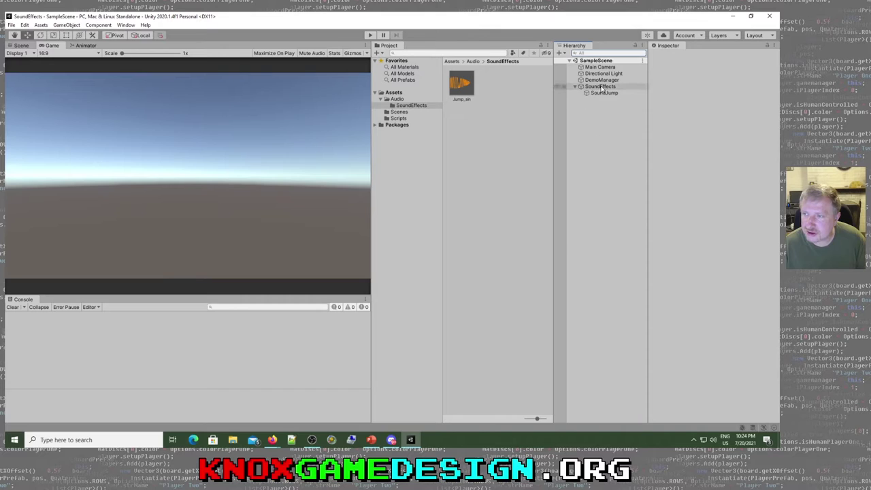
left_click(597, 80)
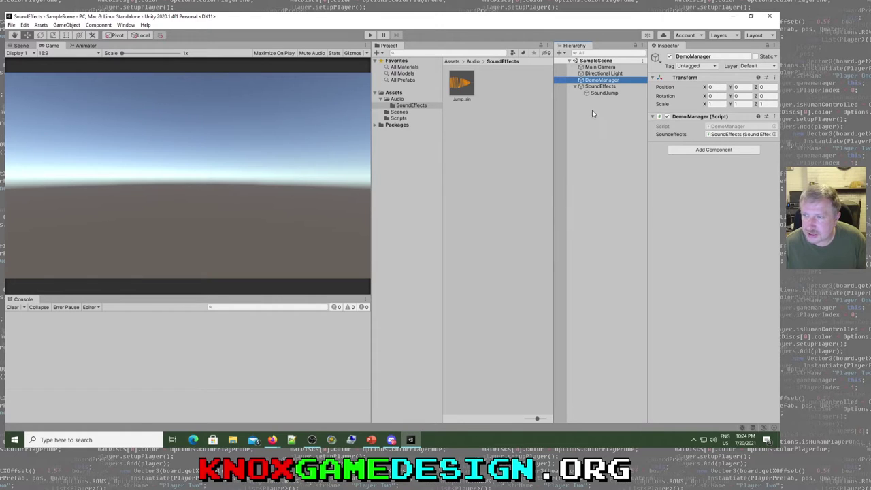
left_click(590, 87)
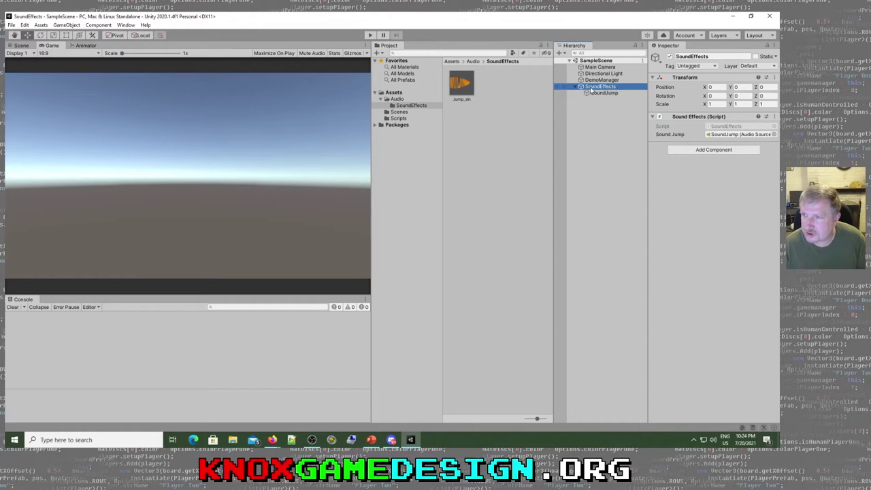
Open the SoundEffects script from the Scripts folder and examine its public AudioSource soundJump declaration
left_click(397, 118)
double_click(491, 94)
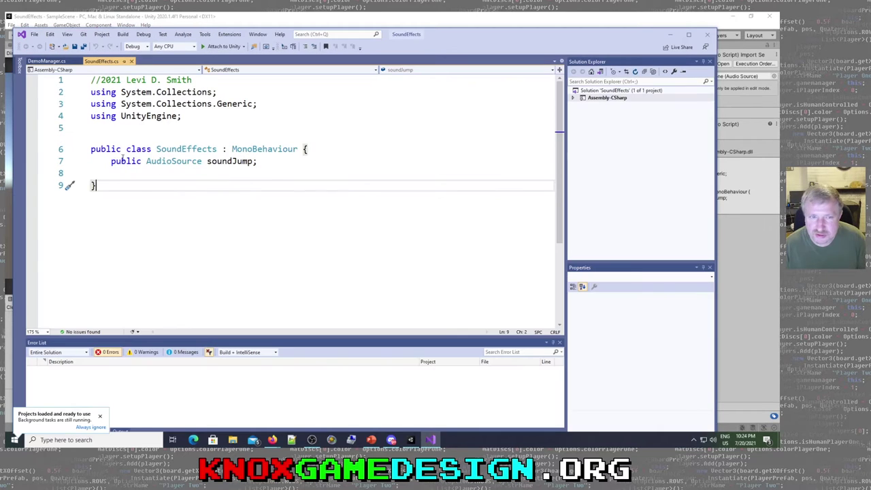
left_click_drag(112, 161, 252, 161)
left_click(209, 161)
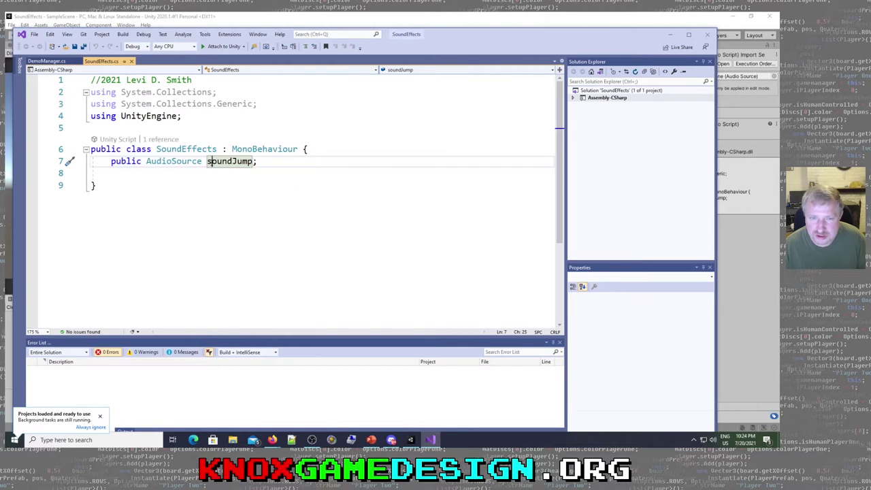
left_click_drag(206, 162, 254, 161)
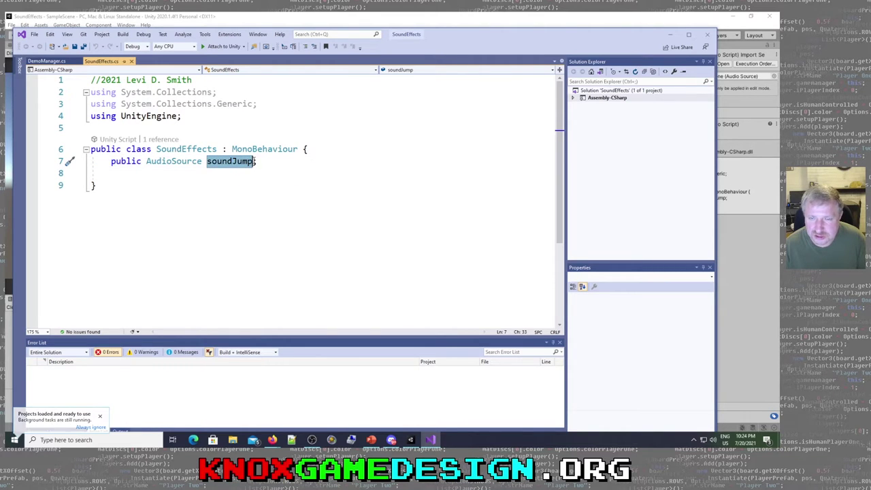
left_click(210, 161)
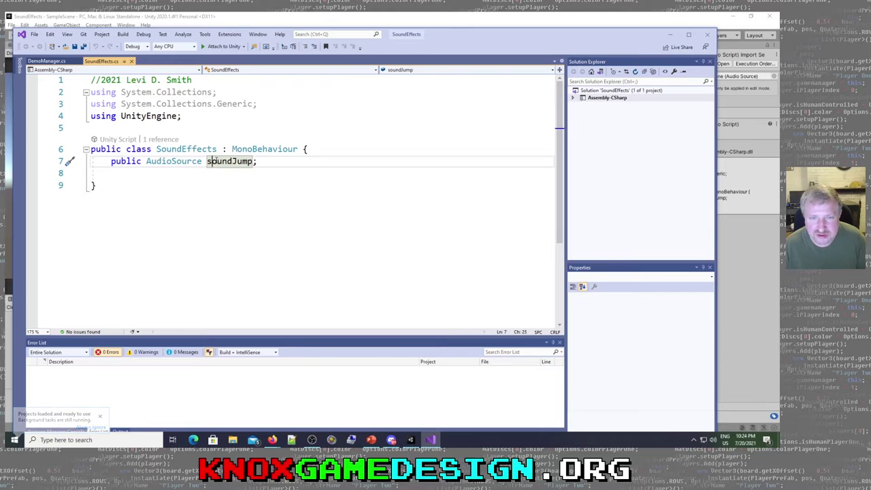
left_click_drag(111, 161, 253, 162)
left_click(140, 162)
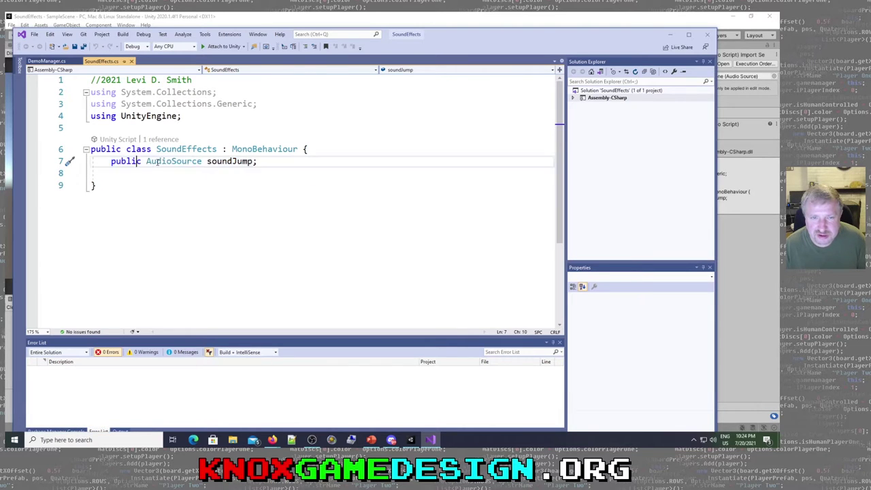
Return to Unity and check the audio source choices for the SoundEffects object's Sound Jump property without changing it
left_click(669, 34)
left_click(615, 87)
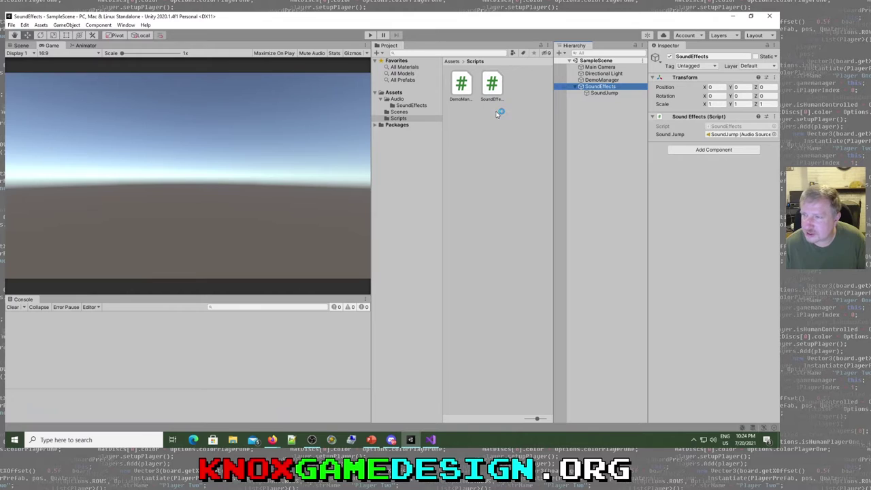
left_click(725, 134)
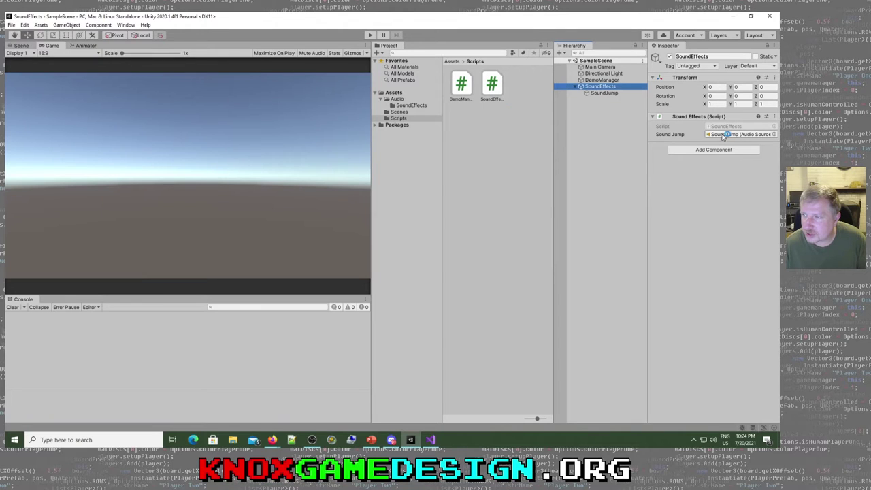
left_click(775, 135)
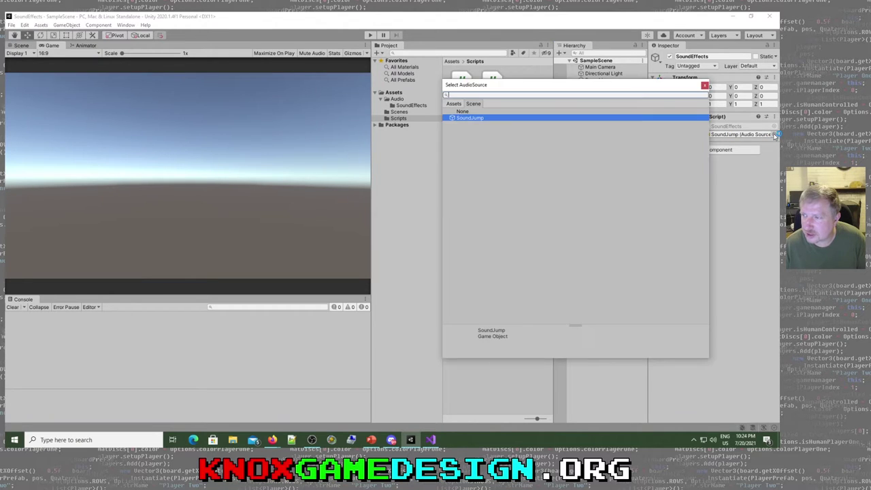
left_click(704, 85)
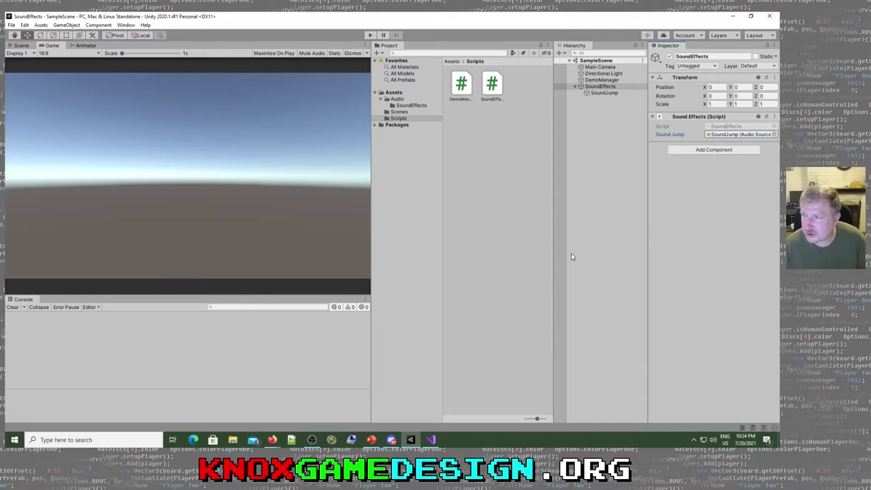
Look at the script in Visual Studio again, and inspect the Audio Source settings of the SoundJump child object in Unity
left_click(430, 440)
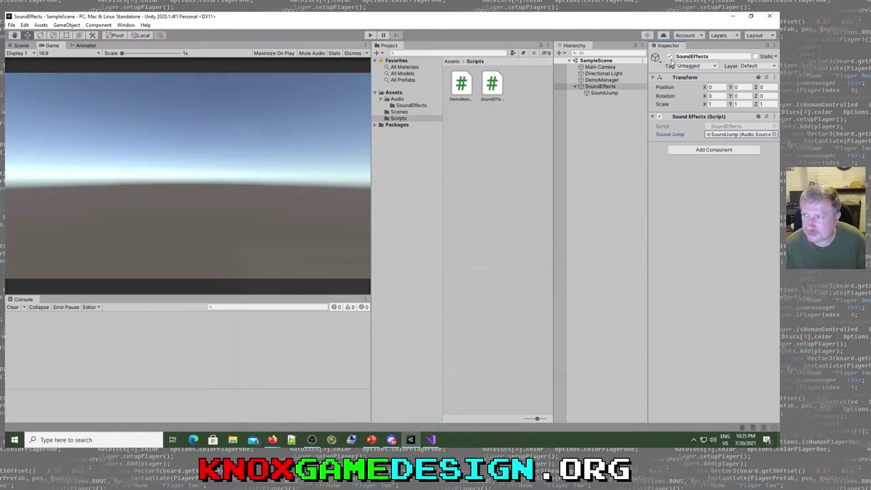
left_click(672, 35)
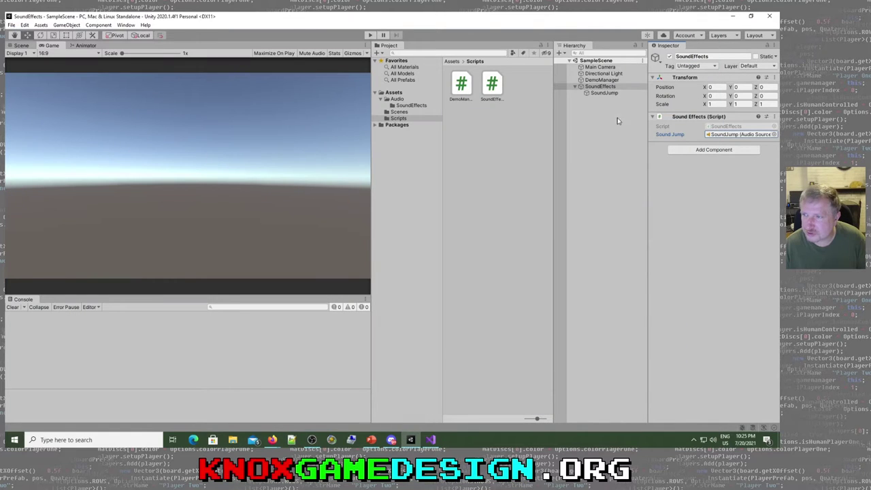
left_click(591, 87)
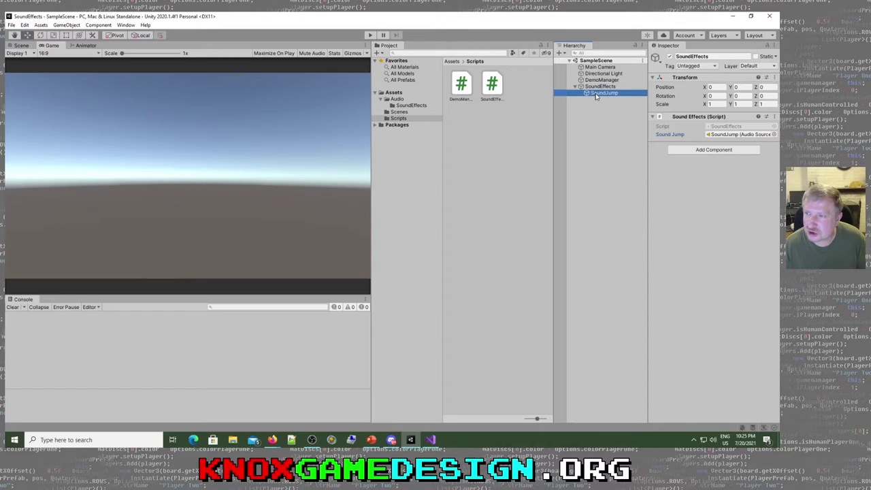
left_click(595, 94)
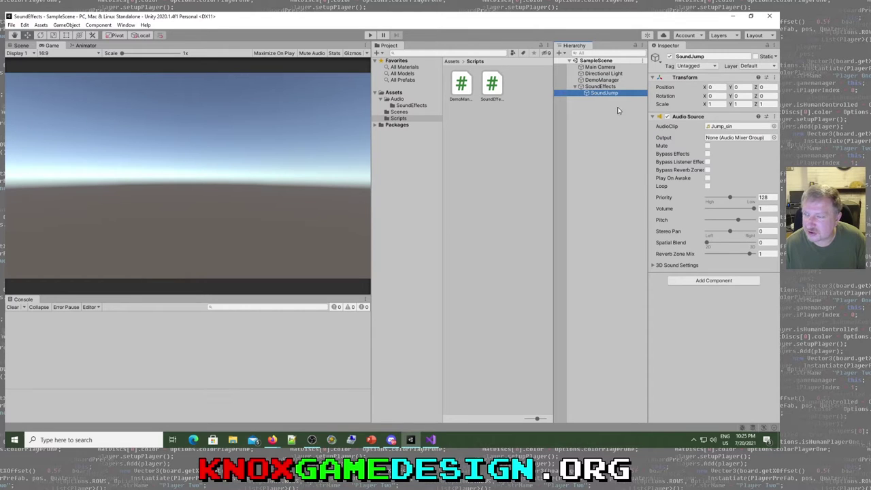
left_click(607, 147)
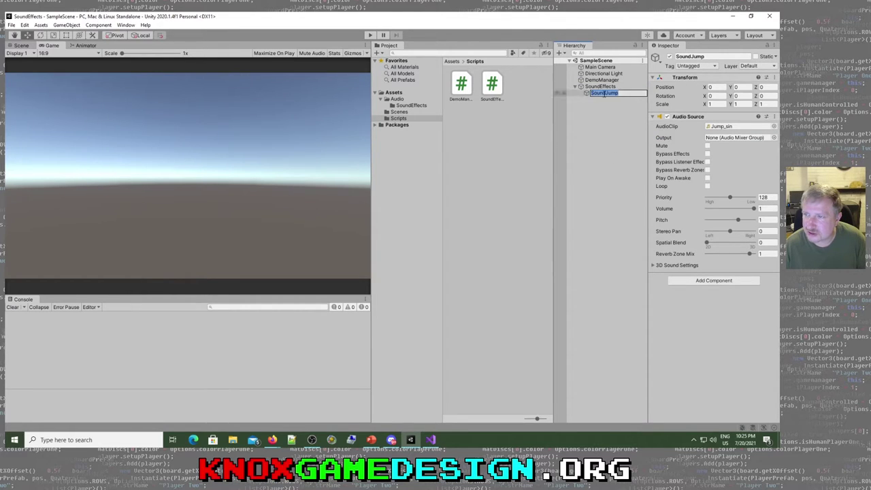
left_click(594, 94)
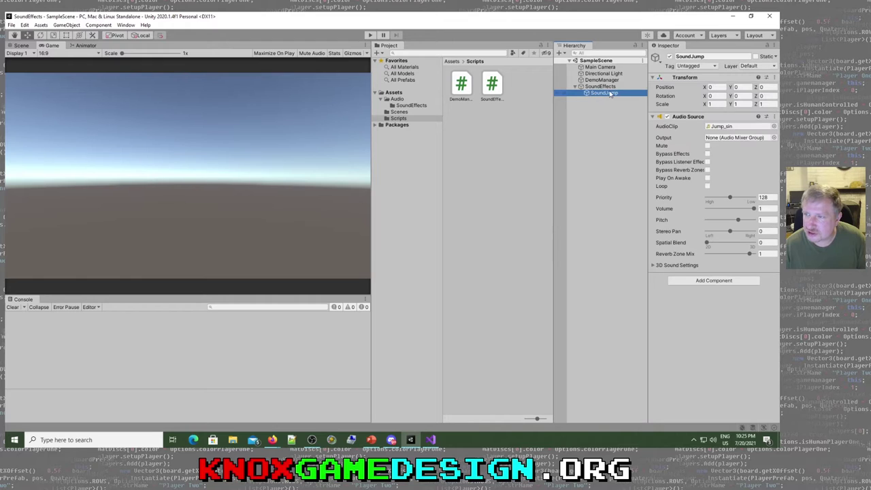
Open the Audio/SoundEffects folder and try to assign its Jump_sin clip to the SoundJump object
left_click(397, 99)
left_click(403, 105)
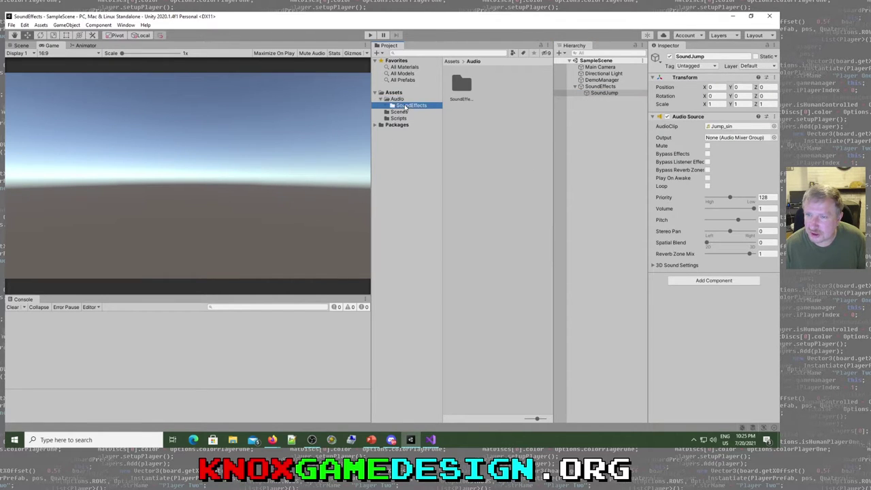
left_click(399, 99)
left_click(403, 105)
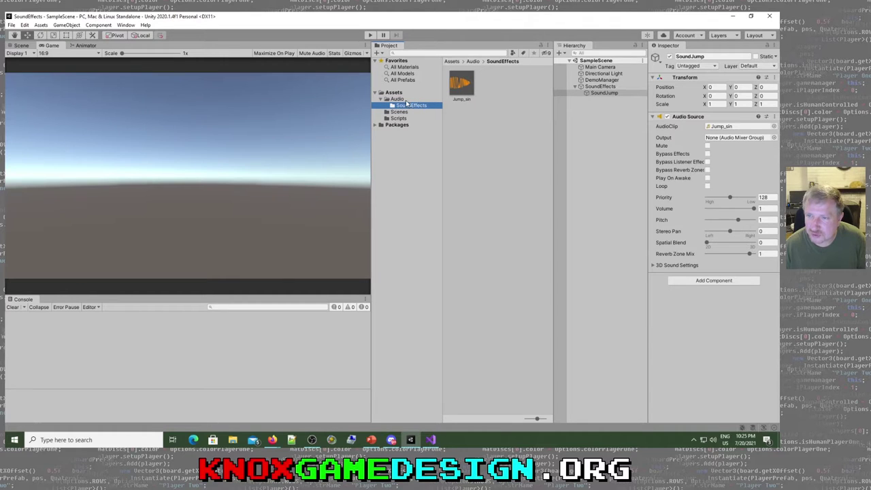
mouse_move(460, 84)
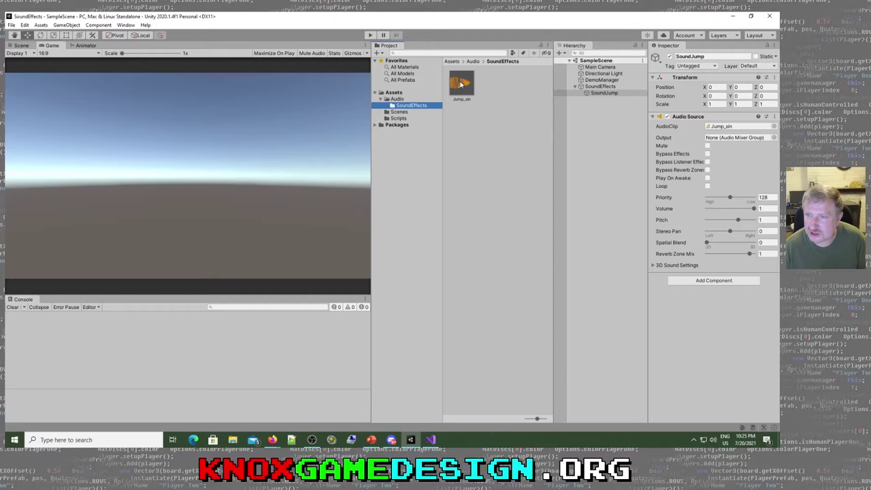
left_click(465, 91)
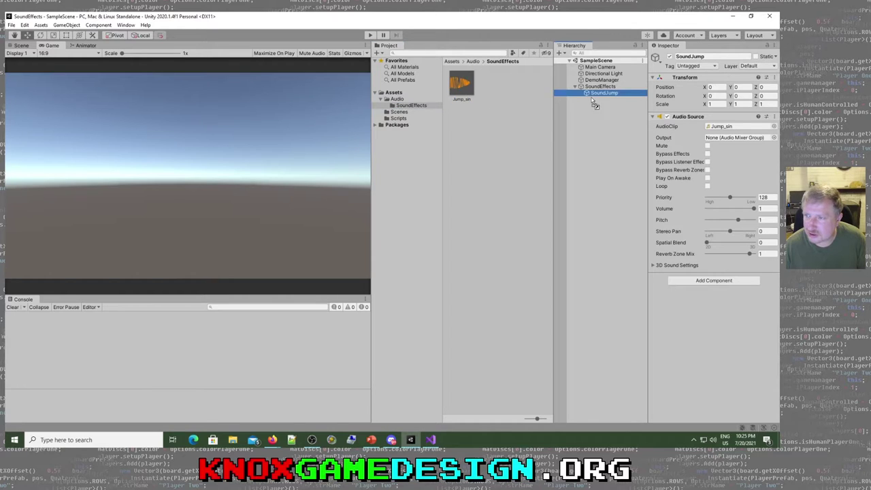
mouse_move(593, 103)
left_mouse_down()
mouse_move(592, 96)
mouse_move(470, 80)
mouse_move(612, 102)
mouse_move(608, 96)
left_mouse_up()
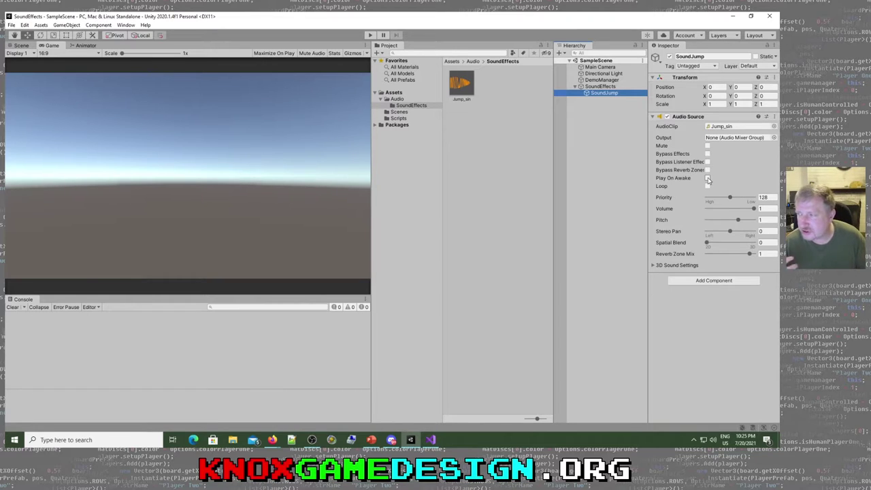
Check the 3D Sound Settings of SoundJump's Audio Source and the script component on its parent SoundEffects object
left_click(652, 265)
left_click(653, 266)
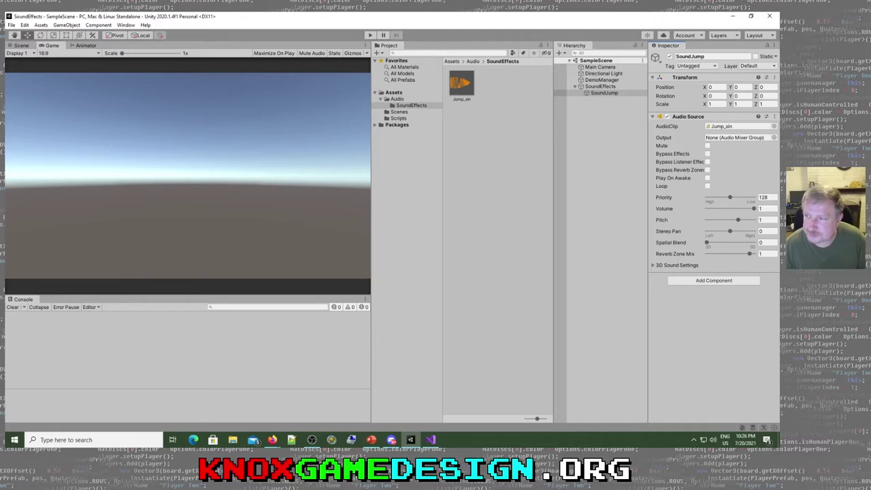
left_click(602, 86)
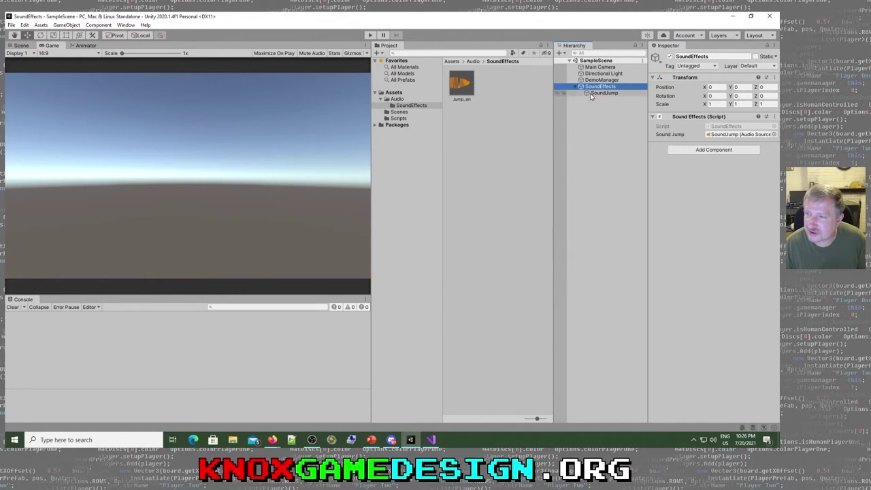
Open the DemoManager object's script and examine the Input.GetButtonDown("Jump") check and soundeffects.soundJump.Play() call in Update
left_click(602, 80)
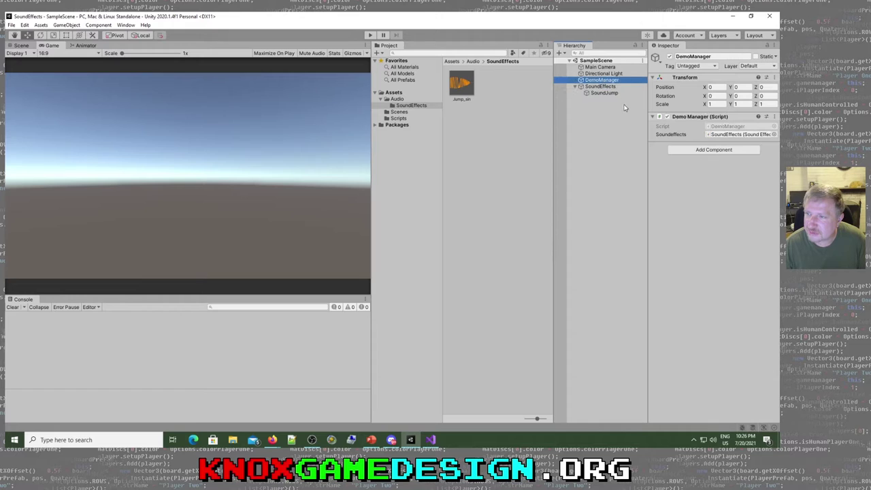
double_click(728, 126)
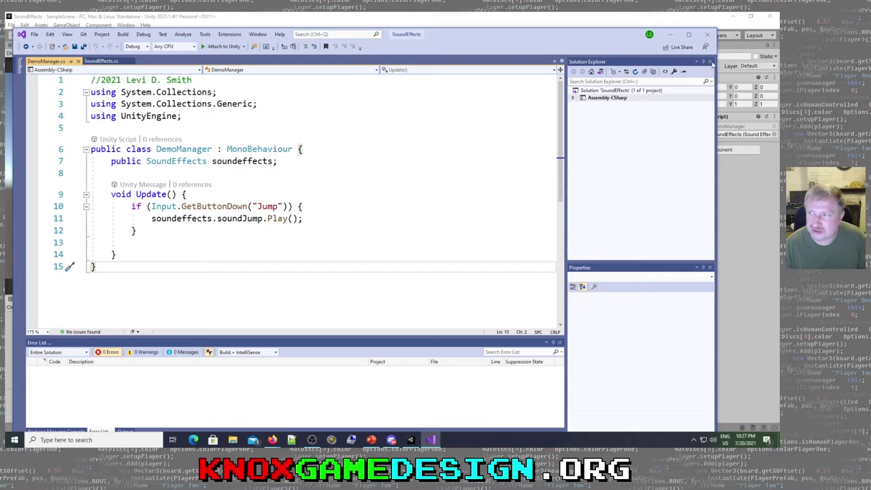
left_click(670, 34)
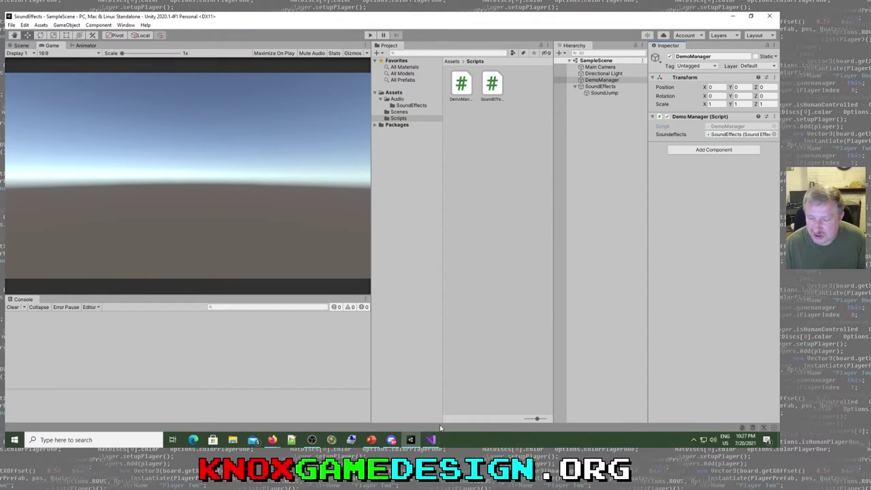
left_click(430, 440)
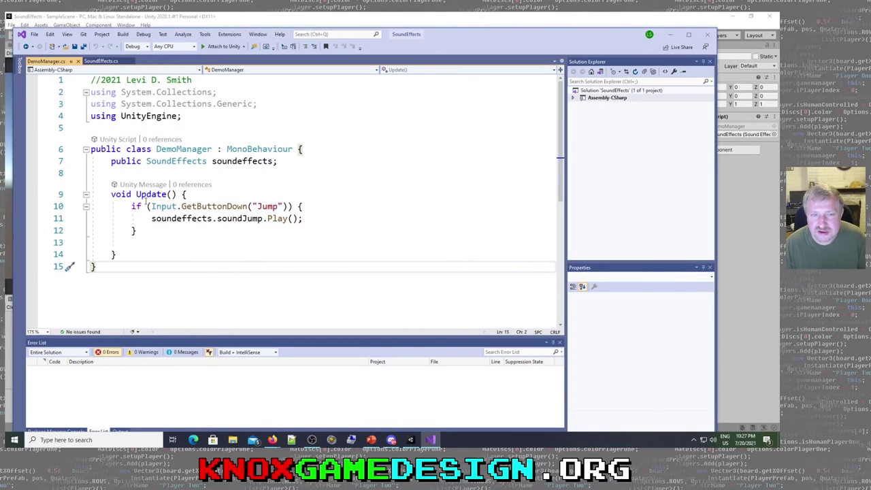
left_click(116, 196)
left_click_drag(146, 206, 288, 206)
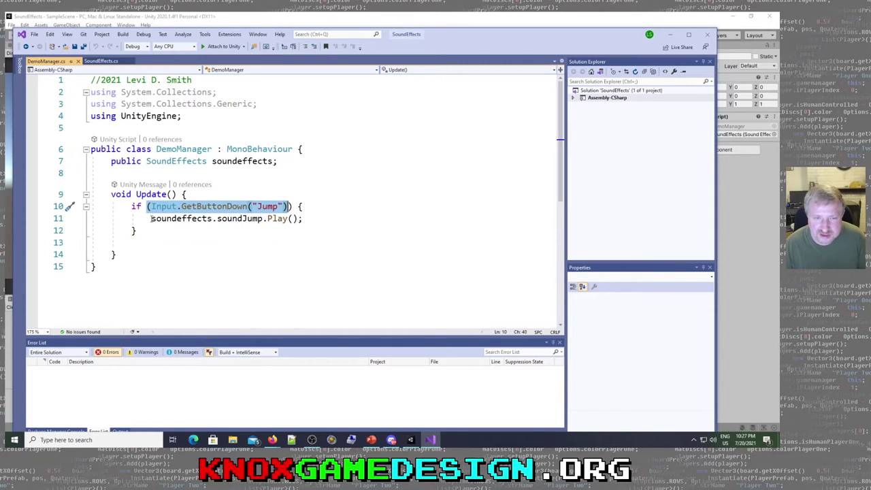
left_click_drag(152, 219, 300, 218)
left_click(268, 220)
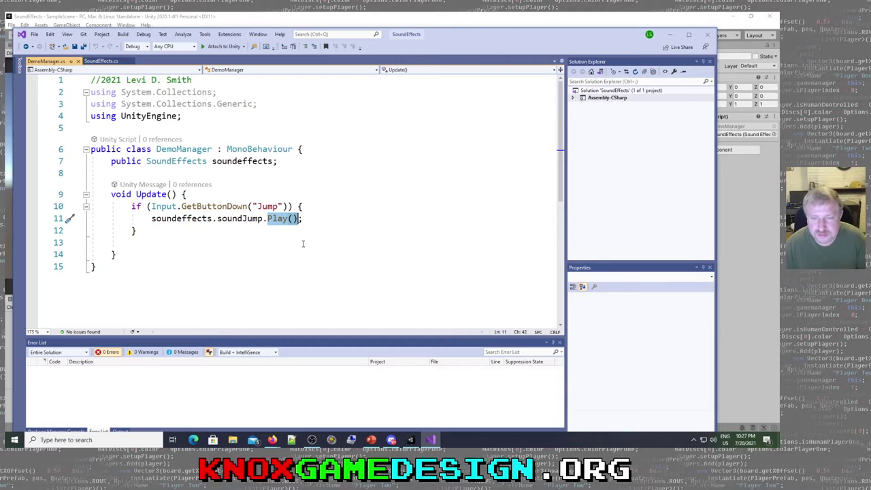
Return to Unity, run the scene in play mode to test the jump sound, and stop it
left_click(669, 34)
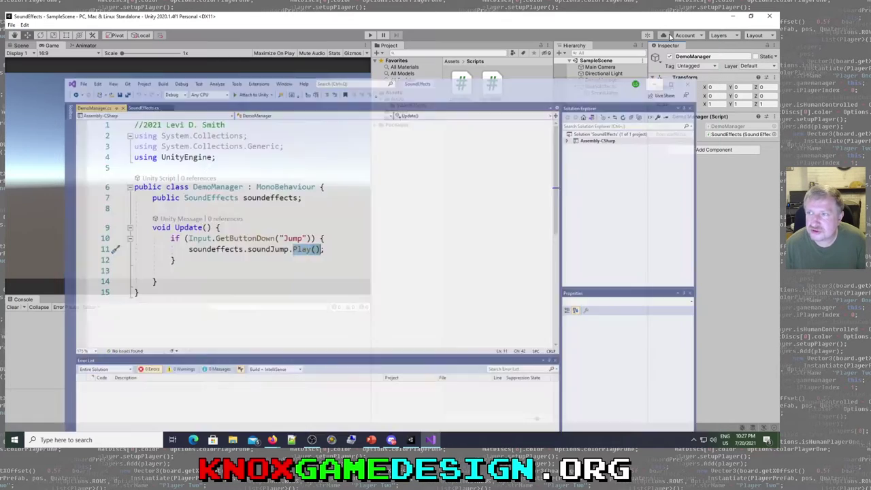
left_click(370, 35)
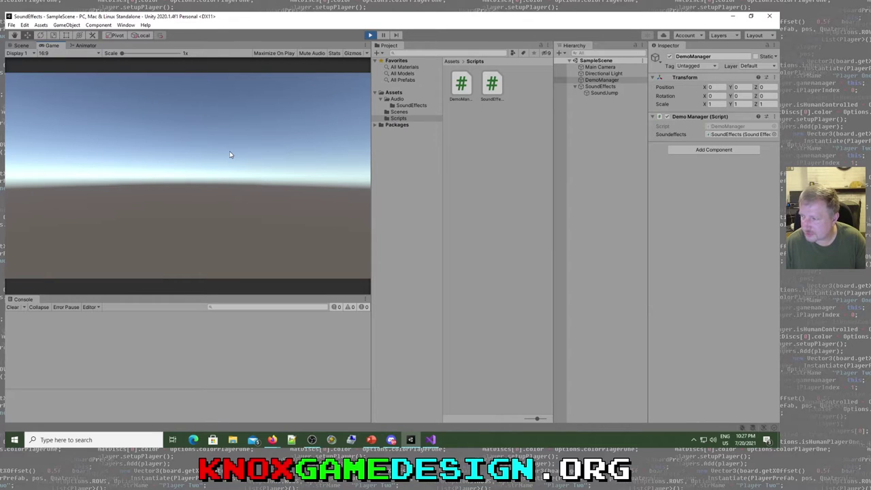
left_click(370, 35)
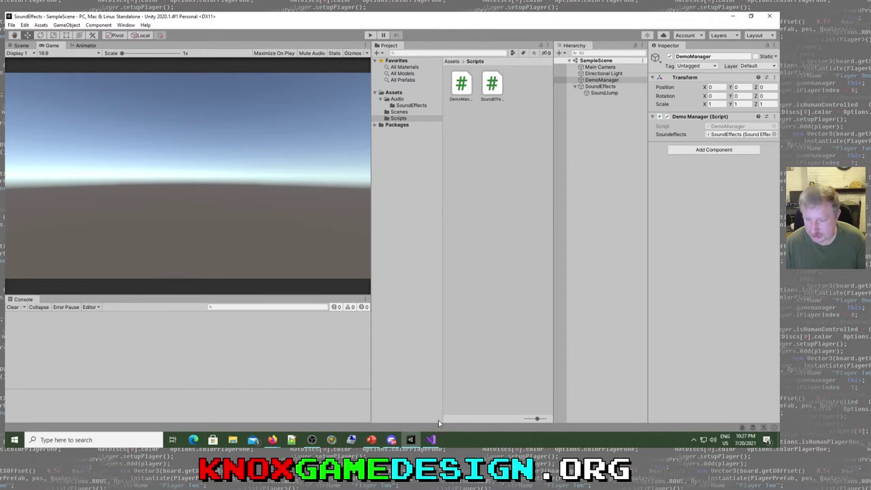
Switch to Visual Studio, examine the GetButtonDown("Jump") condition in DemoManager.cs, and return to Unity
left_click(430, 439)
left_click_drag(181, 206, 288, 206)
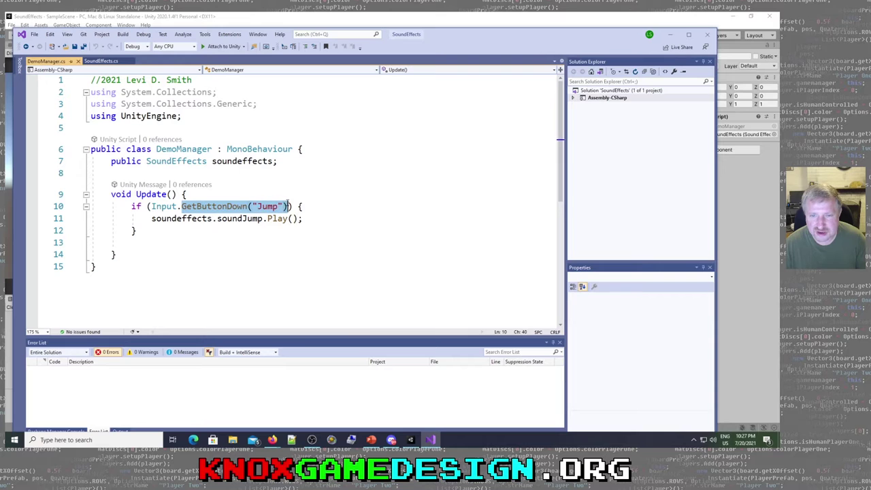
left_click(196, 206)
left_click(669, 35)
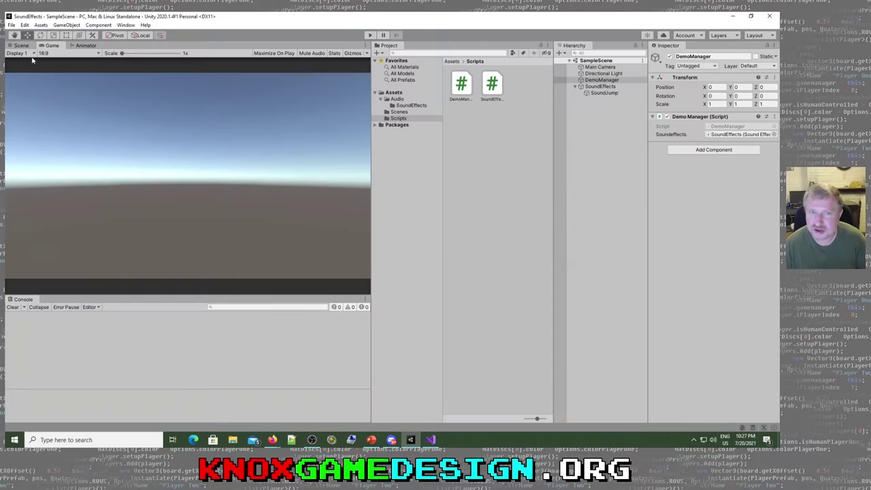
Check the Positive Button of the first Jump axis in the Input Manager project settings, and close Unity
left_click(25, 25)
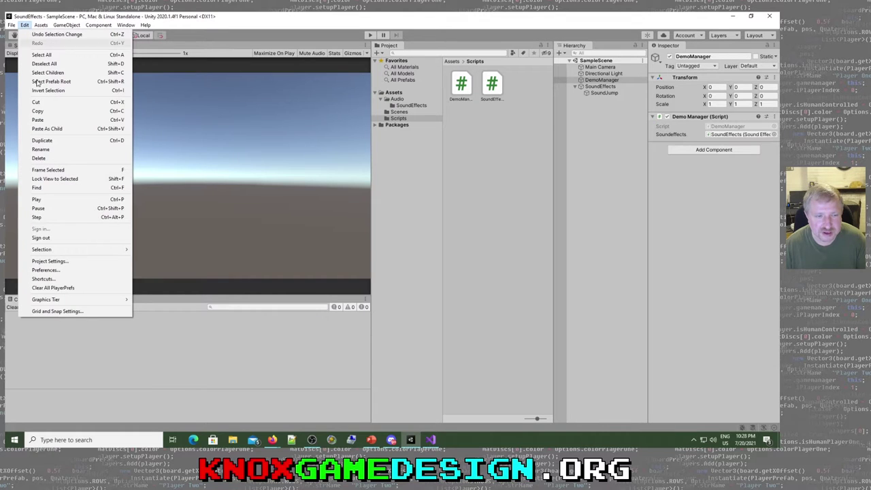
left_click(49, 261)
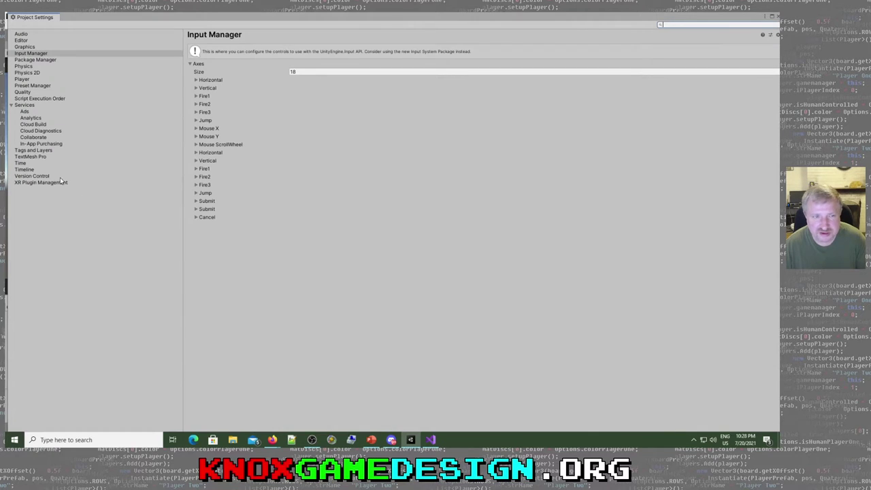
left_click(25, 54)
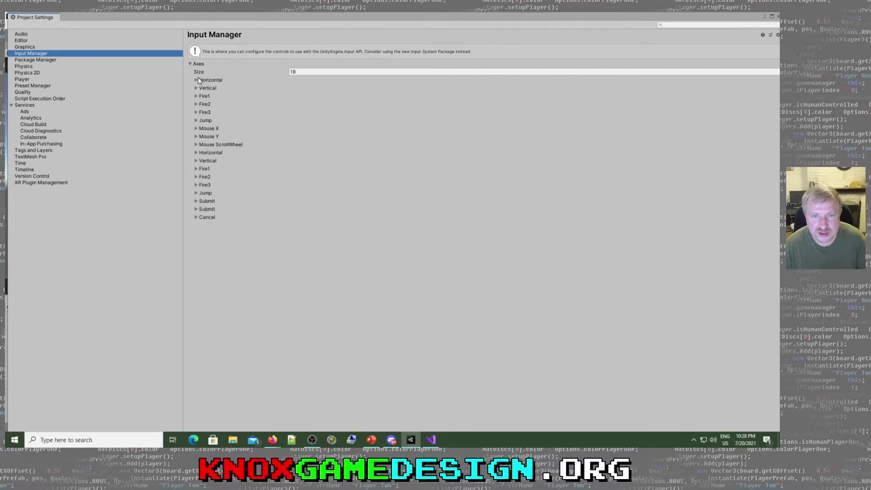
left_click(204, 120)
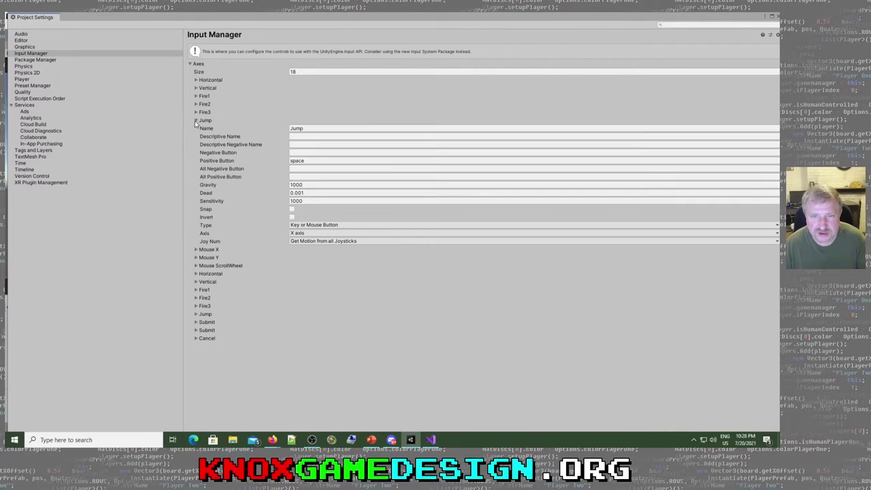
left_click(306, 161)
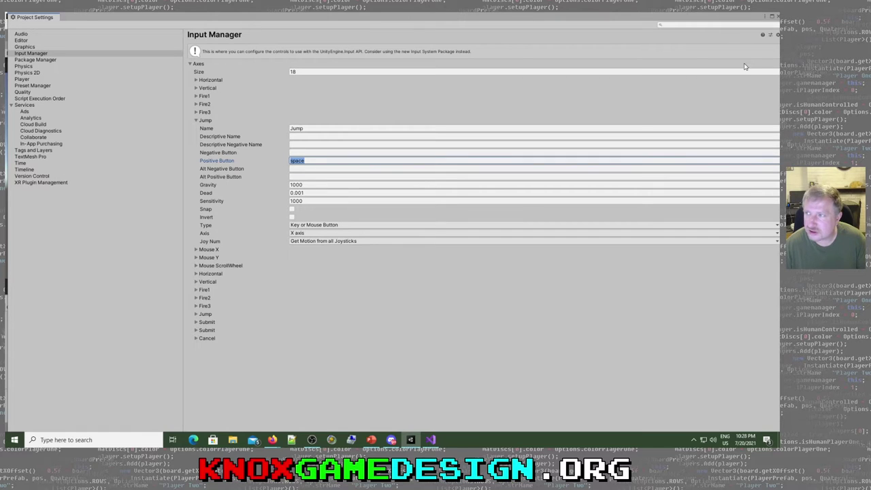
left_click_drag(704, 21, 684, 44)
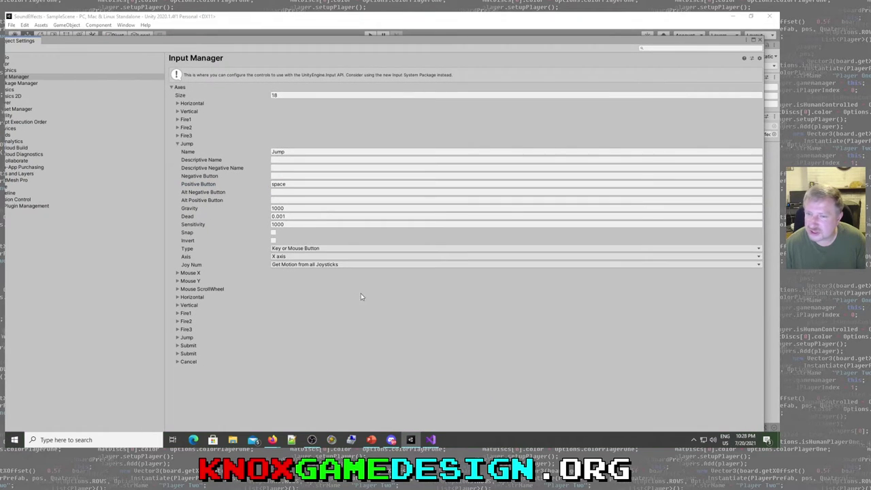
left_click(292, 183)
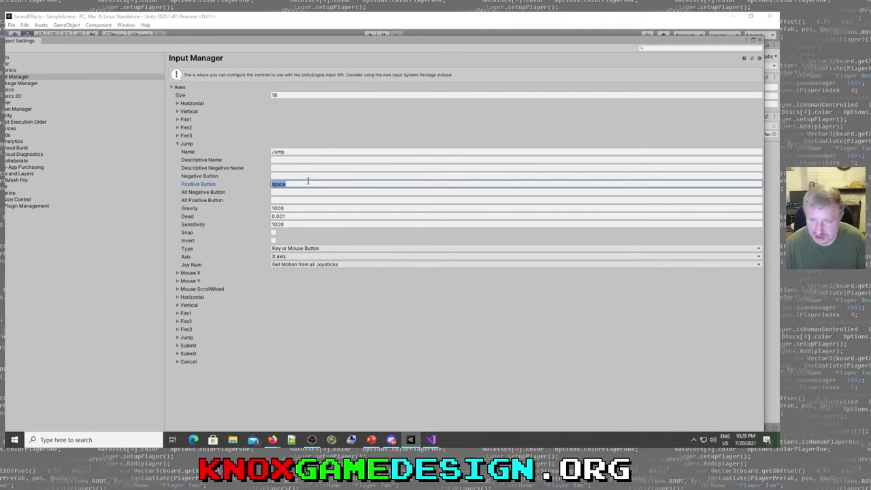
left_click(760, 40)
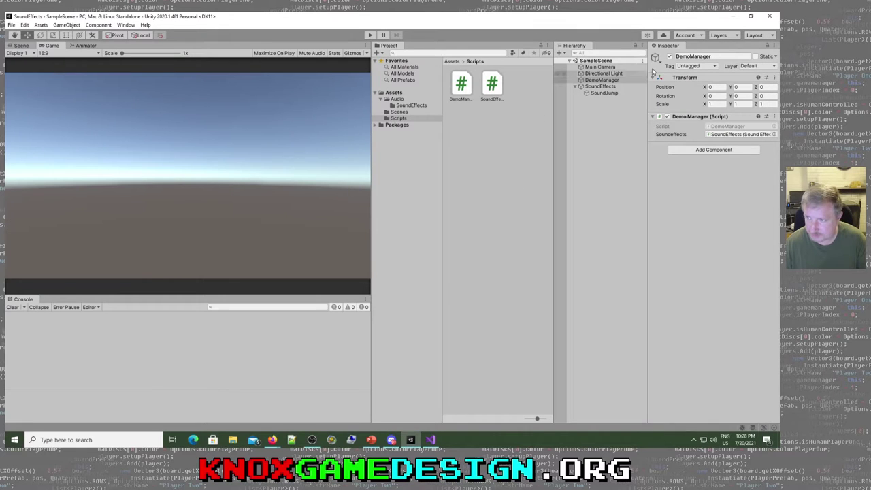
left_click(773, 17)
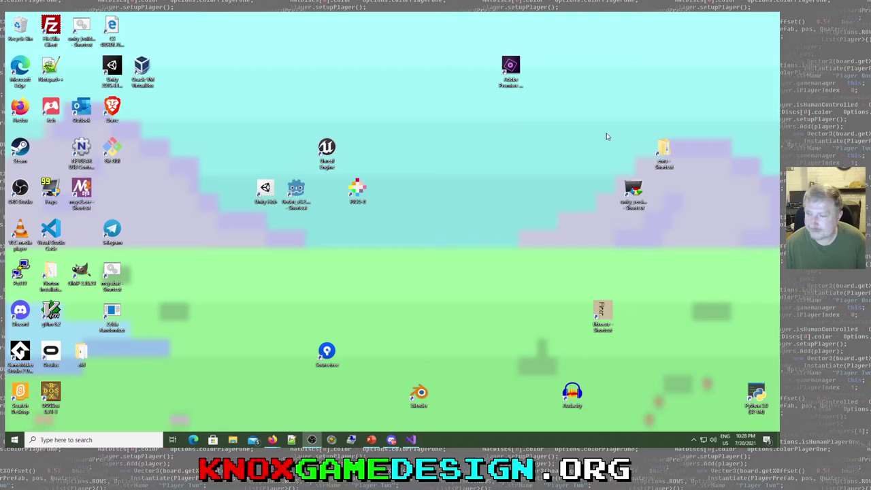
Present sound_effects.pptx from the Unity slide to the GameMaker slide, and switch to the SoundEffects project in GameMaker Studio 2
left_click(371, 440)
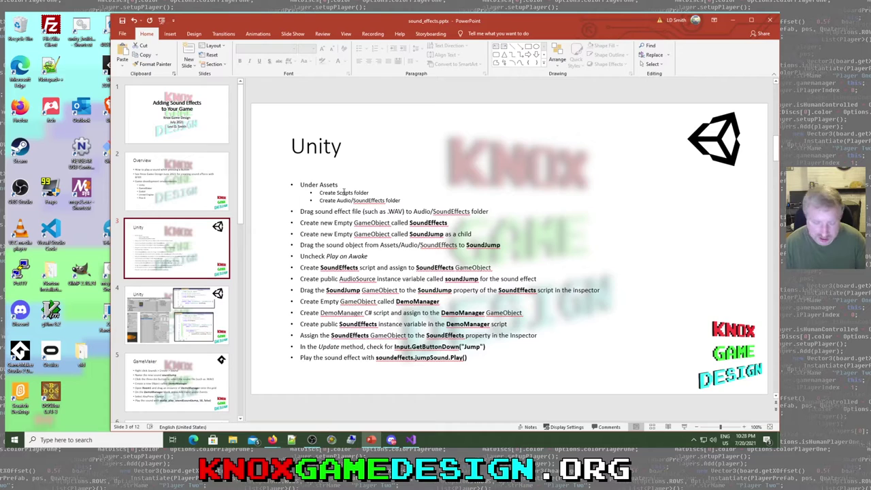
key("shift+F5")
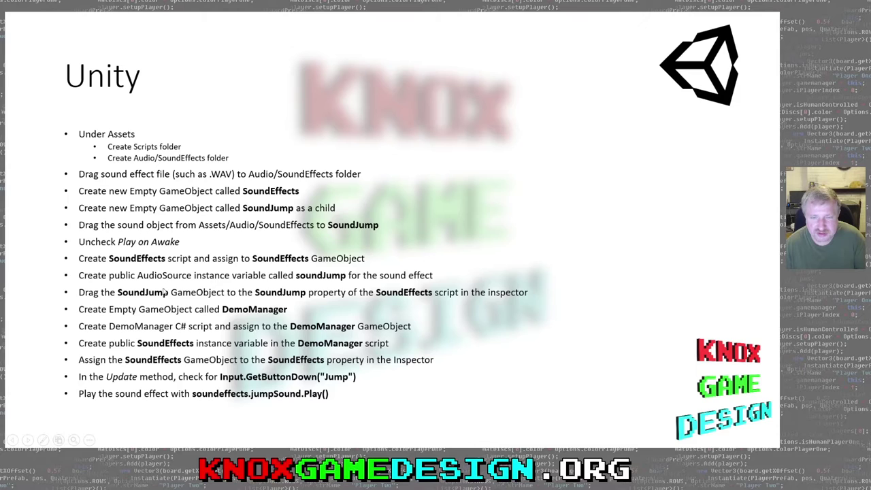
left_click(364, 235)
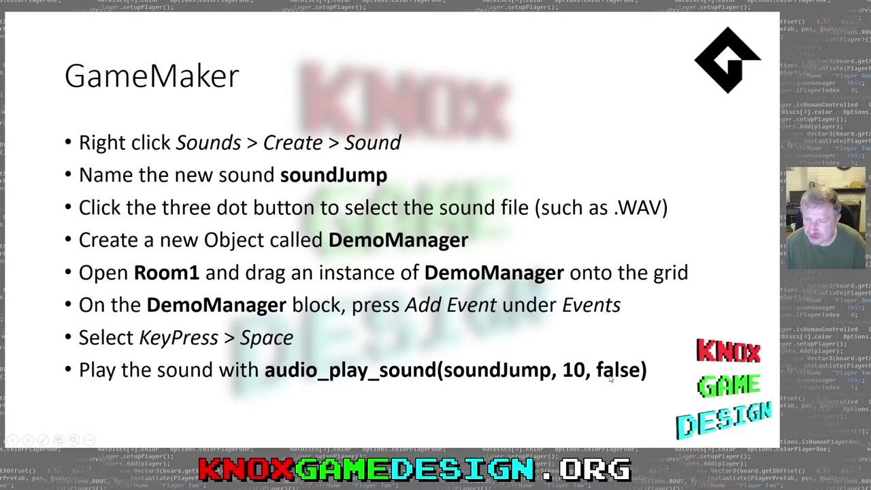
key("Escape")
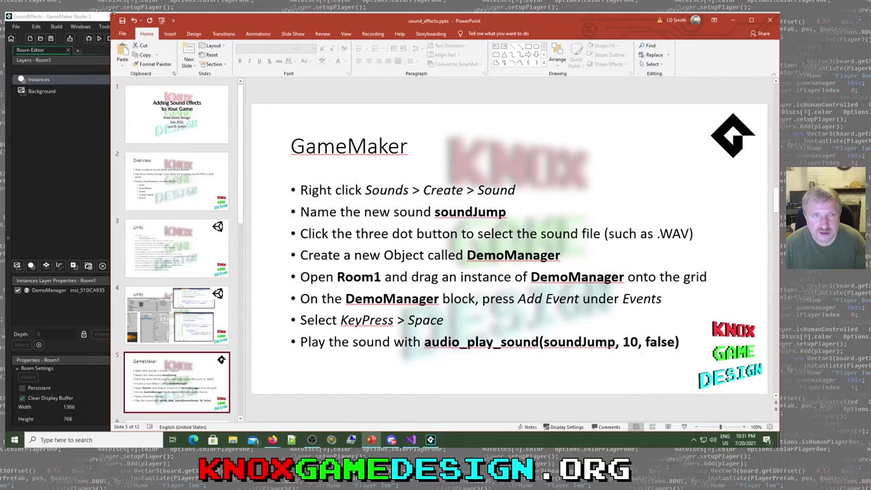
key("alt+Tab")
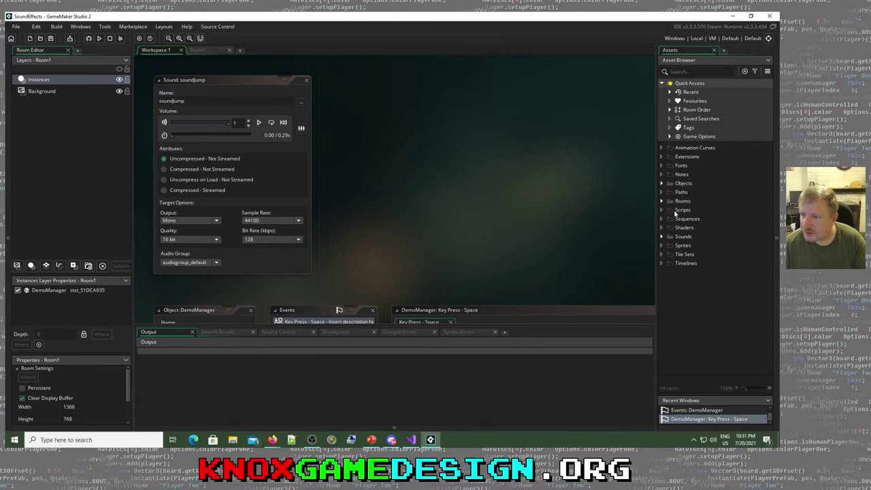
Create a new sound asset in the Sounds group, load Jump_sin.wav into it, and close its editor
left_click(663, 236)
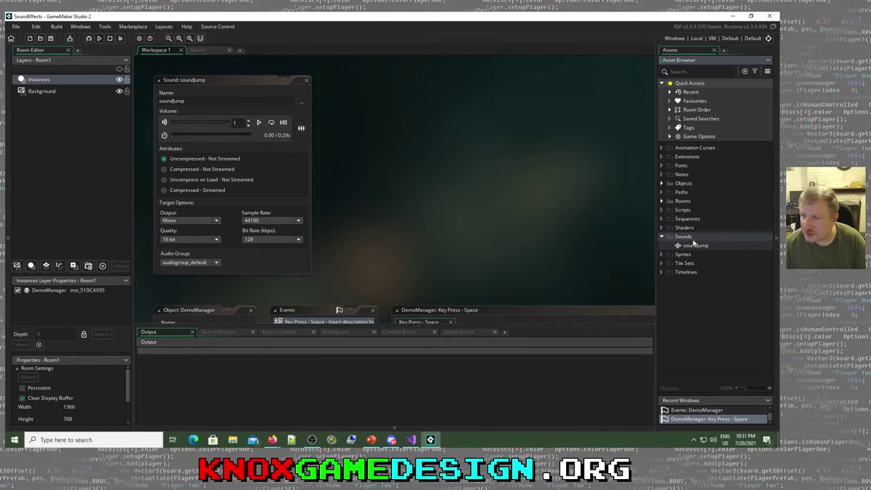
right_click(691, 237)
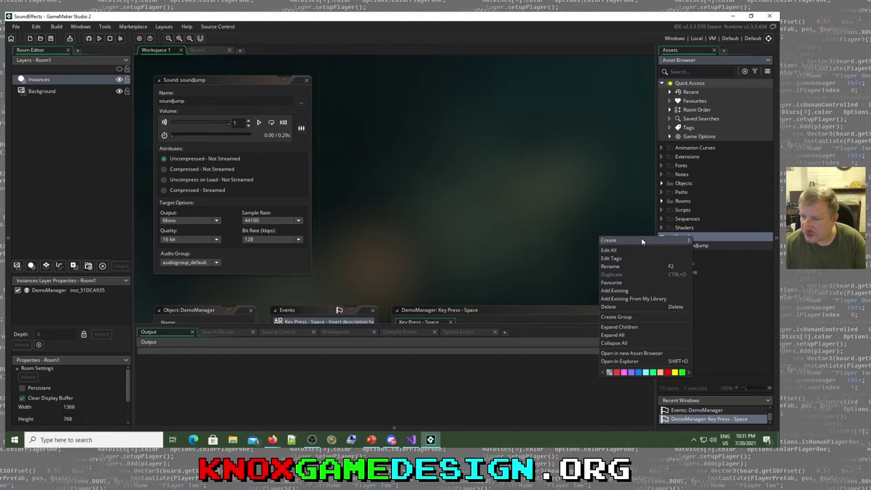
mouse_move(640, 239)
left_click(713, 339)
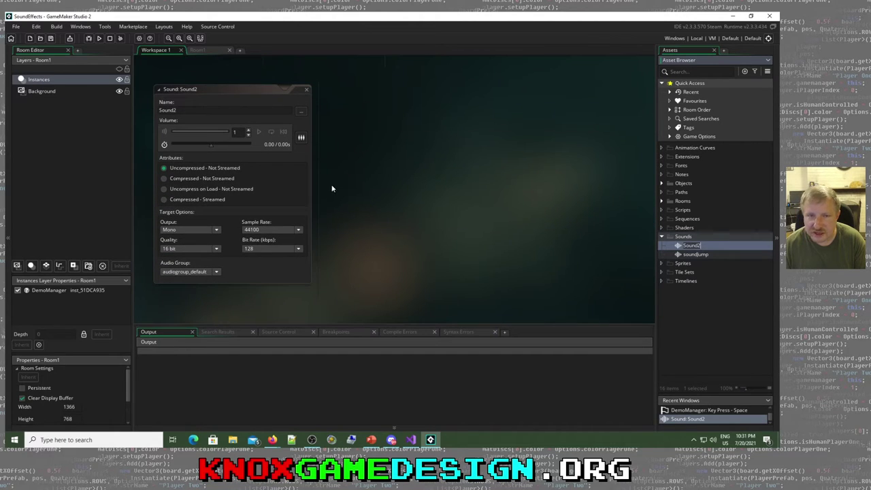
left_click(300, 111)
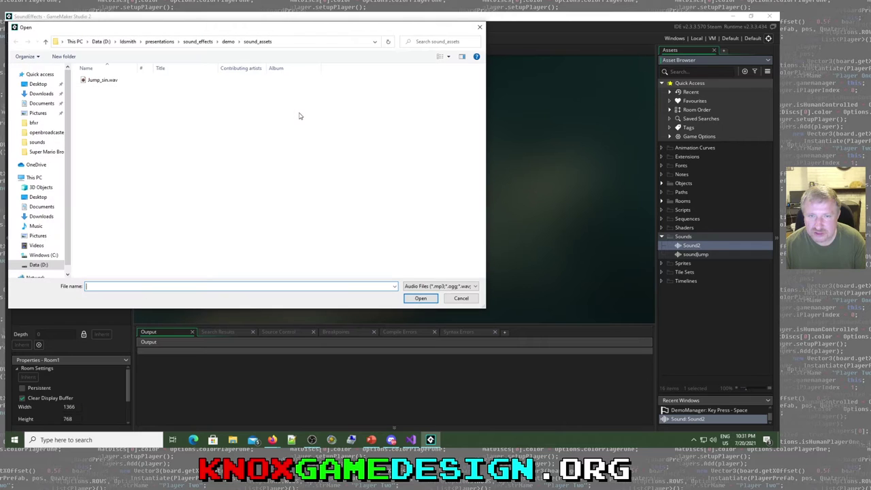
left_click(111, 82)
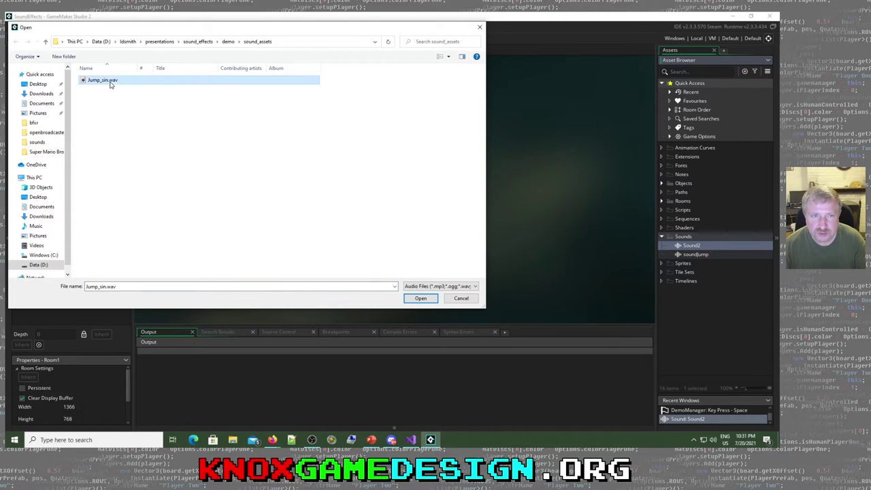
left_click(420, 298)
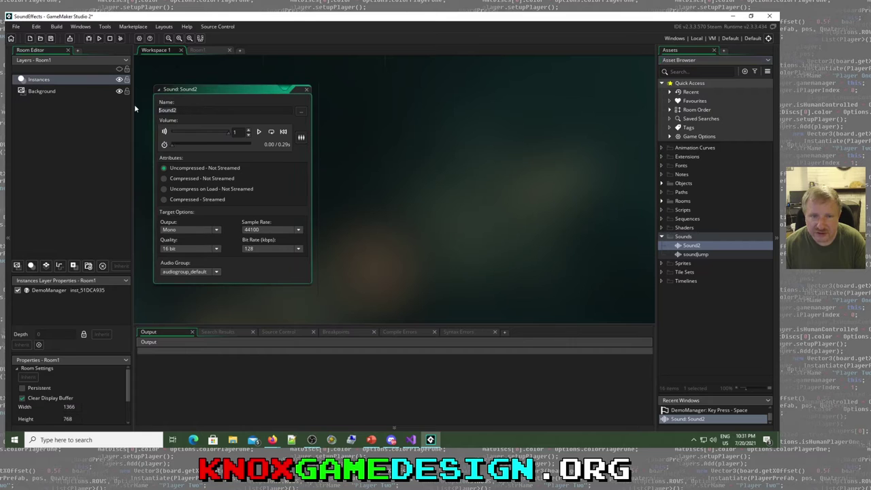
left_click(305, 90)
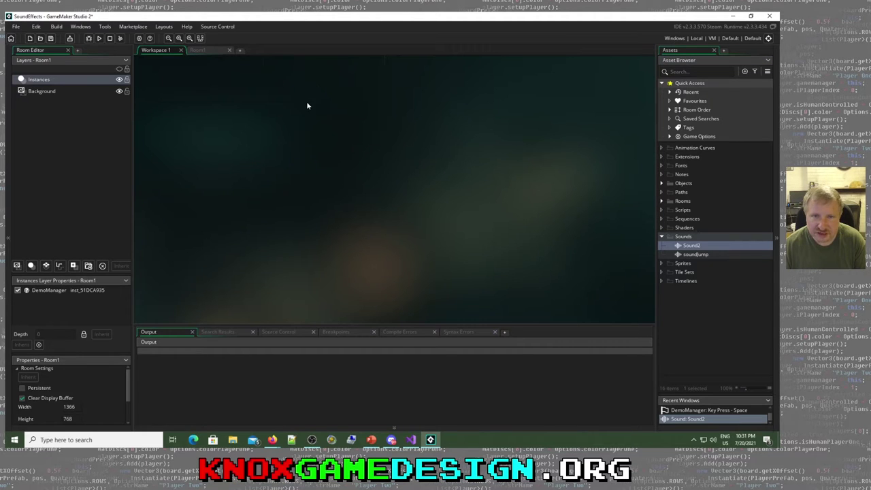
Bring up the existing soundJump asset's editor and delete the Sound2 asset from the Sounds group
middle_click_drag(395, 155, 354, 299)
double_click(693, 254)
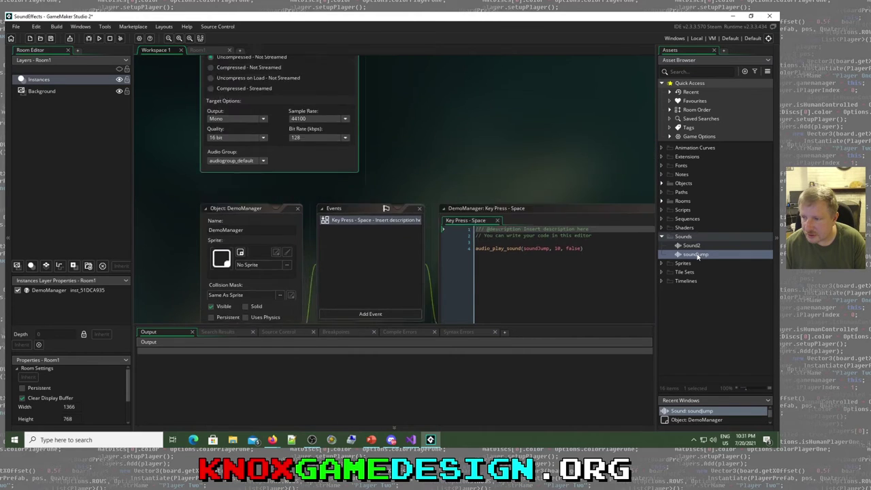
right_click(692, 247)
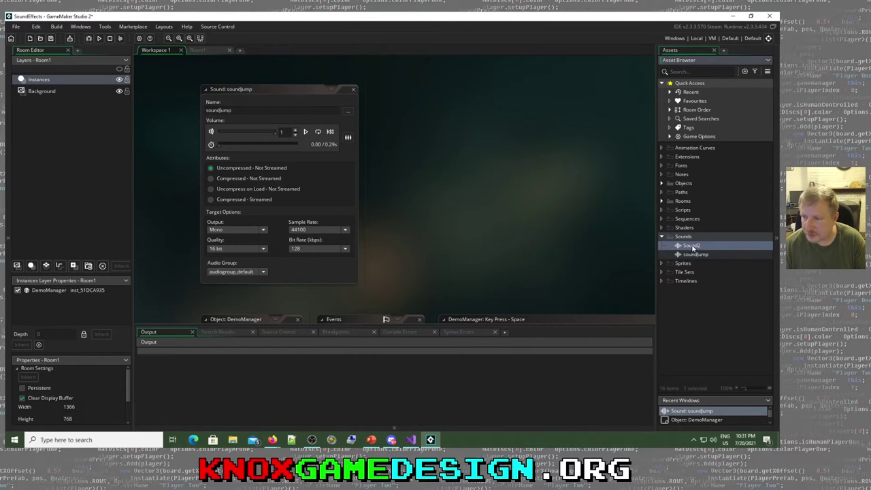
left_click(629, 343)
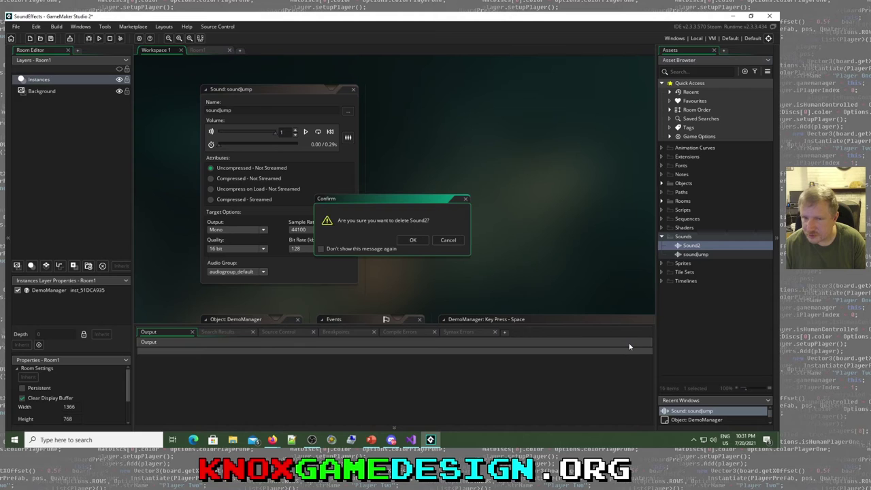
left_click(413, 239)
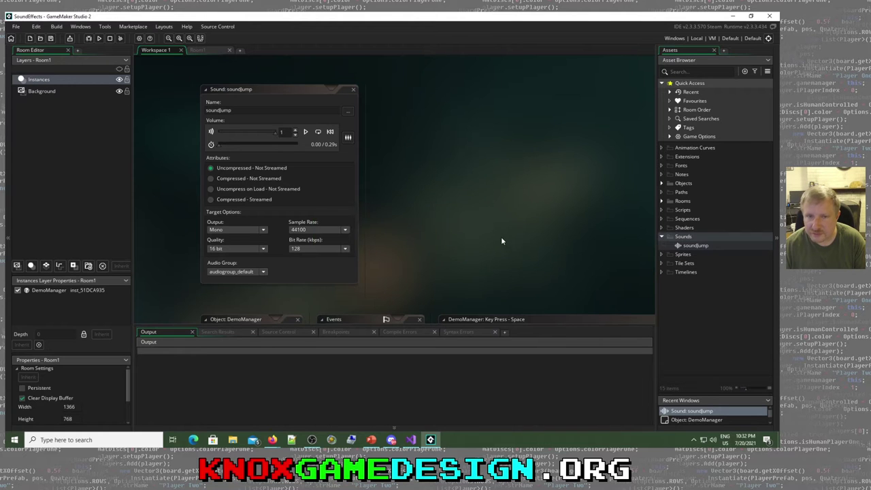
Add a new object to the Objects group and delete it again, keeping only DemoManager
middle_click_drag(501, 241, 461, 125)
middle_click_drag(478, 176, 486, 102)
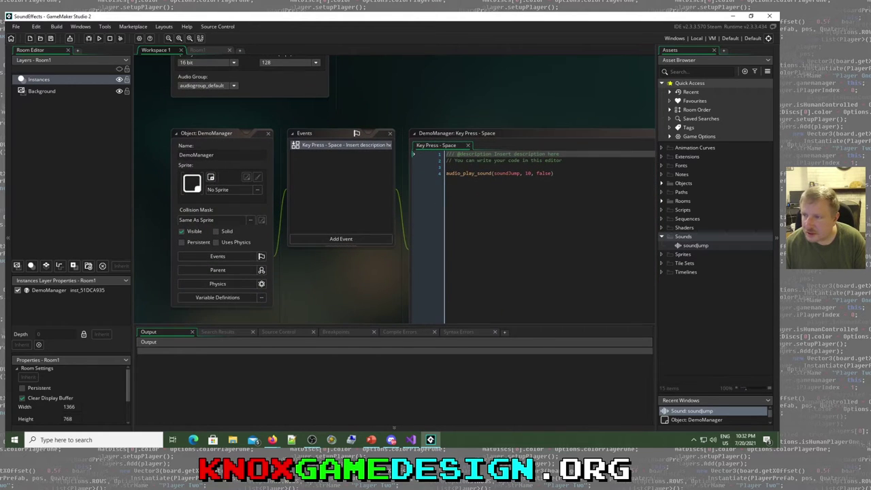
left_click(662, 183)
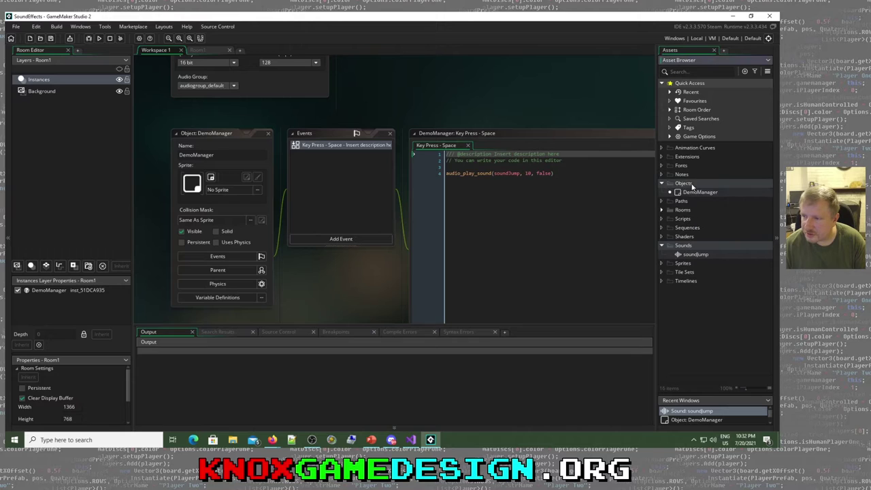
right_click(692, 186)
mouse_move(679, 188)
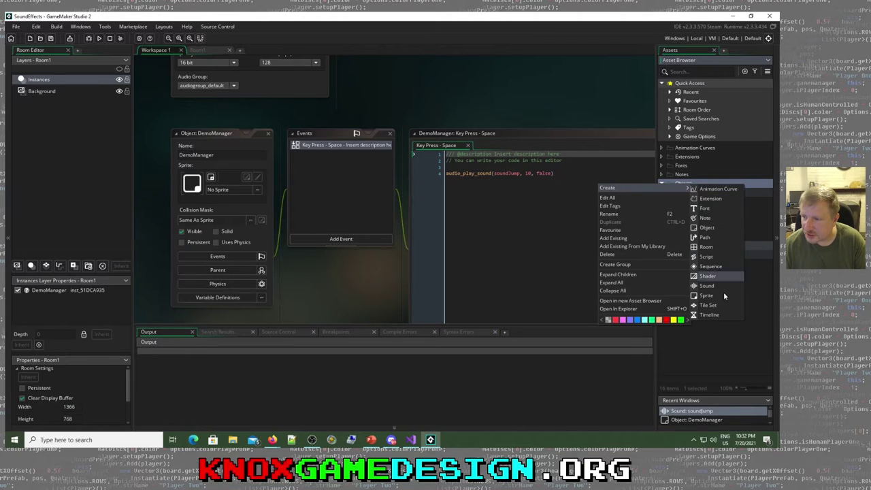
left_click(707, 228)
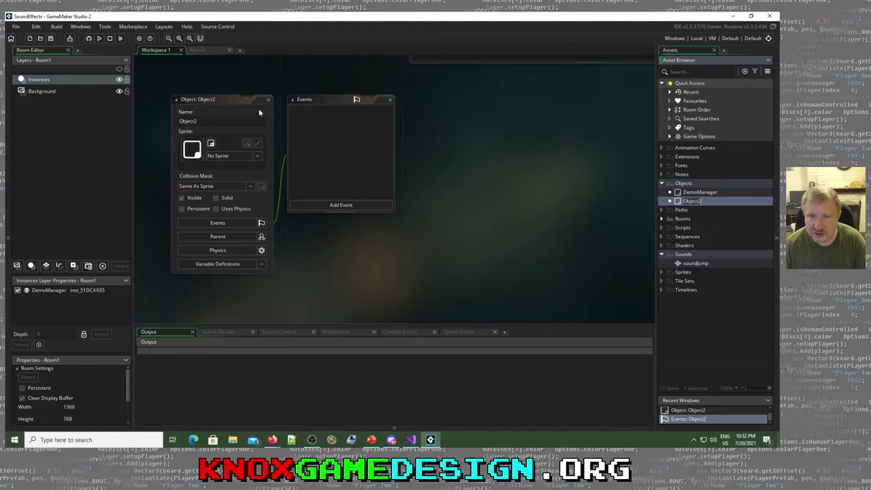
right_click(701, 202)
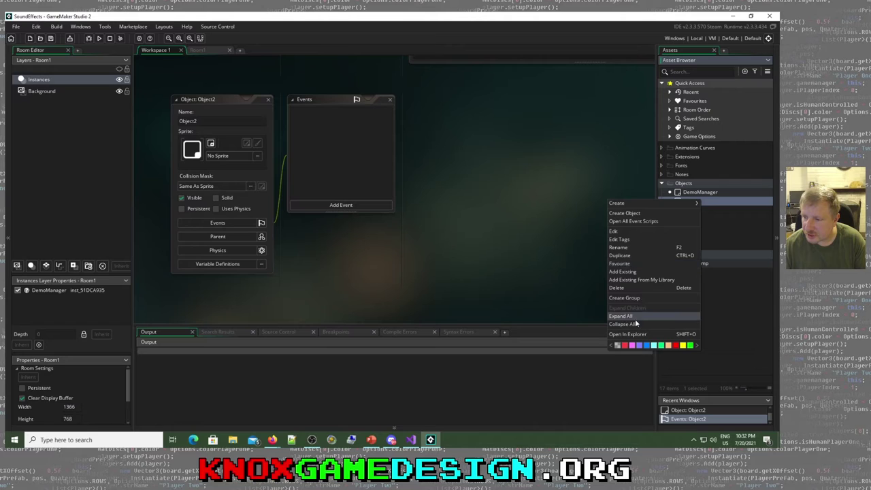
left_click(621, 288)
left_click(411, 239)
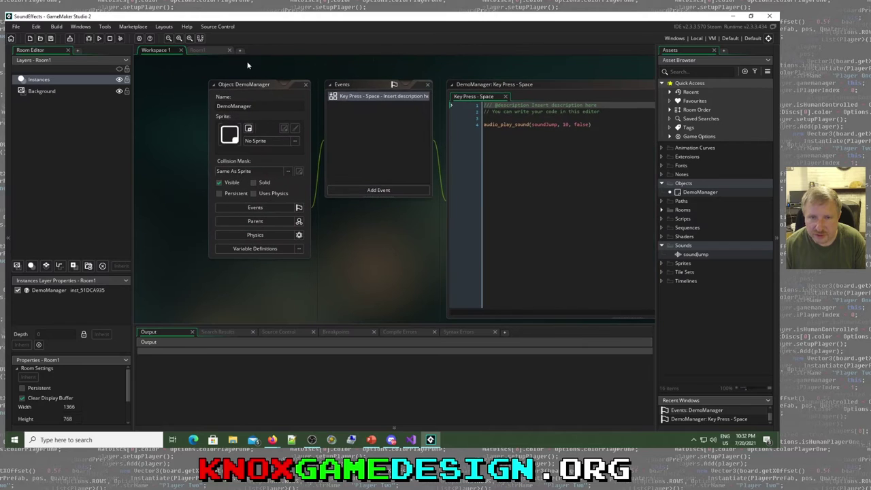
Check the DemoManager object's editor, and open Room1 to examine the instance placed on its grid
left_click(250, 85)
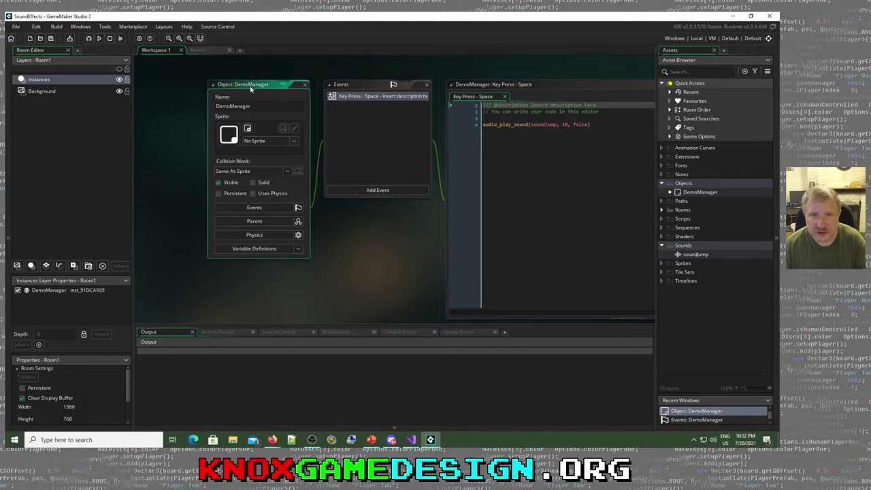
double_click(684, 211)
double_click(690, 219)
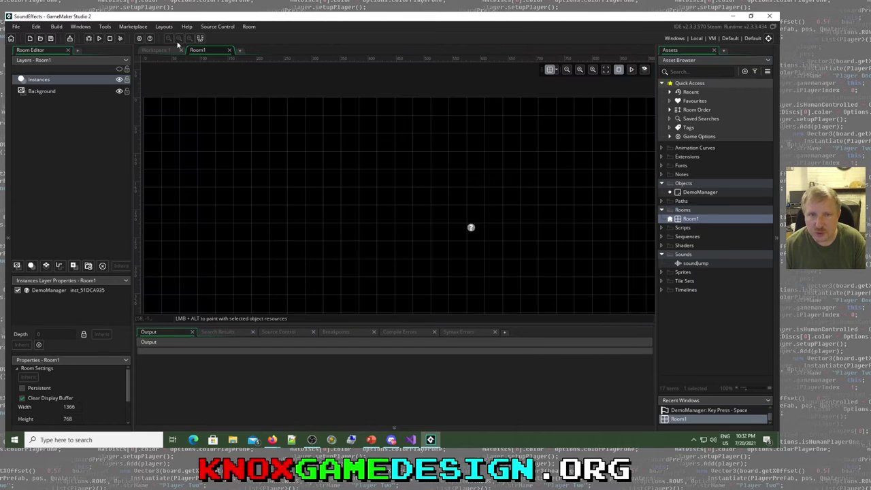
Move the DemoManager instance in Room1 to grid position (448, 192) and select the DemoManager object asset
left_click(471, 228)
left_click_drag(471, 228, 399, 208)
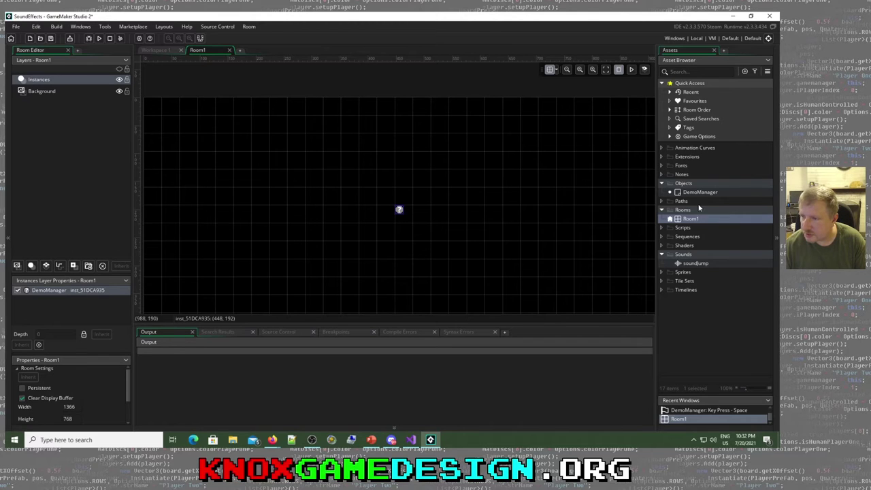
left_click_drag(705, 194, 762, 194)
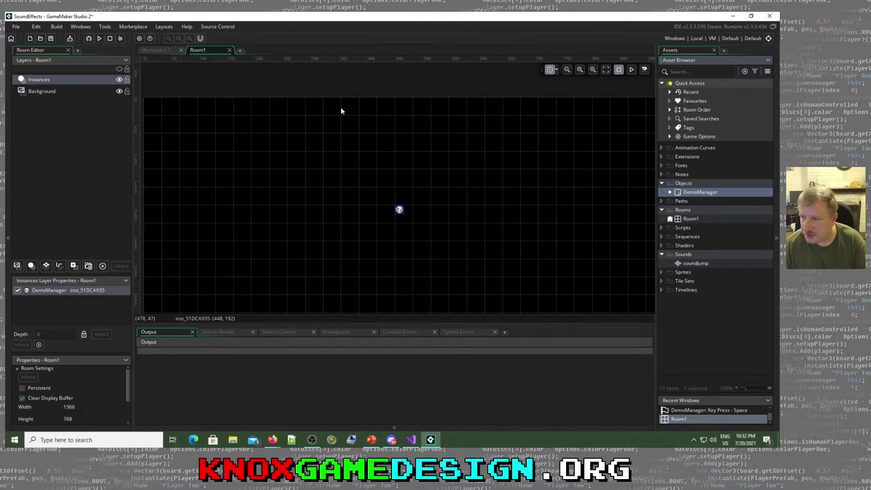
Return to the DemoManager object's events and examine the available Key Pressed events without adding one
left_click(157, 50)
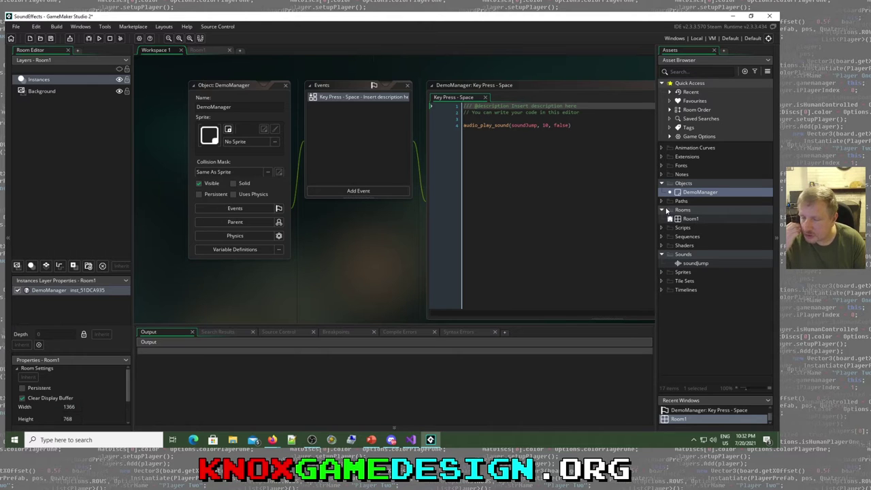
left_click(235, 208)
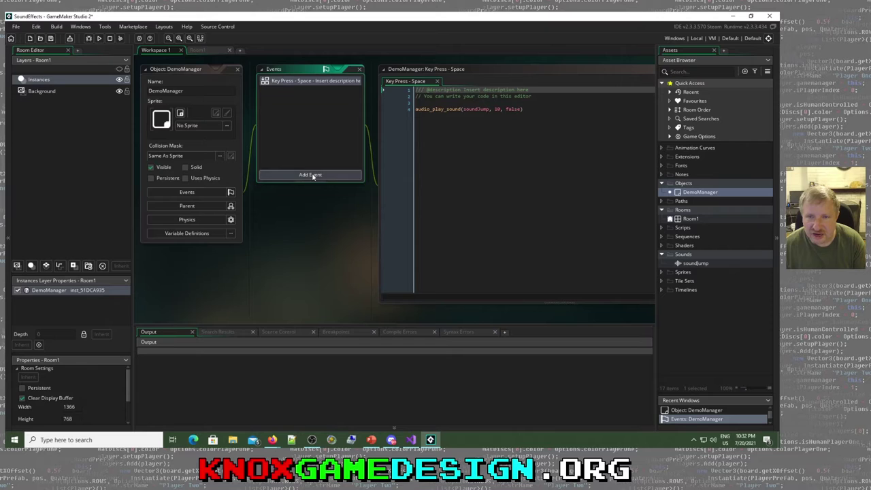
left_click(312, 175)
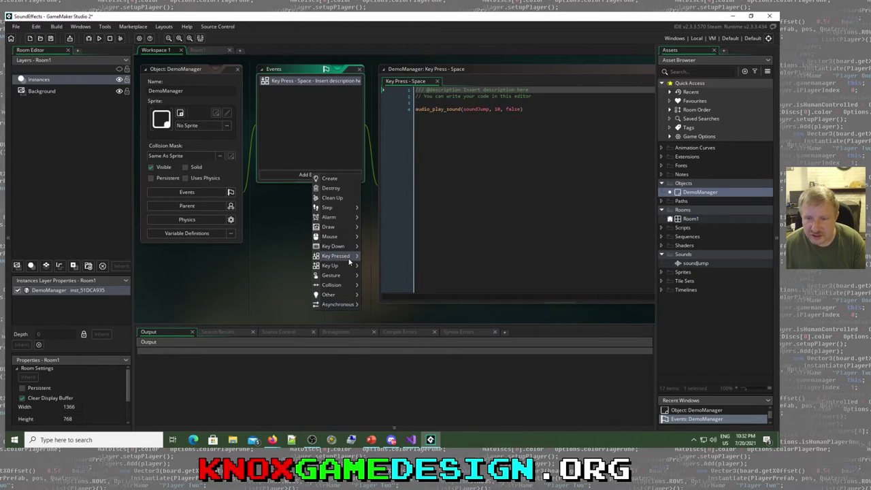
mouse_move(349, 262)
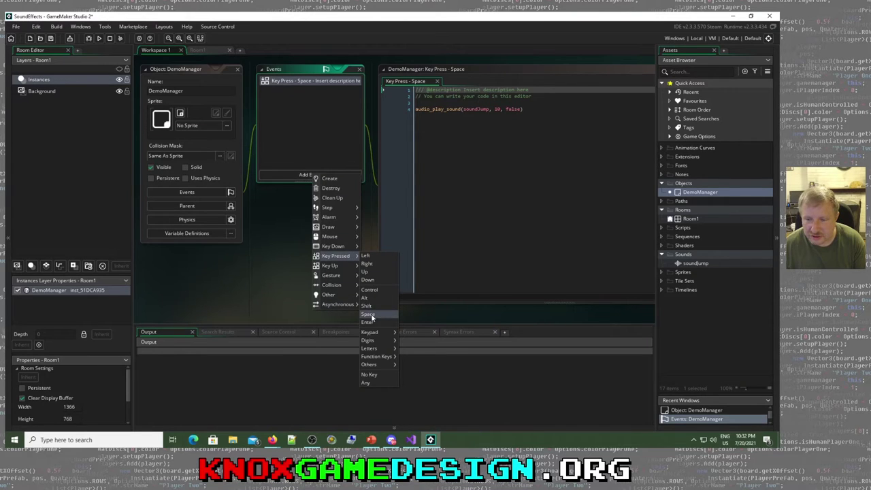
left_click(268, 216)
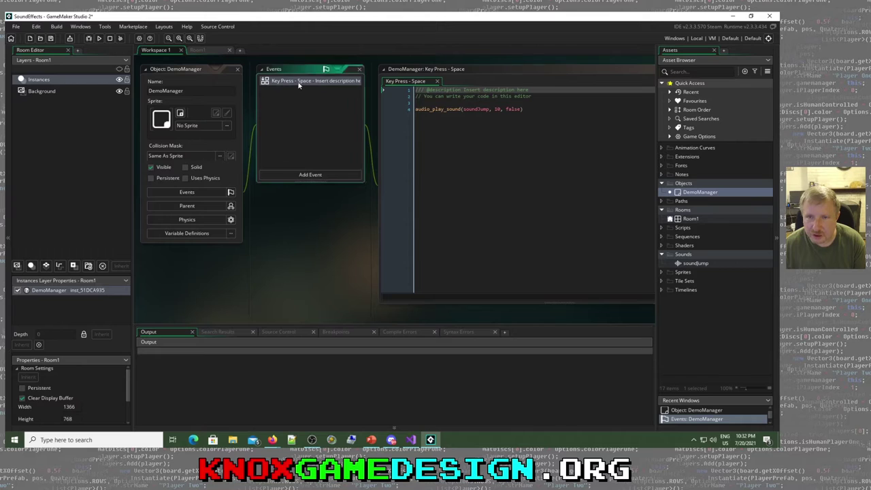
Examine the audio_play_sound(soundJump, 10, false) line and its sound argument in the DemoManager's Key Press - Space code
left_click(451, 114)
left_click_drag(415, 108, 525, 107)
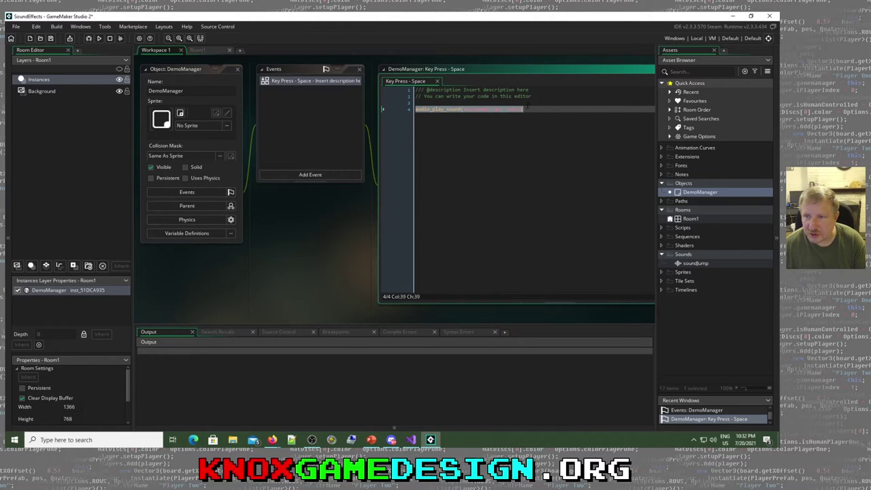
left_click(317, 247)
left_click(482, 109)
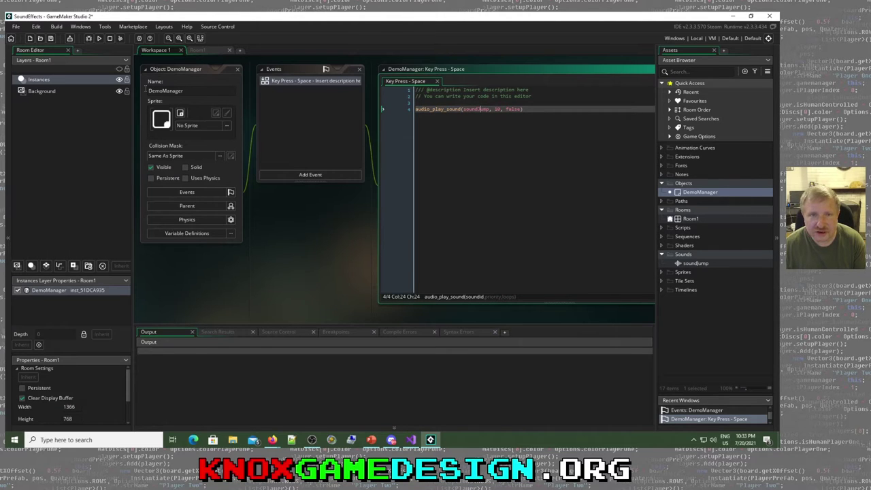
Run the game to test the jump sound, then close the game window and GameMaker
left_click(99, 38)
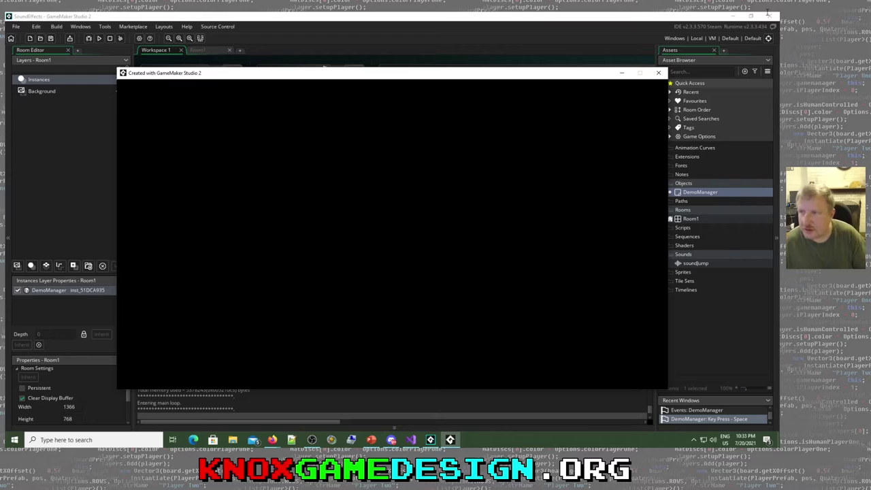
left_click(658, 72)
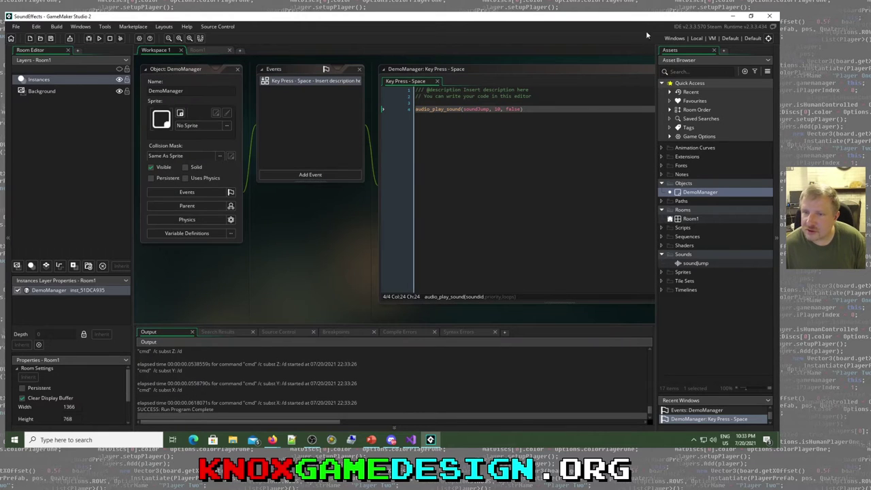
left_click(770, 16)
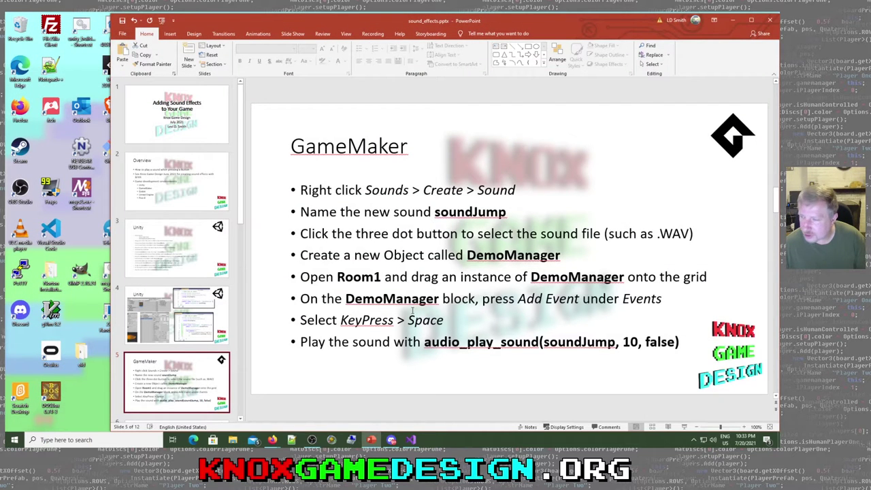
Present the GameMaker screenshots slide full screen, leave the slide show, and bring up the Godot instructions on slide 7
scroll(212, 289, "down", 2)
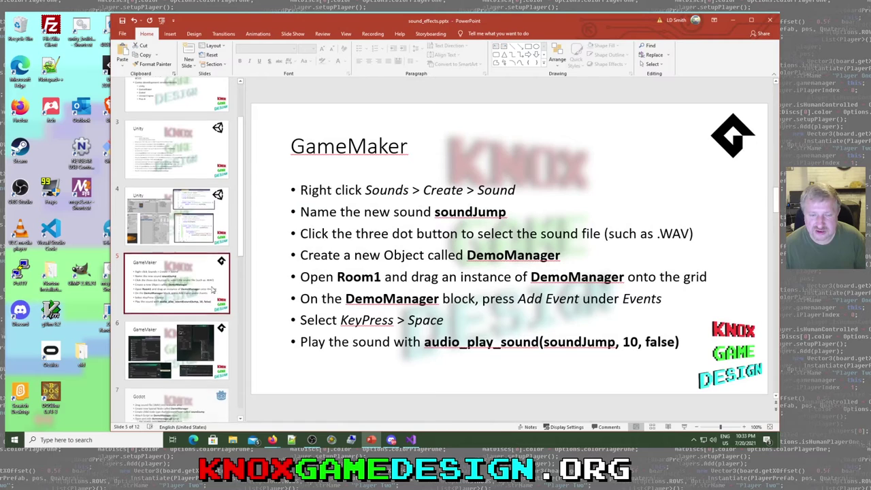
left_click(188, 330)
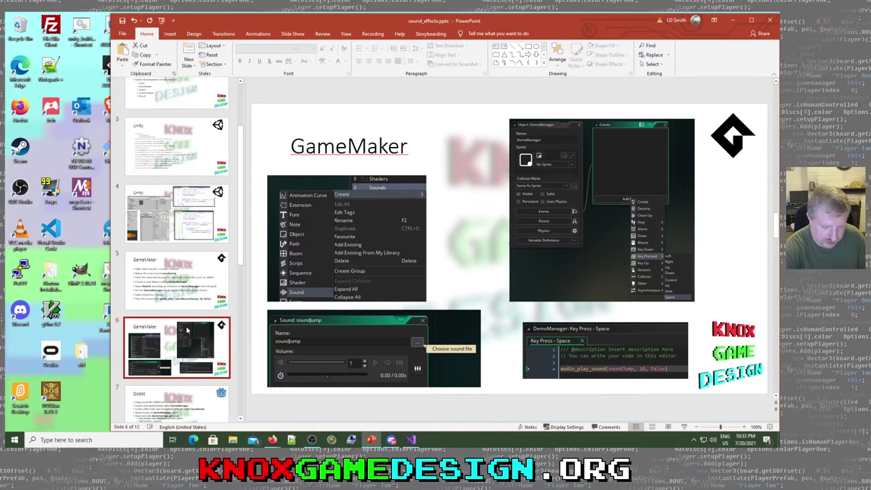
key("shift+F5")
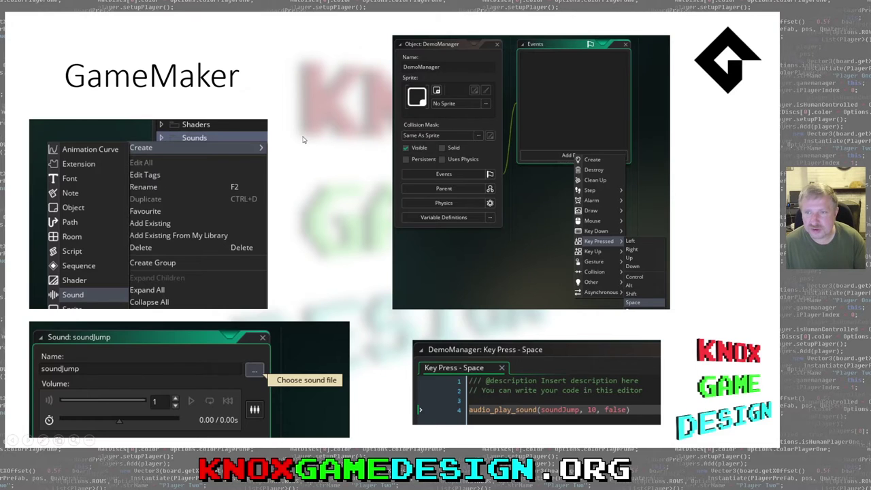
key("Escape")
scroll(312, 171, "down", 1)
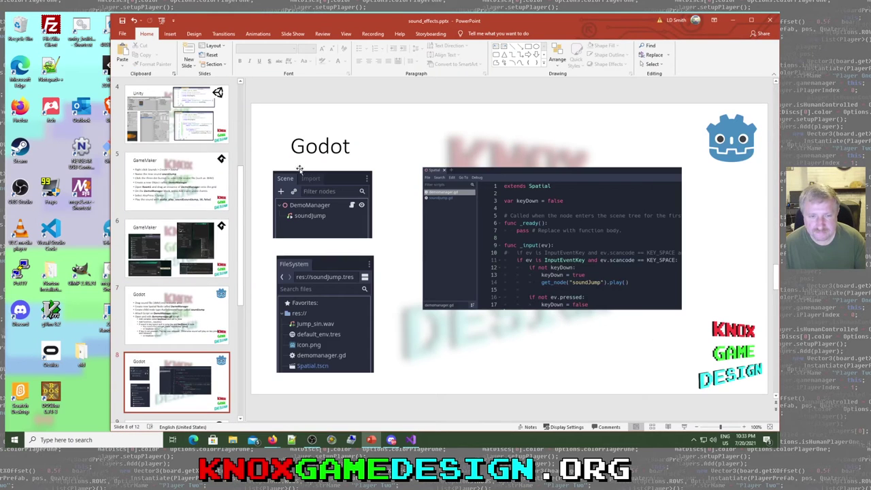
left_click(184, 302)
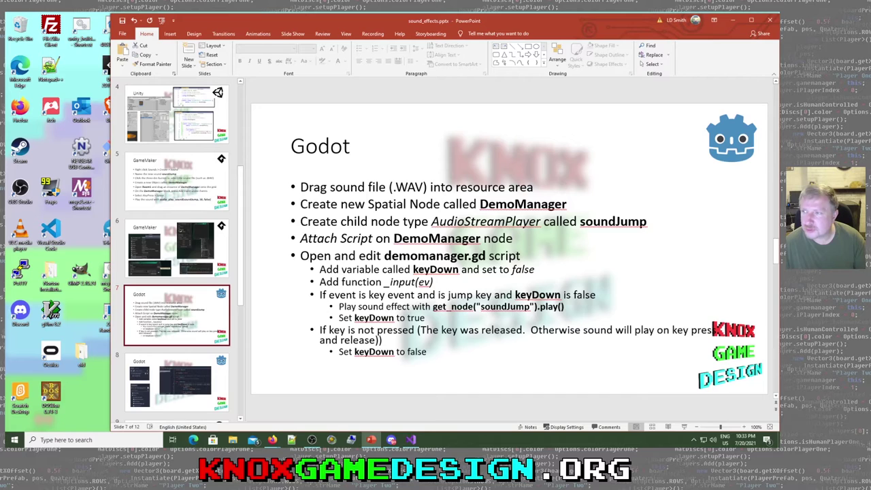
Minimize PowerPoint, launch Godot with the Spatial scene, and check the Godot instructions slide before returning to the editor
left_click(732, 20)
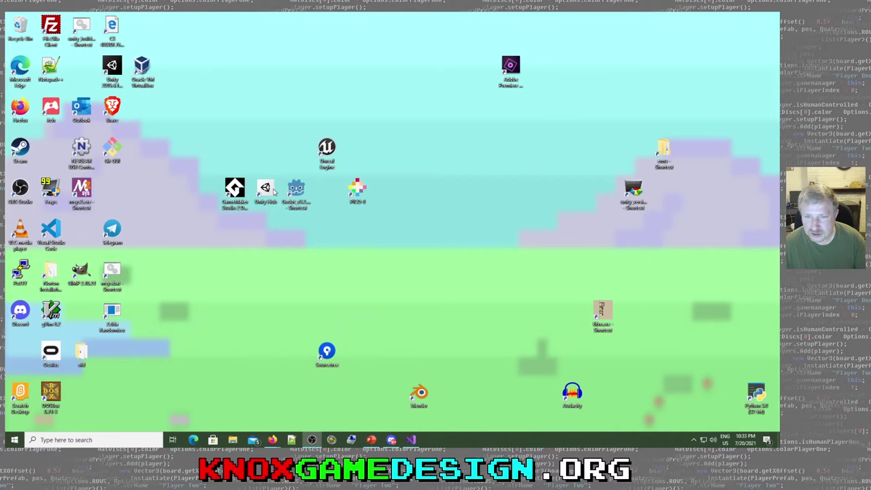
double_click(296, 192)
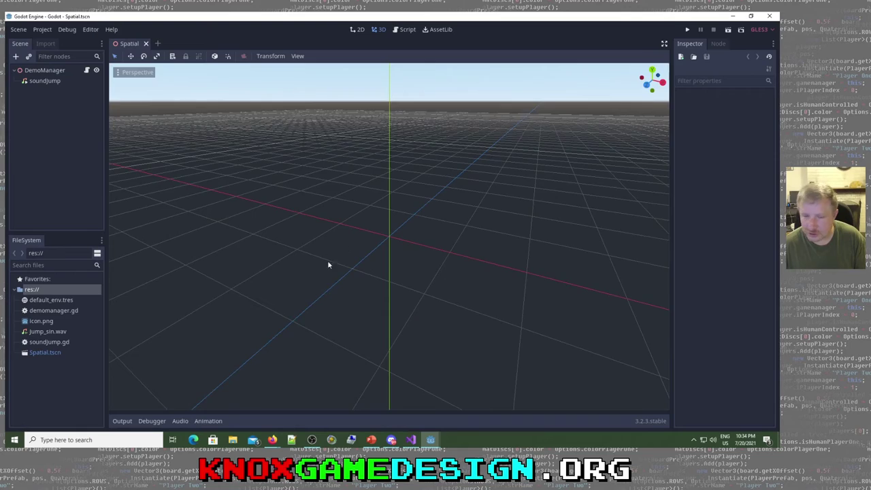
middle_click_drag(328, 262, 293, 247)
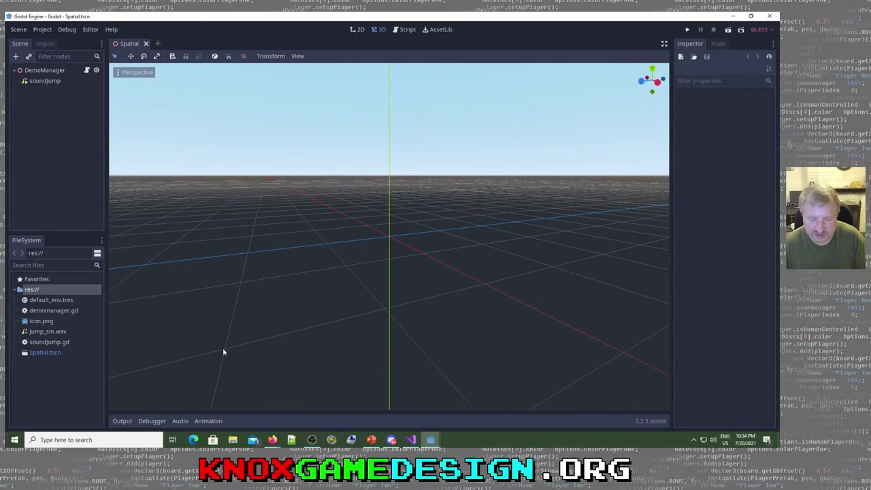
left_click(364, 441)
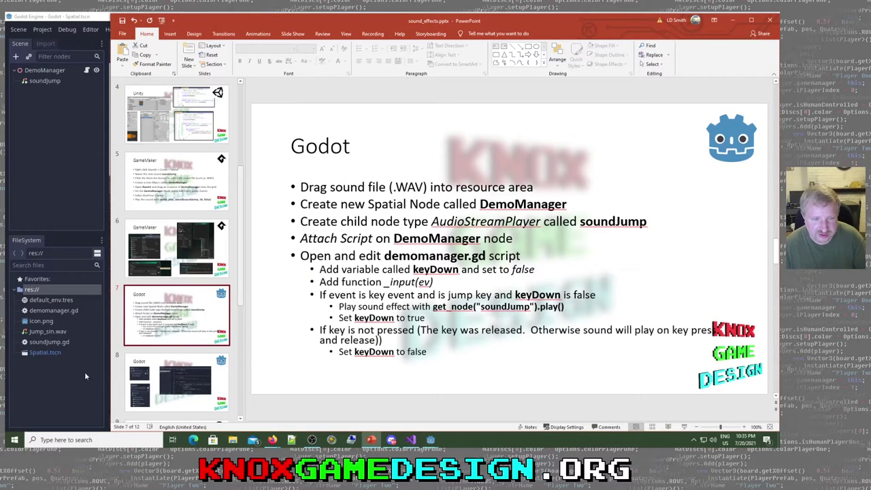
left_click(83, 371)
Bring Jump_sin.wav from the demo\sound_assets folder into the Godot project's res:// files and minimize File Explorer
left_click(232, 439)
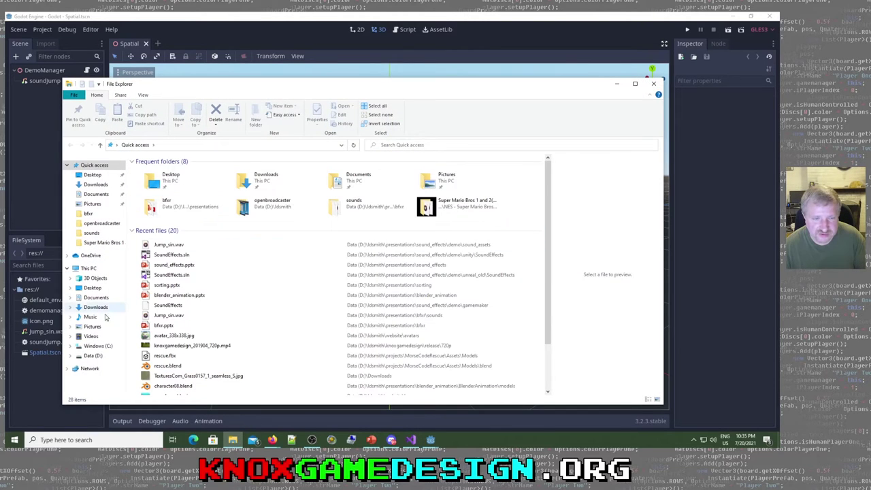
left_click(93, 355)
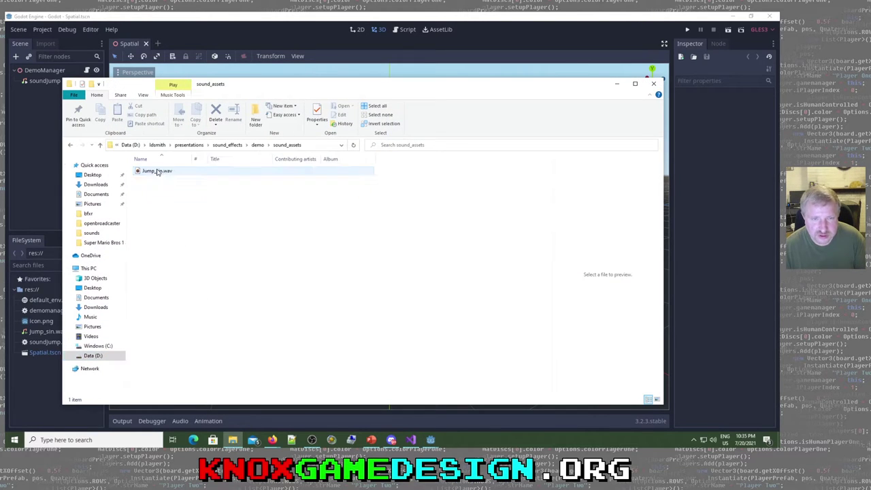
left_click_drag(156, 171, 37, 374)
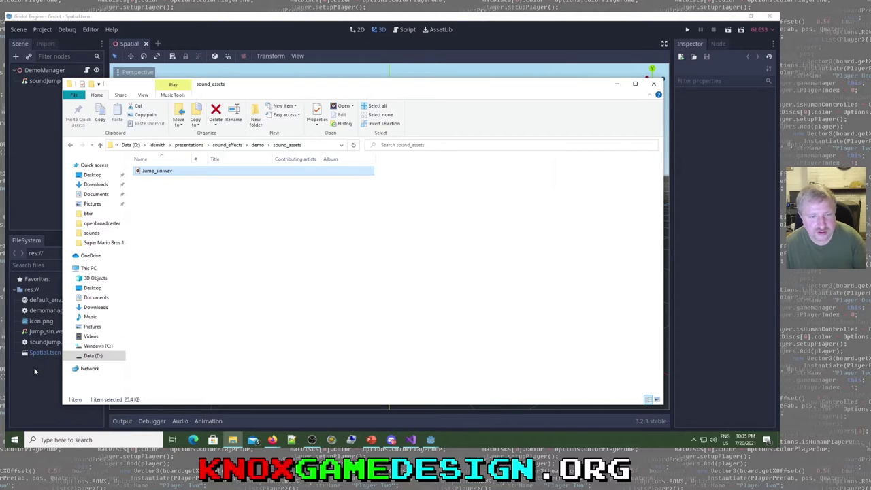
left_click(617, 83)
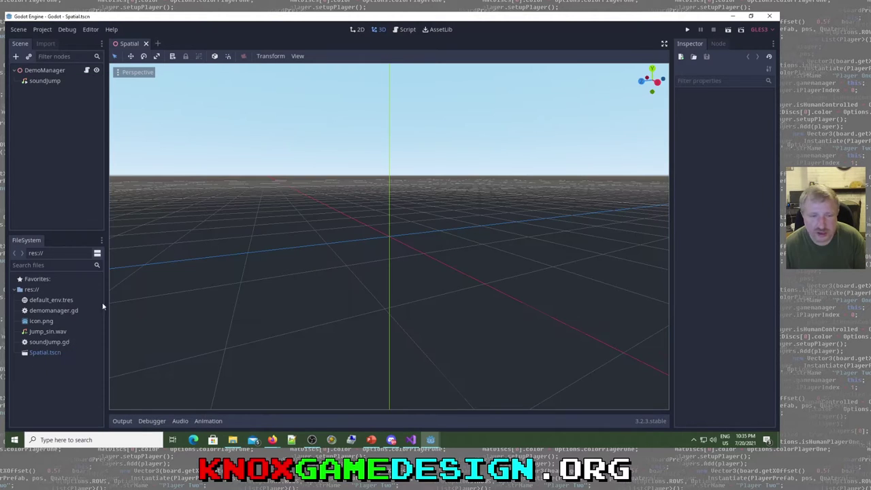
Inspect jump_sin.wav's audio properties, keeping the 16-Bit format, and expand its Resource and Script sections
left_click(59, 334)
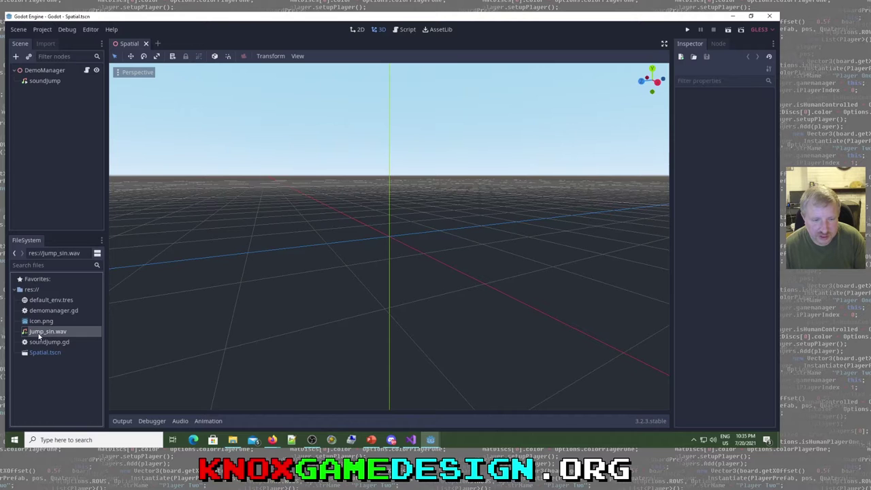
double_click(48, 333)
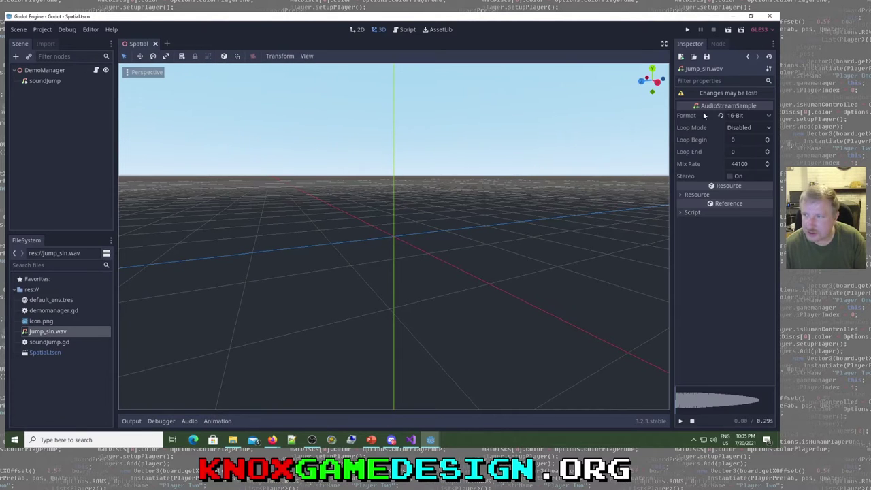
left_click(768, 116)
left_click(769, 117)
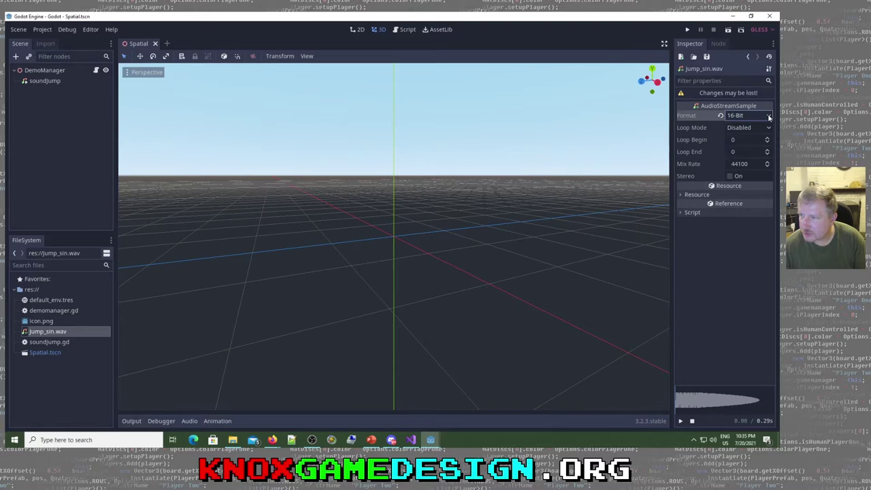
left_click(768, 115)
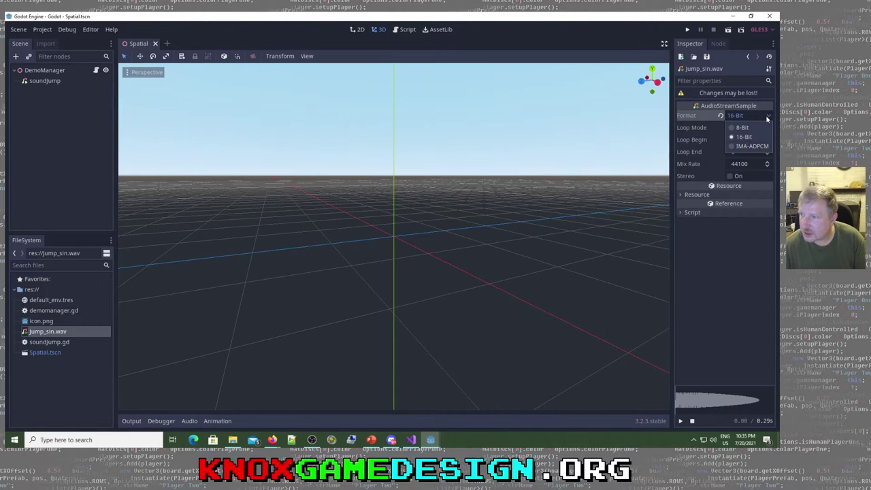
left_click(744, 136)
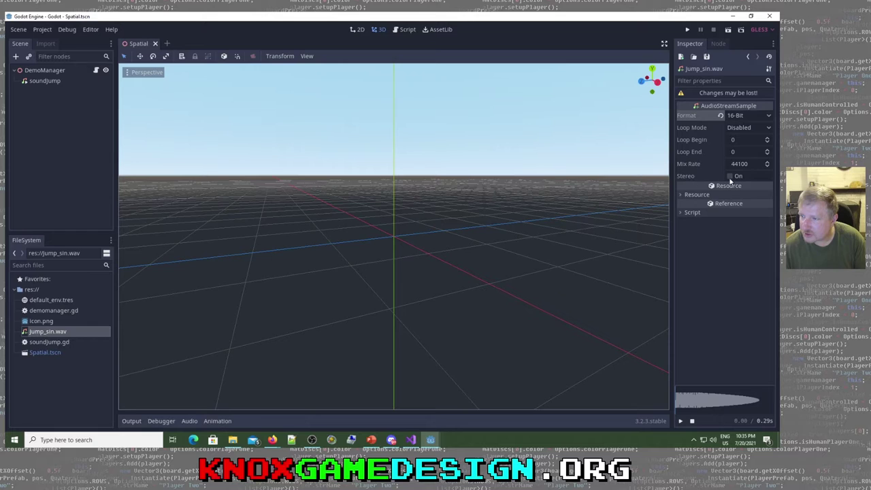
left_click(682, 197)
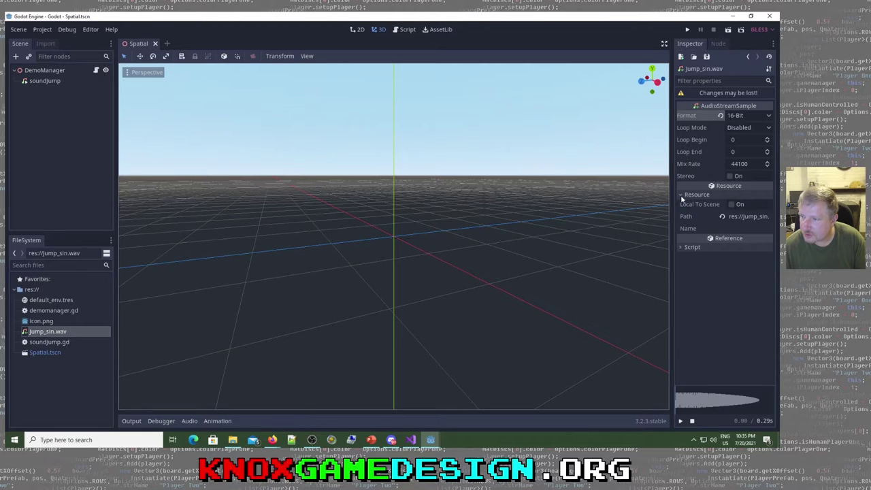
left_click(683, 247)
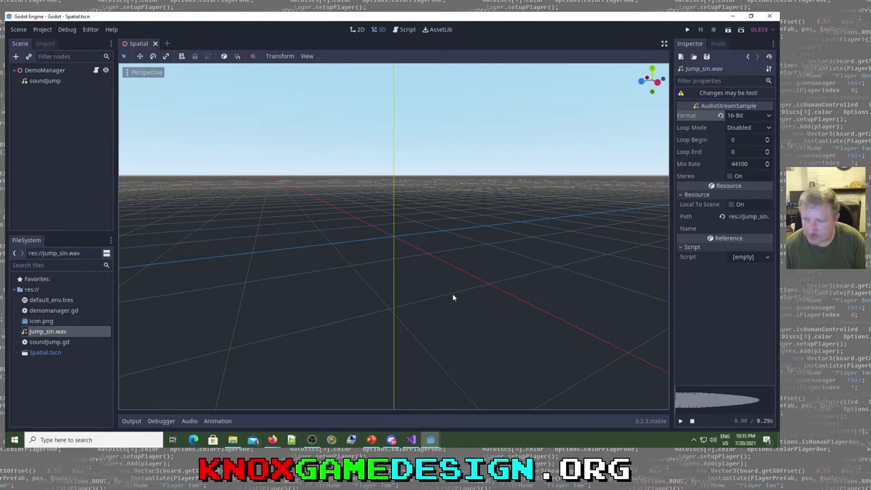
Check the Godot instructions slide again, return to Godot, and select the DemoManager node to examine its properties
left_click(371, 440)
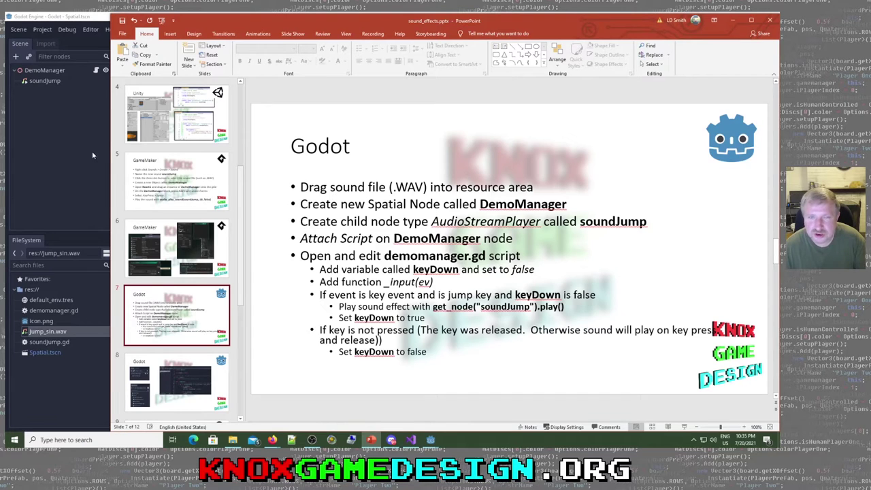
left_click(64, 154)
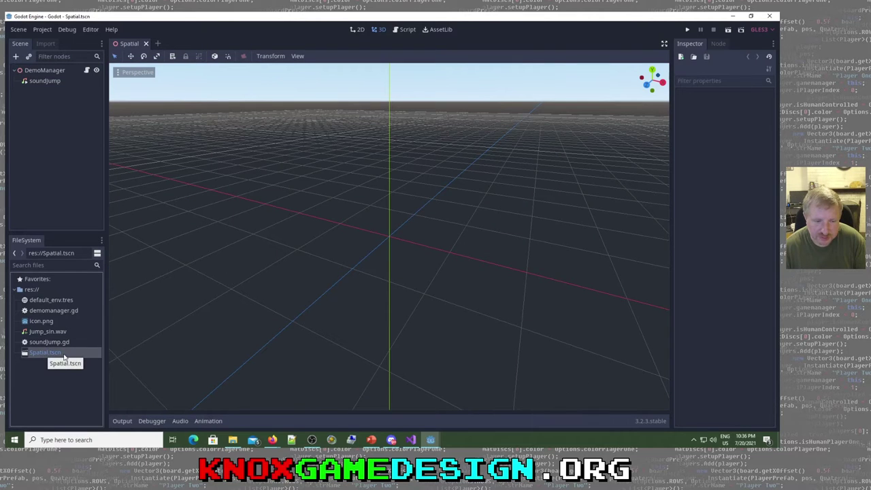
left_click(54, 71)
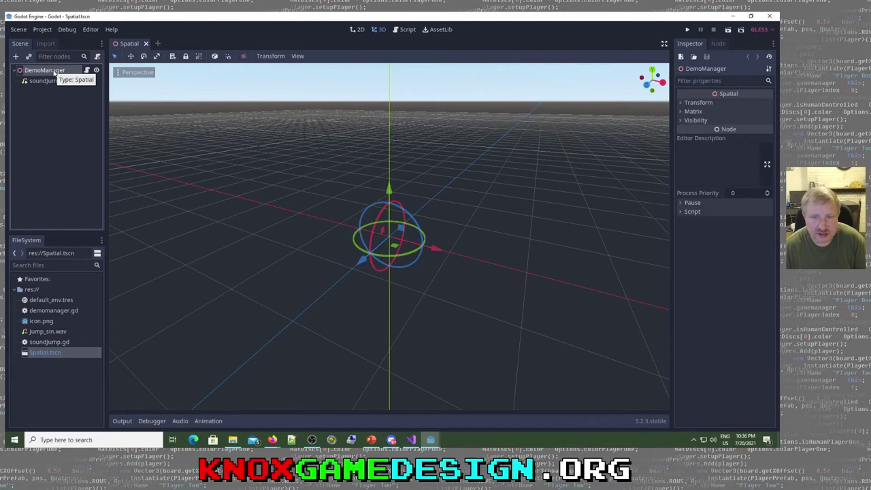
double_click(49, 71)
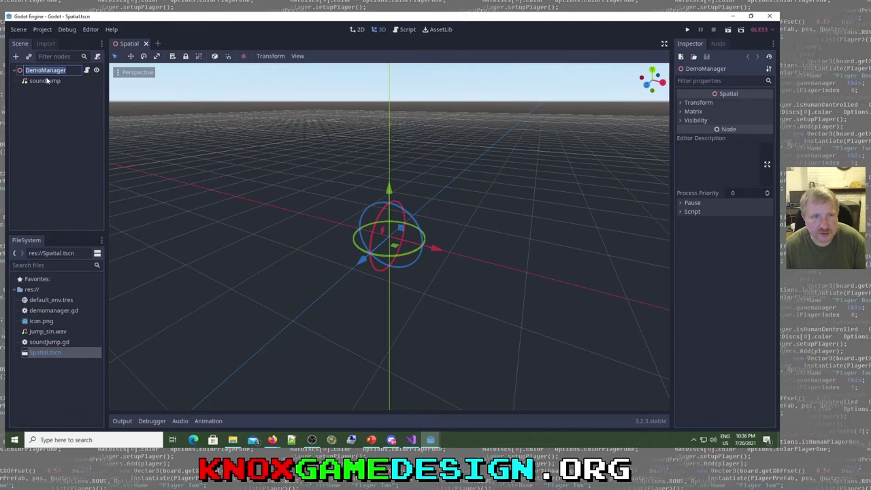
left_click(41, 81)
left_click(38, 72)
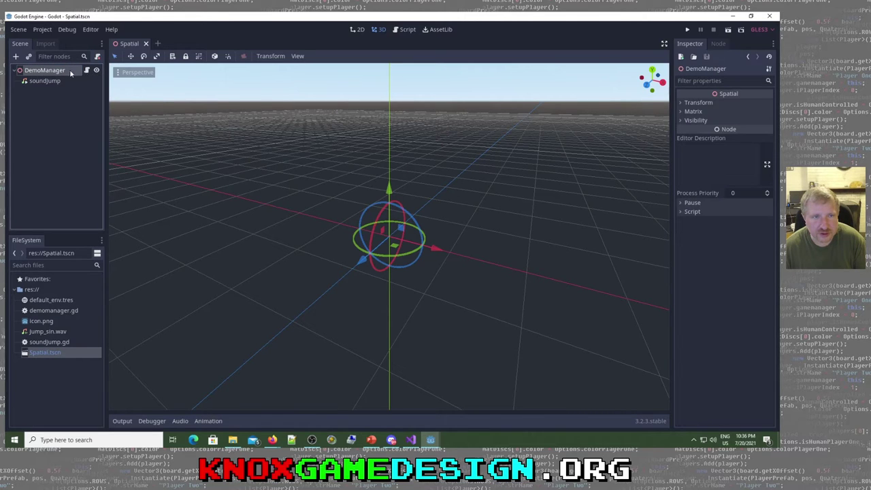
right_click(63, 72)
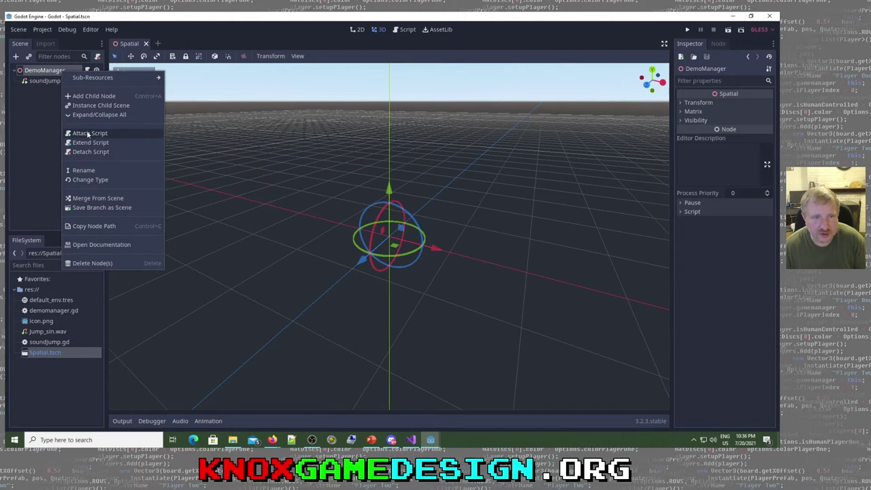
left_click(34, 123)
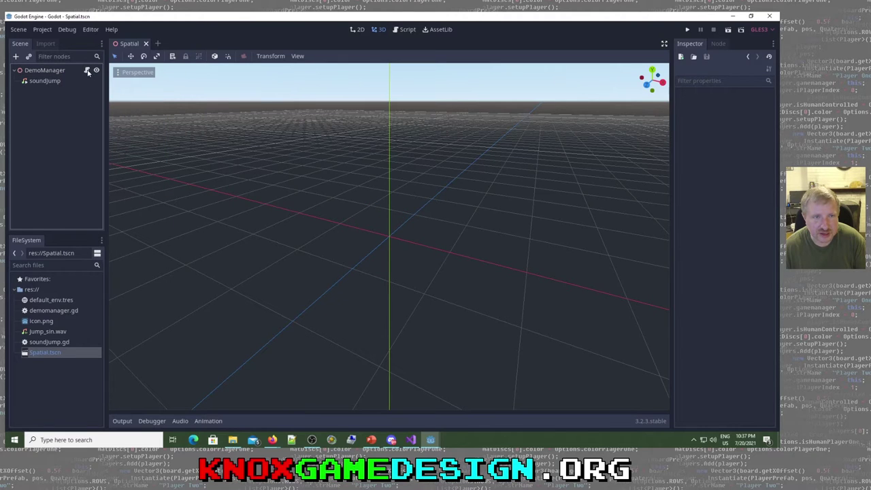
Open the script attached to the DemoManager node and examine its _input(ev) function declaration
left_click(87, 71)
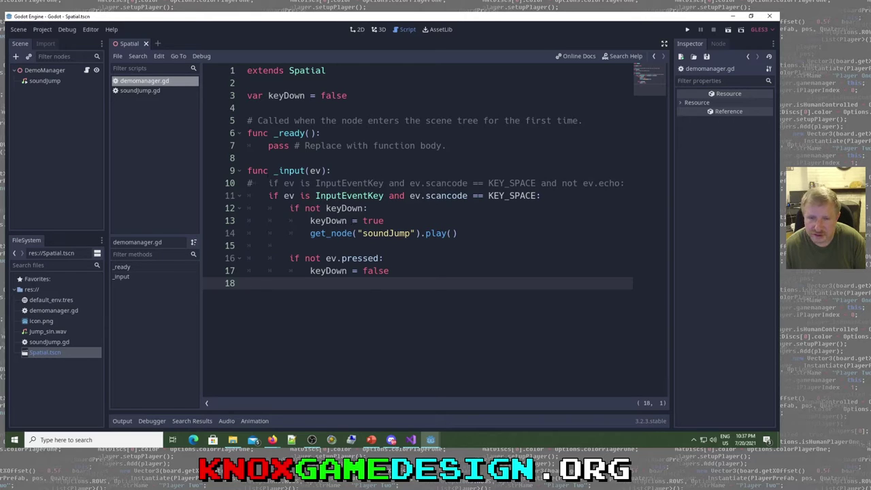
left_click(310, 233)
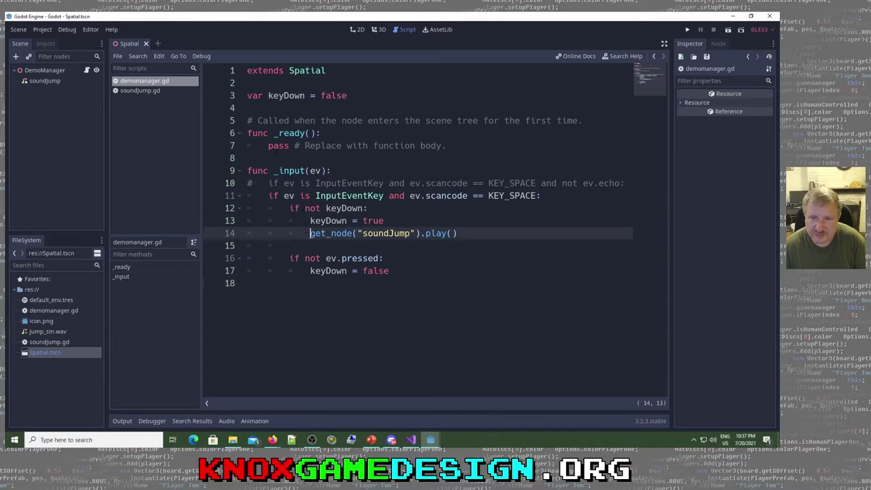
left_click(257, 107)
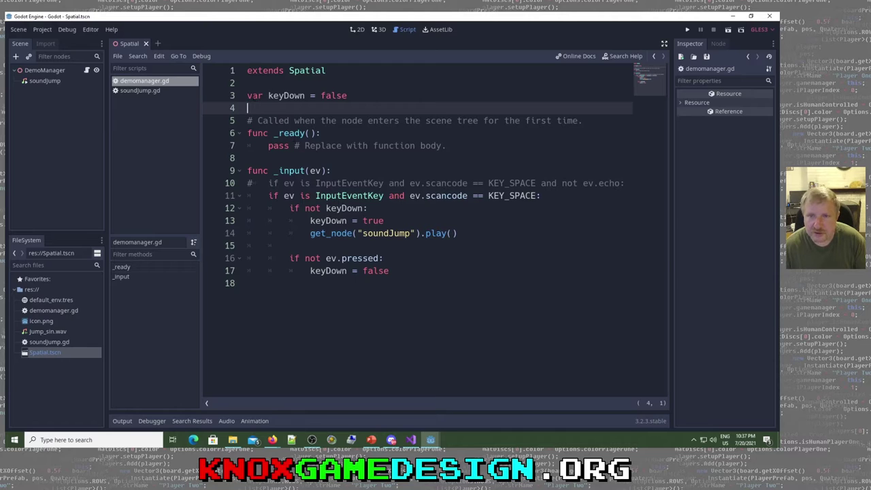
left_click_drag(247, 171, 268, 171)
left_click(283, 171)
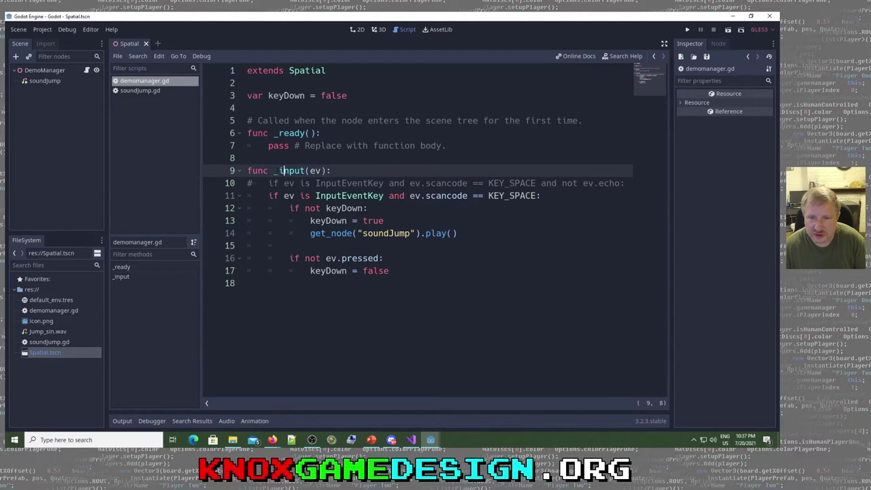
left_click_drag(275, 170, 332, 171)
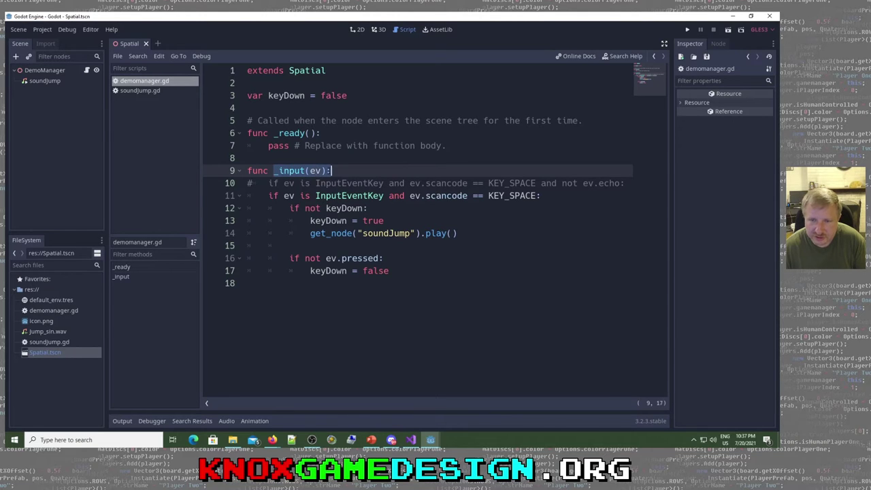
left_click(316, 170)
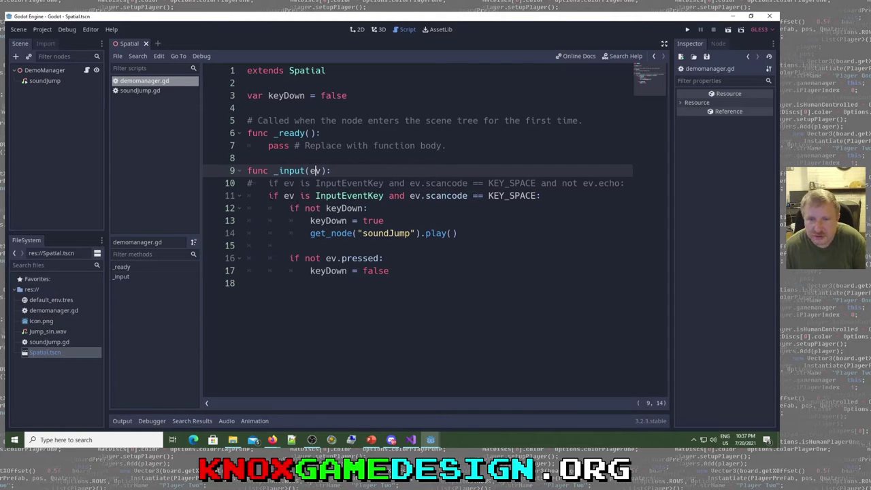
Examine the condition in _input that checks for an InputEventKey whose scancode is KEY_SPACE
left_click_drag(269, 195, 533, 195)
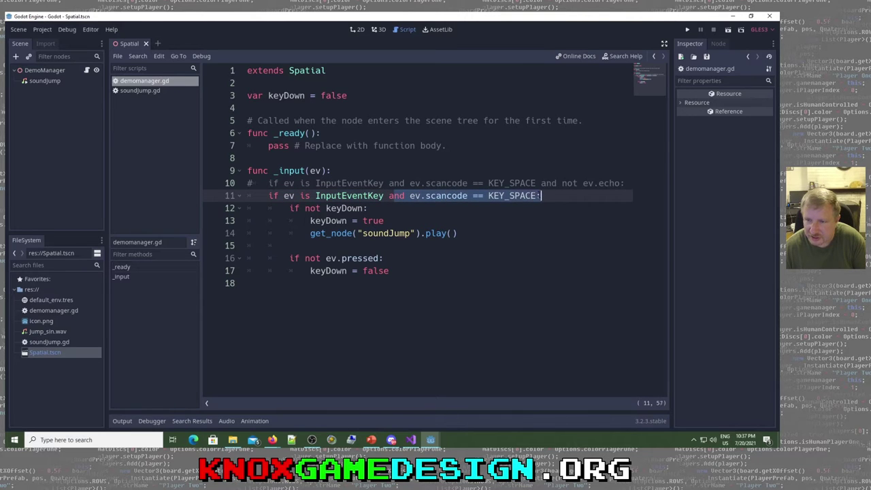
left_click(528, 195)
left_click_drag(490, 195, 532, 195)
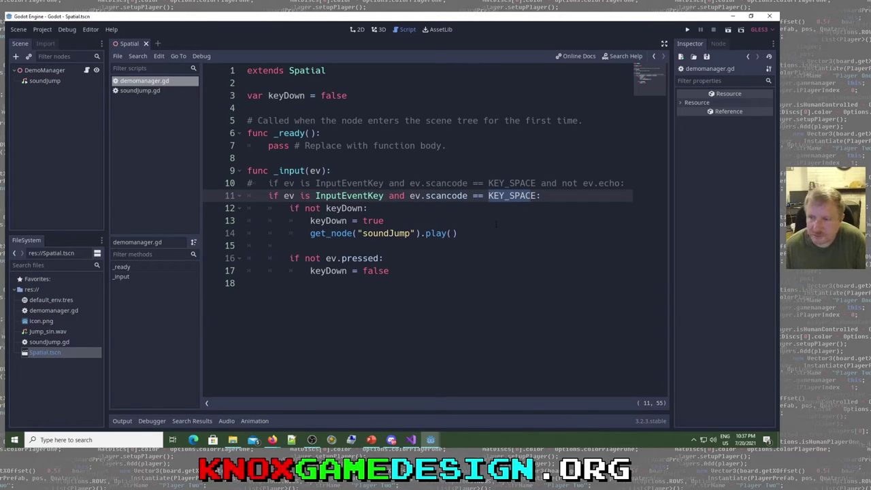
left_click_drag(490, 196, 552, 195)
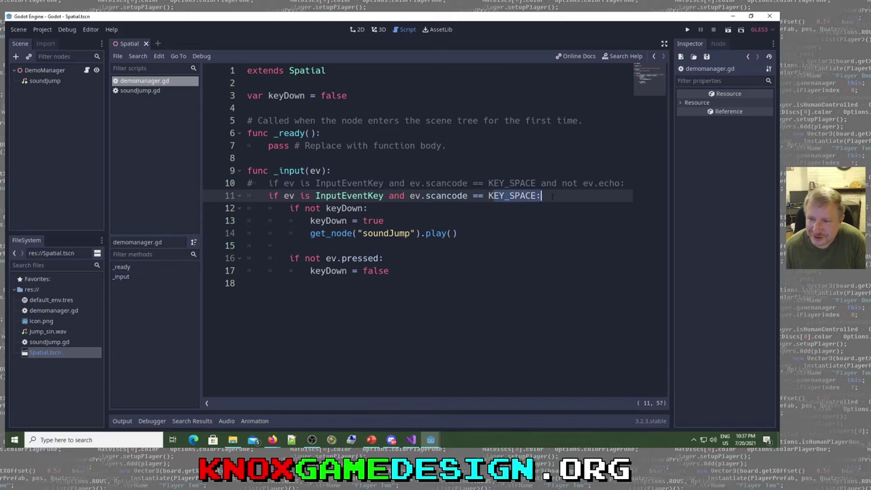
Examine the keyDown variable's declaration, the "if not keyDown" check, and the line that sets keyDown to true
left_click(385, 220)
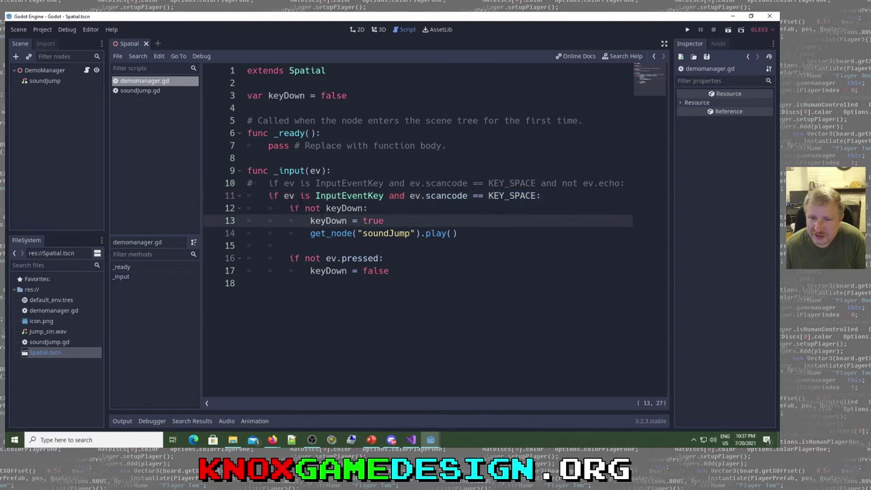
left_click(290, 208)
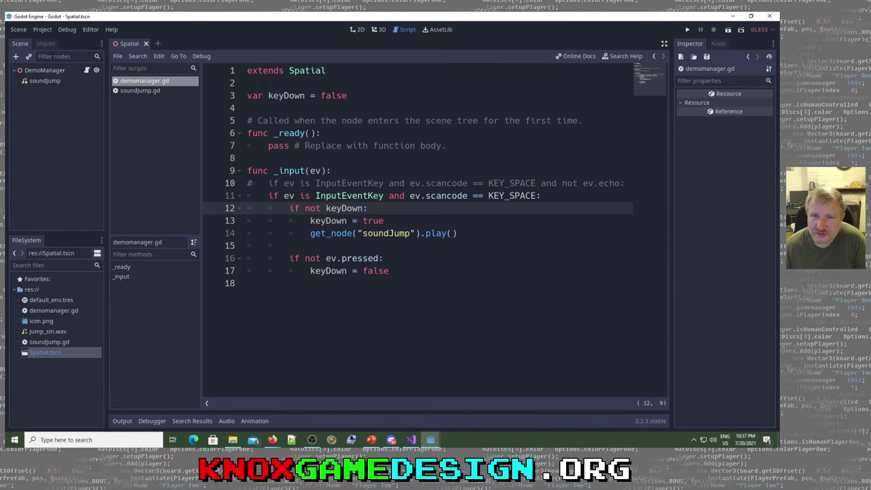
left_click(250, 95)
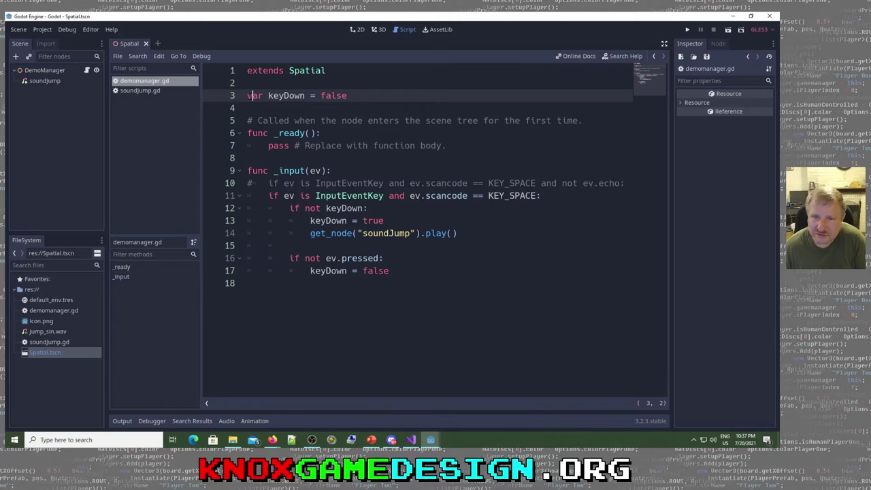
left_click_drag(251, 95, 348, 96)
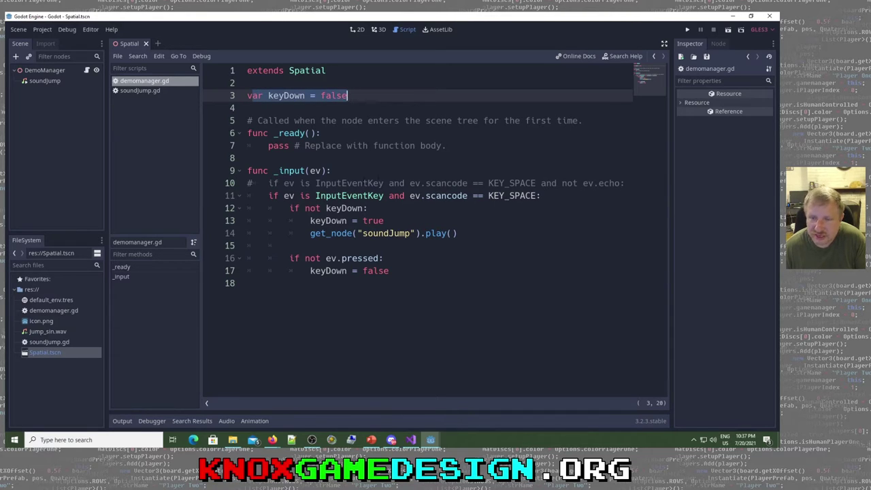
left_click(346, 243)
left_click_drag(290, 208, 368, 208)
left_click_drag(311, 221, 385, 221)
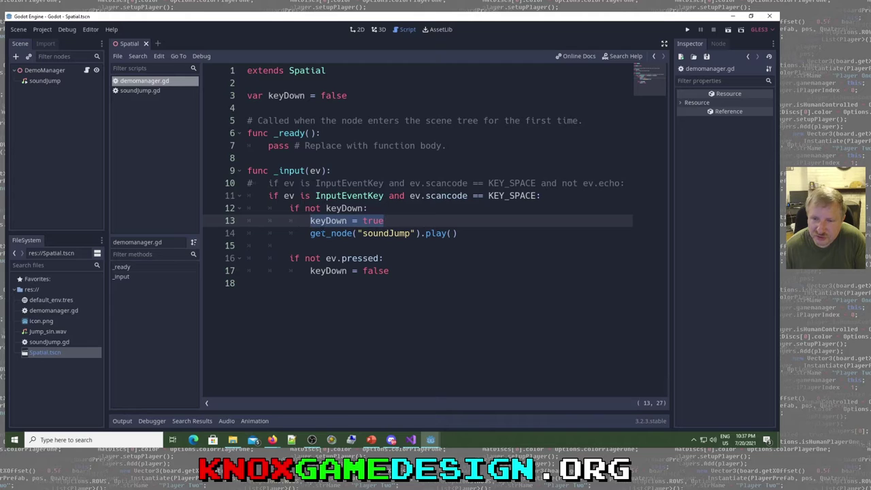
Examine the get_node("soundJump").play() call in the _input function
left_click(311, 233)
left_click_drag(310, 232, 355, 233)
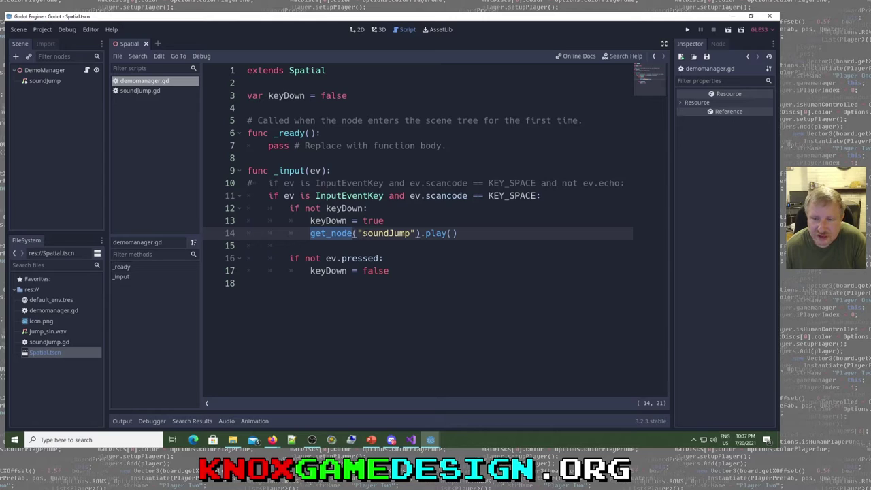
left_click_drag(363, 233, 458, 233)
Examine the "if not ev.pressed" key-release check and the line below it that resets keyDown to false
key("Down")
key("Down")
key("Down")
key("Home")
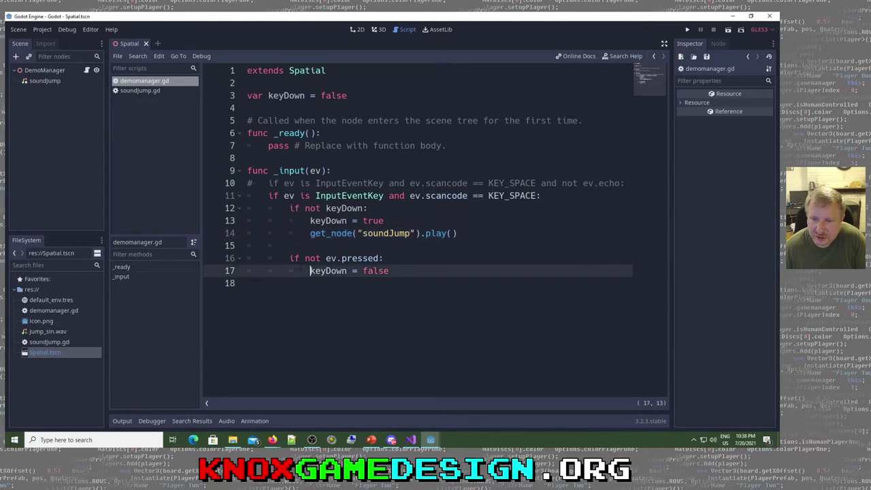
left_click(289, 258)
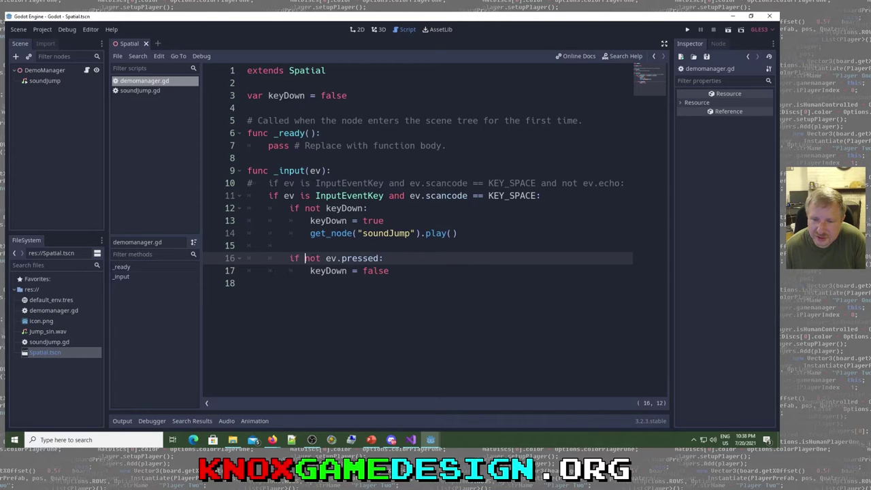
key("shift+Right")
key("shift+Right")
key("shift+Right")
key("shift+Right")
key("shift+Right")
key("shift+Right")
key("shift+Right")
key("shift+Right")
key("shift+Right")
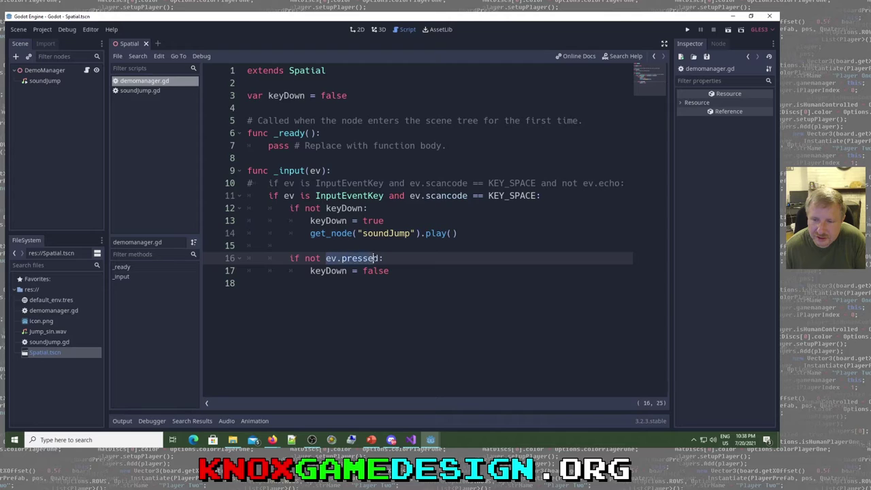
key("shift+Left")
key("shift+Left")
key("shift+Left")
key("shift+Left")
key("shift+Left")
key("shift+Left")
key("shift+Left")
key("shift+Left")
key("shift+Left")
key("shift+Right")
key("shift+Right")
key("shift+Right")
key("shift+Right")
key("shift+Right")
key("shift+Right")
key("shift+Right")
key("shift+Right")
key("shift+Right")
key("shift+Right")
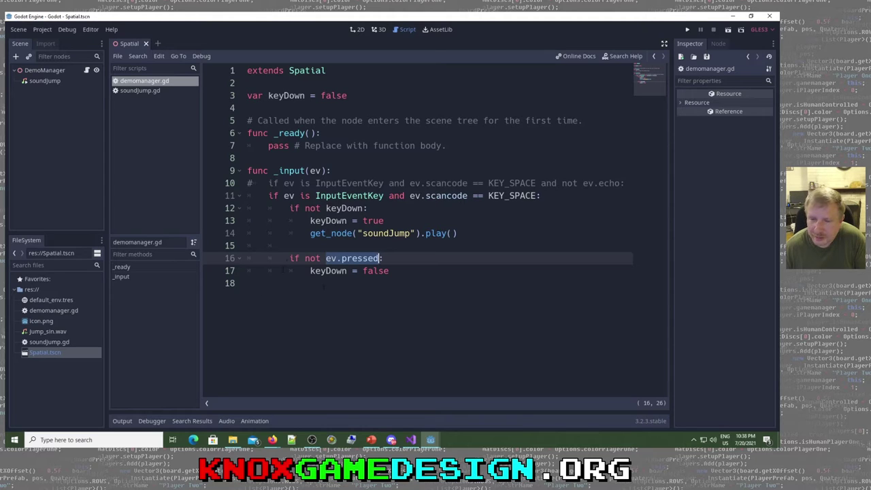
left_click(311, 257)
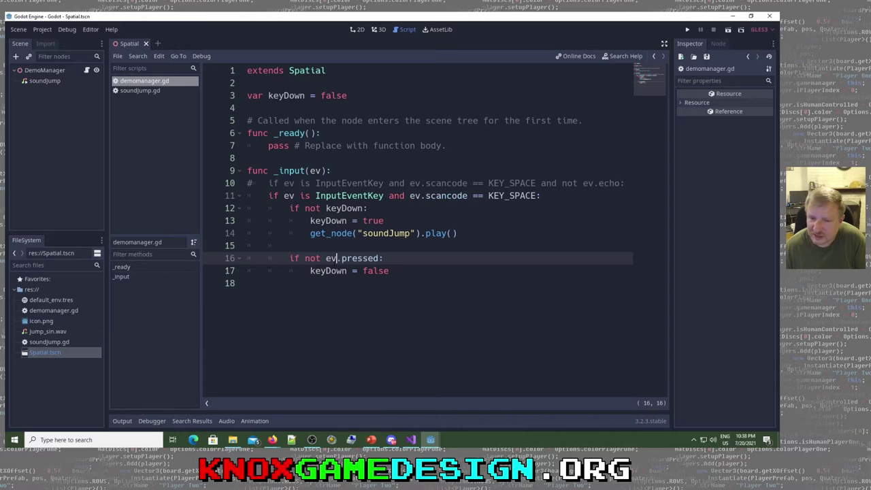
left_click_drag(310, 270, 390, 271)
left_click(361, 248)
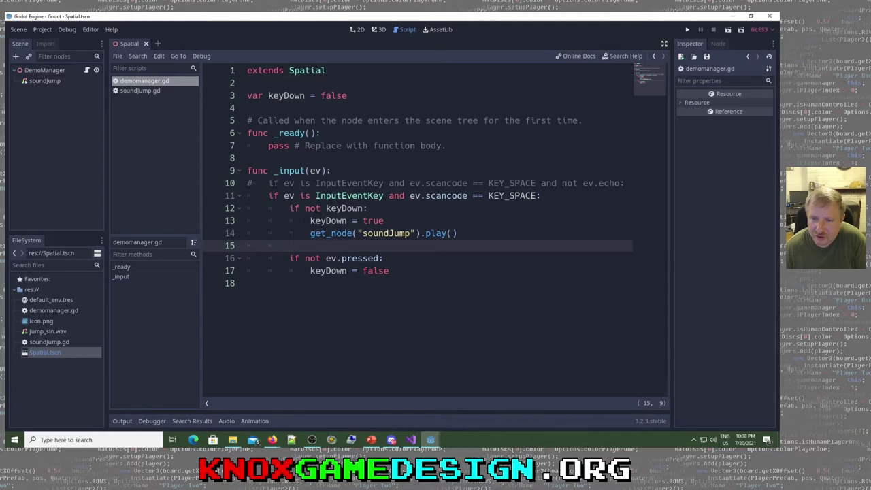
Review the input condition once more, along with the sound's play call and the key-release reset
left_click_drag(316, 196, 399, 196)
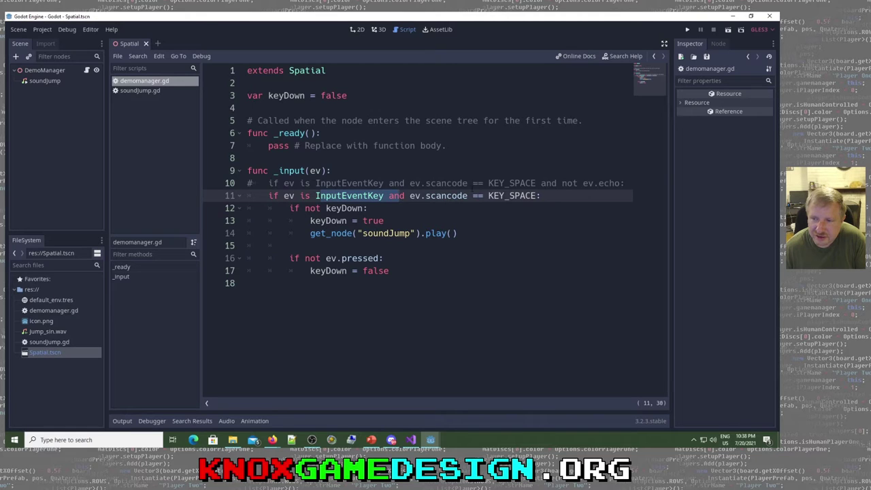
left_click(493, 196)
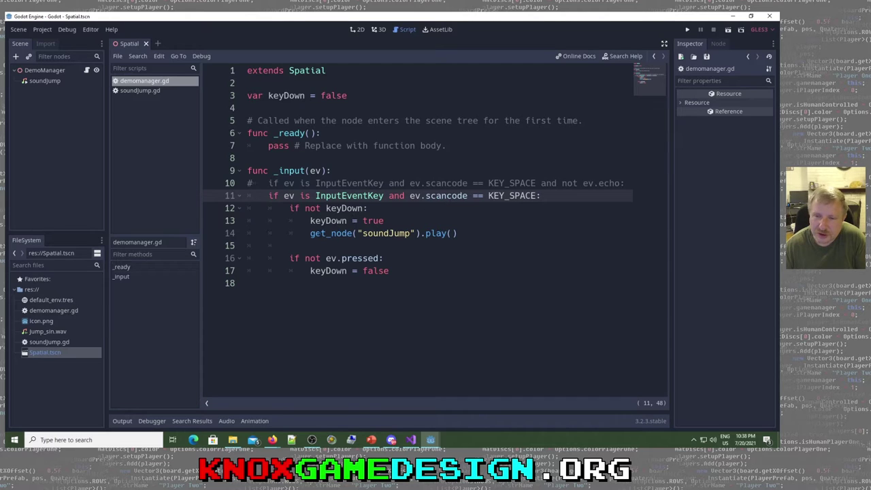
left_click_drag(322, 233, 459, 234)
left_click(429, 258)
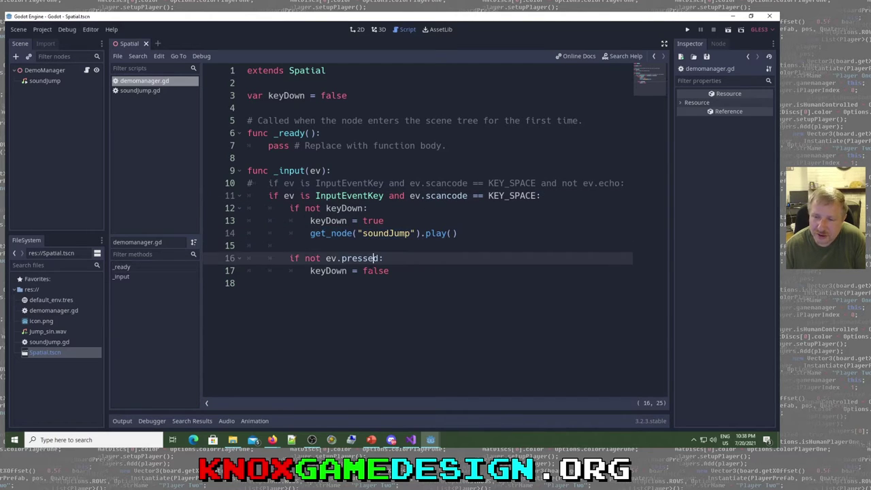
left_click(357, 270)
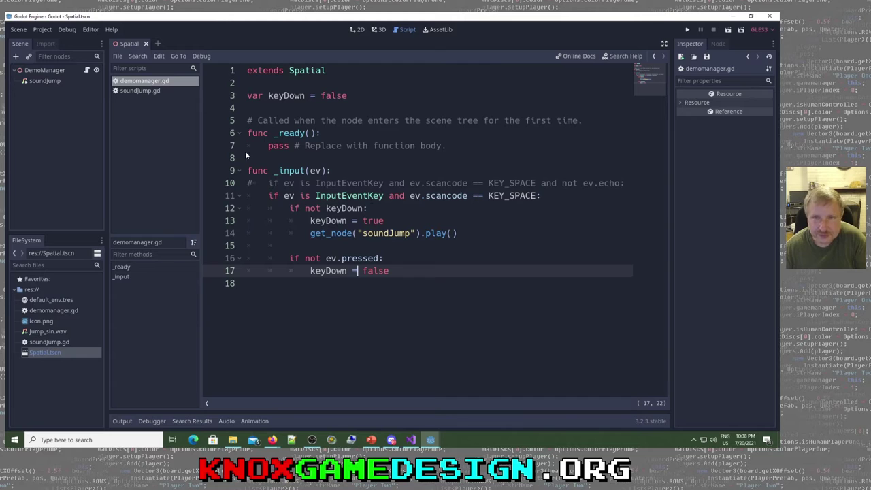
Run the project to test the jump sound, and close the debug game window
left_click(687, 30)
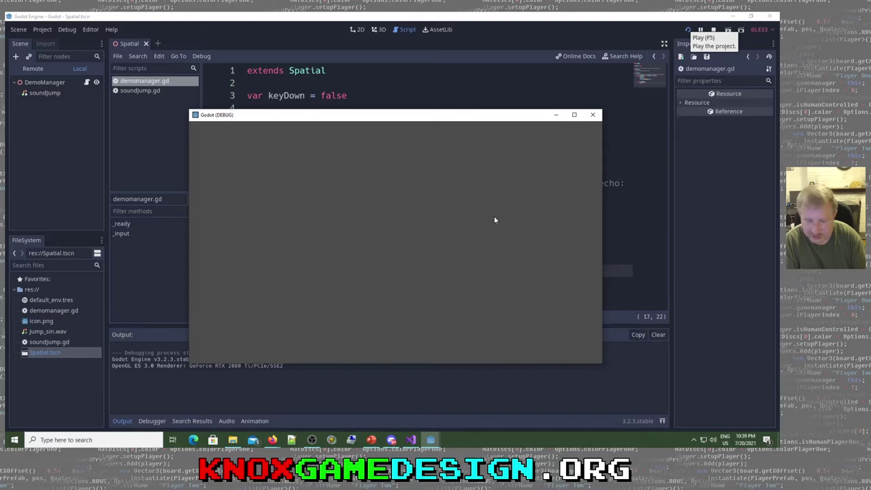
left_click(593, 114)
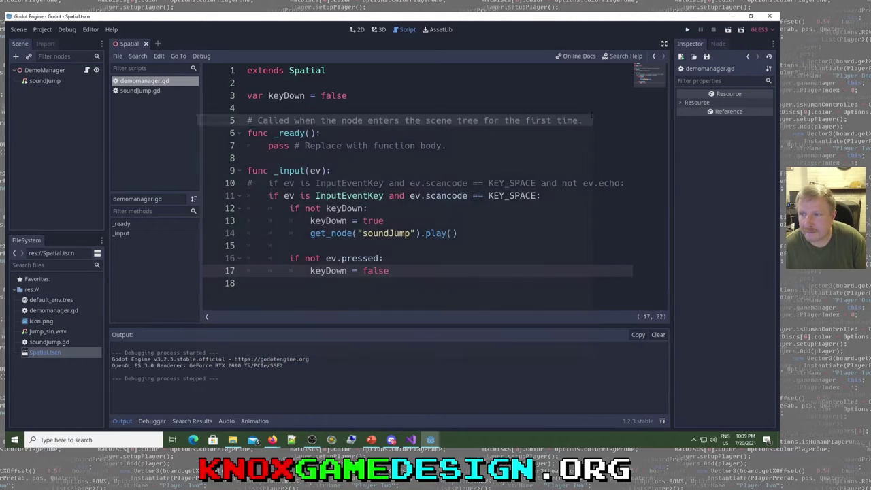
Inspect the DemoManager and soundJump nodes' properties, and switch to PowerPoint to check the Godot instructions
left_click(43, 70)
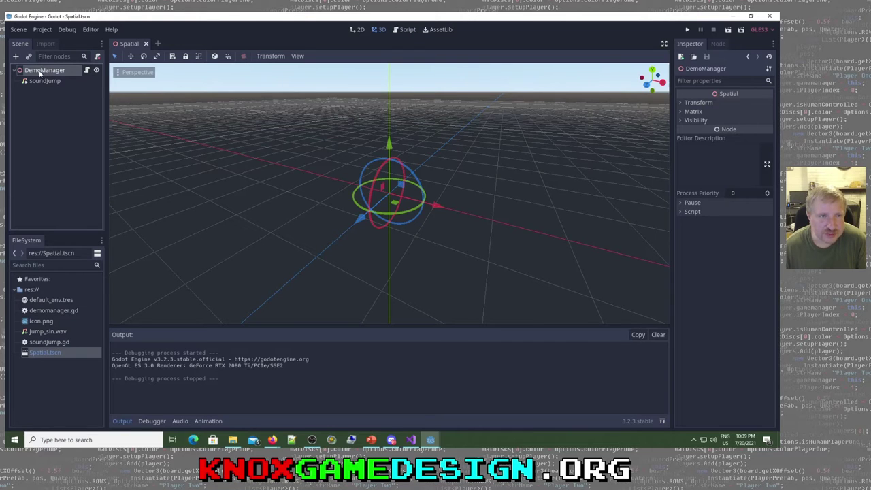
left_click(45, 81)
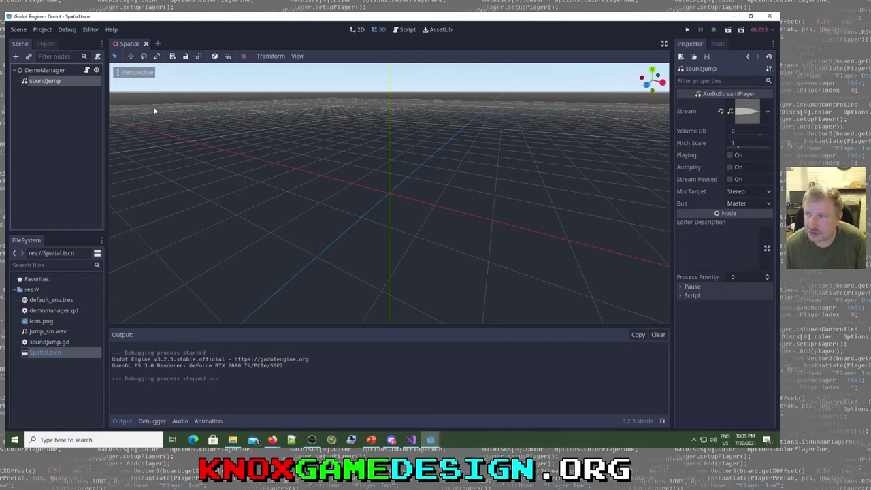
left_click(371, 439)
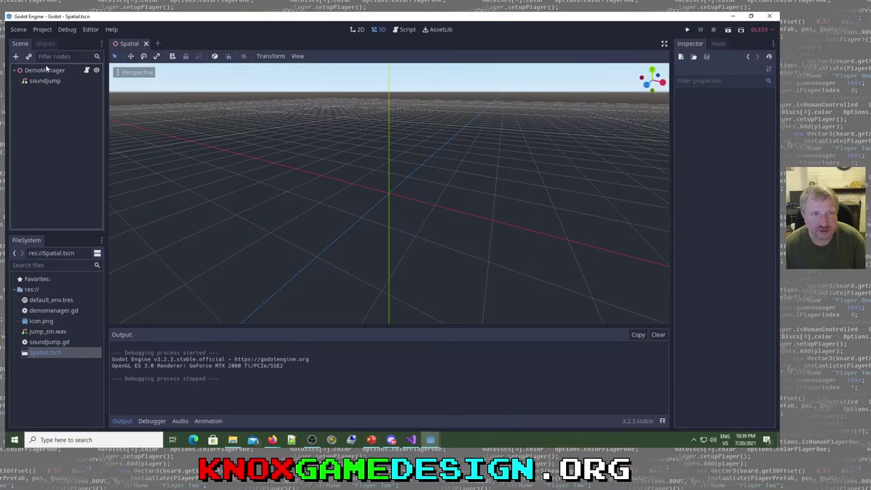
Search the child node types for DemoManager with "aud", compare AudioStreamPlayer2D and AudioStreamPlayer3D, and close the dialog without adding a node
right_click(47, 71)
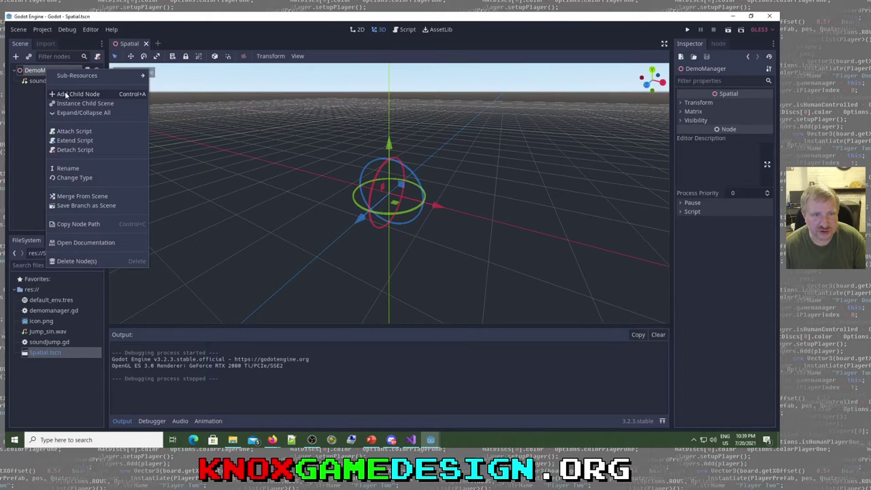
left_click(66, 92)
type("aud")
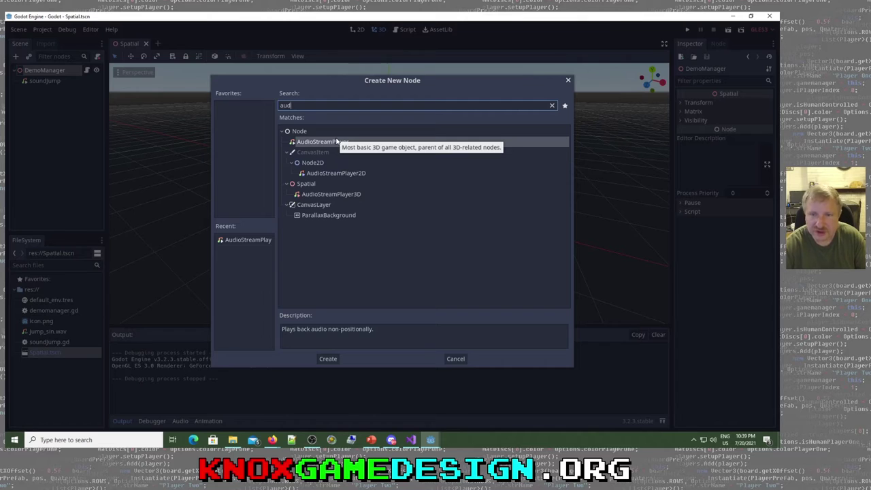
left_click(348, 175)
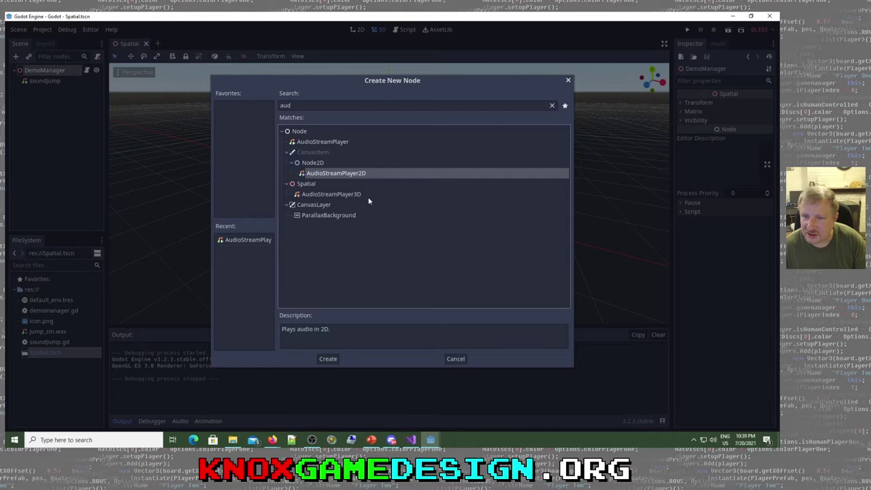
left_click(327, 195)
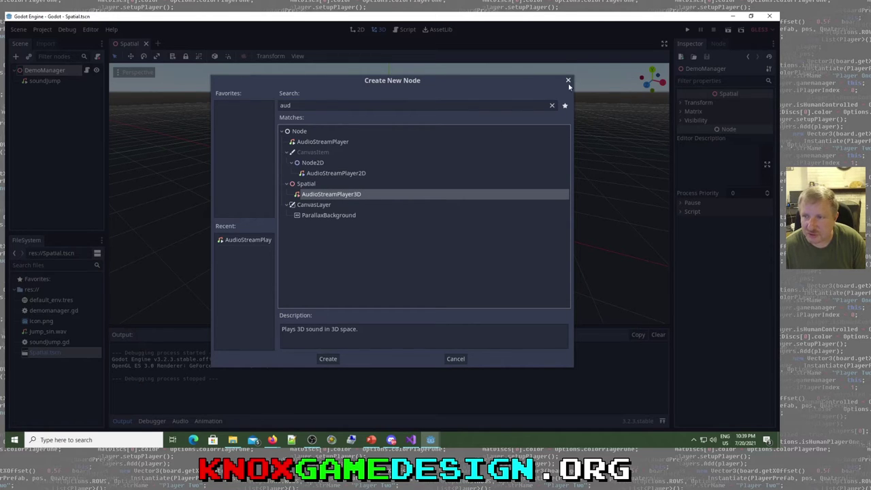
left_click(329, 175)
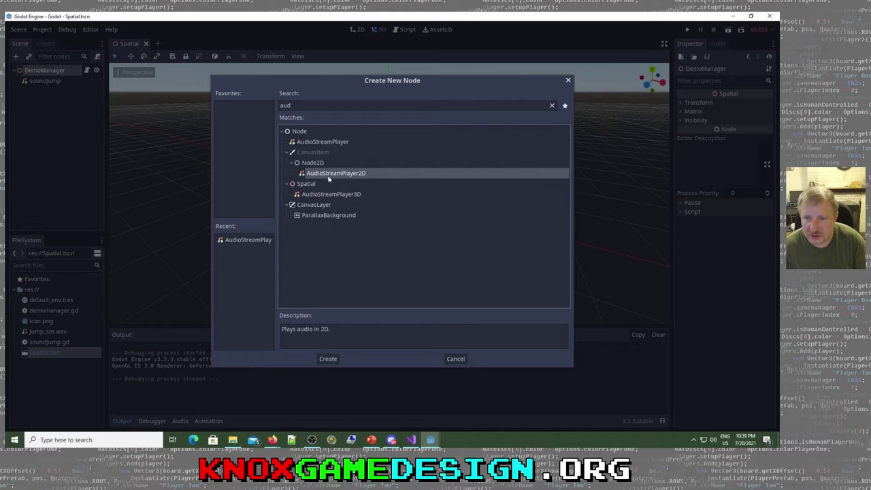
left_click(568, 80)
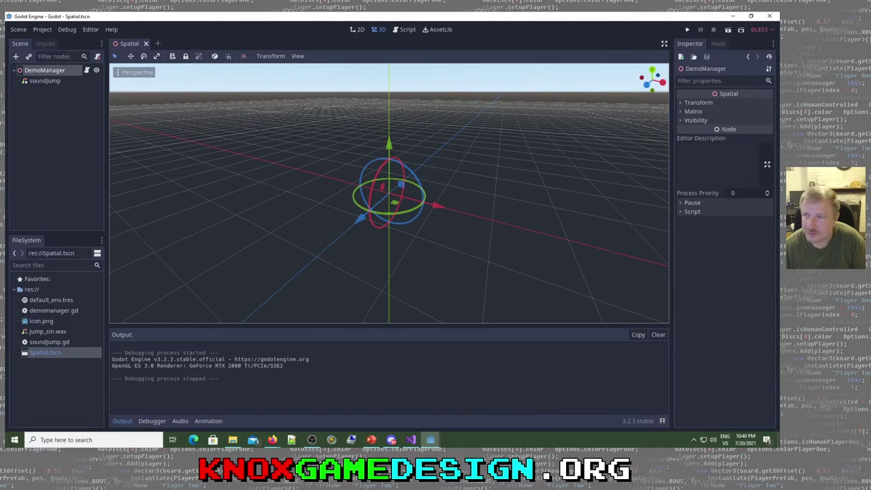
Review how get_node("soundJump").play() in DemoManager's script refers to the soundJump child node
left_click(87, 71)
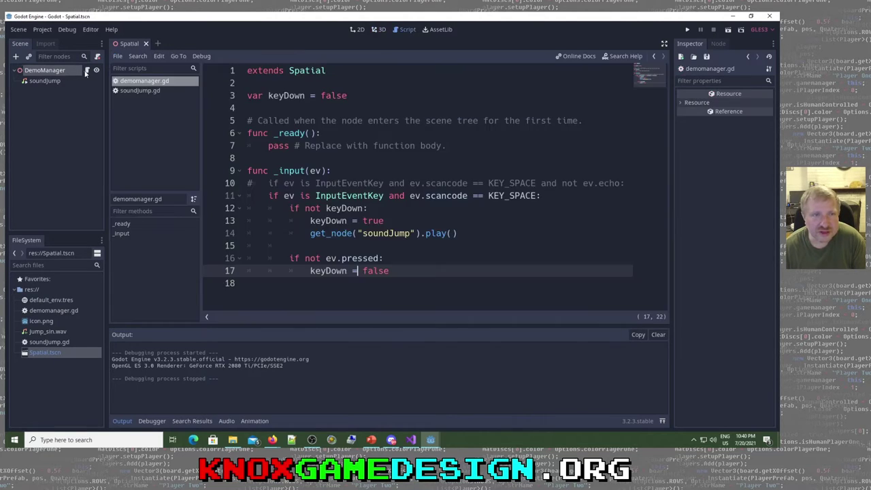
left_click(395, 233)
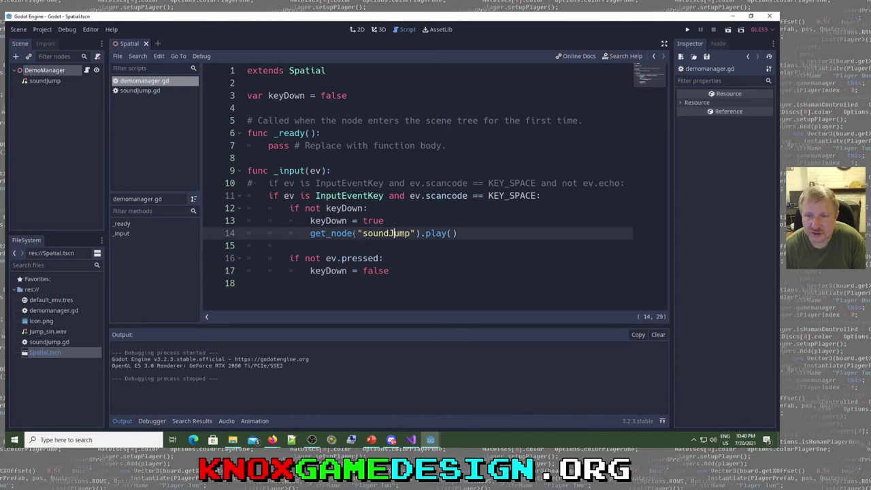
left_click_drag(331, 232, 453, 232)
left_click_drag(310, 233, 399, 233)
left_click(44, 81)
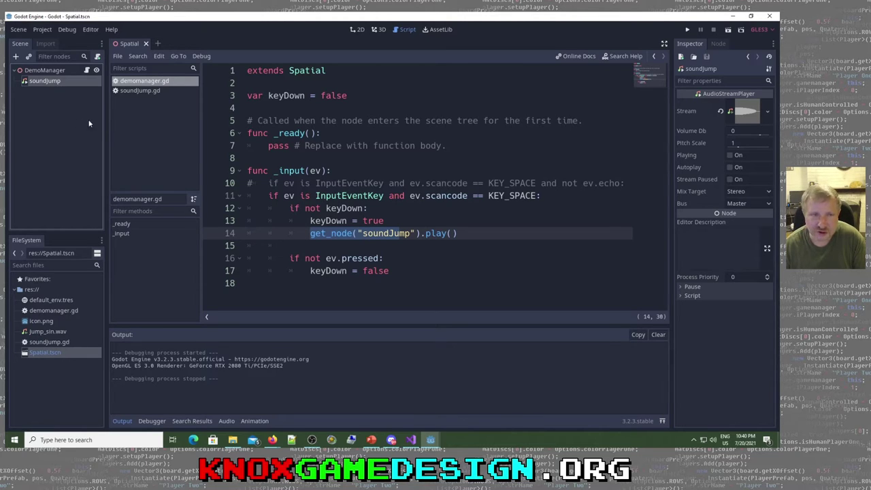
left_click(336, 208)
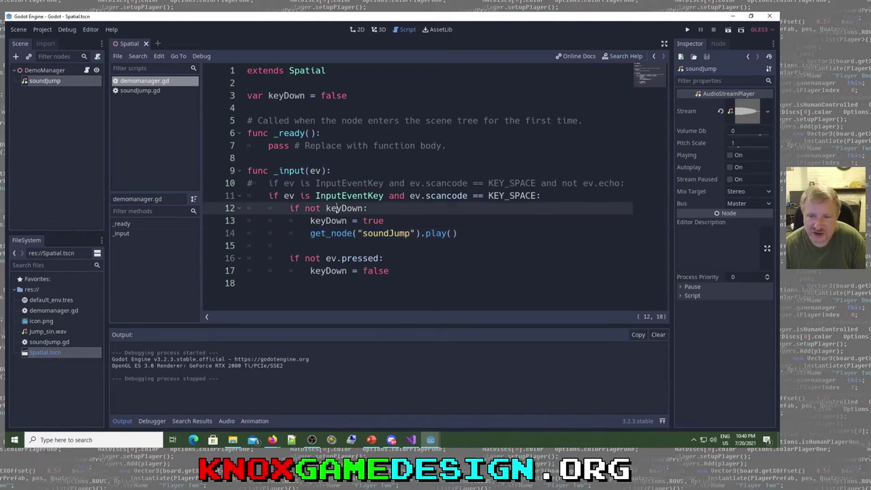
left_click_drag(311, 233, 420, 233)
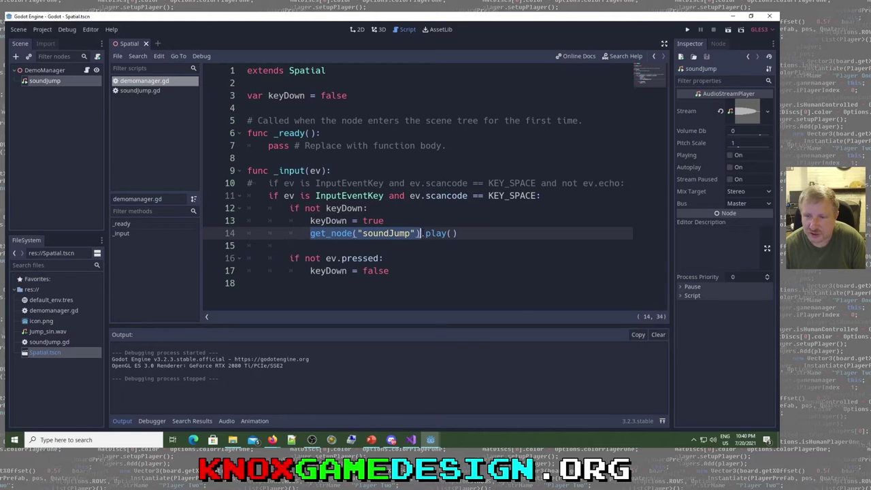
left_click(389, 195)
left_click_drag(311, 234, 421, 233)
left_click(443, 233)
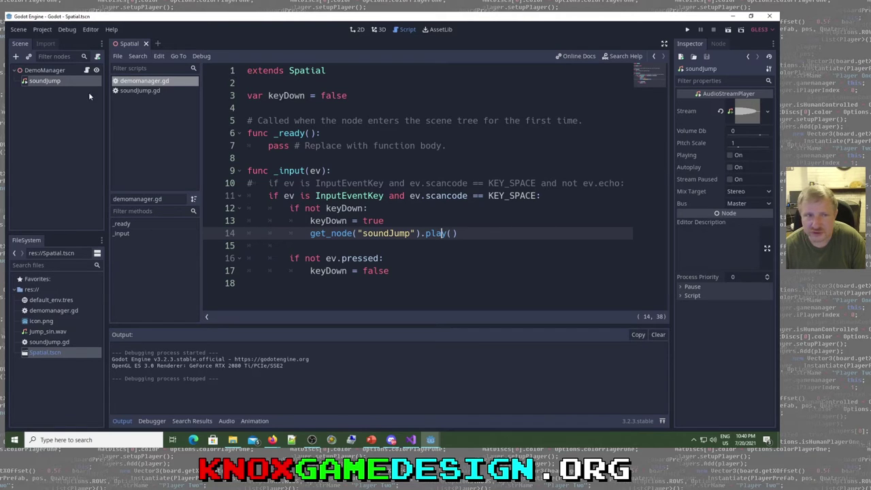
Enable Autoplay on the soundJump node, run the project to test it, close the debug window, and turn Autoplay back off
left_click(46, 71)
left_click(45, 80)
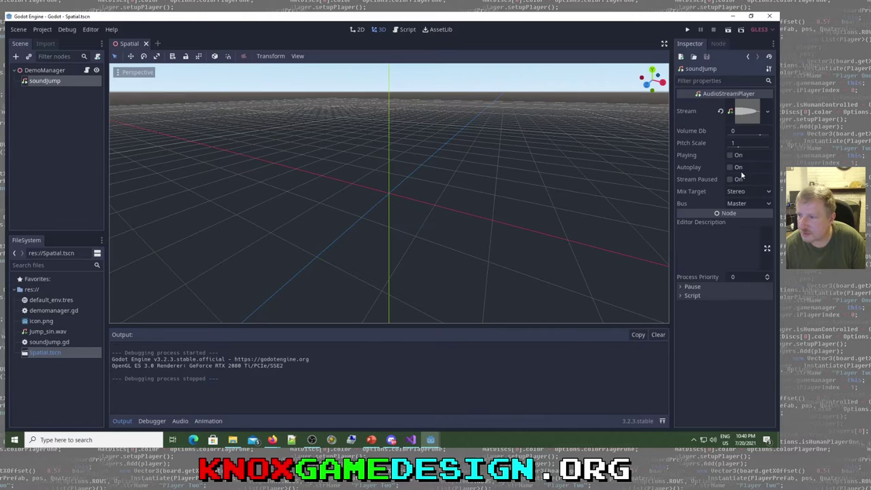
left_click(731, 167)
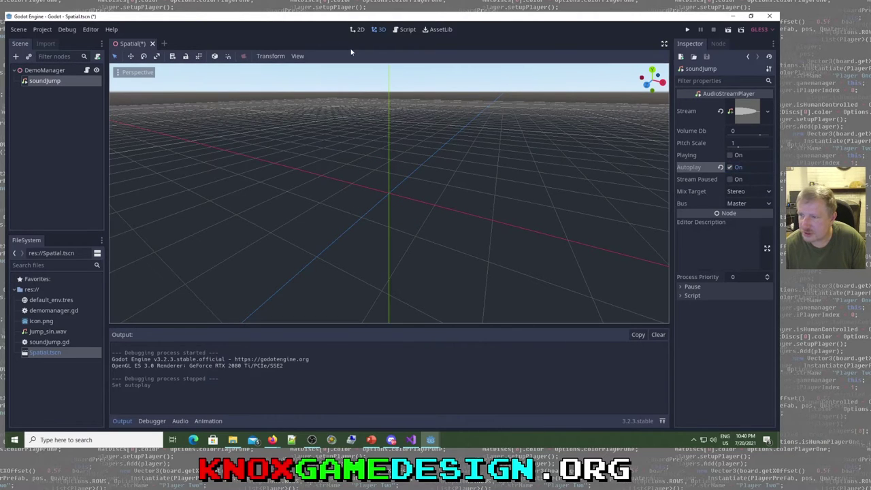
left_click(688, 29)
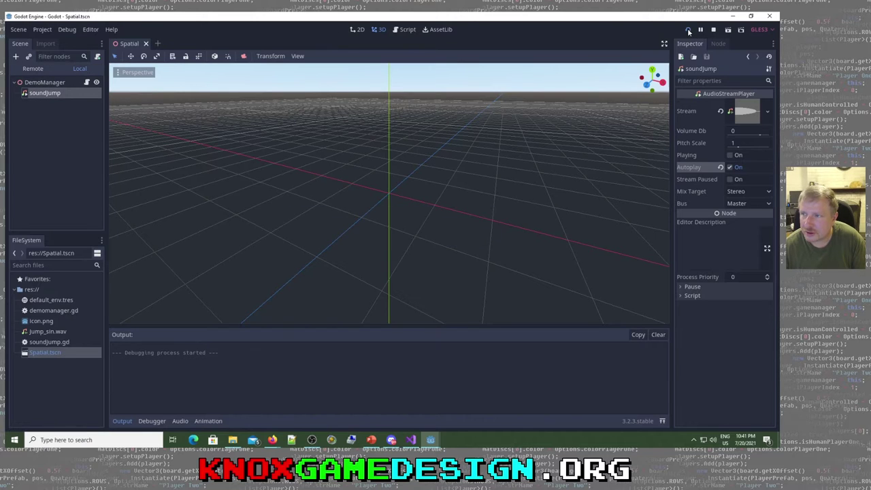
left_click(592, 114)
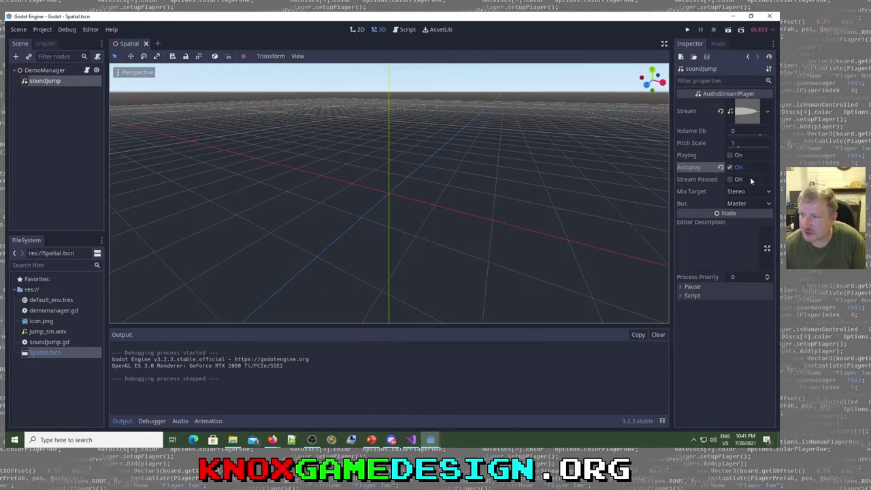
left_click(730, 167)
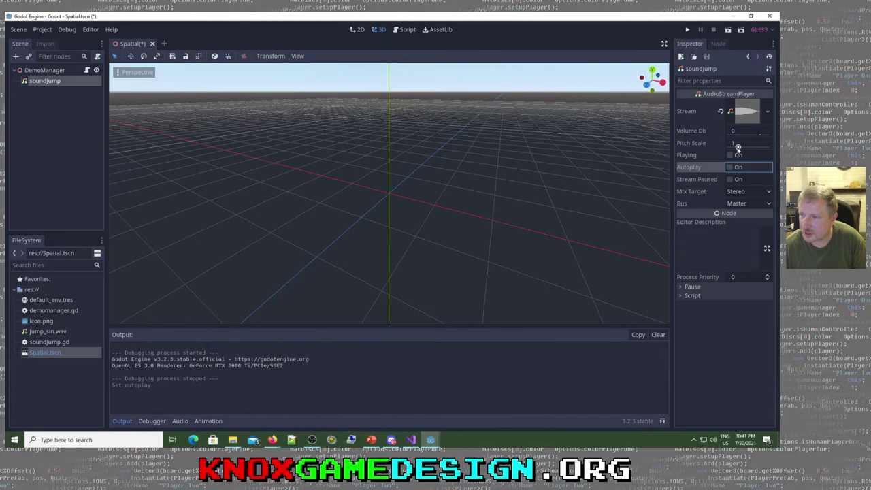
Raise soundJump's Pitch Scale to about 2.86, and test the sound in a project run
left_click_drag(737, 149, 757, 146)
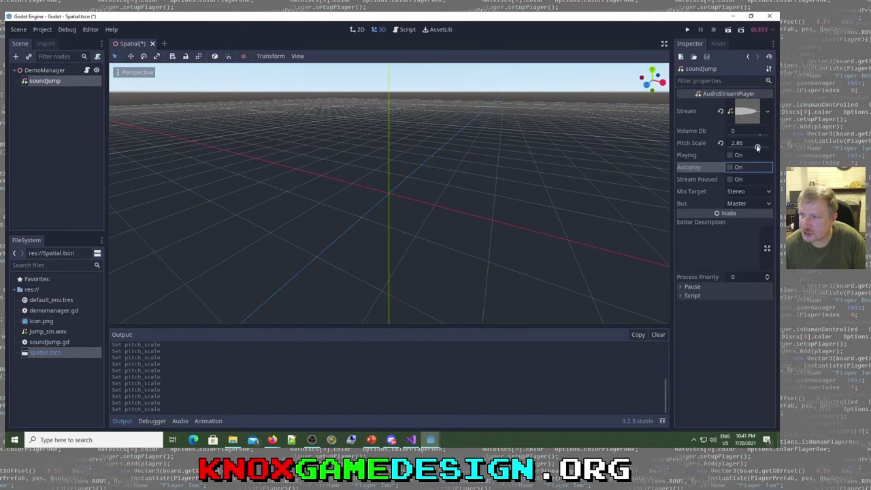
left_click(689, 32)
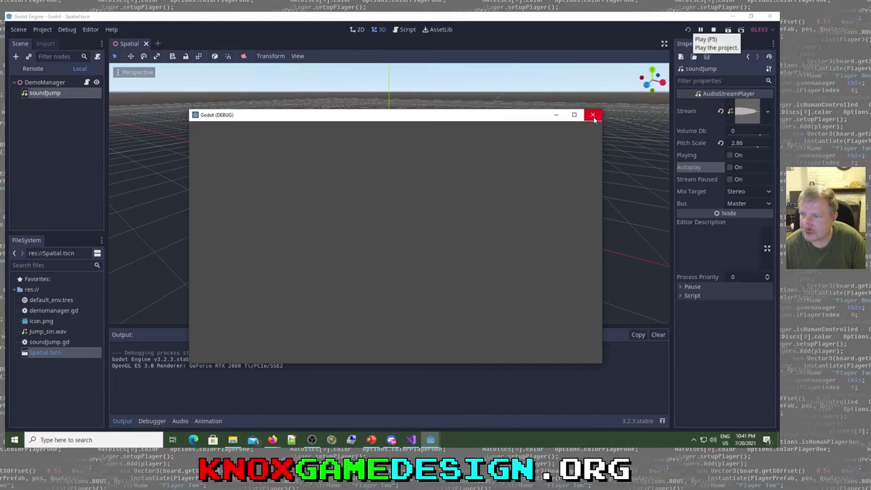
left_click(593, 117)
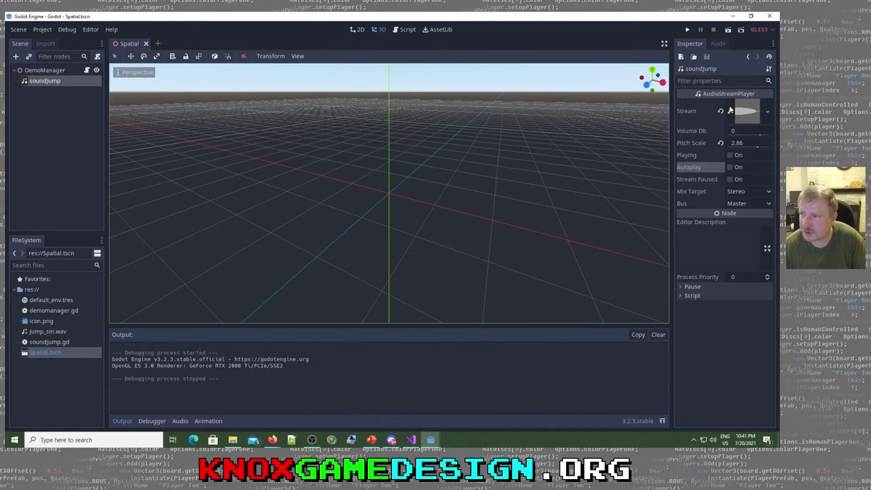
Lower soundJump's Pitch Scale to about 1.97, and run the project again to hear it
left_click_drag(757, 147, 748, 146)
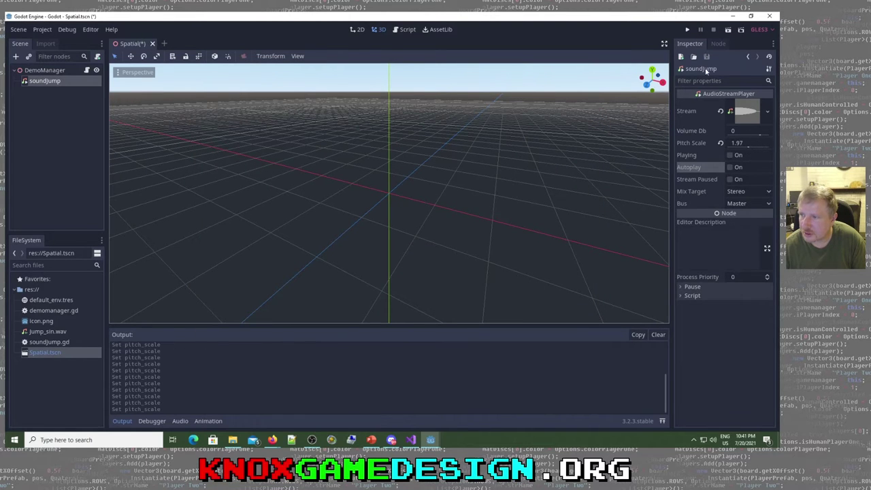
left_click(687, 30)
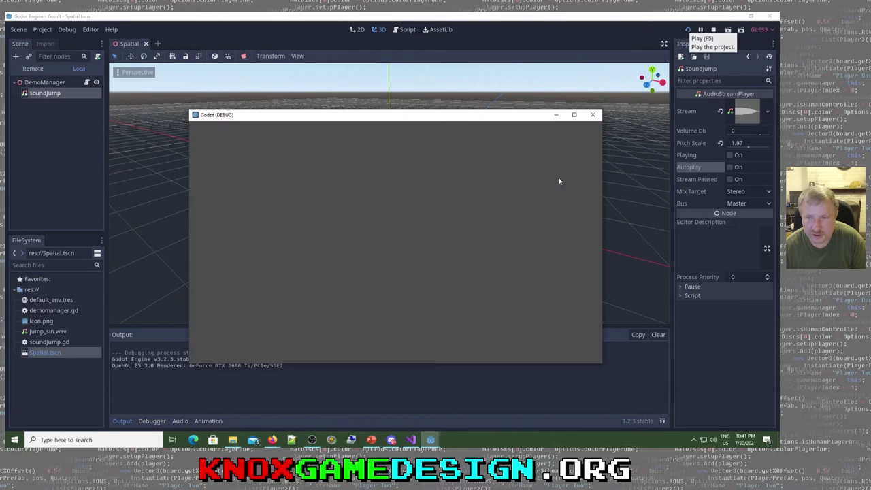
left_click(593, 115)
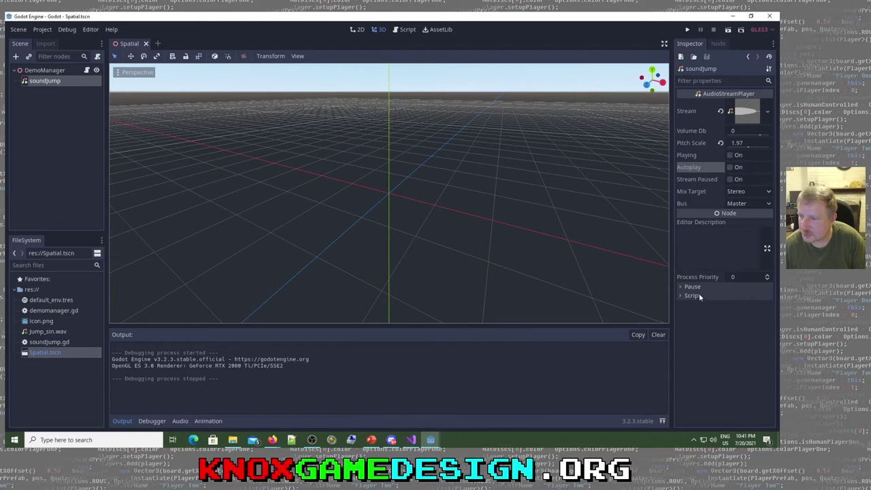
Set soundJump's Volume Db to about 0.031, run the project, and close the debug window
left_click_drag(754, 135, 761, 134)
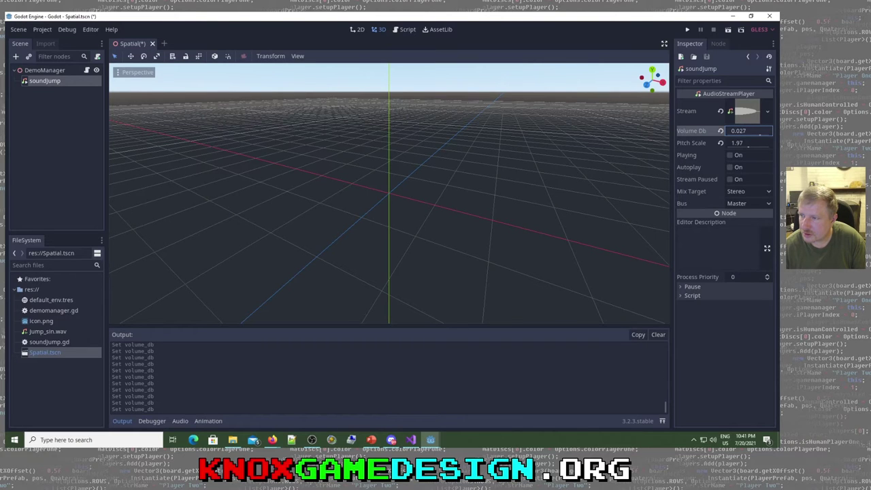
left_click(686, 30)
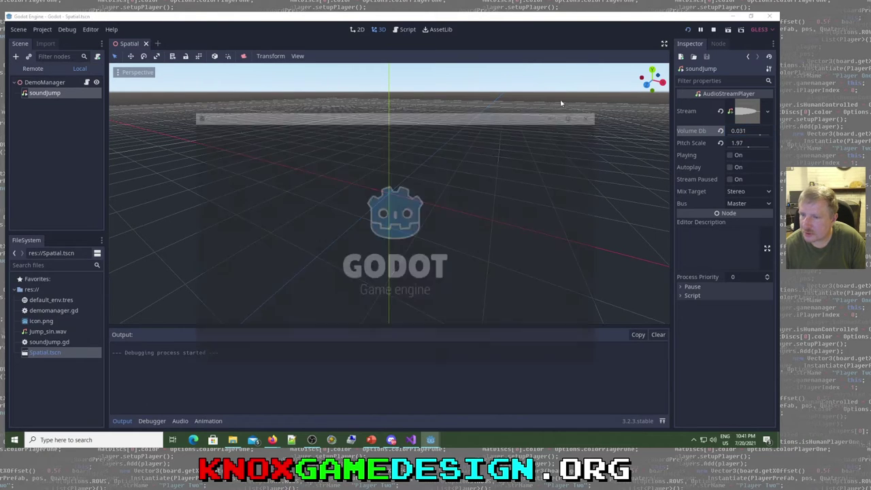
left_click(593, 115)
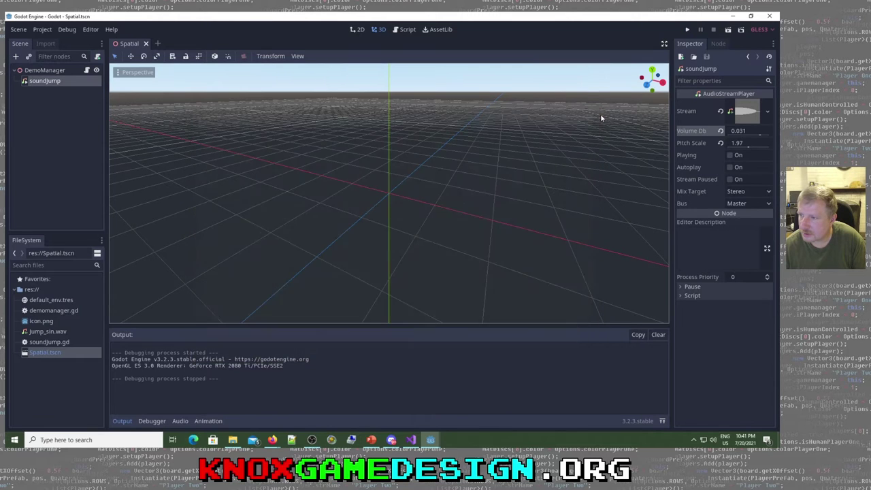
Quit Godot, and briefly present the Godot screenshots slide (slide 8) in PowerPoint
left_click(769, 17)
left_click(375, 233)
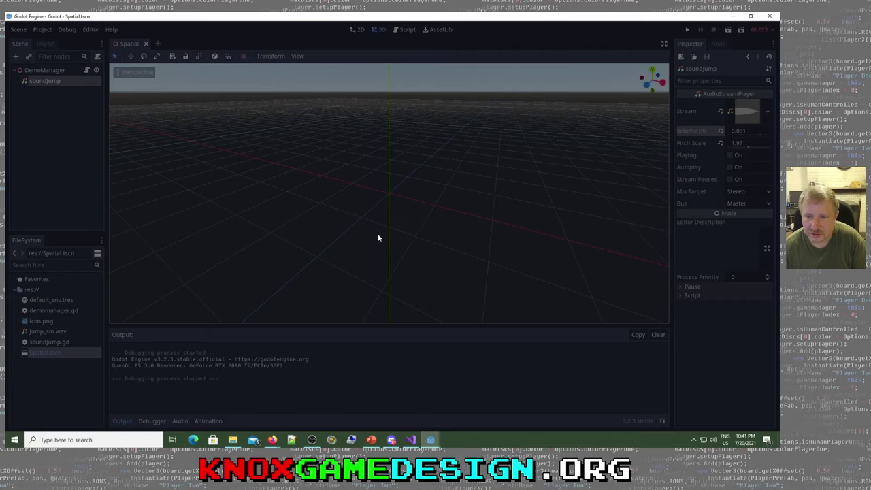
left_click(157, 376)
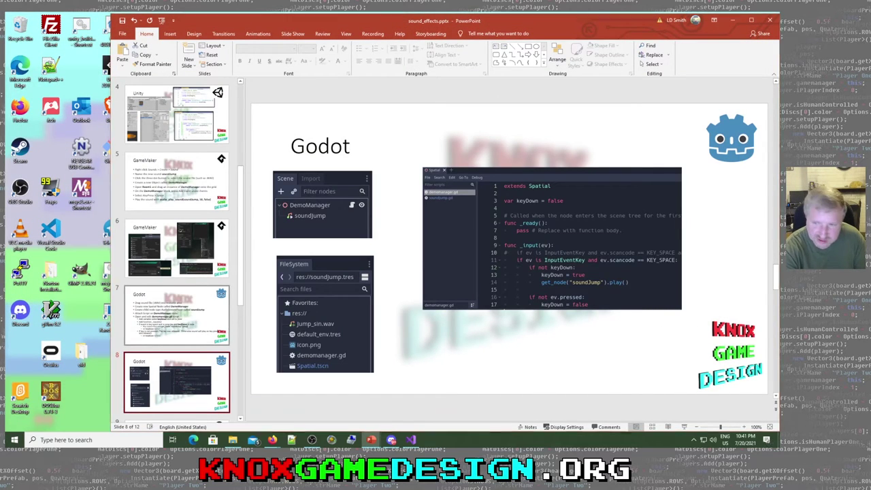
key("shift+F5")
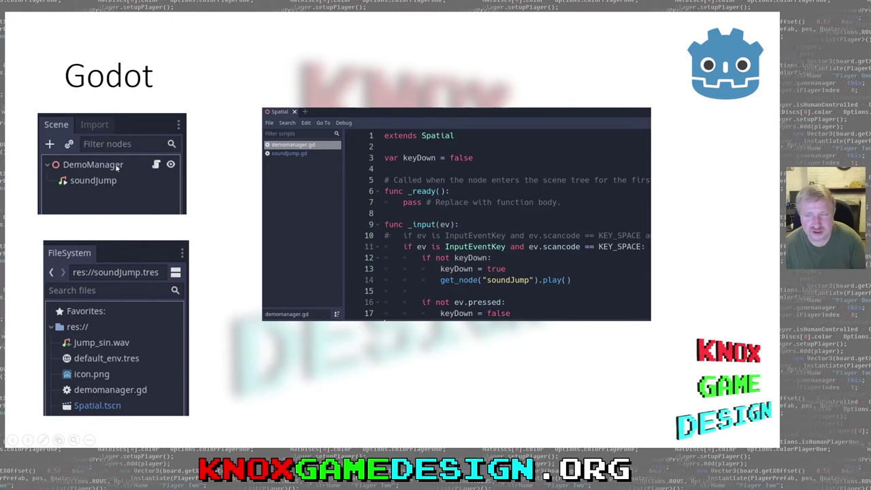
key("Escape")
Show the "Unreal Engine (Blueprints)" instruction slide (slide 9)
scroll(189, 308, "down", 1)
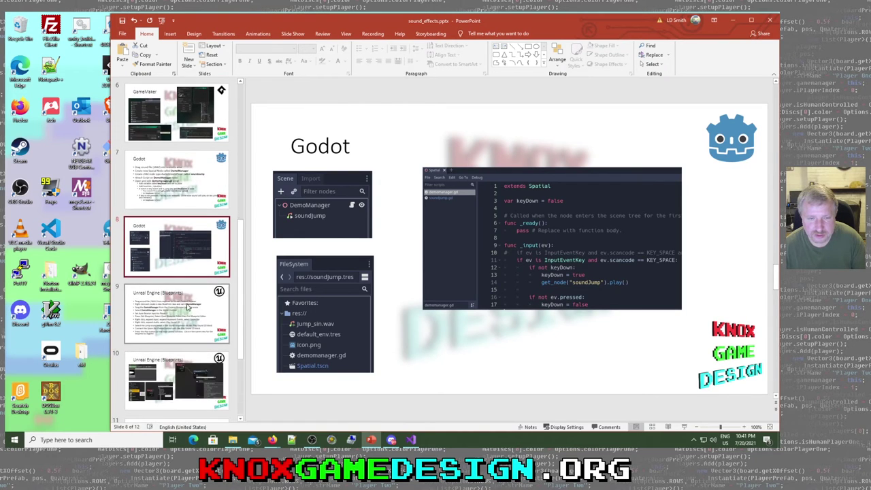
scroll(189, 308, "down", 1)
left_click(185, 304)
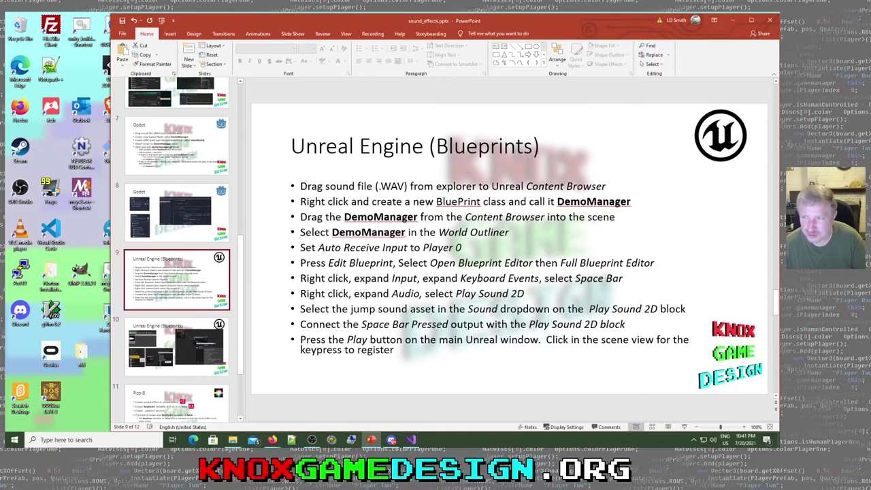
Launch Unreal Engine from the desktop, and return to the PowerPoint Blueprints instructions while it loads
left_click(733, 21)
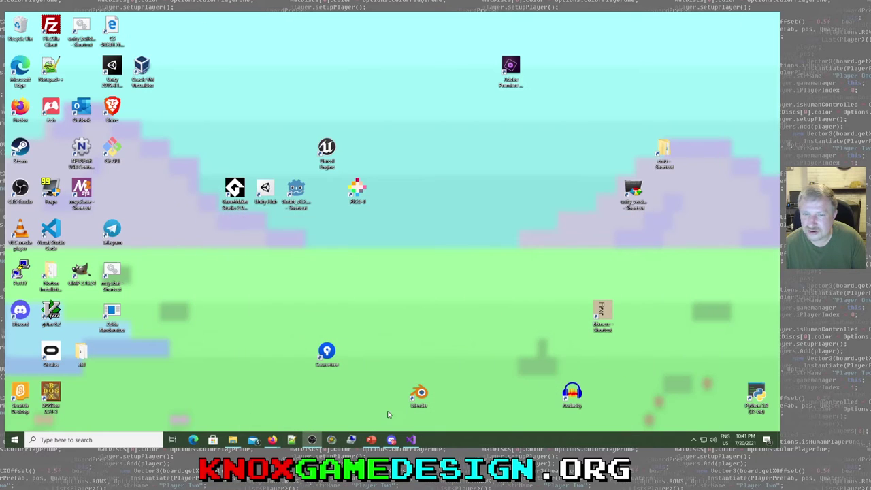
double_click(326, 150)
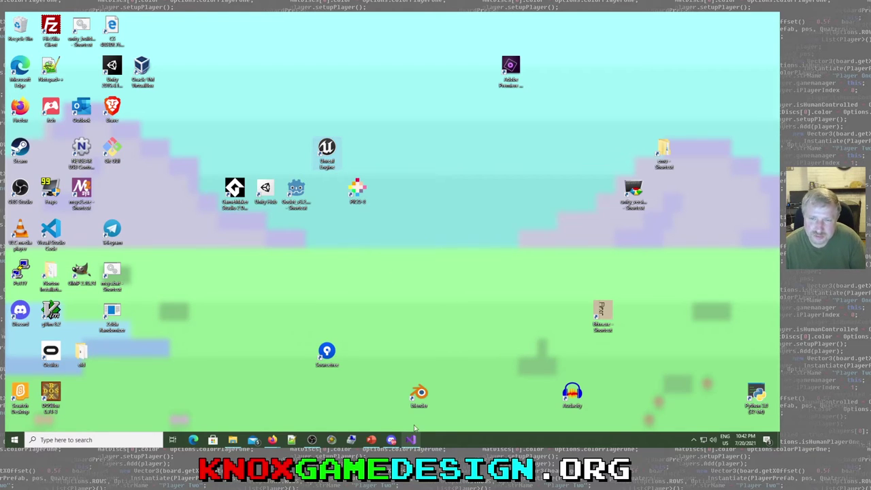
left_click(371, 440)
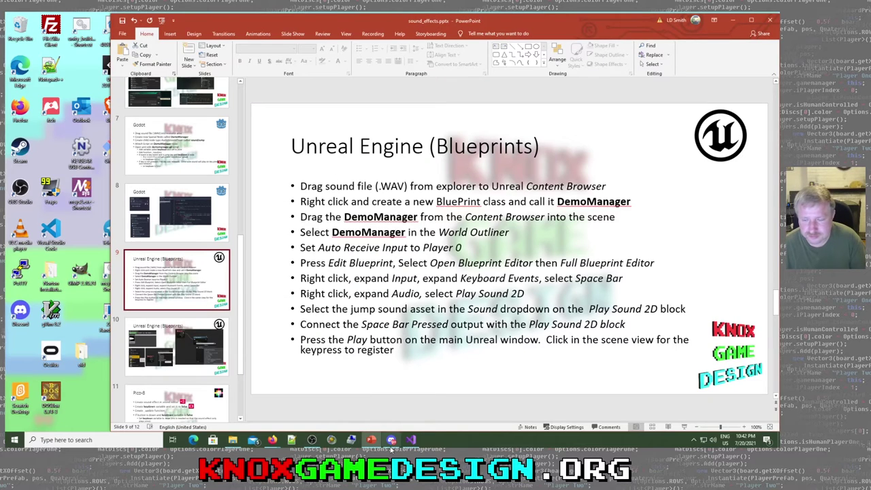
left_click(734, 19)
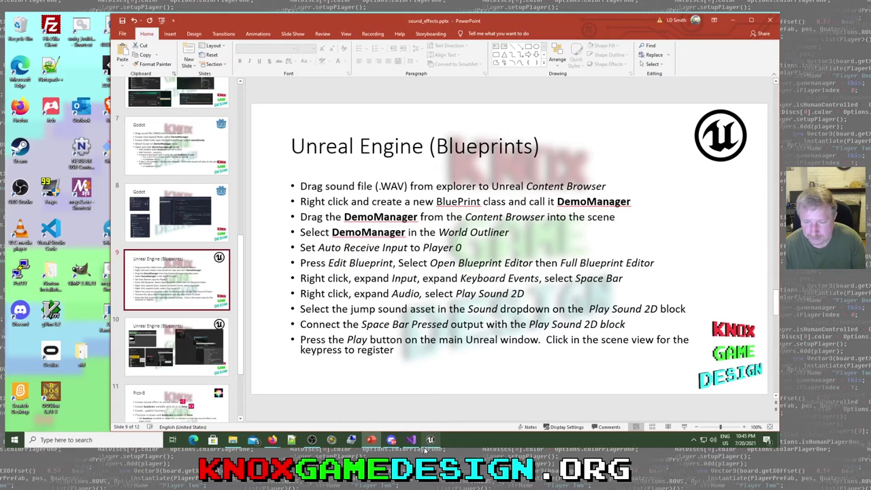
Switch to the Unreal Project Browser and open the SoundEffects project
left_click(430, 440)
left_click(430, 439)
left_click(430, 439)
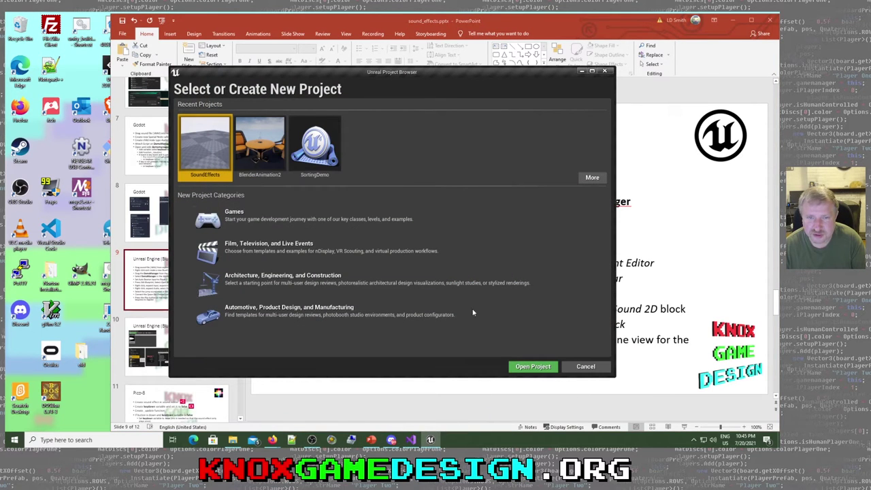
left_click(534, 367)
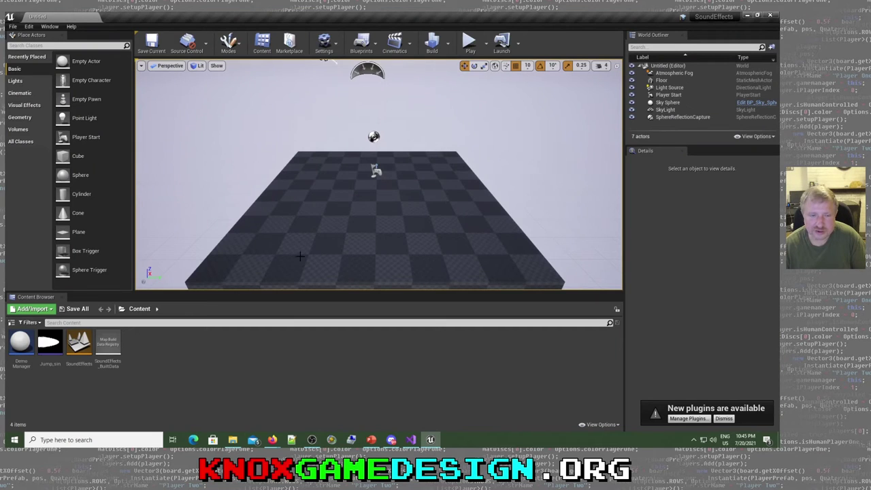
Try to bring Jump_sin.wav from the sound_assets folder into the project's Content folder
mouse_move(59, 347)
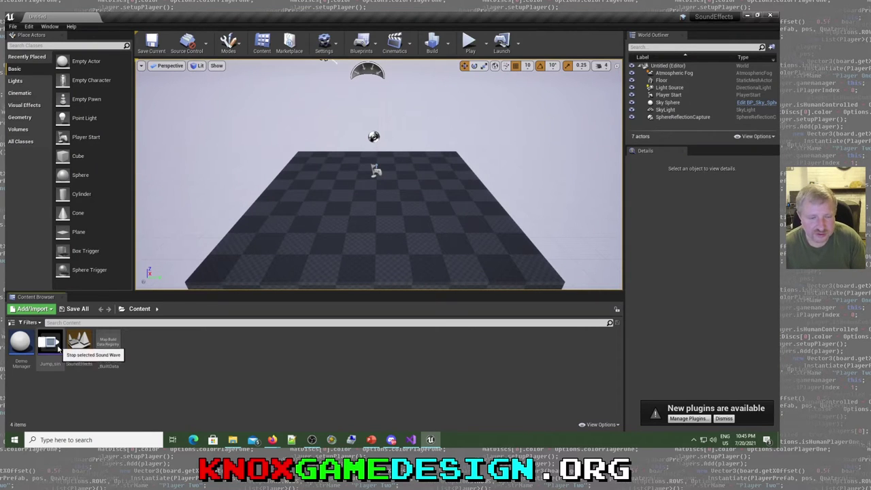
mouse_move(27, 329)
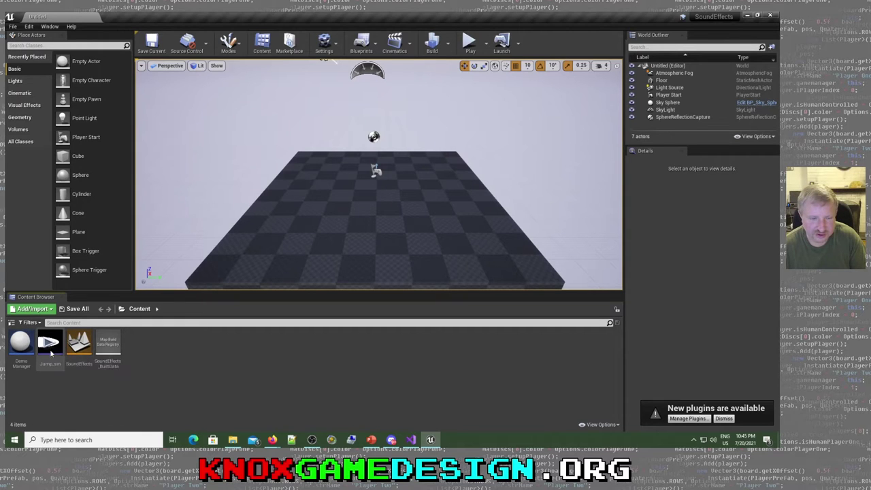
left_click(234, 441)
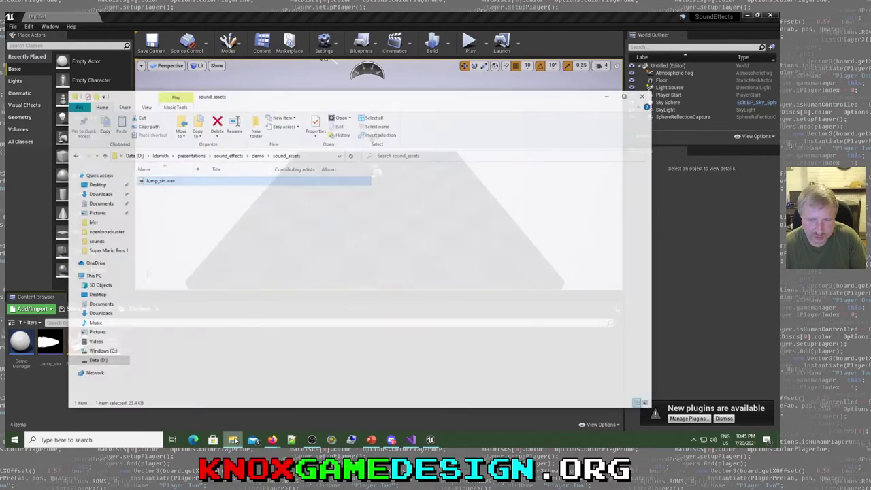
left_click_drag(232, 90, 432, 95)
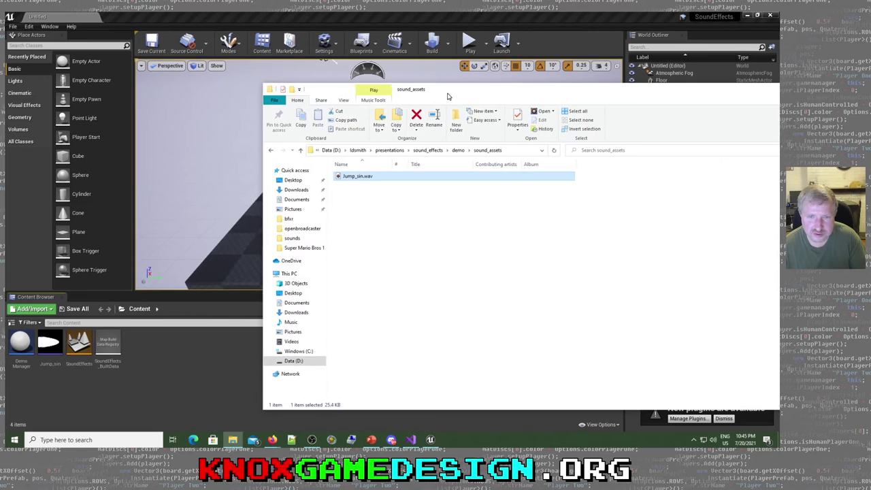
left_click_drag(379, 178, 157, 377)
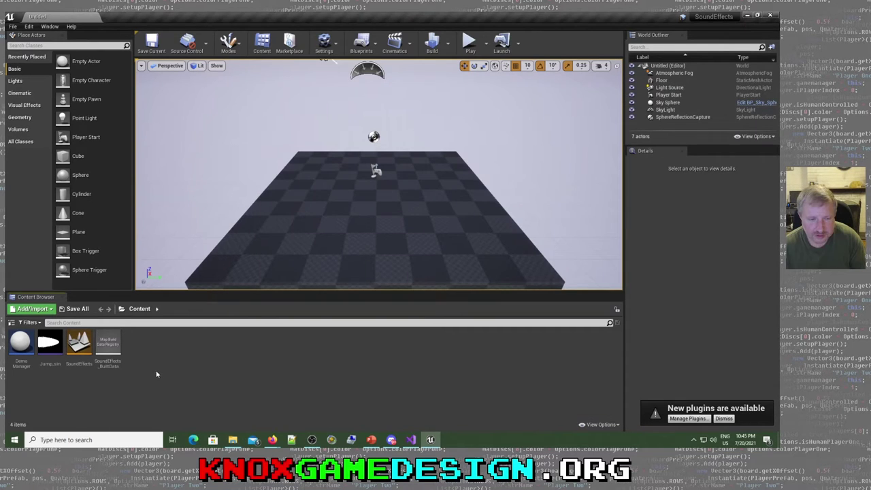
Place an Empty Actor in the level beside the floor and delete it again
left_click(20, 344)
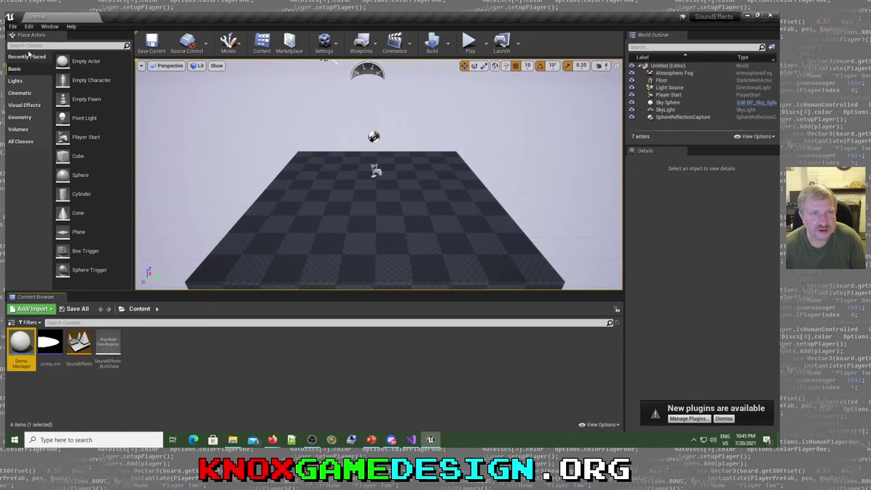
left_click(81, 62)
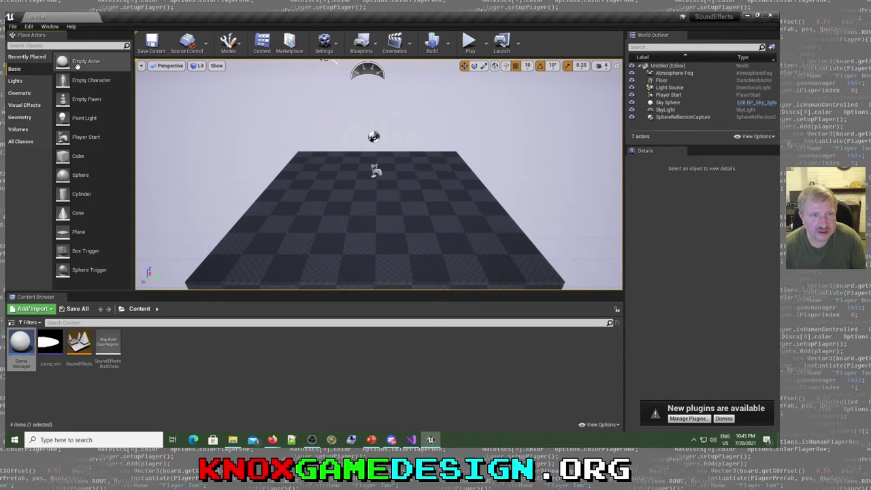
left_click(78, 63)
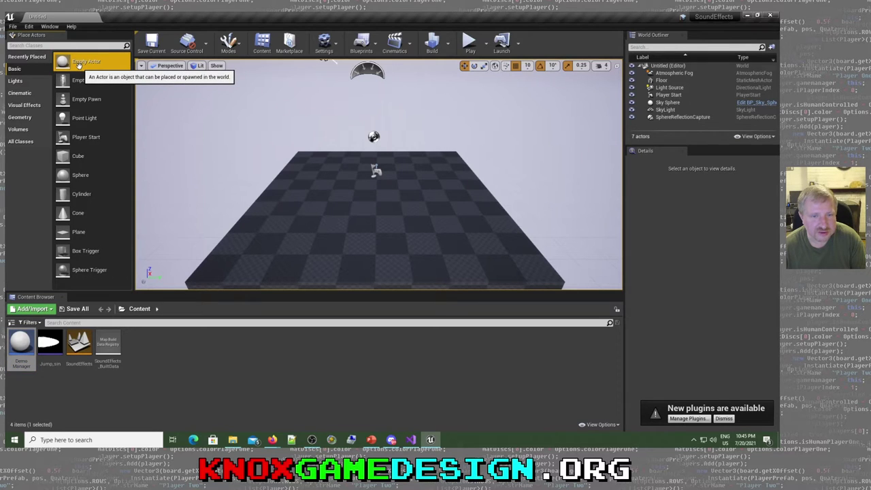
left_click_drag(79, 64, 234, 204)
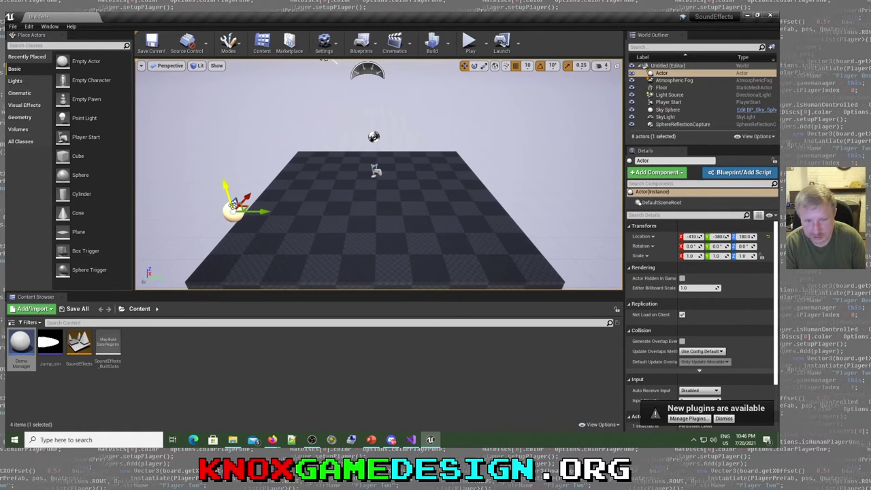
key("Delete")
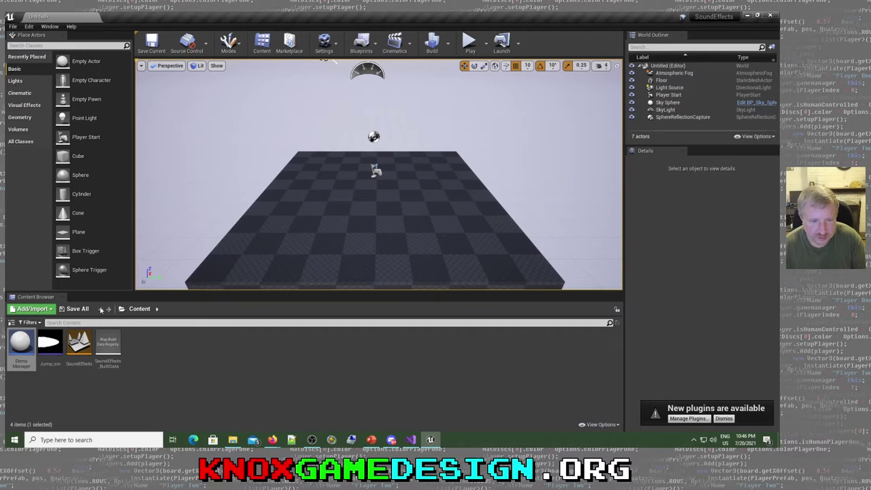
left_click(158, 310)
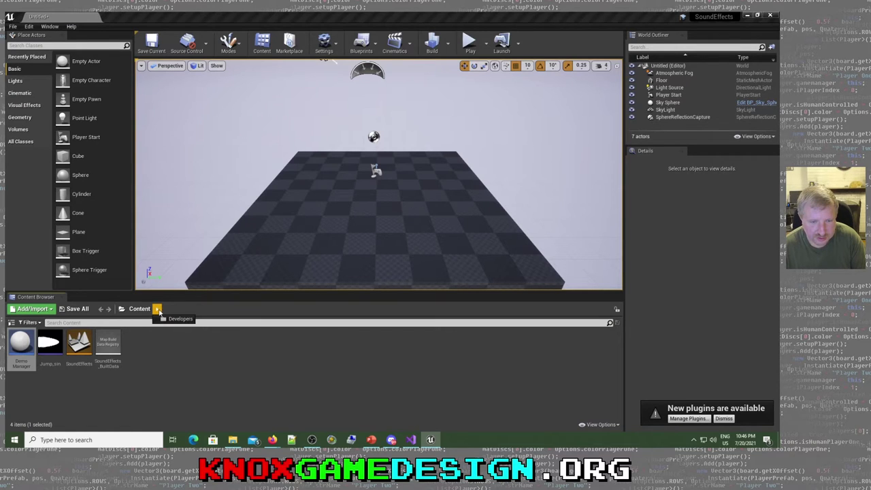
left_click(123, 310)
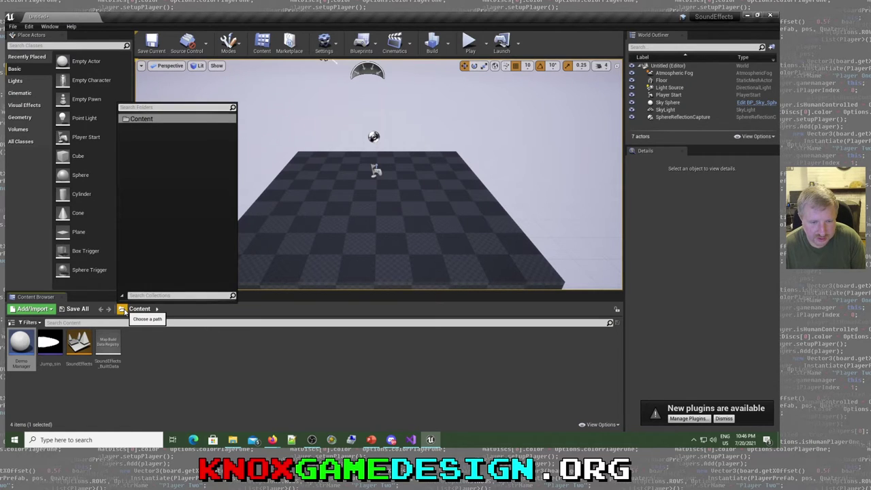
left_click(123, 310)
left_click(123, 310)
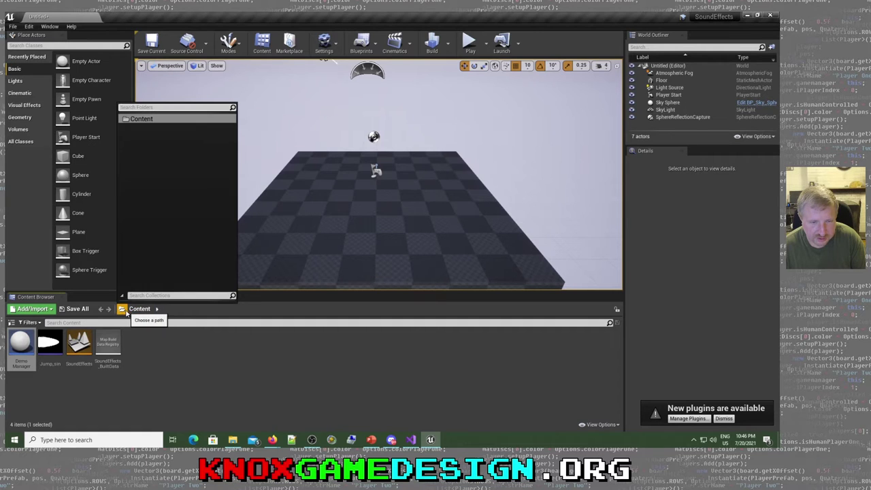
left_click(123, 310)
Create a Blueprint Class with Actor as parent in the Content folder and name it myblueprint
right_click(135, 356)
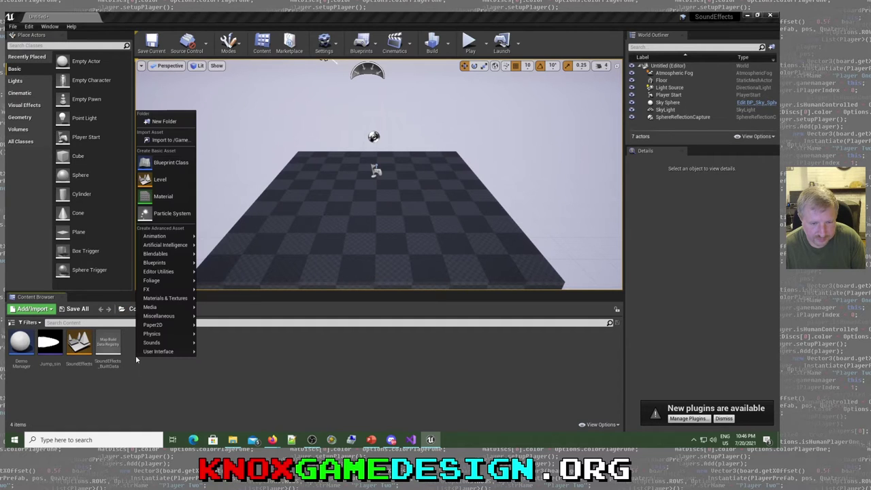
left_click(169, 163)
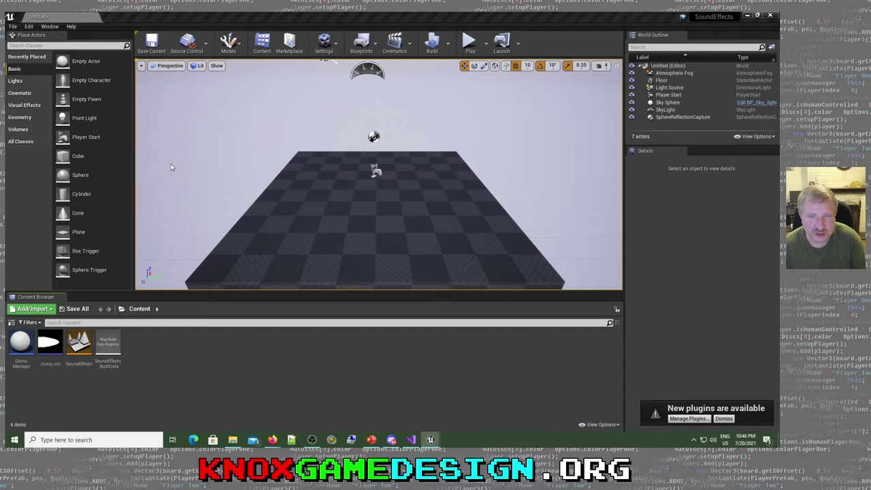
left_click(307, 157)
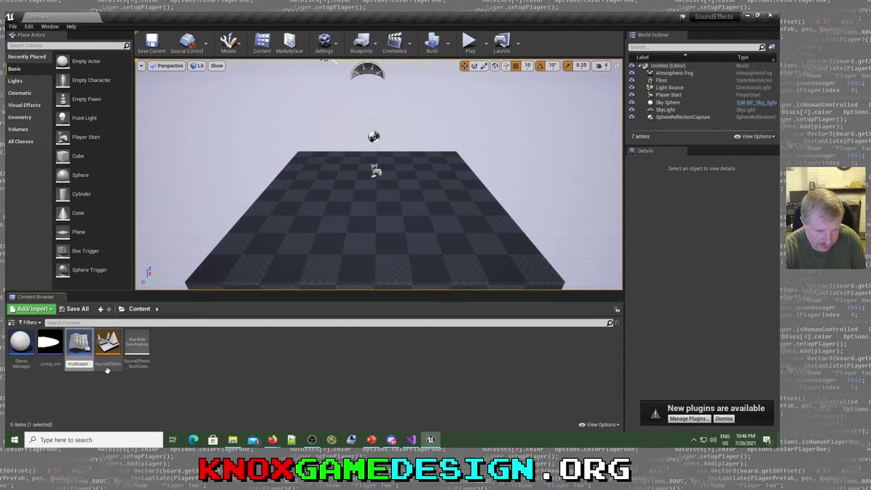
key("Return")
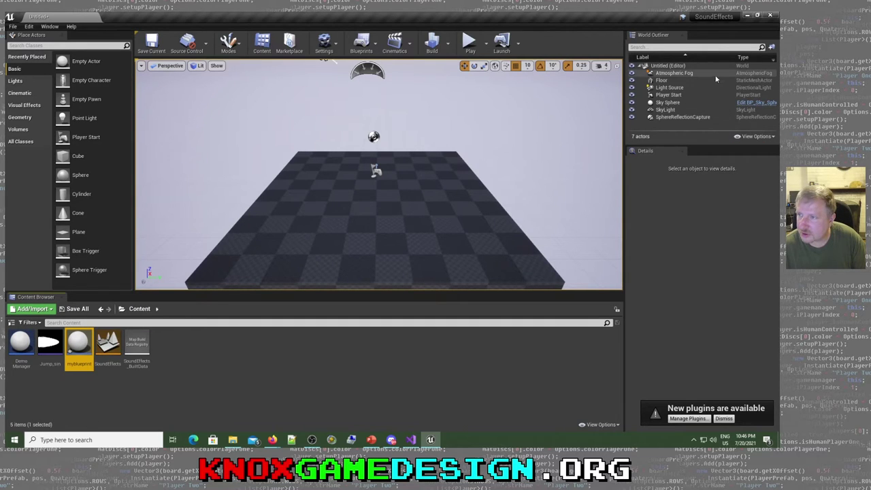
Open myblueprint to view its Blueprint Editor window, and close it
double_click(79, 347)
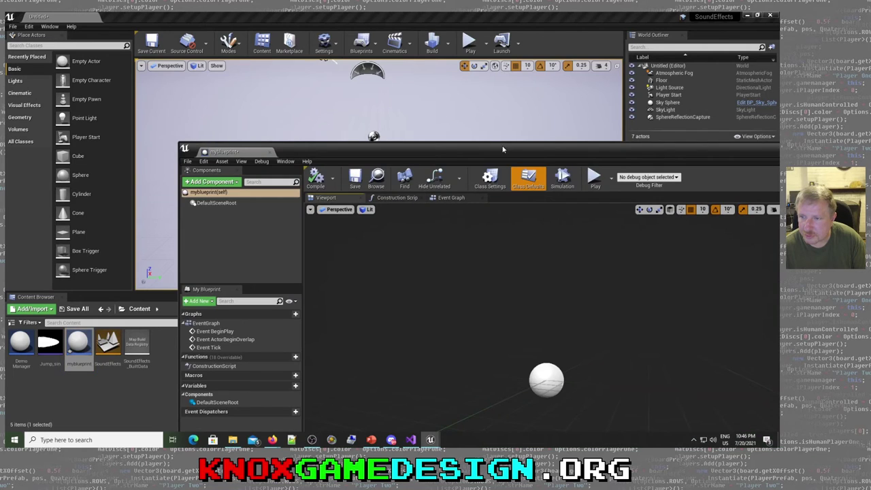
left_click_drag(503, 149, 280, 119)
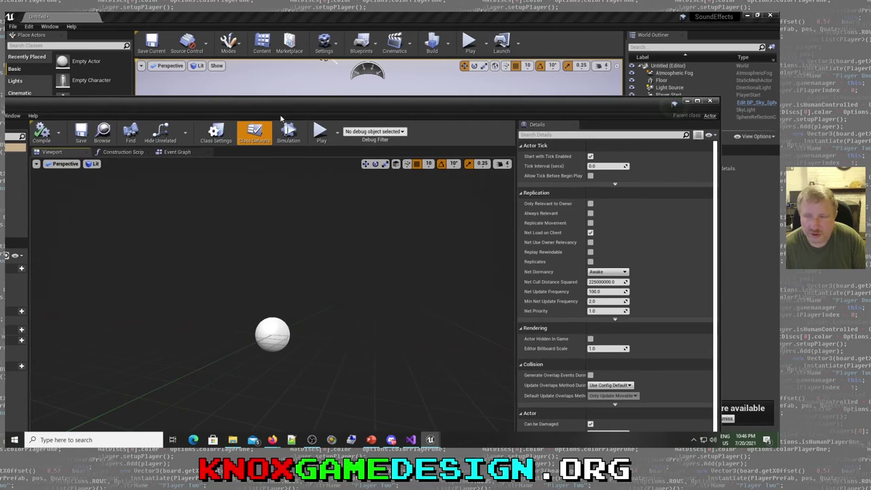
left_click(710, 100)
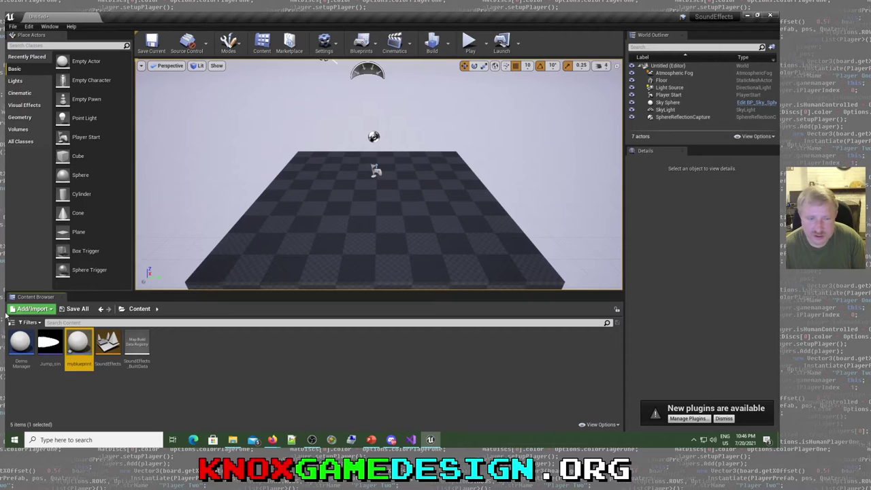
Place myblueprint on the floor in the level and open it in the full Blueprint Editor
left_click_drag(78, 344, 315, 213)
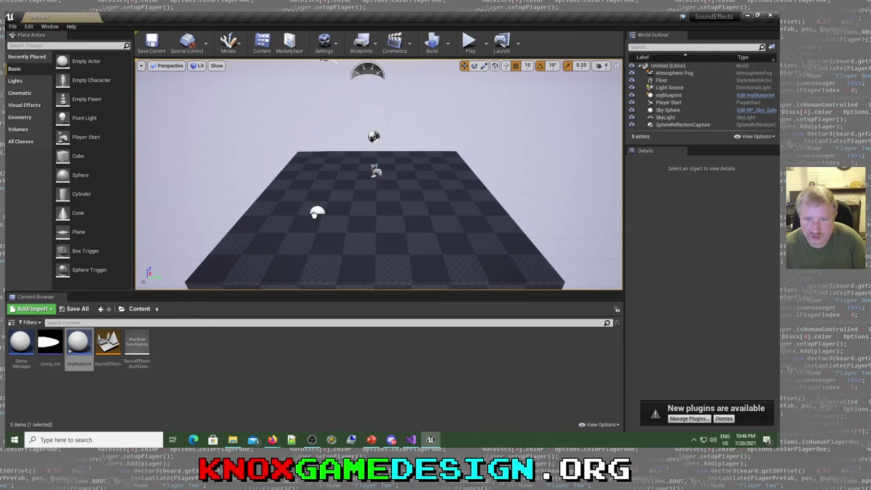
left_click(749, 173)
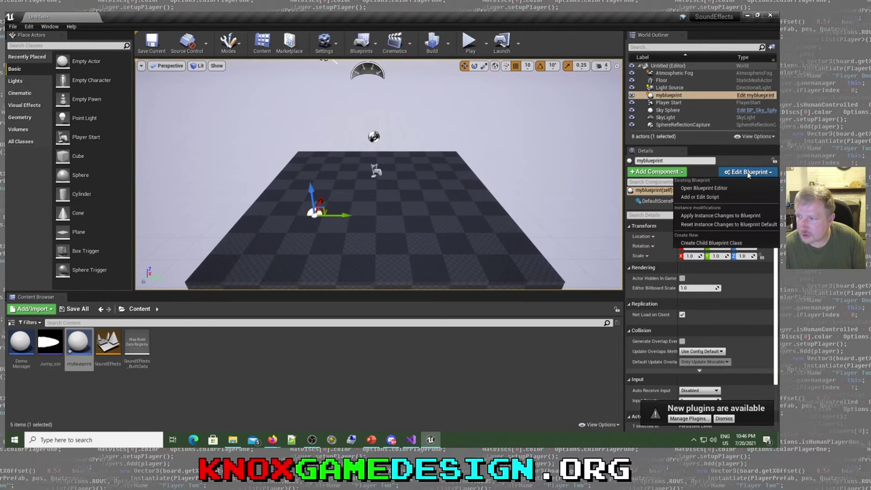
left_click(704, 188)
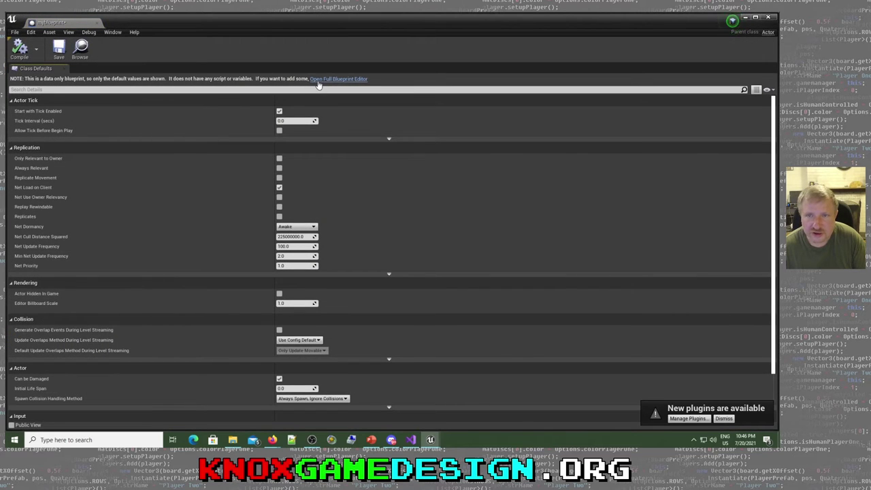
left_click(320, 81)
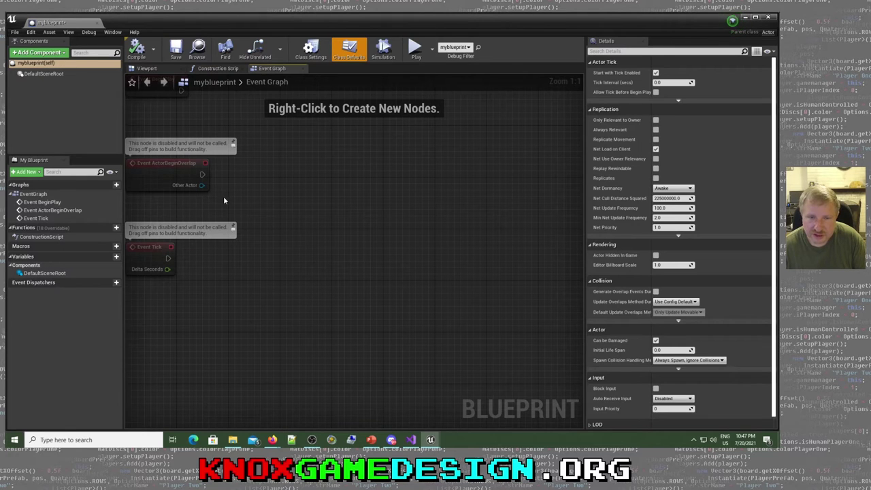
View the default event nodes in myblueprint's Event Graph, and close the editor
left_click(163, 248)
right_click_drag(231, 285, 305, 370)
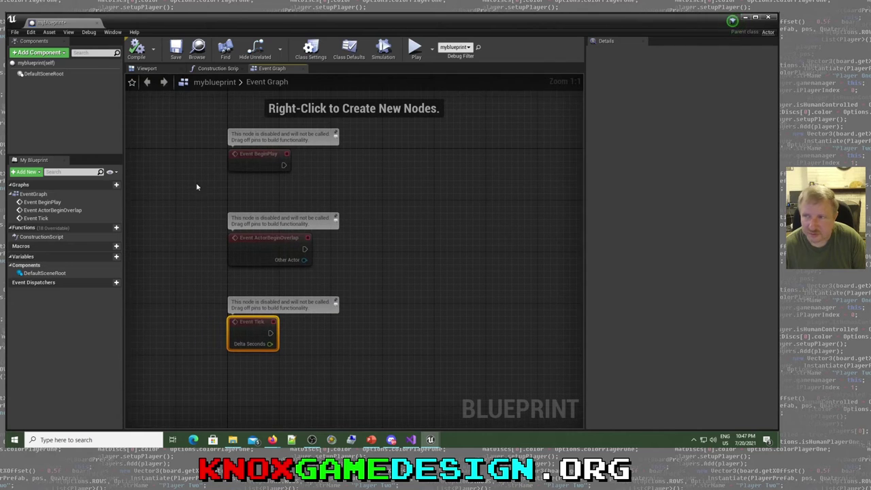
left_click(773, 17)
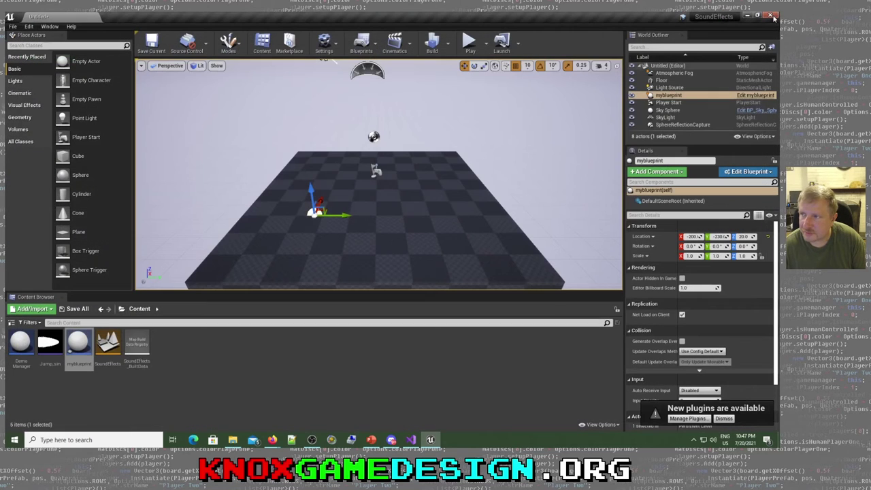
Force-delete the myblueprint asset from the Content folder
left_click(82, 345)
key("Delete")
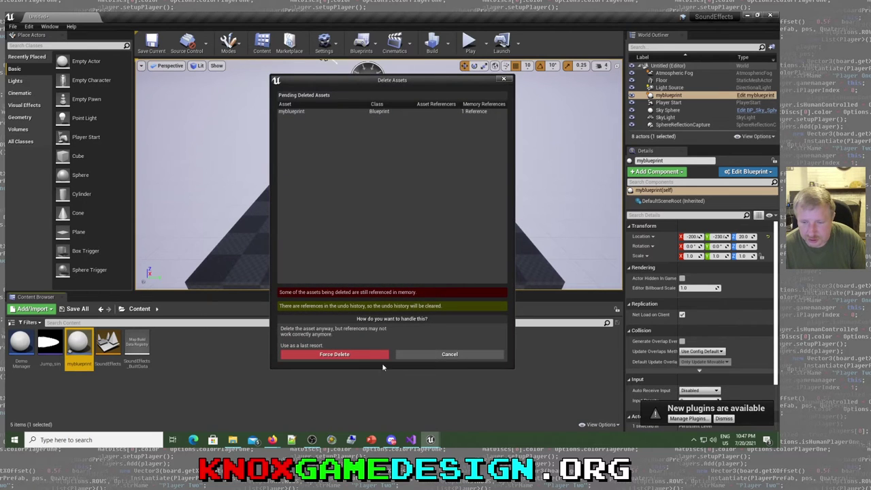
left_click(340, 353)
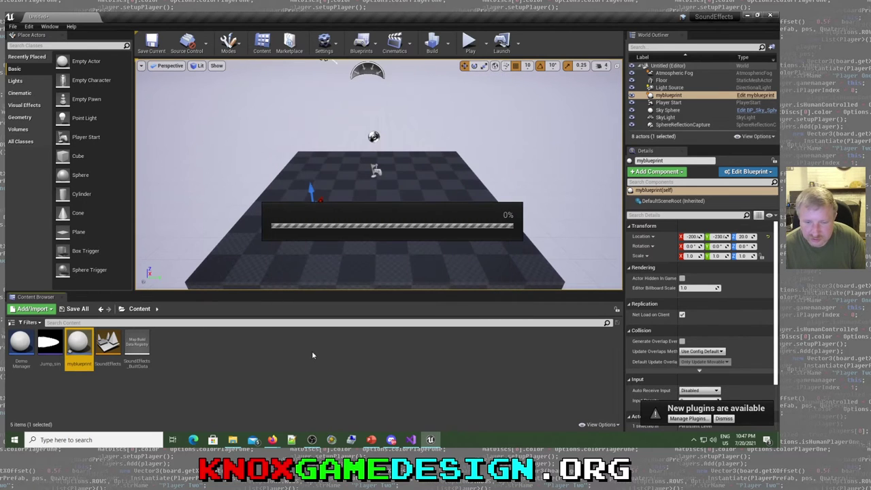
Open the DemoManager blueprint from the Content folder to view its Event Graph
double_click(25, 343)
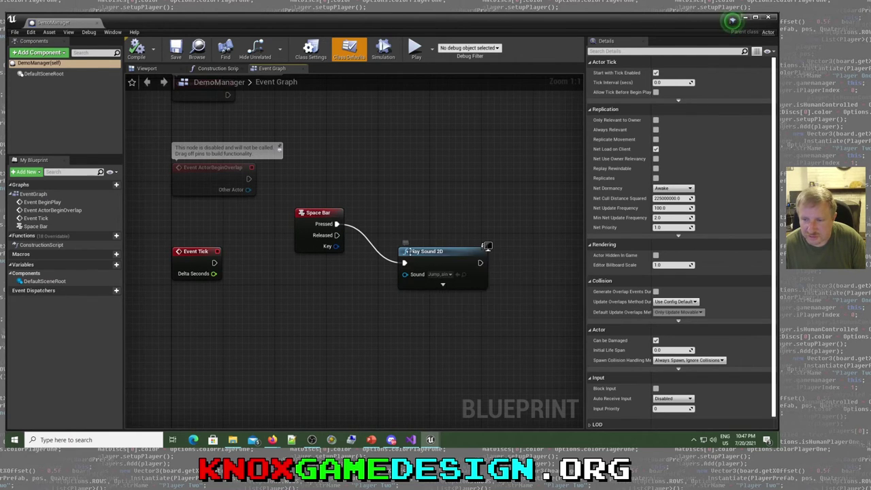
Add a second Space Bar keyboard event node below the existing one in the Event Graph, and delete it
right_click(286, 289)
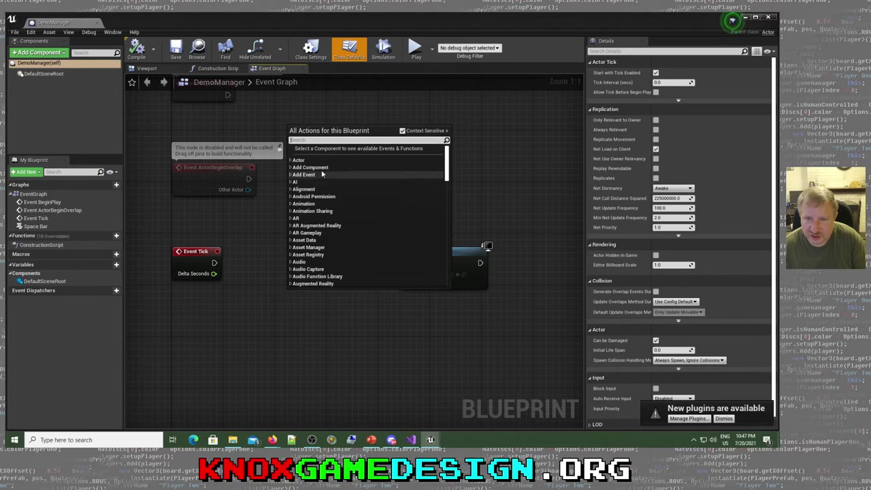
scroll(328, 225, "down", 8)
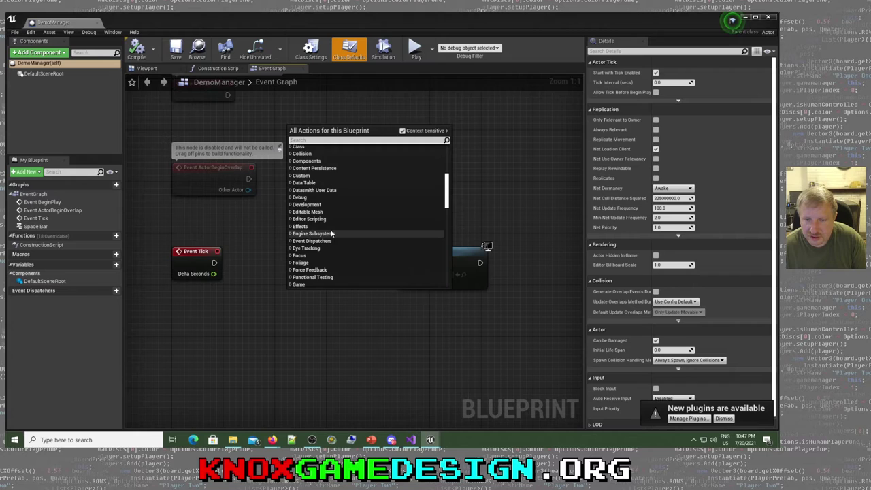
scroll(332, 233, "down", 4)
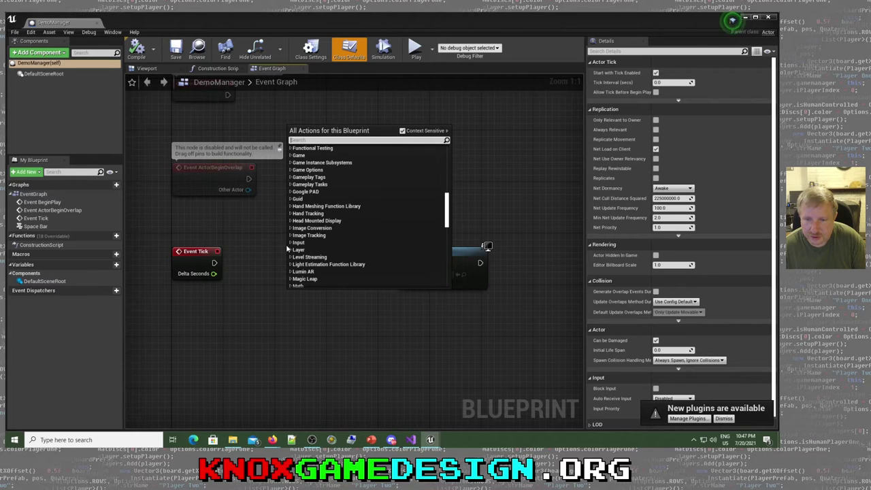
left_click(291, 243)
scroll(334, 259, "down", 3)
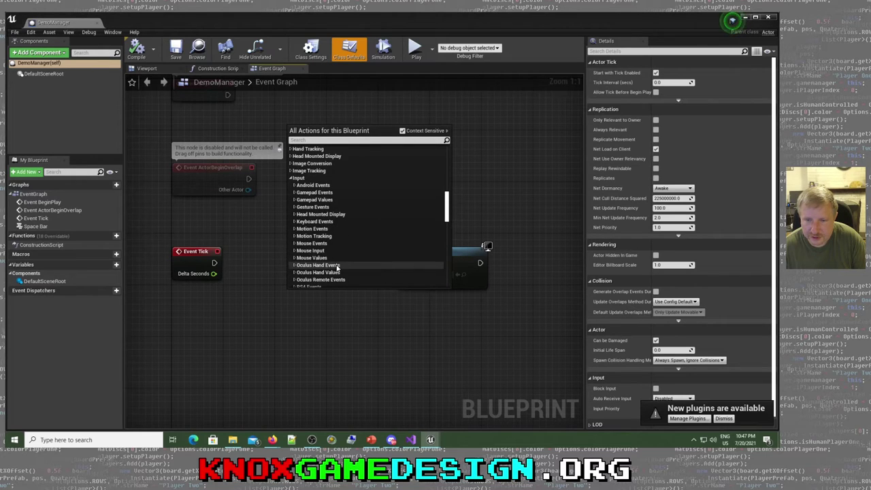
left_click(295, 221)
scroll(350, 253, "down", 4)
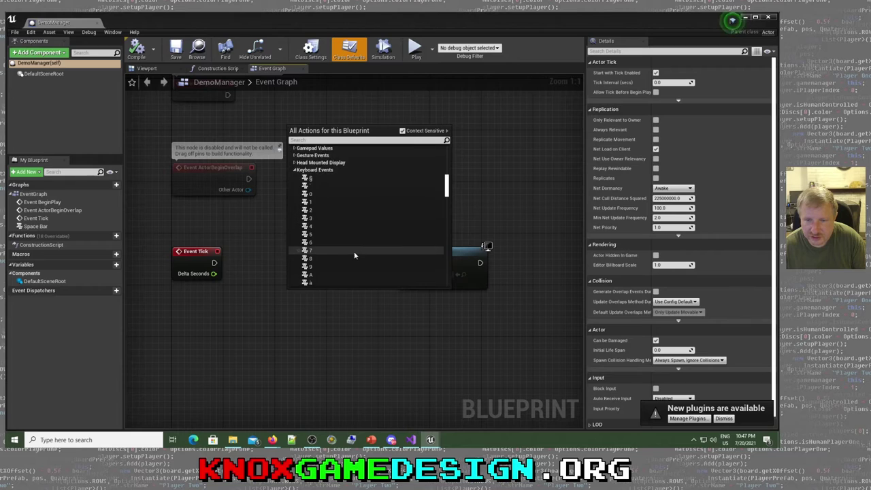
scroll(355, 256, "down", 10)
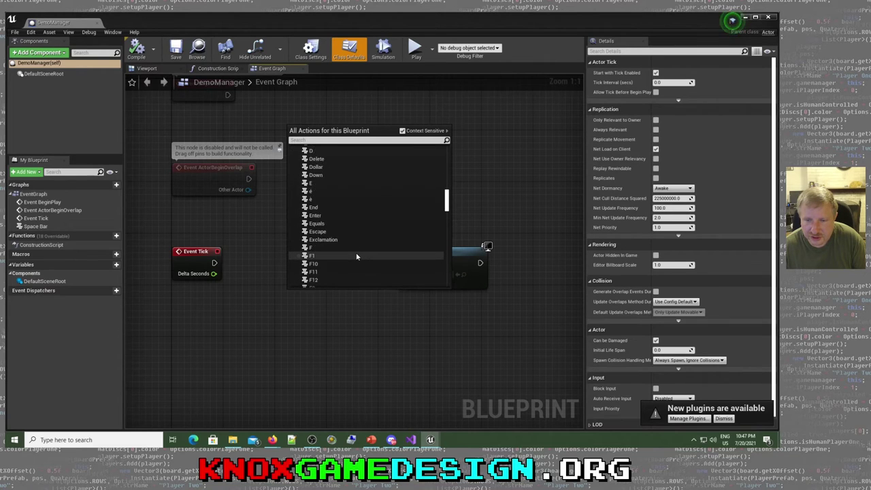
scroll(356, 255, "down", 10)
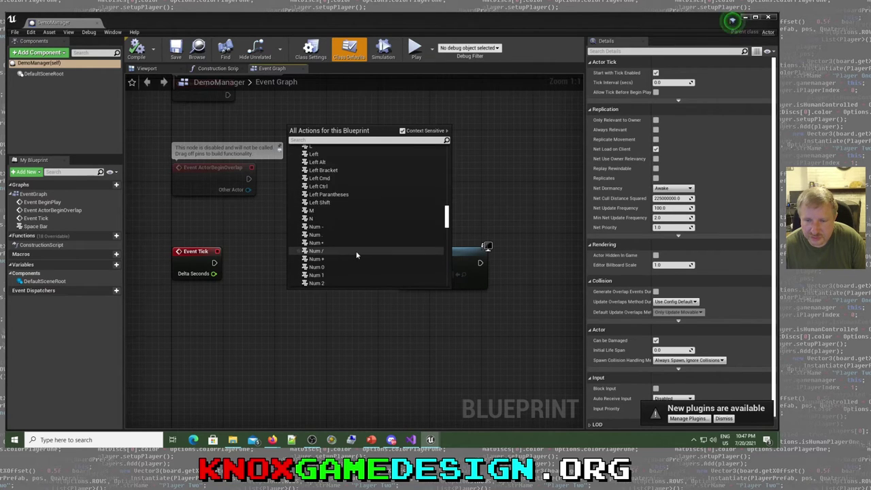
scroll(355, 255, "down", 10)
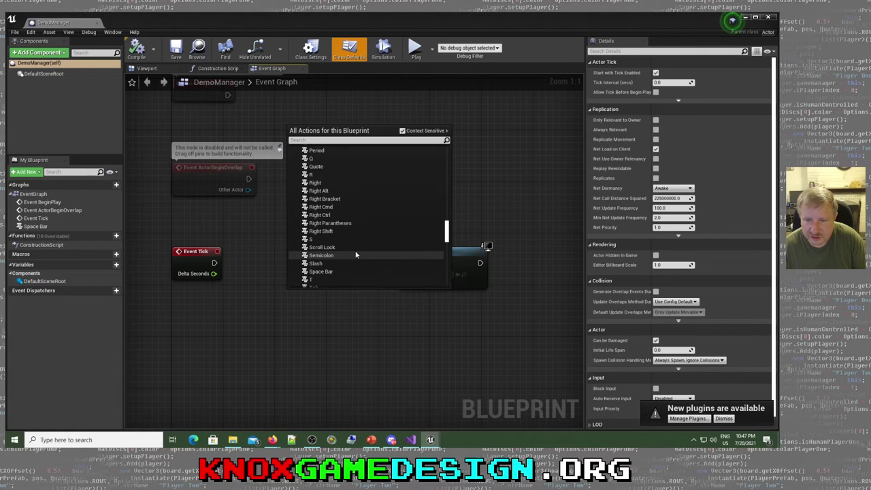
scroll(355, 254, "down", 1)
left_click(345, 258)
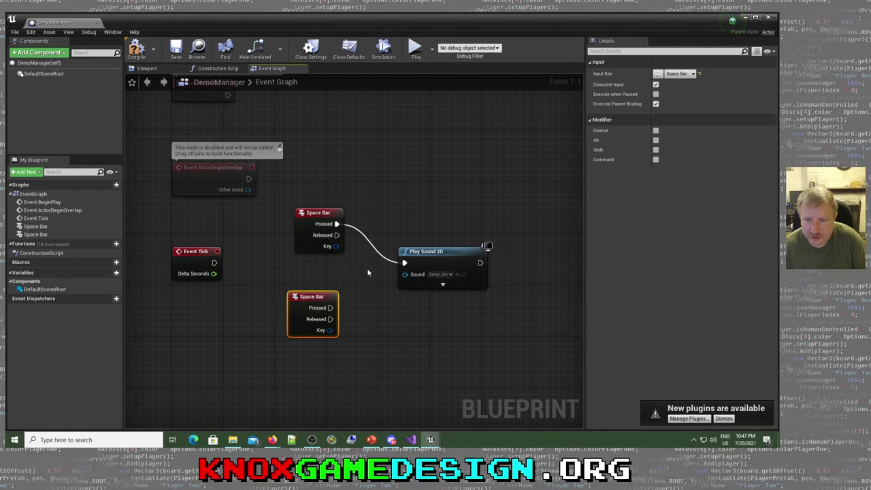
right_click(317, 297)
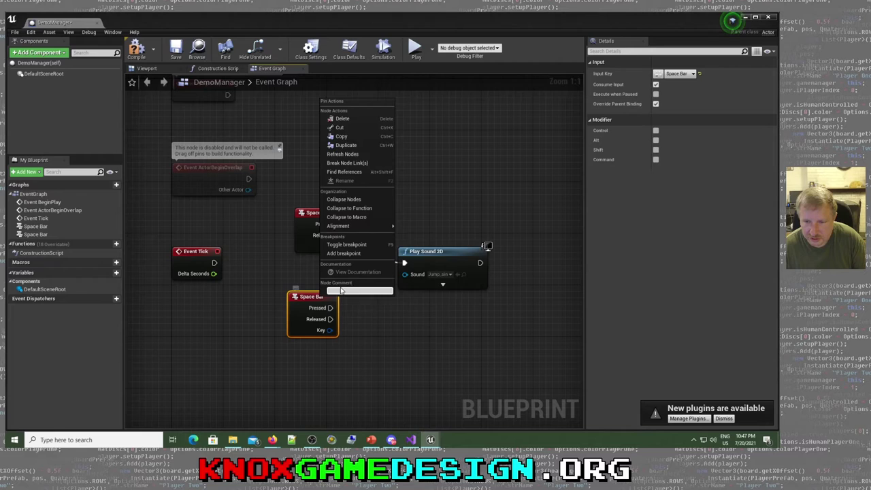
left_click(343, 120)
Add another Play Sound 2D audio node below the existing one in the Event Graph
right_click(343, 329)
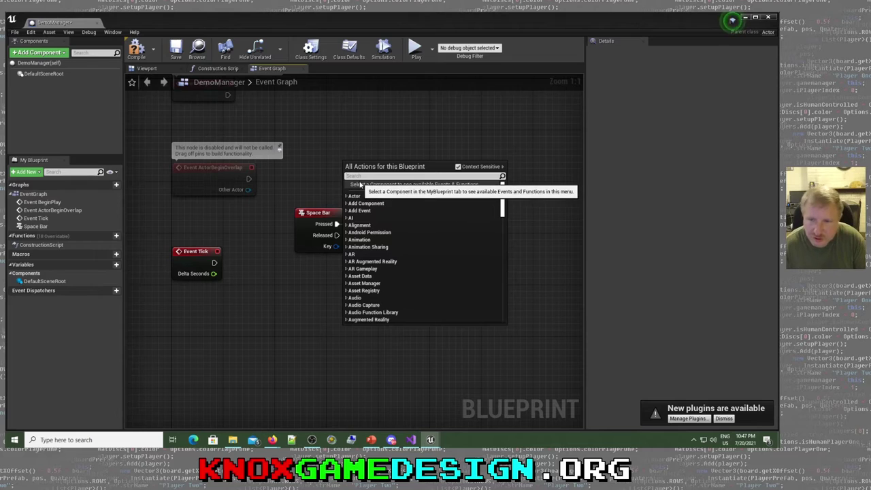
scroll(375, 274, "down", 2)
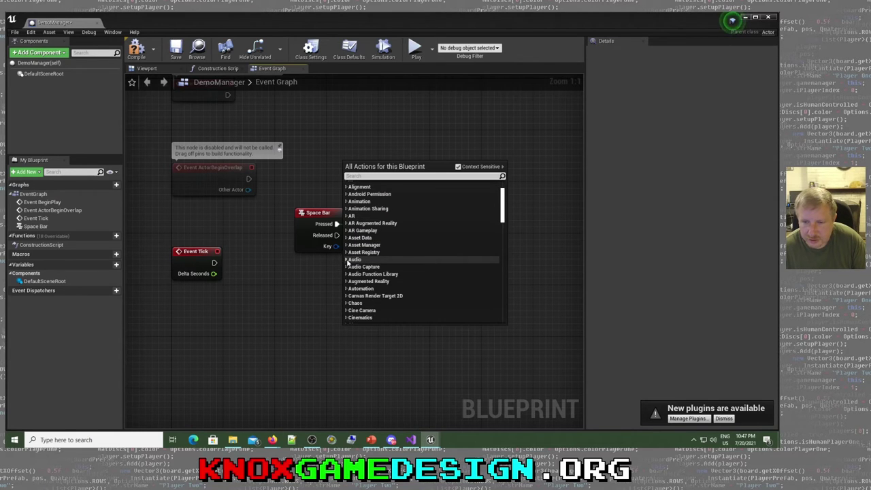
left_click(373, 259)
scroll(377, 280, "down", 2)
scroll(367, 262, "down", 4)
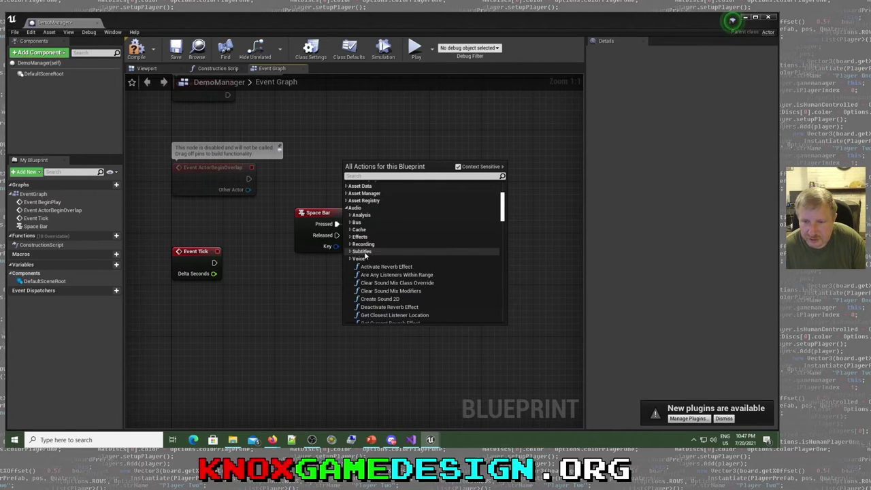
scroll(365, 255, "down", 4)
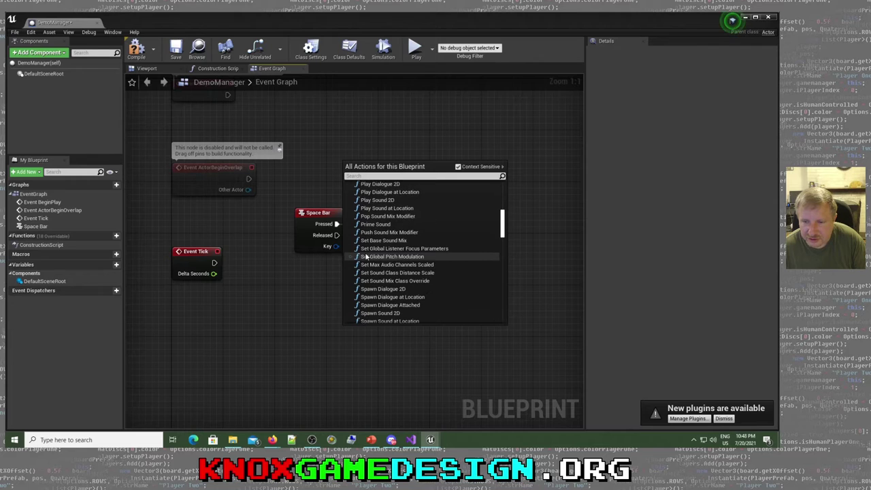
scroll(365, 257, "down", 2)
scroll(365, 257, "up", 2)
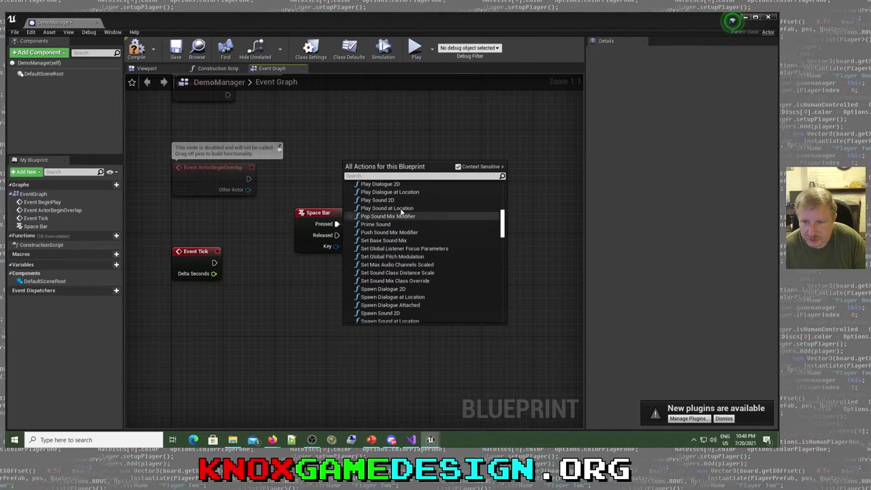
left_click(396, 200)
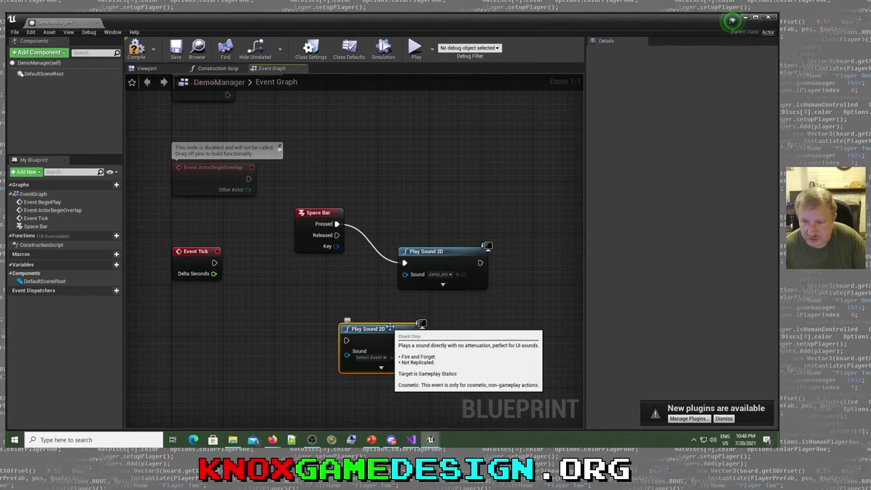
Assign Jump_sin as the sound of the unconnected Play Sound 2D node, and delete that node
left_click(371, 357)
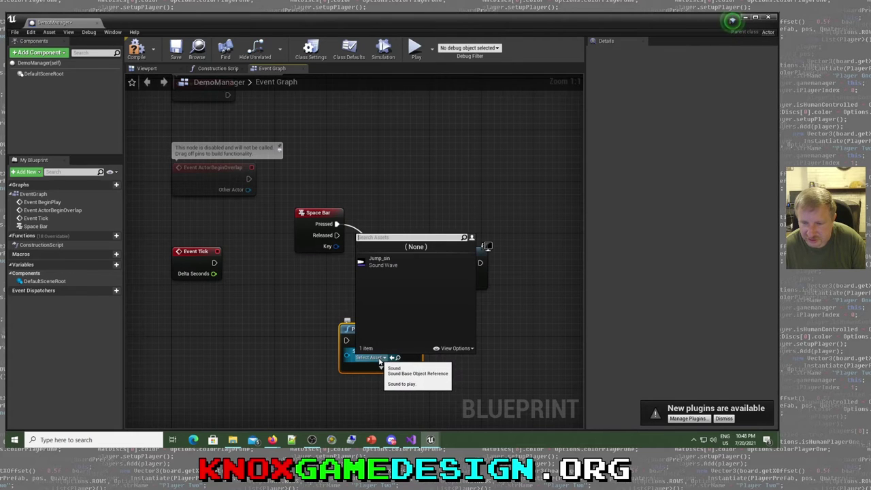
left_click(379, 262)
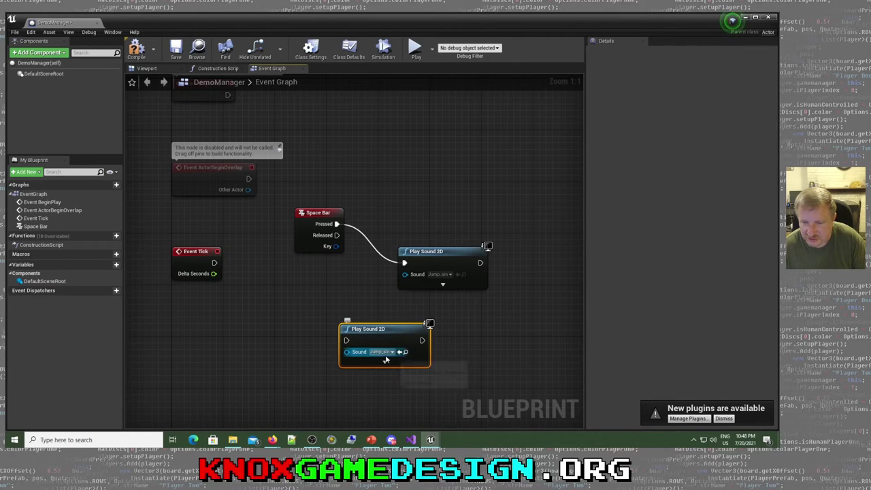
right_click(386, 334)
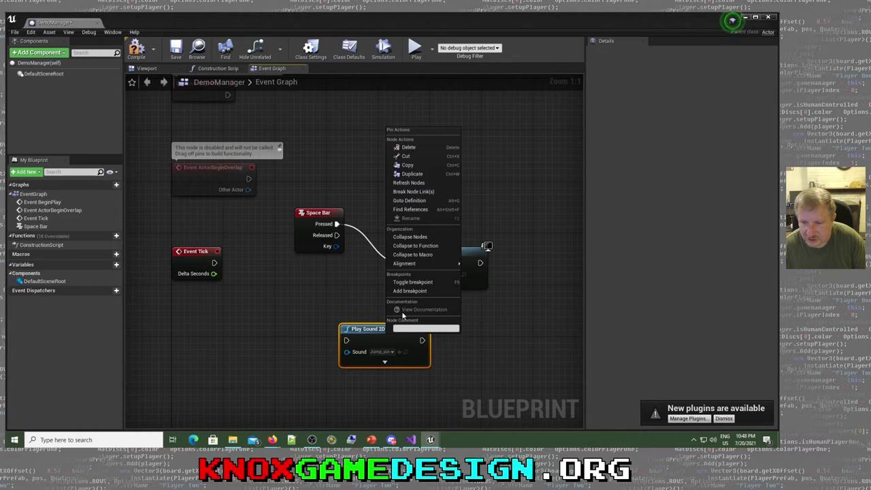
left_click(412, 147)
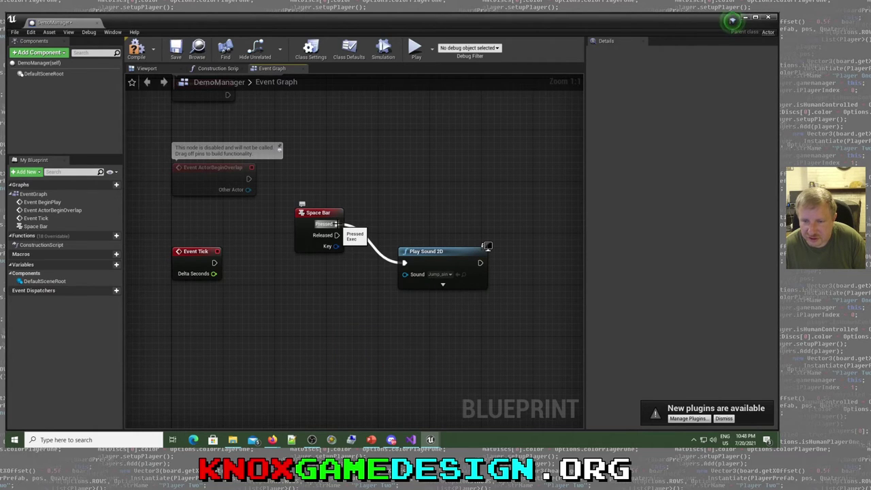
Draw an execution wire from the Space Bar event's Pressed pin to the Play Sound 2D node's input
left_click_drag(336, 224, 368, 242)
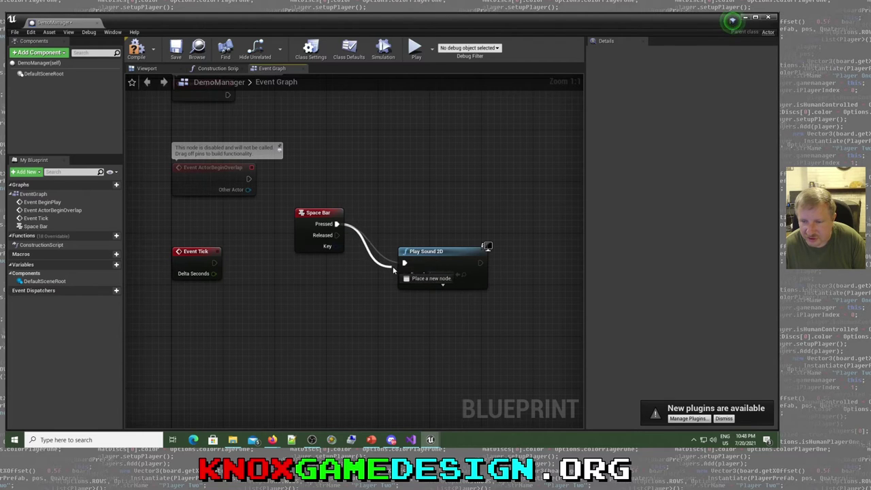
Connect the Space Bar event's Pressed output to the Play Sound 2D node, compile the DemoManager blueprint and close its editor
left_click_drag(393, 270, 405, 266)
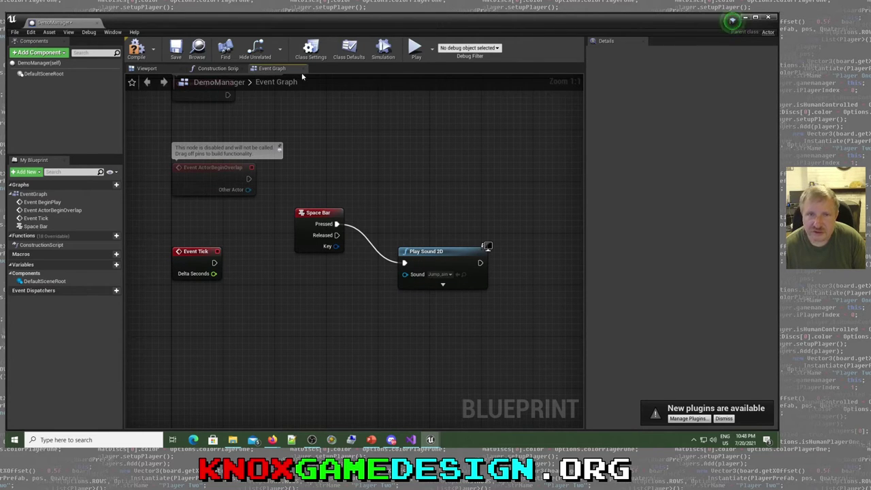
left_click(145, 48)
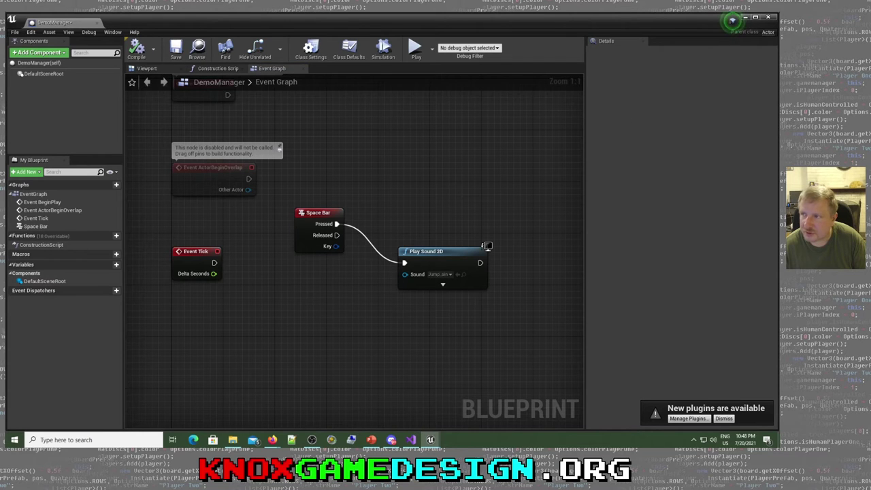
left_click(768, 18)
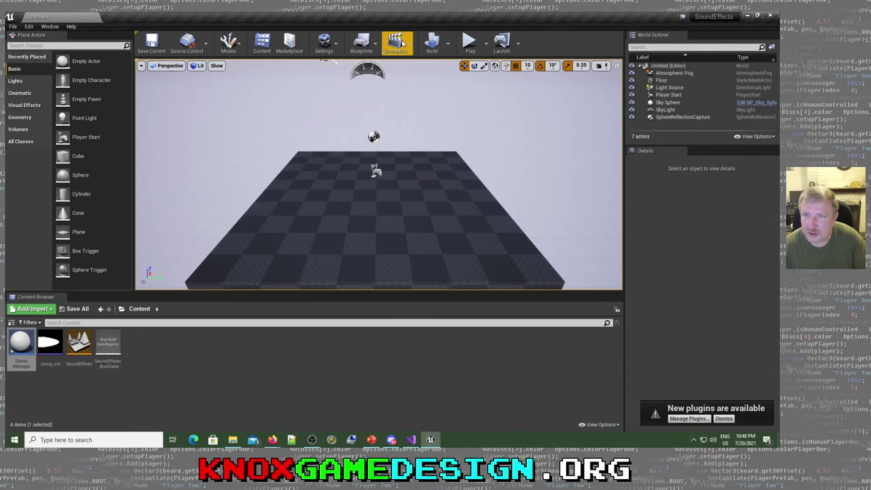
Run a test play of the level in the editor viewport and stop it
left_click(470, 42)
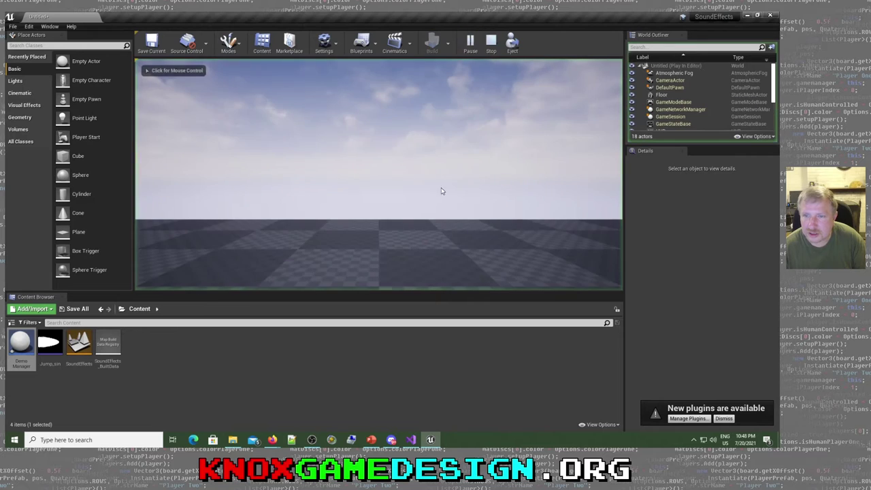
key("Escape")
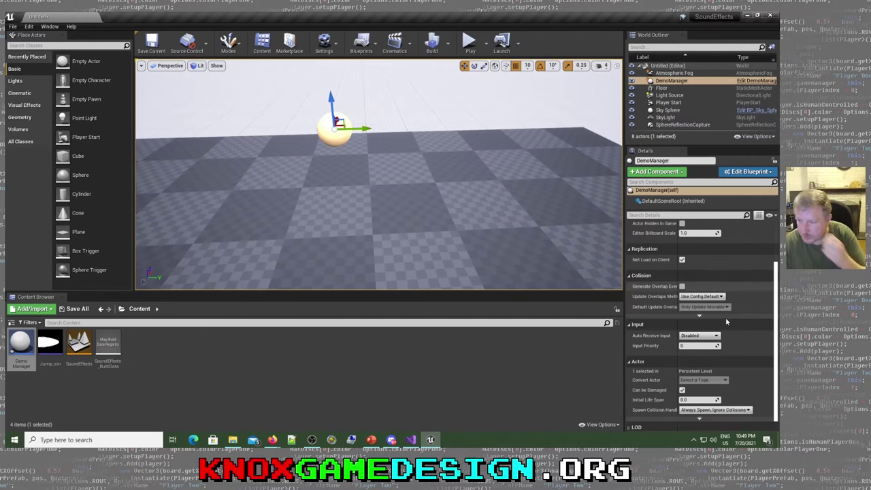
Set the DemoManager actor's Auto Receive Input to Player 0 and test-play the level
left_click(700, 335)
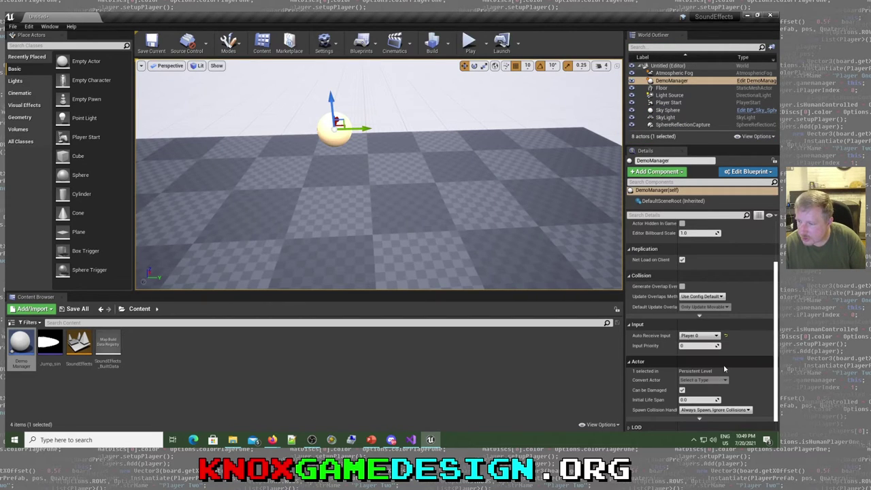
left_click(701, 348)
left_click(470, 42)
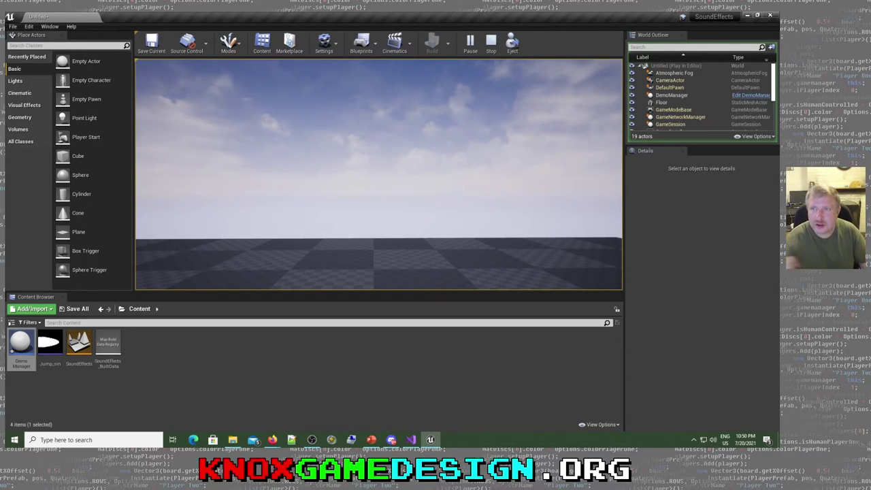
key("Escape")
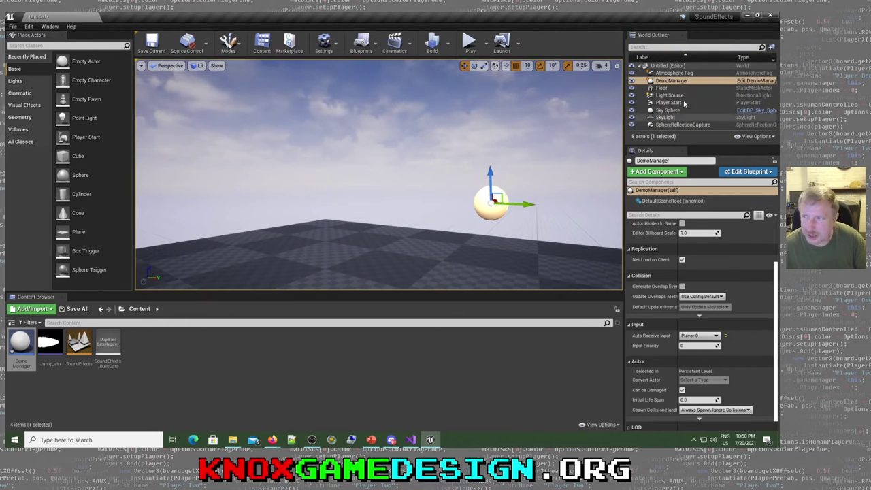
Select DemoManager in the World Outliner and review its Auto Receive Input setting
left_click(672, 81)
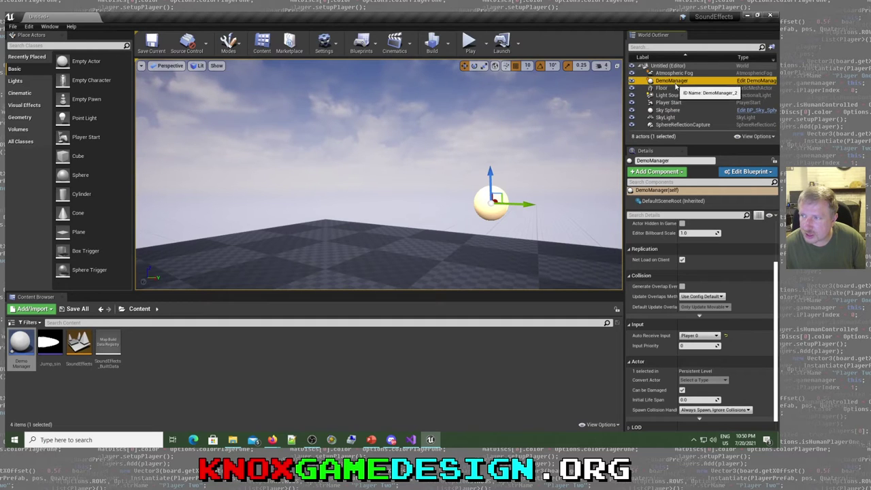
scroll(707, 324, "down", 1)
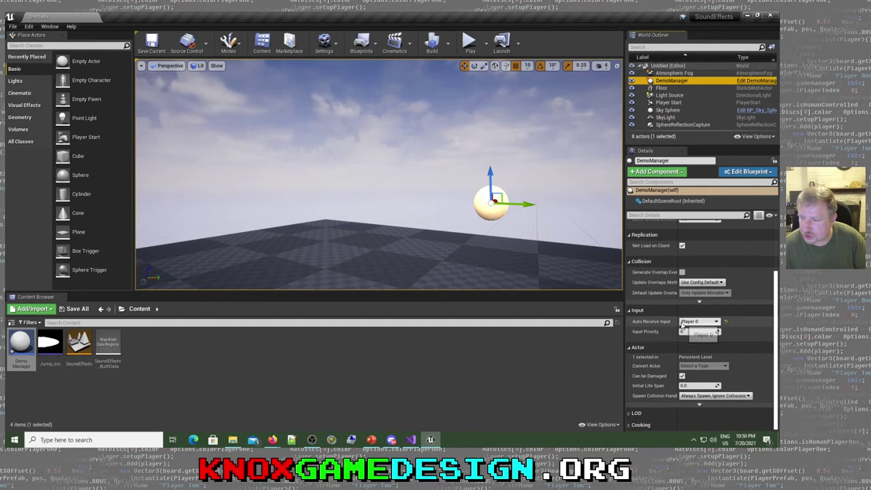
left_click(694, 321)
left_click(688, 323)
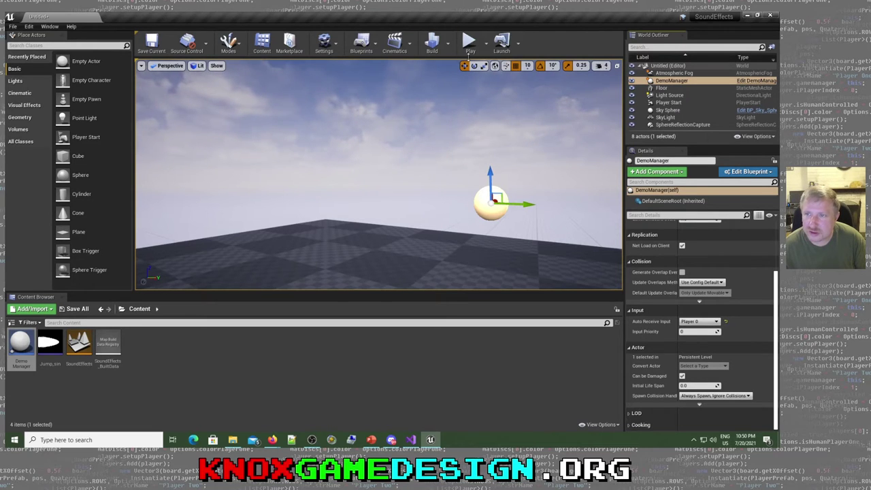
Open DemoManager in the full blueprint editor and play the level with the event graph placed beside the game view
left_click(740, 173)
left_click(713, 191)
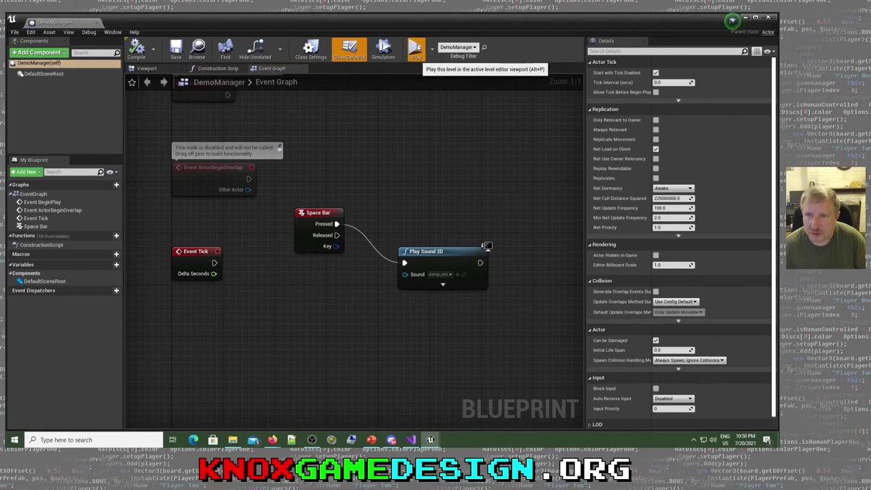
left_click(416, 48)
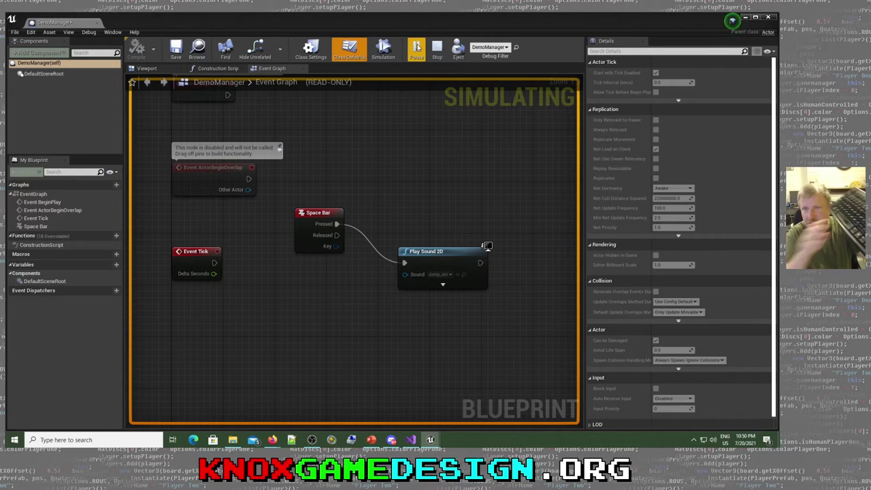
left_click_drag(136, 18, 403, 34)
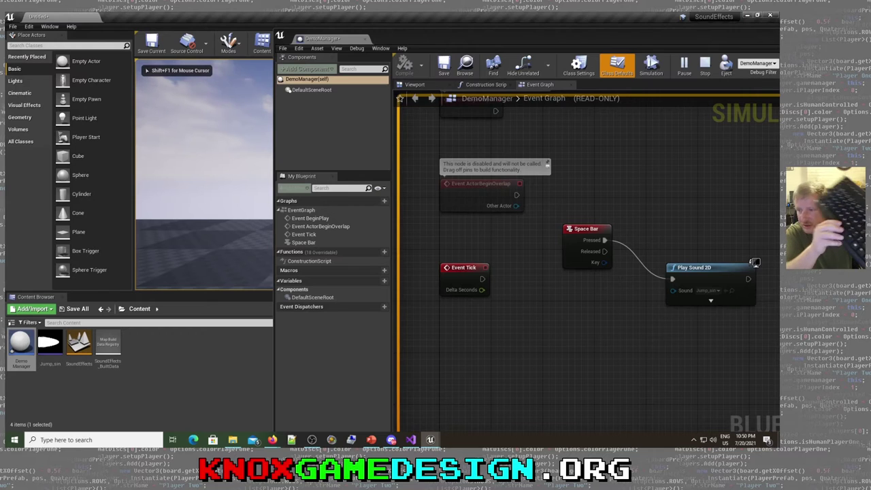
Trigger the Space Bar event several times in the running game to test the jump sound, and end the play session
key("space")
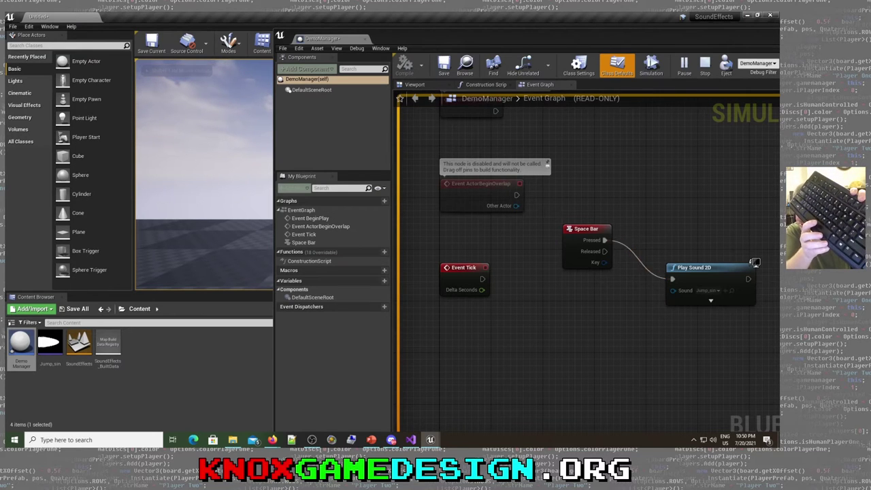
key("space")
key("space")
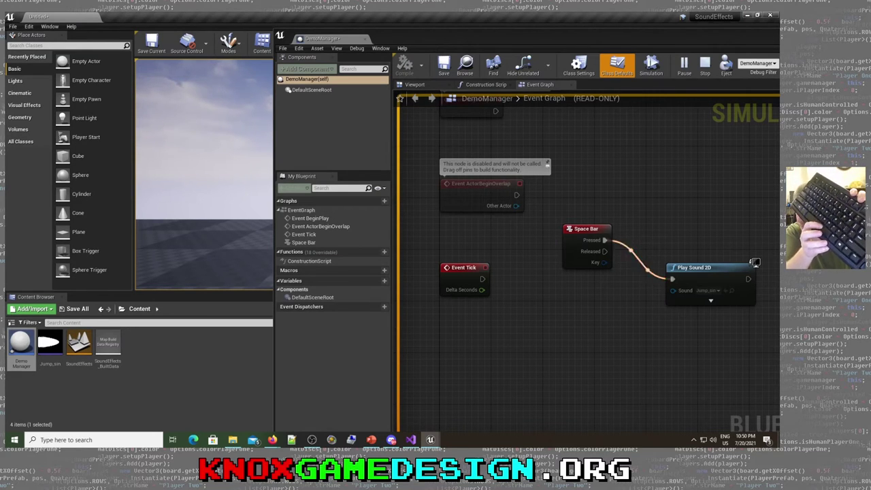
key("space")
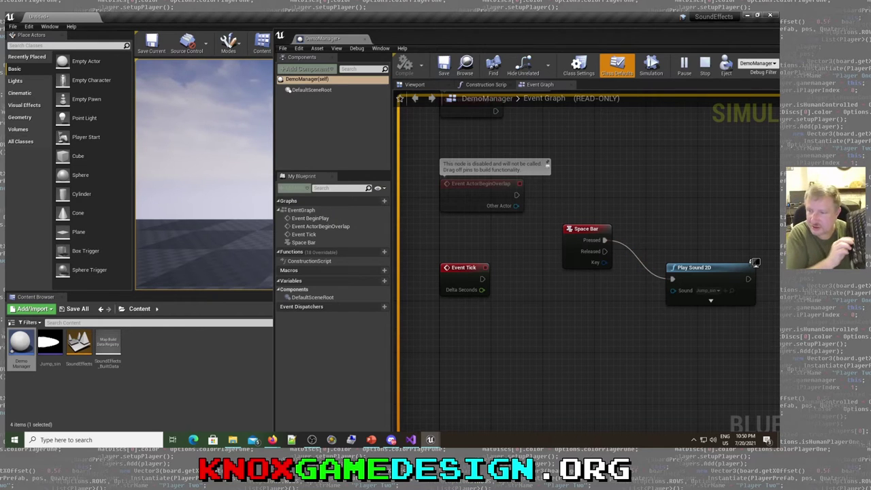
key("space")
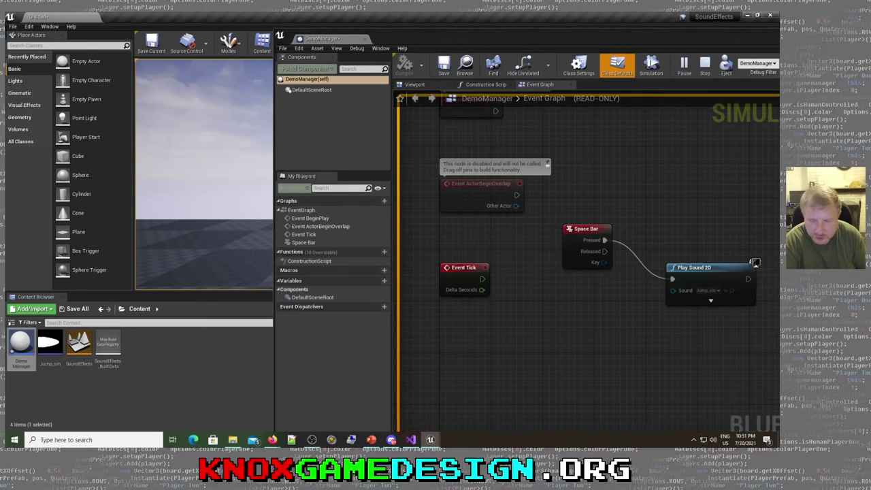
key("Escape")
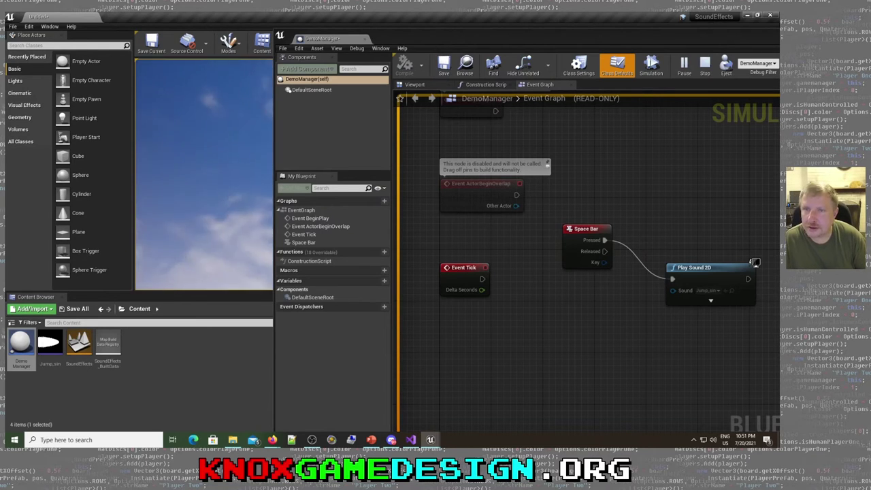
Bring the DemoManager blueprint window back into full view and close it
left_click_drag(424, 35, 213, 40)
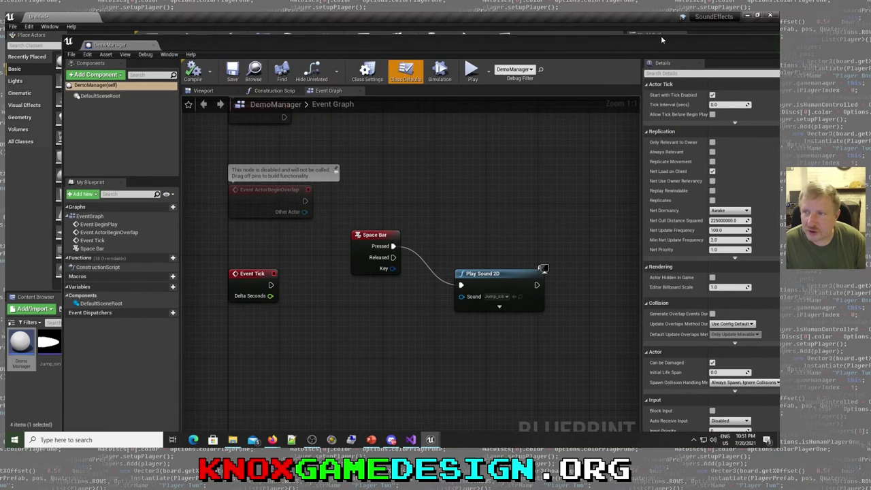
left_click_drag(661, 35, 614, 58)
left_click(651, 54)
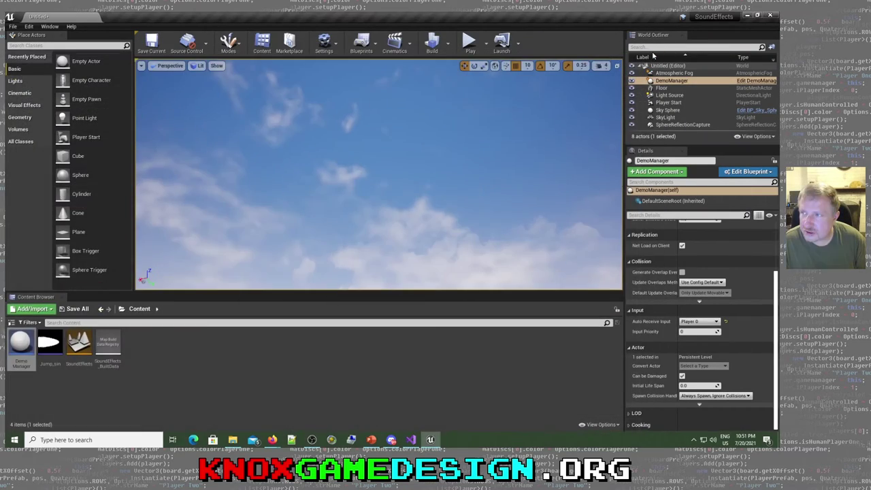
Close the Unreal project, saving the untitled level over the existing SoundEffects level
left_click(769, 16)
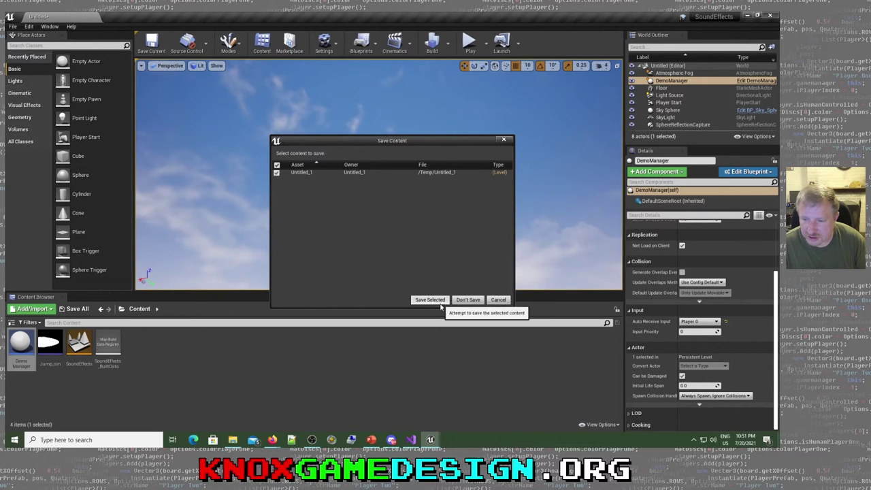
left_click(430, 300)
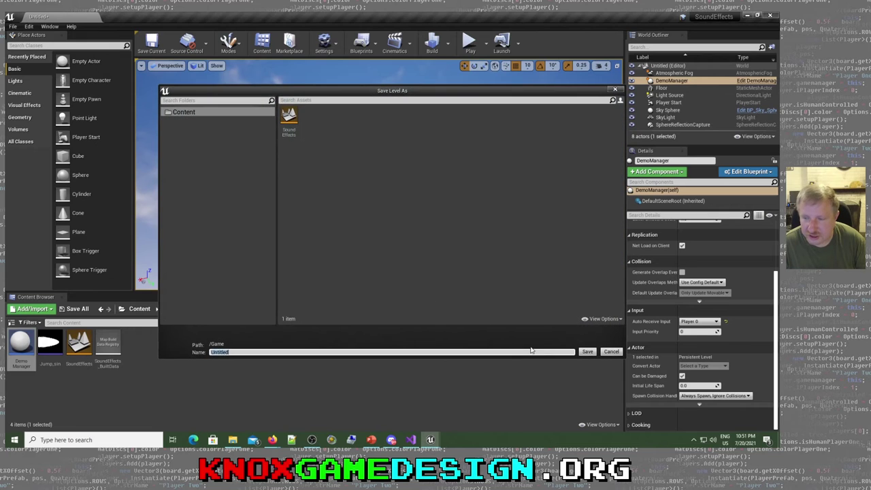
left_click(289, 117)
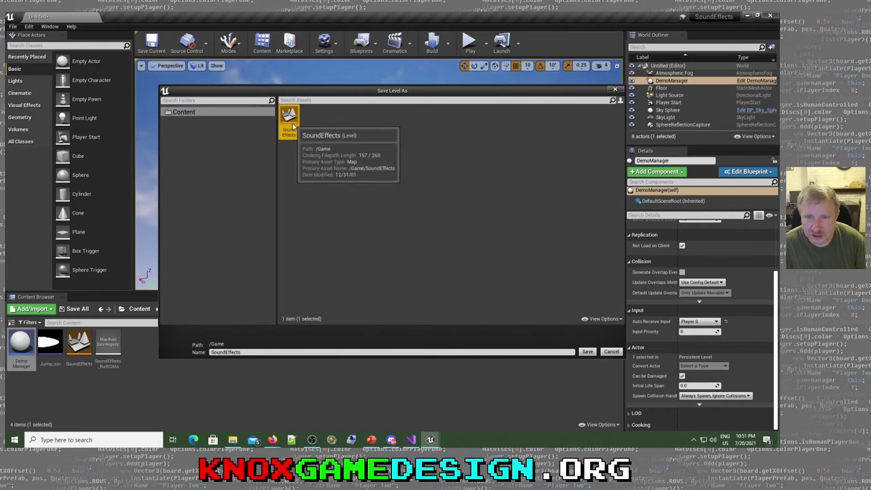
left_click(587, 352)
left_click(426, 244)
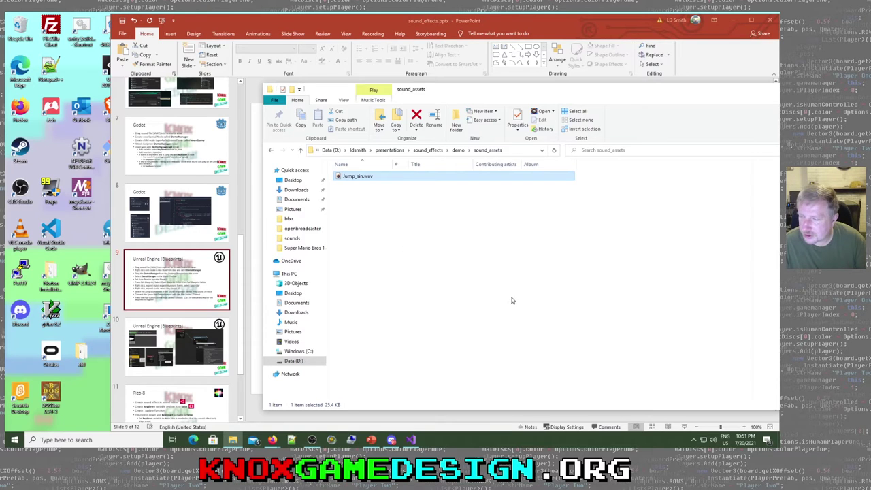
Close the sound_assets folder window and view the Unreal Engine (Blueprints) screenshots slide, slide 10, in full-screen slideshow mode
left_click_drag(514, 89, 314, 89)
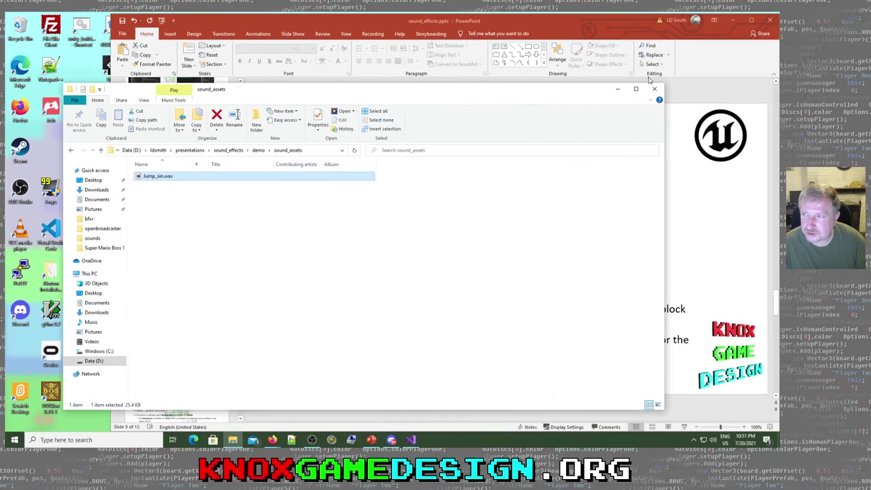
left_click(654, 89)
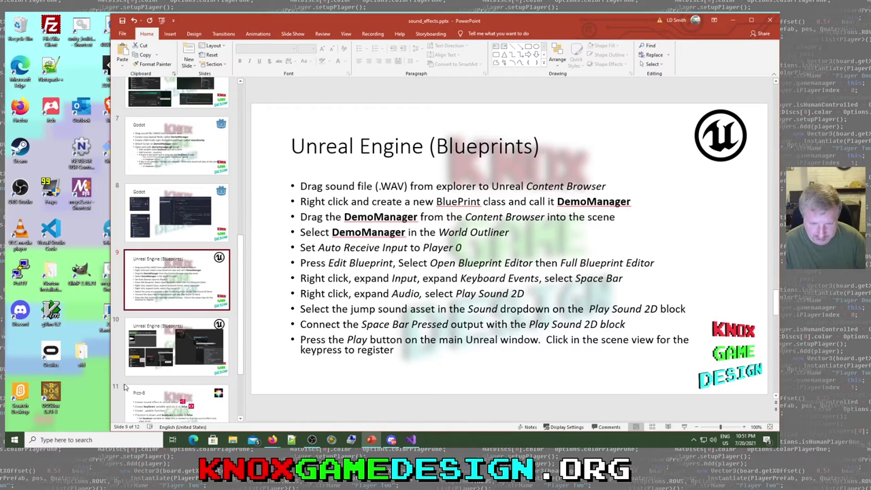
left_click(144, 361)
left_click(353, 211)
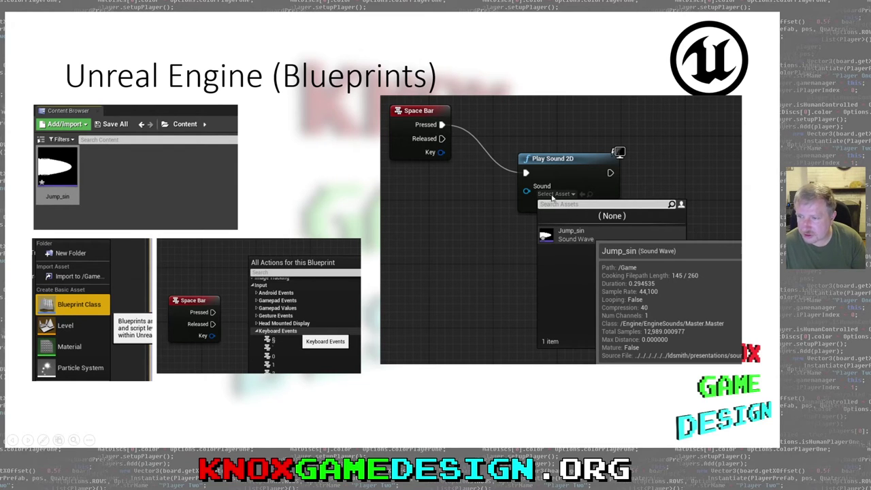
key("Escape")
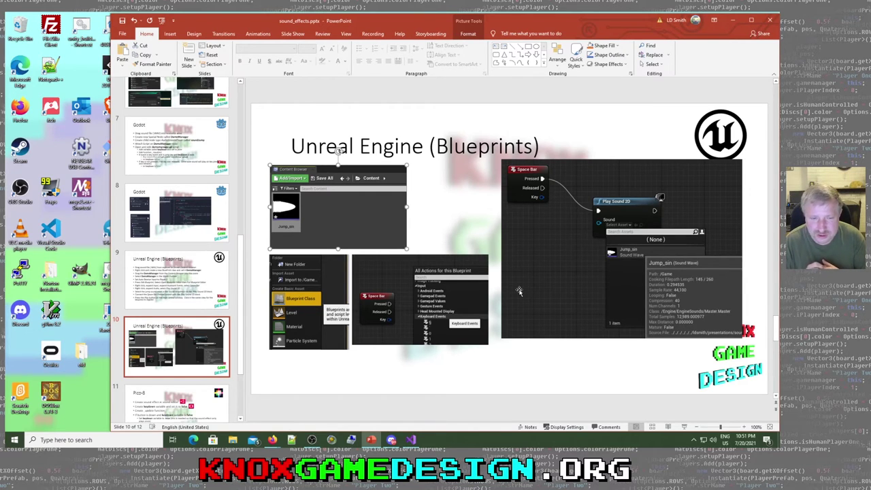
Revisit the Unreal Engine (Blueprints) instructions slide and advance to the Pico-8 slide
key("Page_Up")
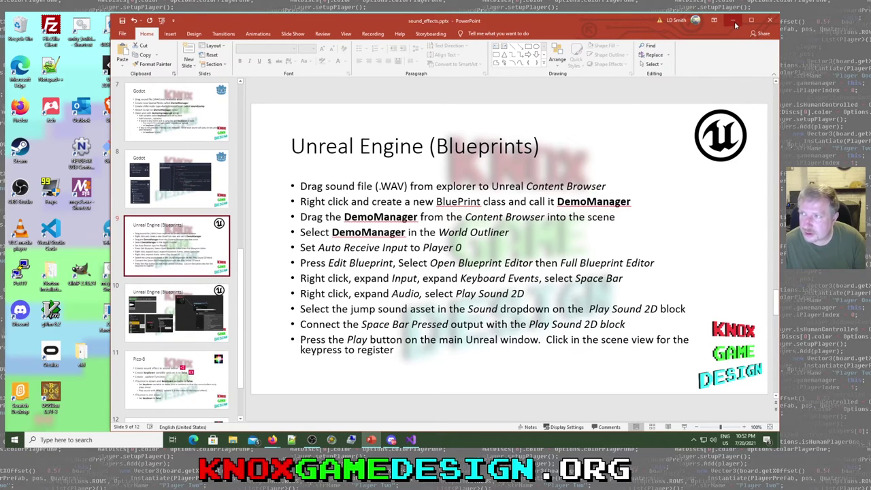
key("Down")
key("Down")
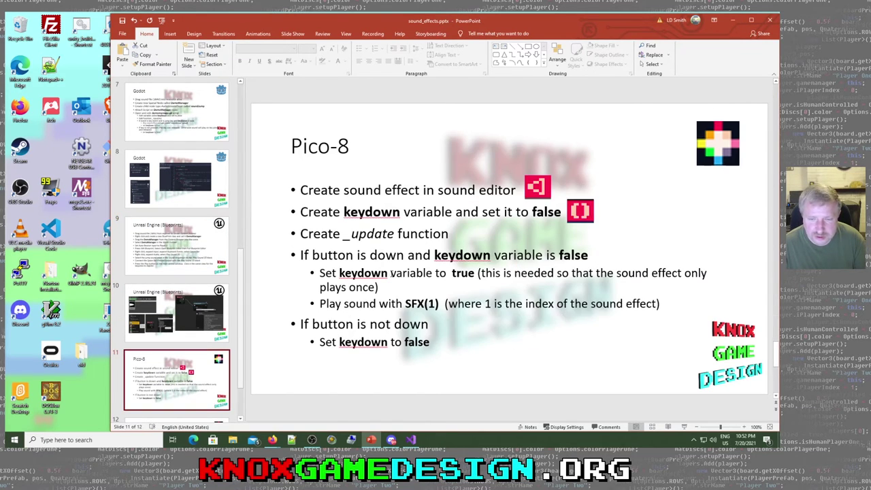
Switch from the presentation to PICO-8 and load the soundeffects cartridge
left_click(732, 20)
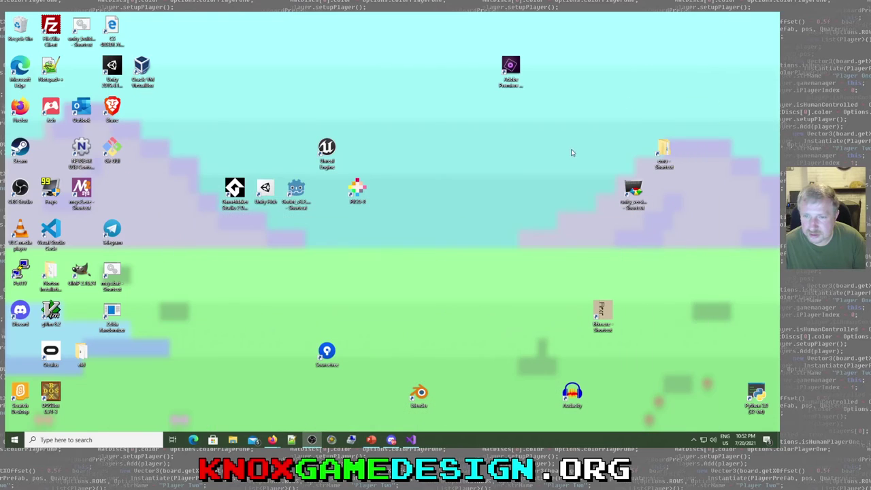
double_click(359, 192)
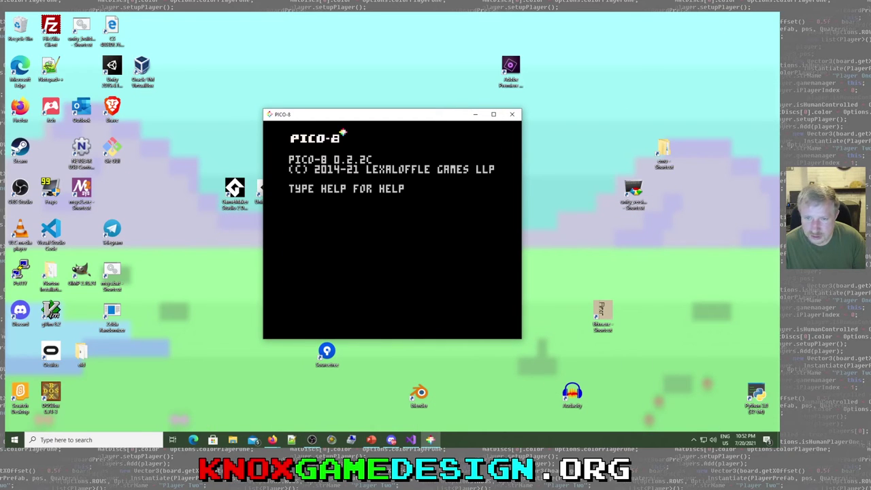
type("load ")
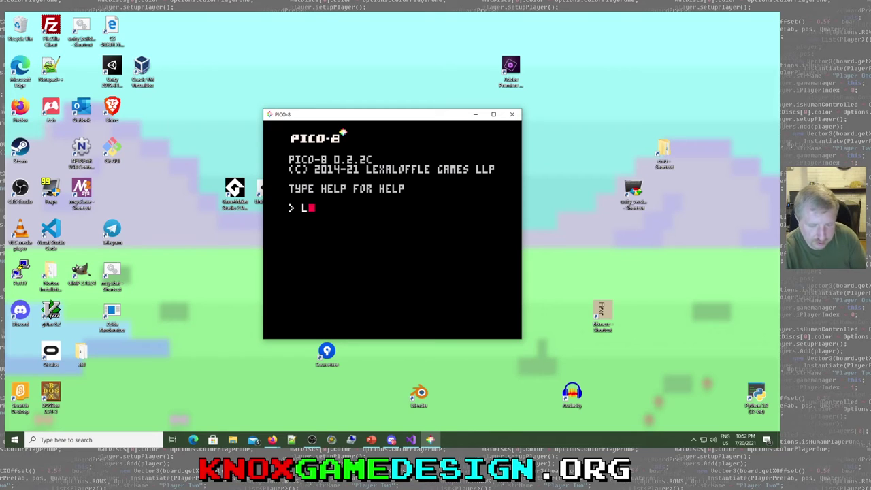
type("soundeffect")
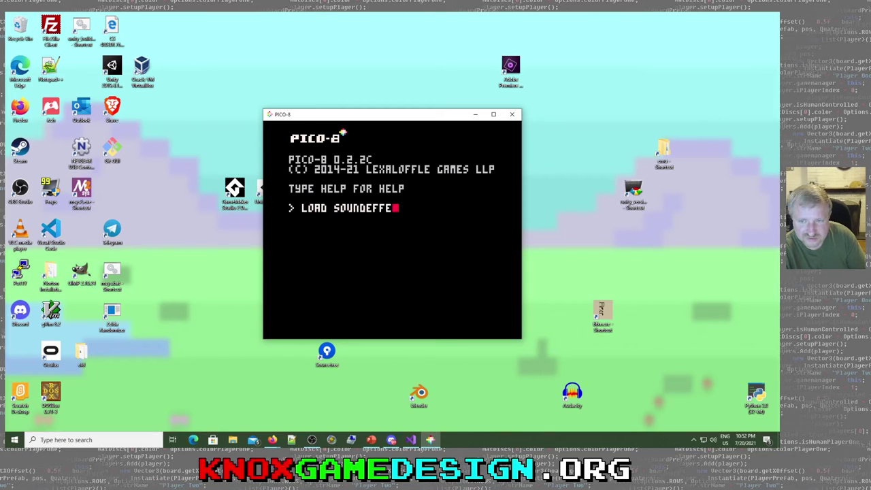
key("Return")
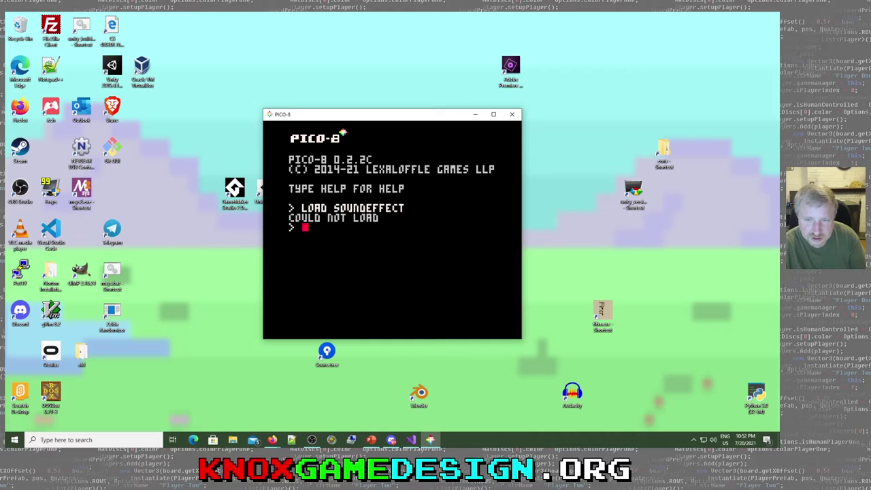
key("Up")
type("s")
key("Return")
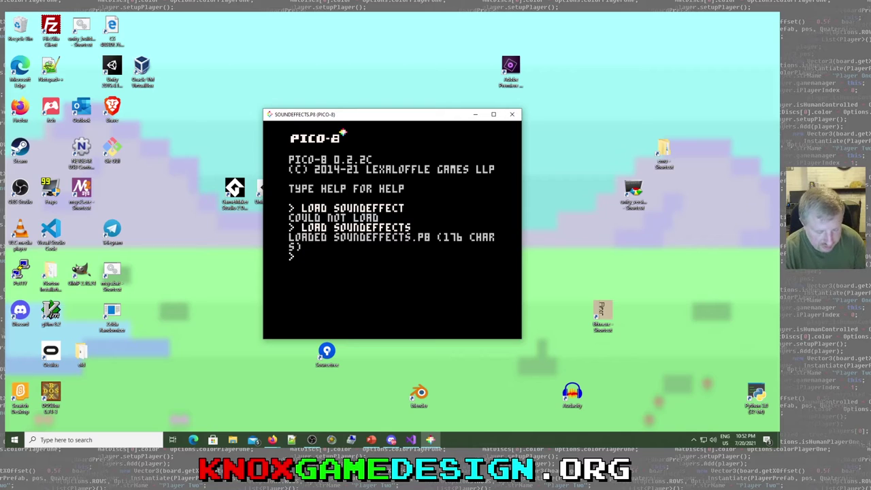
Run the folder command to open the PICO-8 carts folder
type("foler")
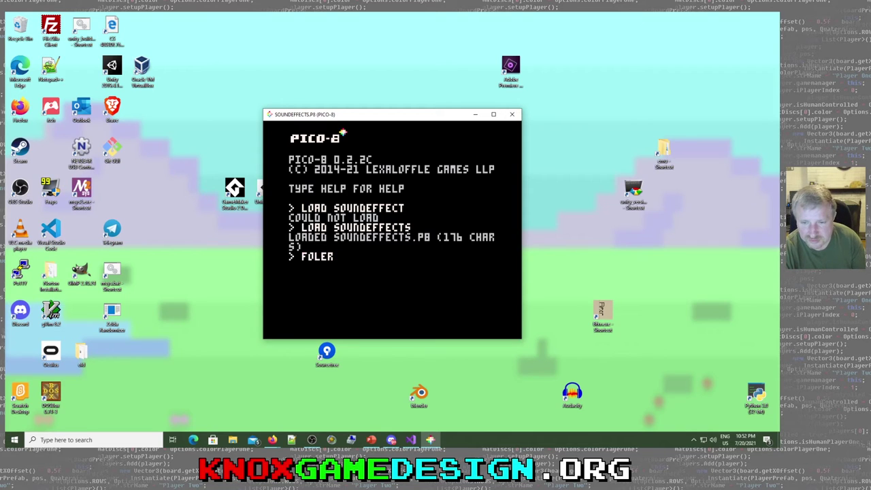
key("BackSpace")
type("d")
key("BackSpace")
key("BackSpace")
type("d")
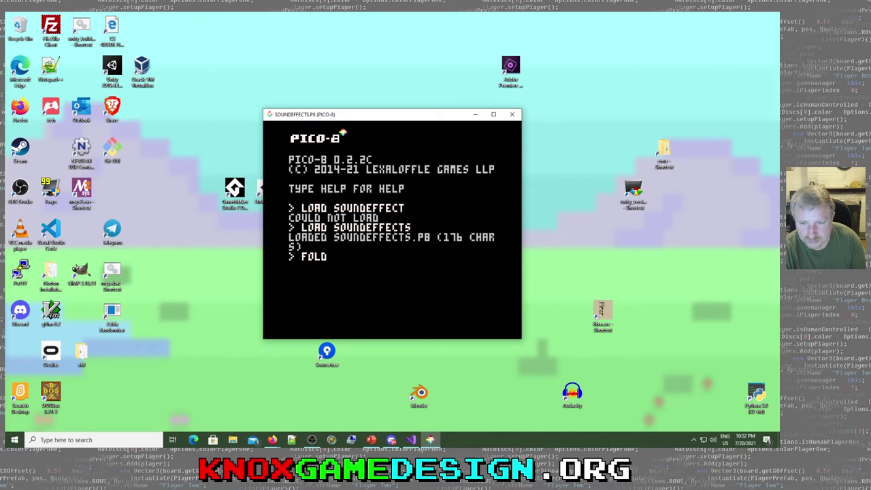
type("er")
key("Return")
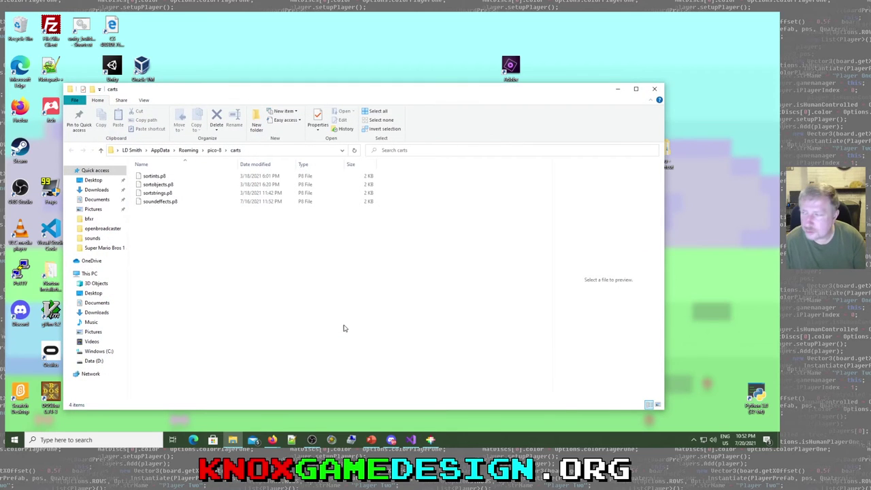
Open soundeffects.p8 from the carts folder in Notepad++ and reposition its window to show more of the file
left_click(162, 193)
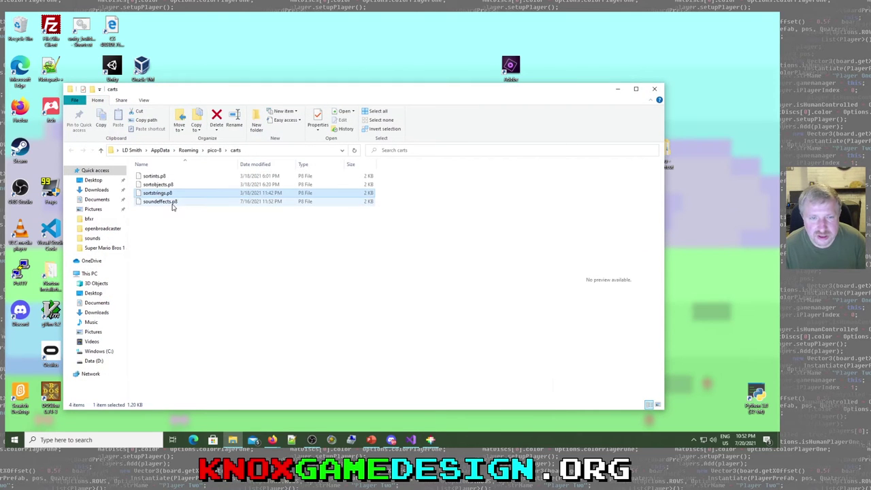
left_click(171, 202)
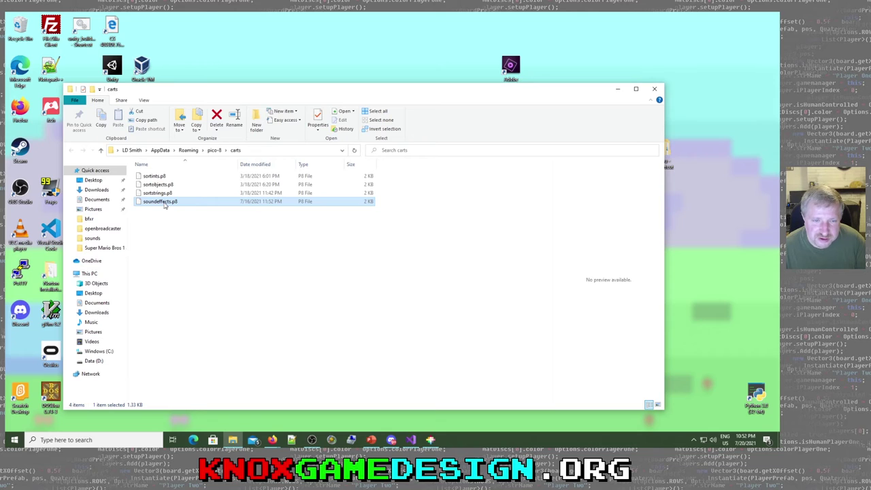
right_click(161, 201)
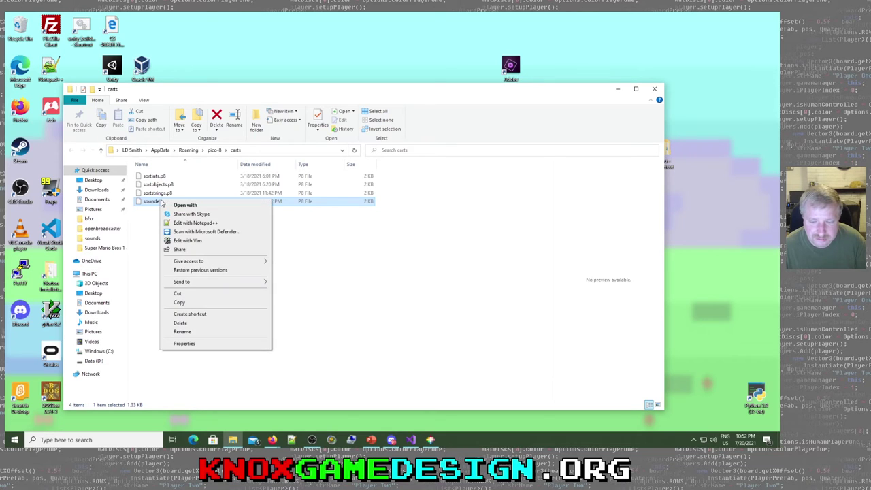
left_click(183, 222)
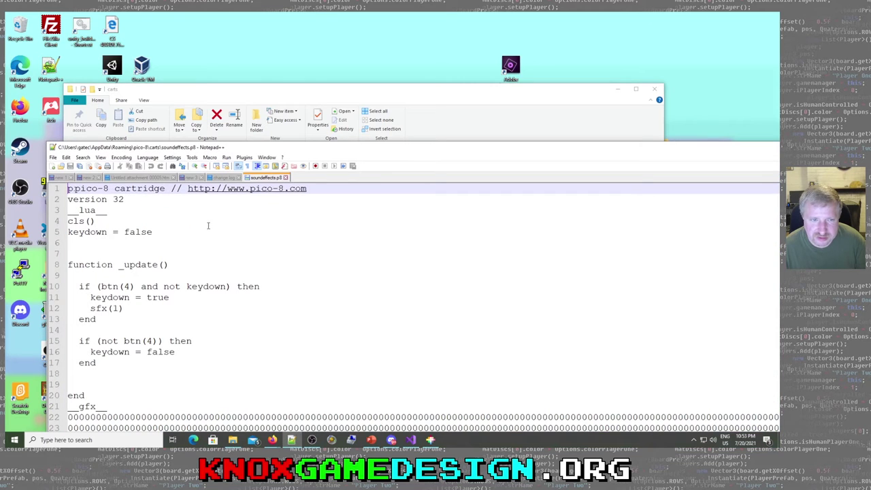
left_click_drag(375, 151, 345, 42)
Examine the cartridge file's Lua code, covering the keydown variable, the _update function and the btn(4) condition, plus its sfx data
left_click_drag(60, 98, 54, 293)
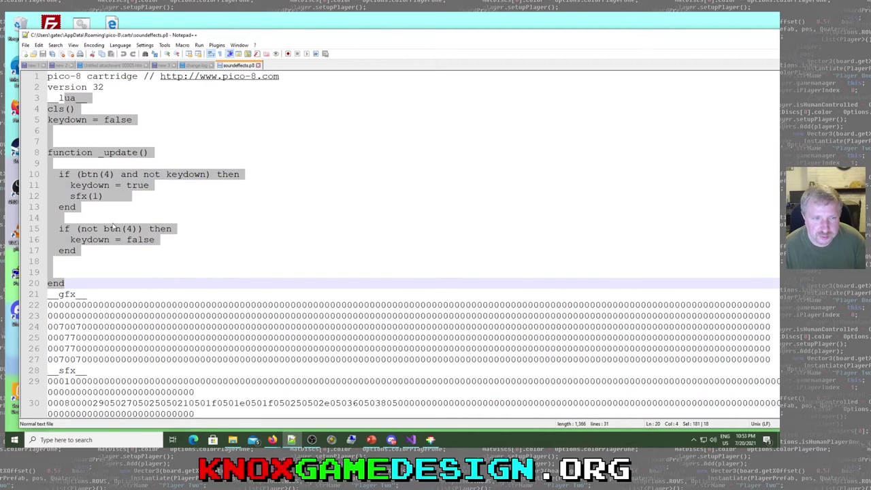
left_click(61, 218)
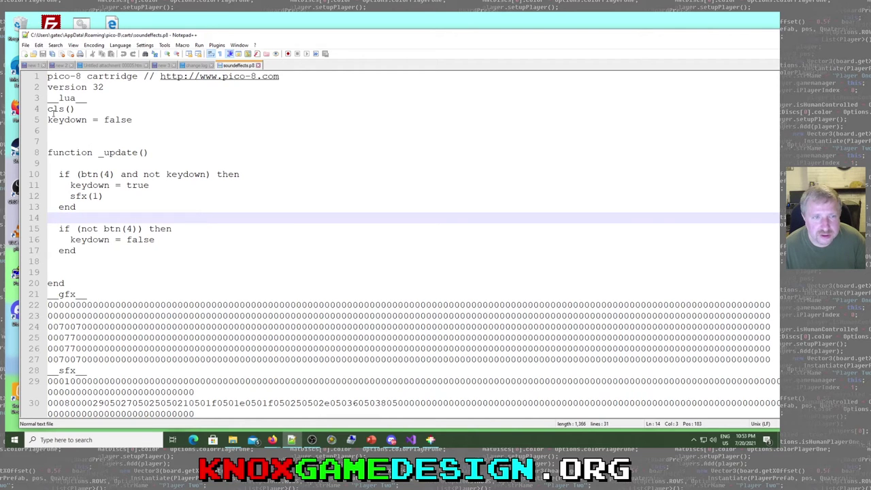
left_click_drag(49, 119, 133, 120)
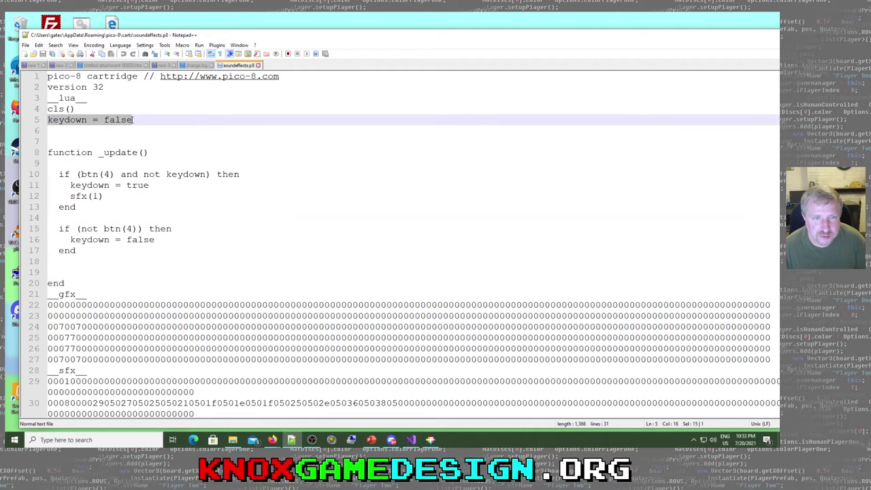
left_click(126, 162)
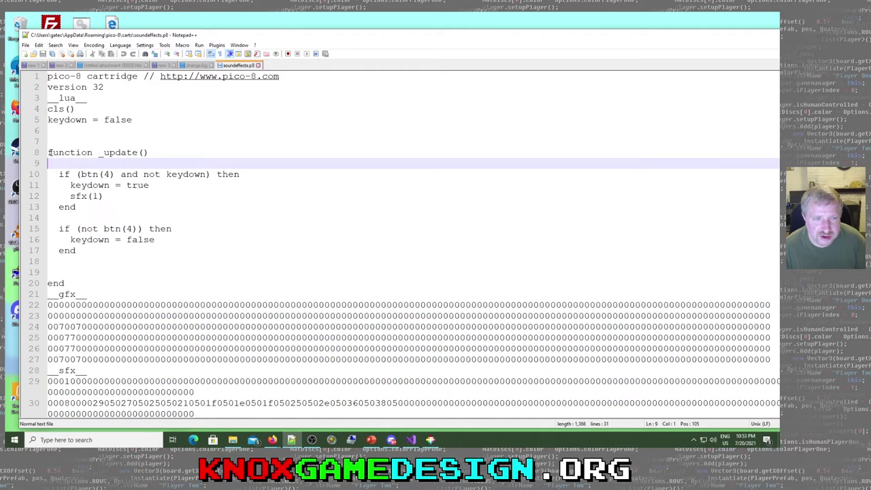
left_click_drag(49, 153, 151, 152)
left_click(129, 185)
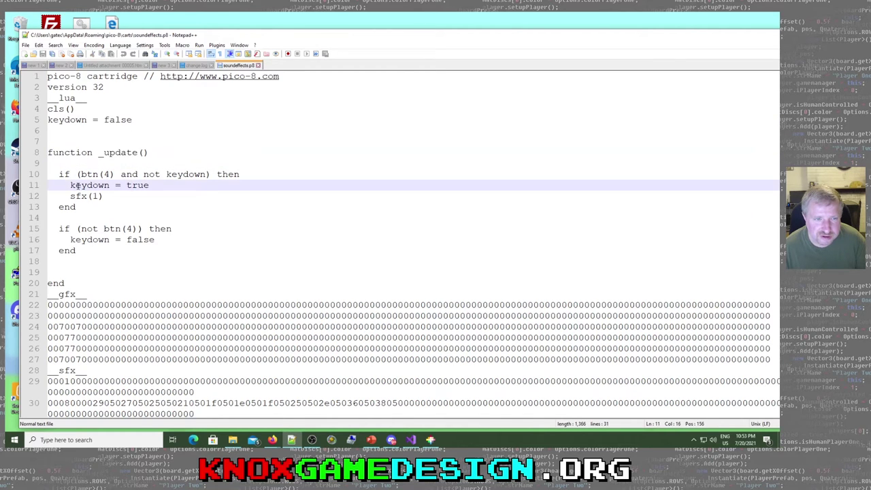
left_click_drag(58, 174, 114, 174)
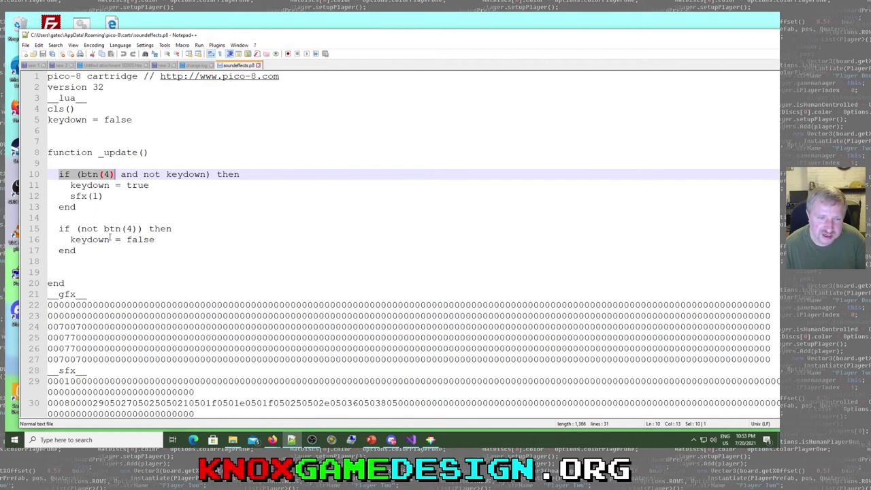
scroll(141, 239, "down", 1)
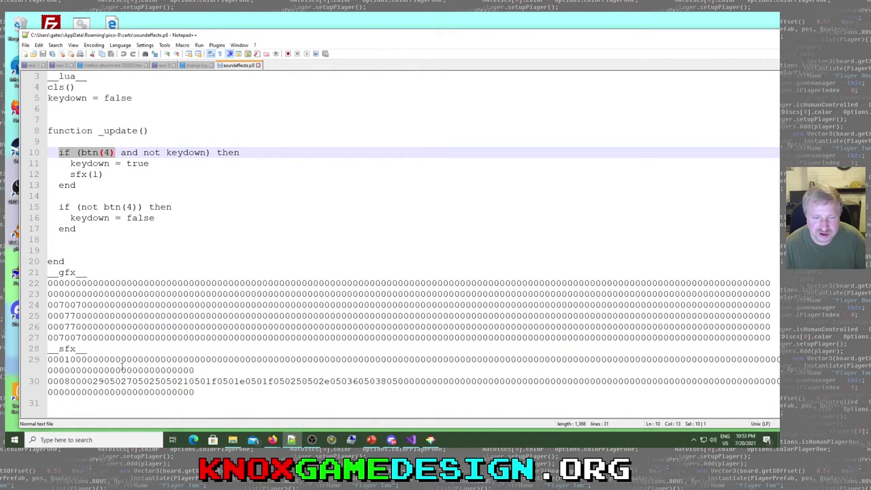
left_click_drag(121, 360, 162, 391)
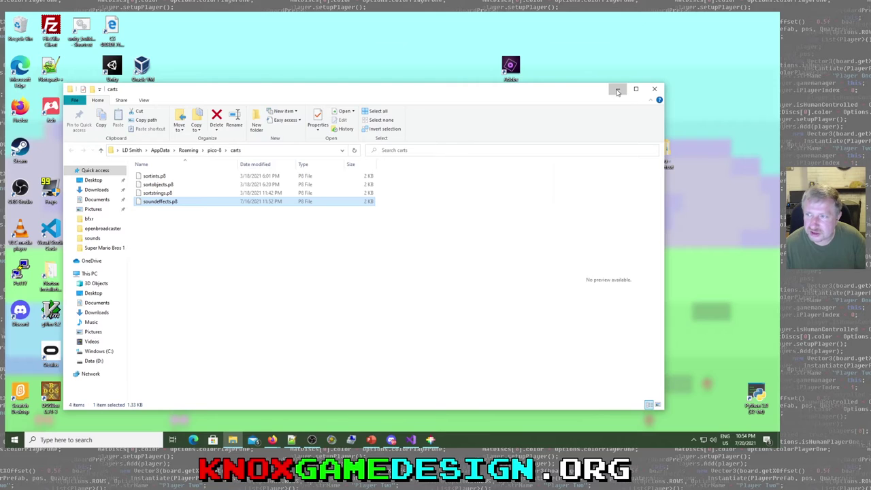
Minimize the carts folder window and display the cartridge's code editor in full-screen PICO-8
left_click(618, 90)
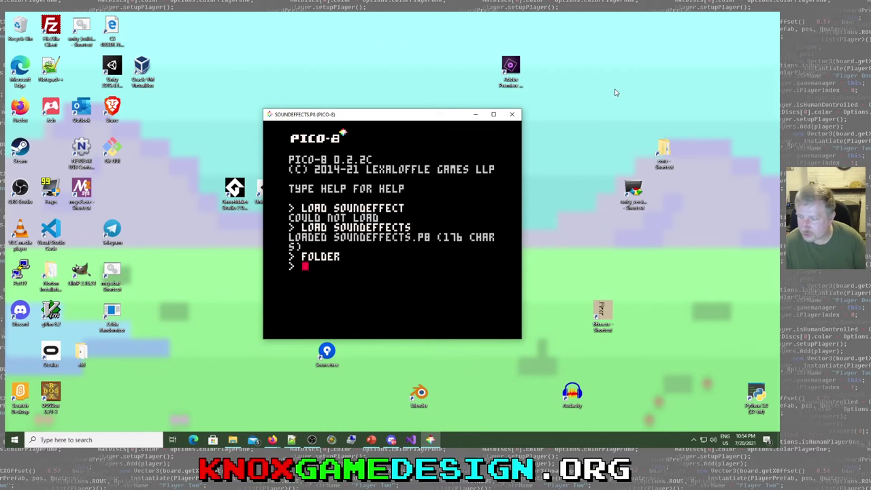
key("Escape")
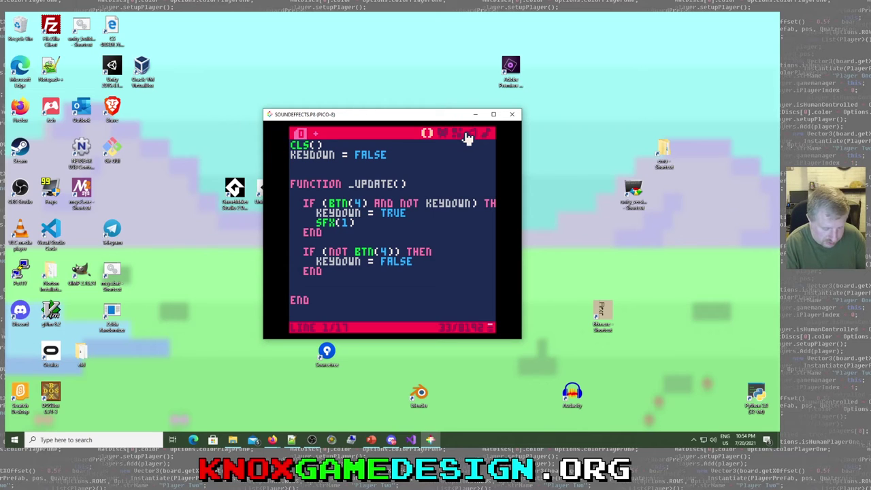
key("alt+Return")
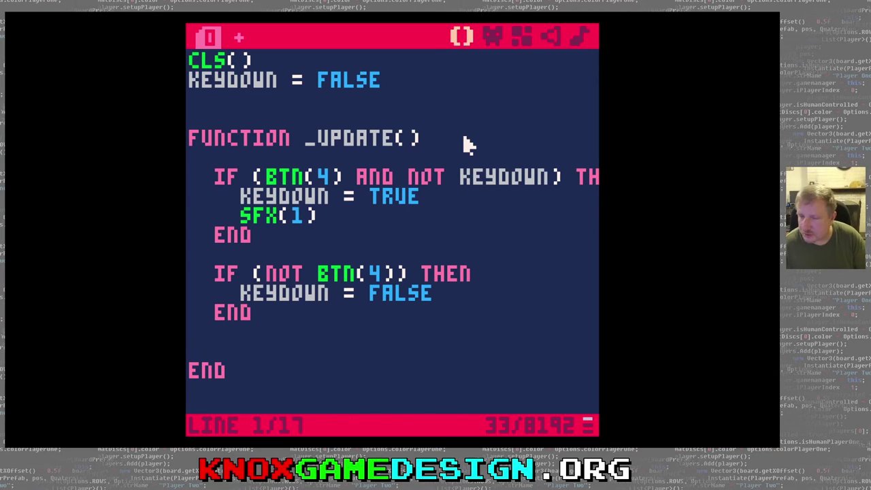
Open the sound editor and page forward through the sound effect slots
left_click(553, 37)
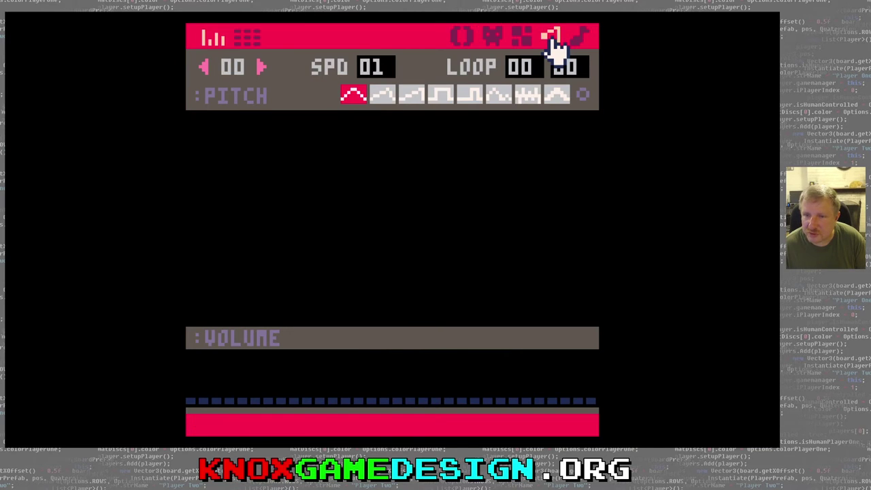
left_click(262, 66)
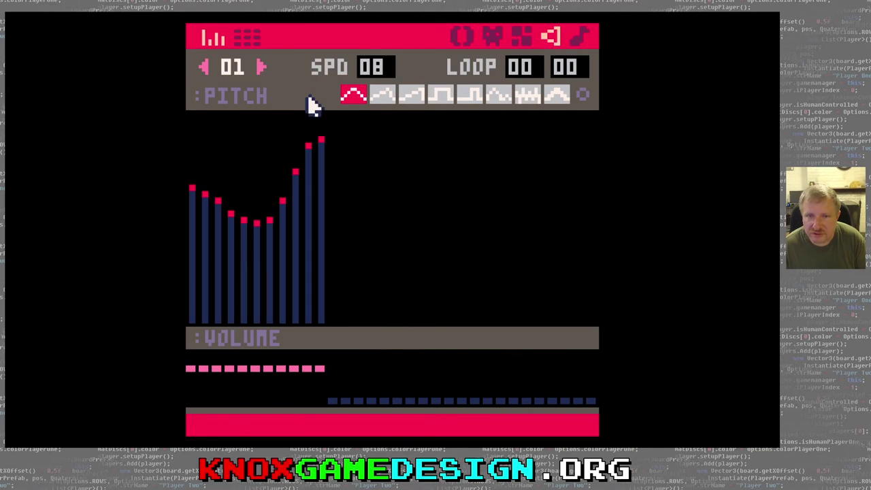
left_click(206, 71)
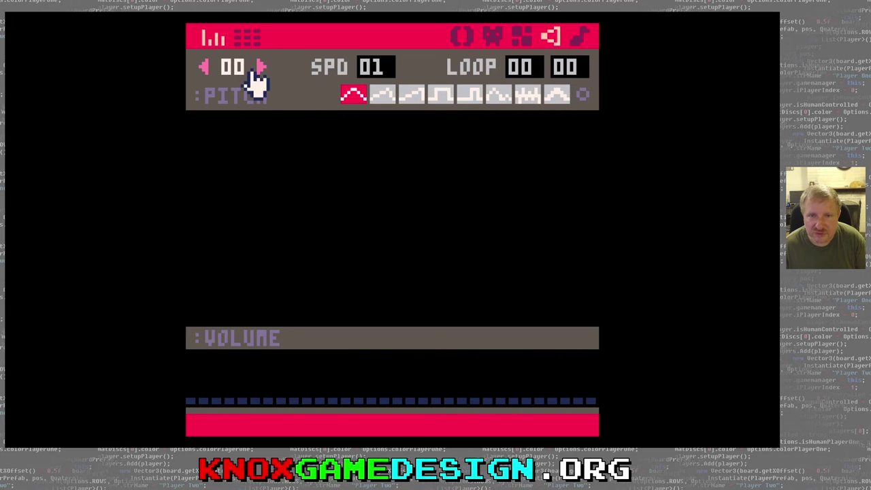
left_click(262, 67)
left_click(261, 67)
left_click(261, 66)
left_click(261, 67)
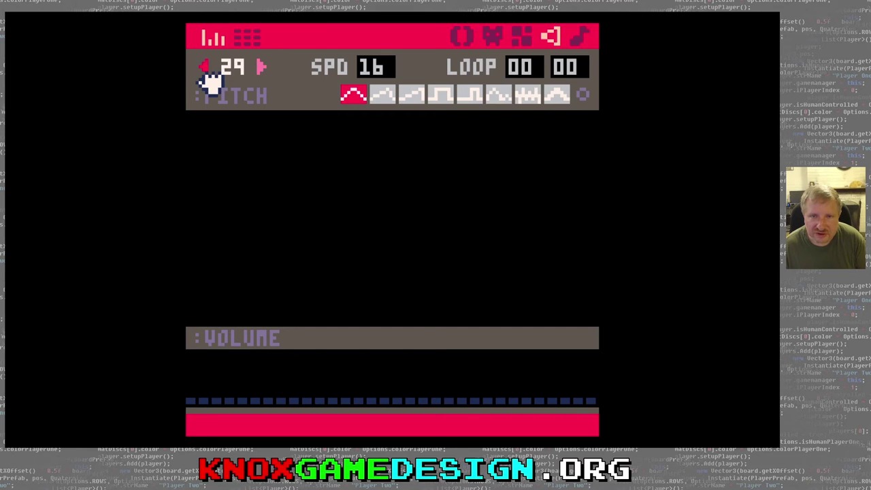
Page back through the sound effect slots to 00 and bring up sound effect 01
left_click(204, 66)
left_click(204, 66)
left_click(204, 66)
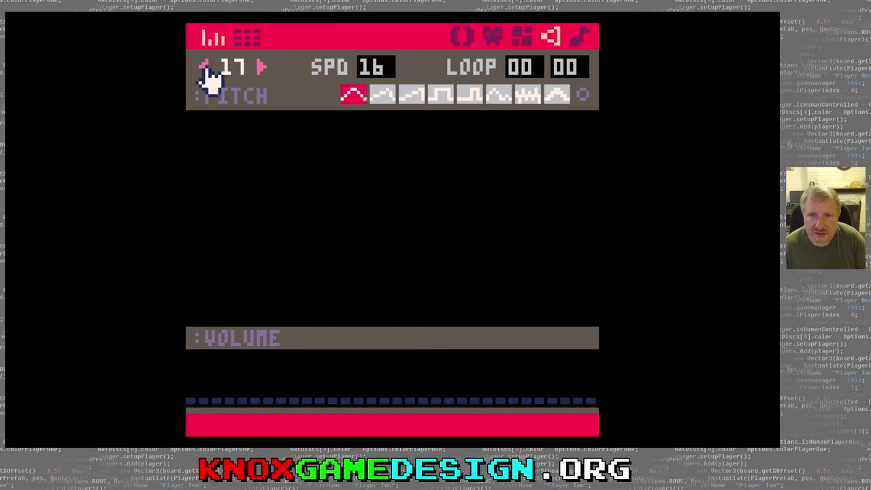
left_click(205, 66)
left_click(204, 66)
left_click(204, 66)
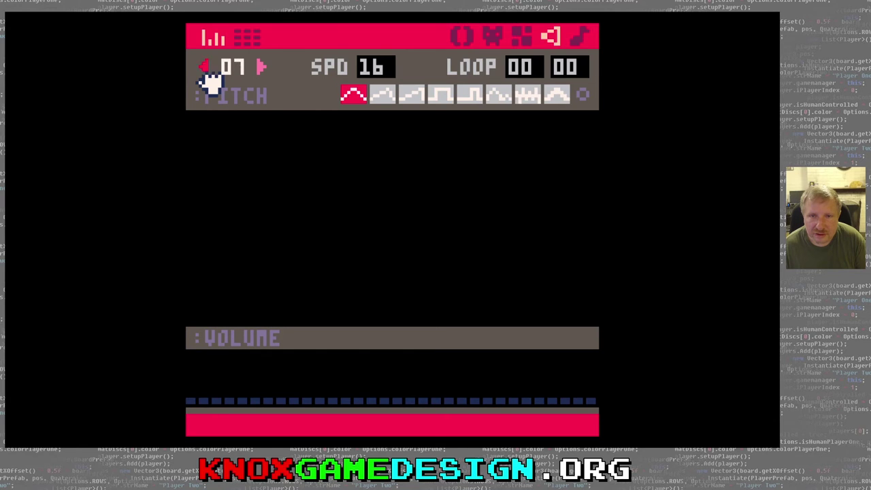
left_click(205, 66)
left_click(204, 66)
left_click(204, 66)
left_click(204, 66)
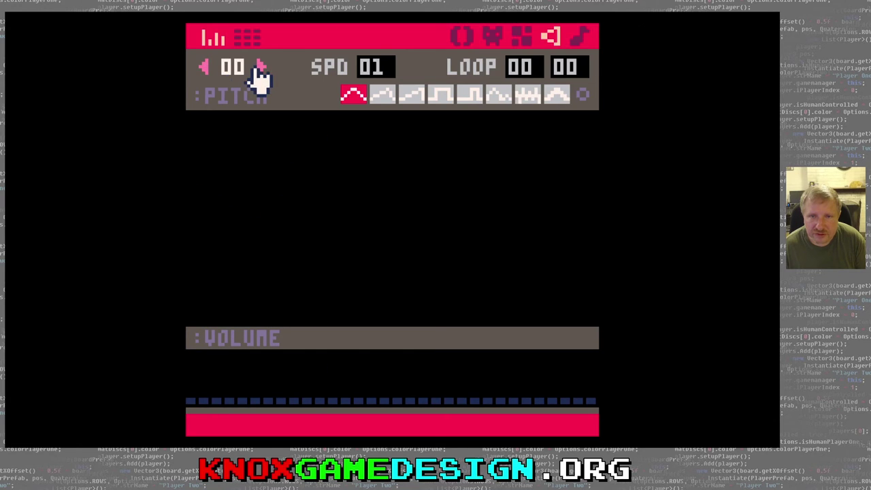
left_click(259, 65)
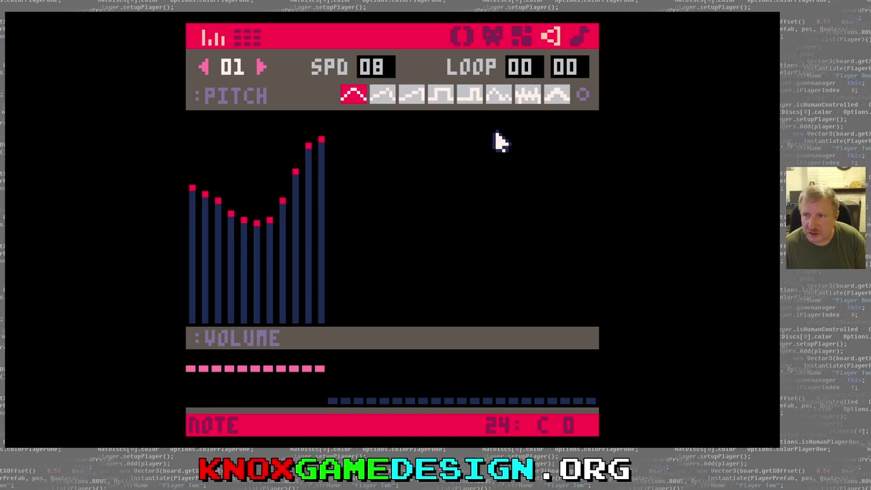
Play sound effect 01 and change its speed to 03 and to 32 to compare playback
key("space")
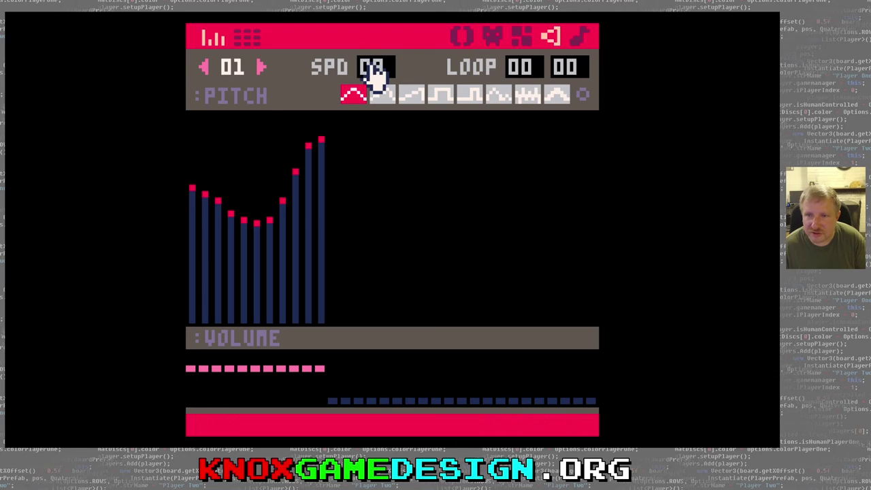
left_click_drag(381, 78, 305, 83)
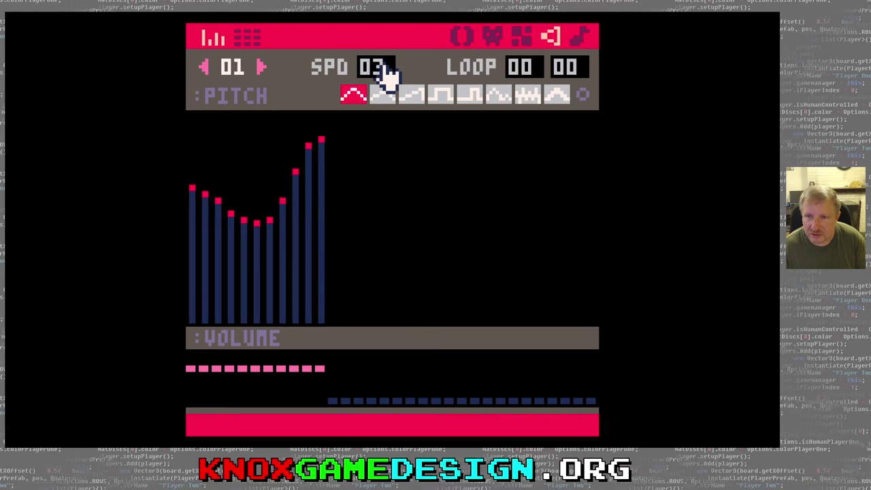
left_click_drag(387, 74, 408, 81)
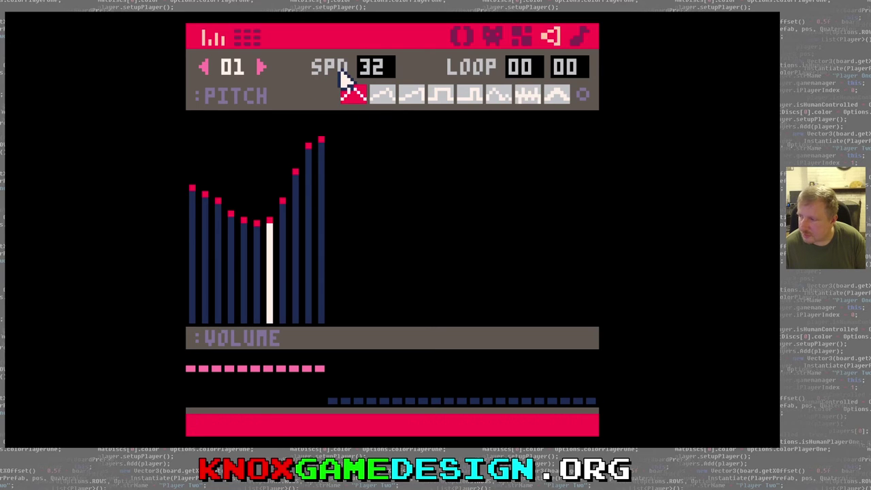
Set sound effect 01's speed to 04 and try the next three waveforms, returning to the first waveform
left_click_drag(380, 71, 188, 98)
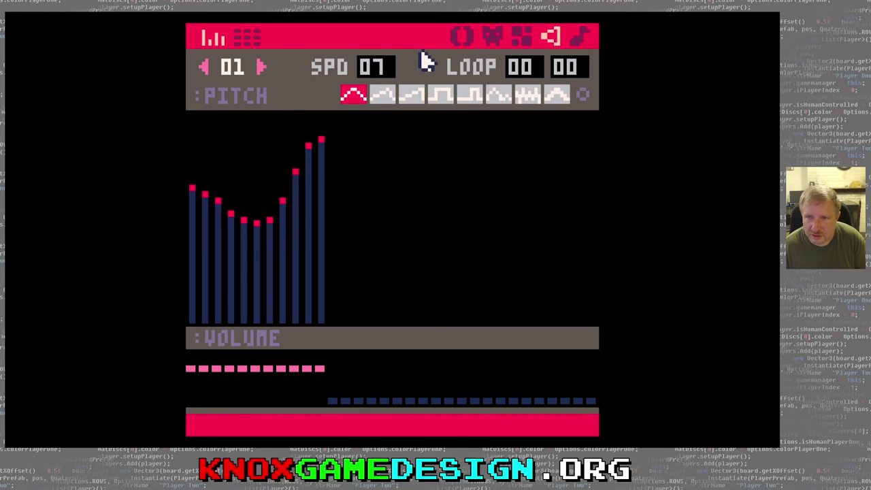
left_click_drag(384, 72, 344, 86)
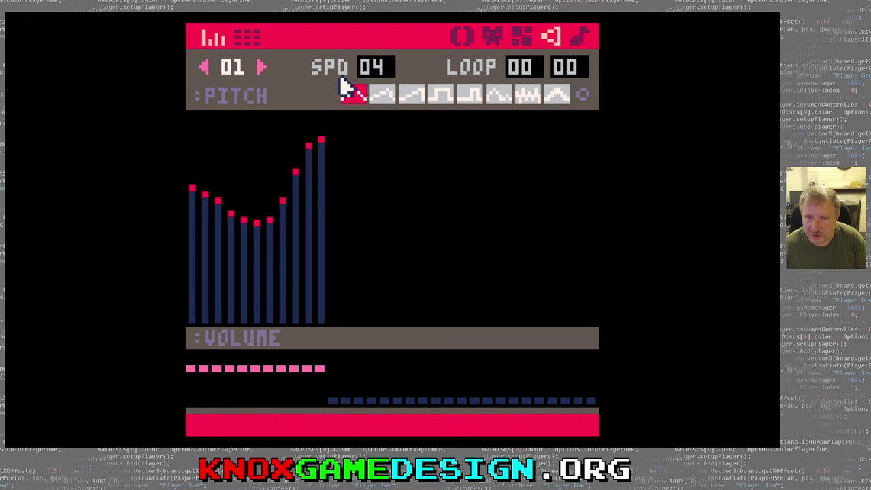
left_click(383, 96)
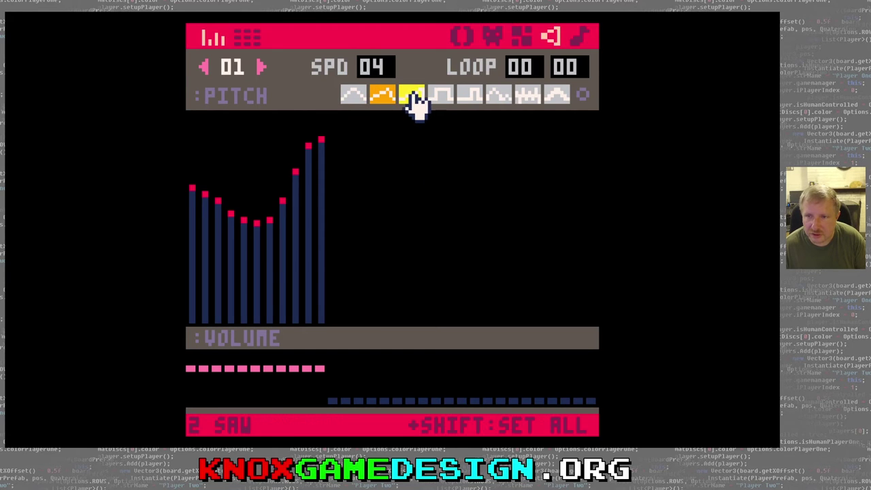
left_click(411, 96)
left_click(439, 96)
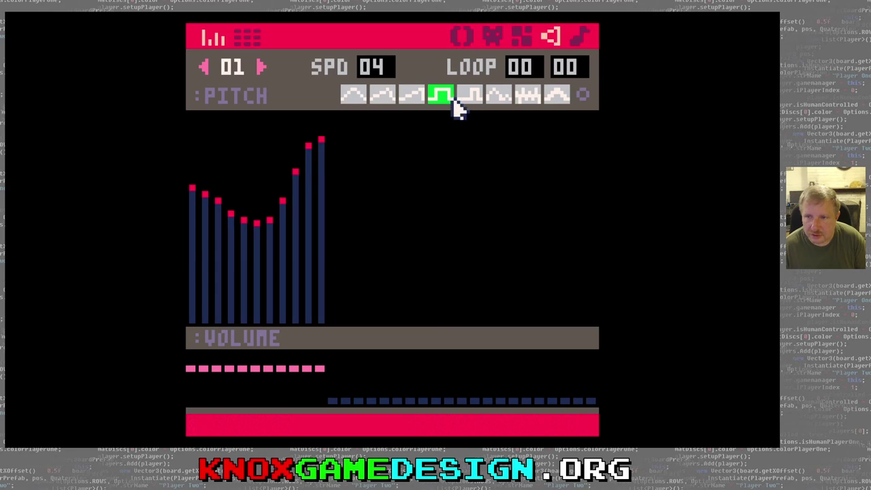
left_click(352, 99)
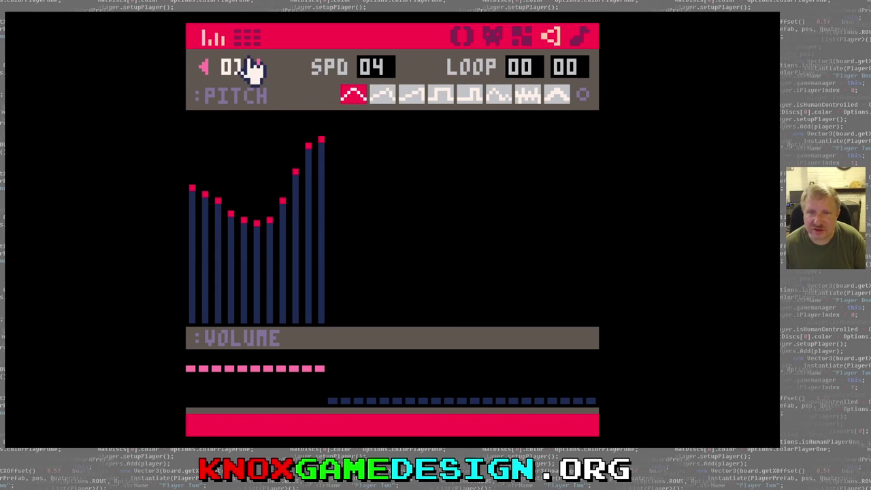
In sound effect 02, draw a dipping then rising run of 13 notes with the second waveform and set the speed to 03
left_click(262, 67)
left_click(386, 98)
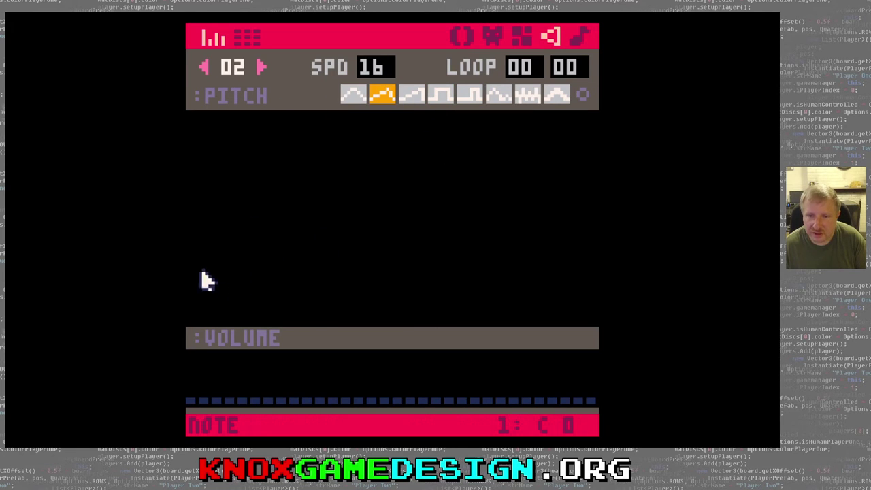
mouse_move(193, 194)
left_mouse_down()
mouse_move(254, 220)
mouse_move(315, 165)
mouse_move(358, 168)
left_mouse_up()
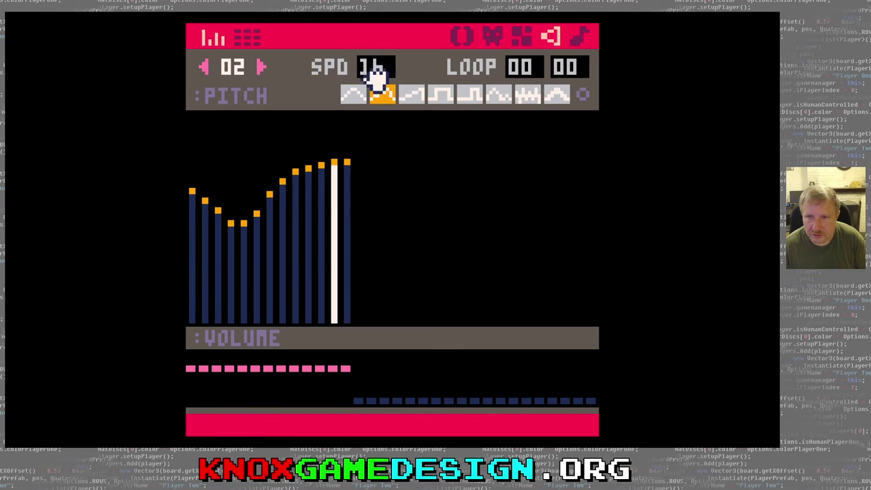
left_click_drag(375, 69, 194, 82)
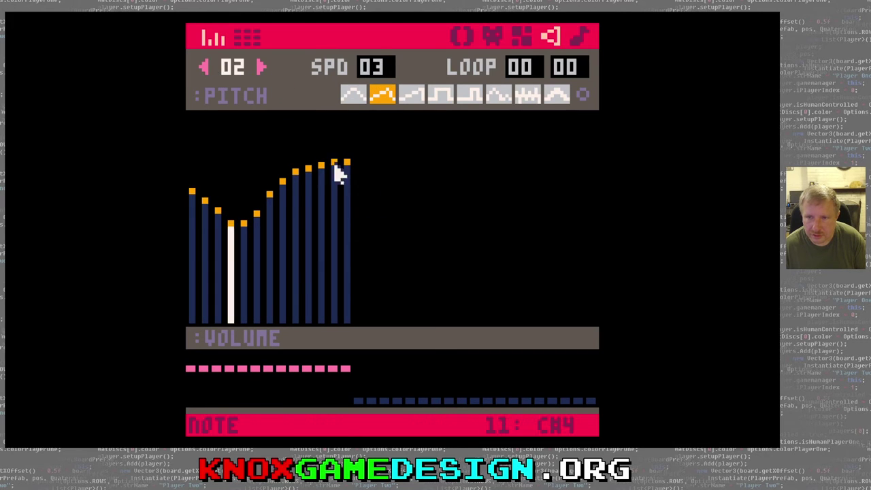
Redraw the 13 notes of sound effect 02 with the saw waveform and again with the square waveform
left_click(411, 99)
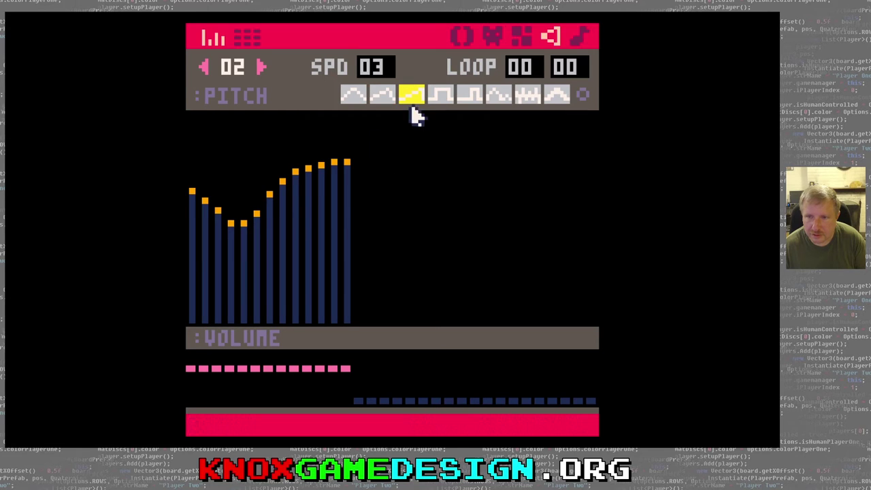
mouse_move(188, 194)
left_mouse_down()
mouse_move(234, 225)
mouse_move(289, 181)
mouse_move(342, 177)
left_mouse_up()
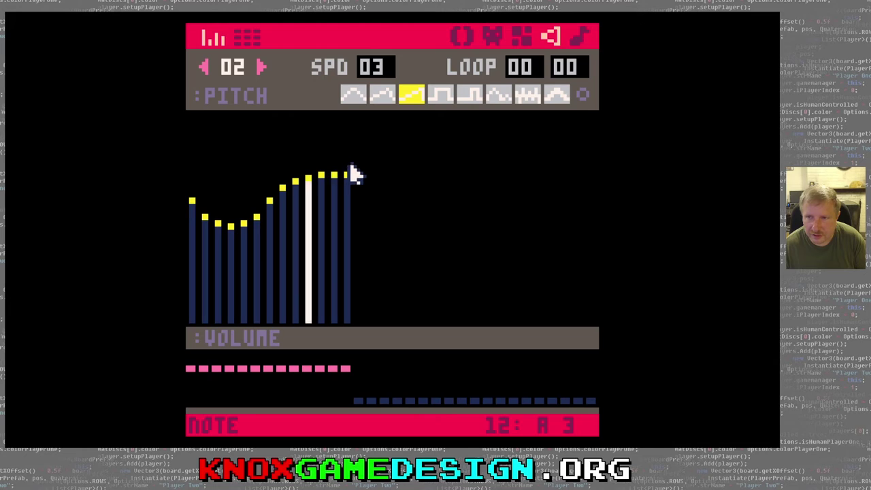
left_click(452, 97)
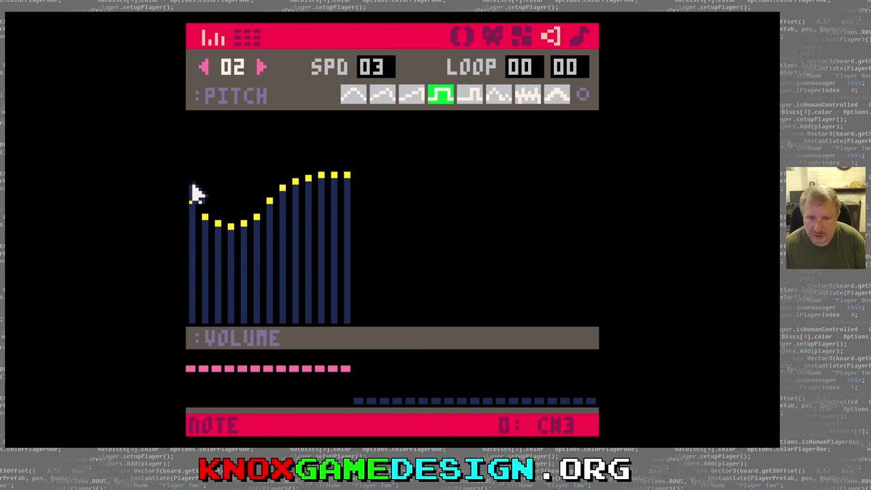
mouse_move(193, 208)
left_mouse_down()
mouse_move(229, 217)
mouse_move(293, 185)
mouse_move(350, 187)
left_mouse_up()
Redraw sound effect 02's notes with the pulse waveform and again with the sixth waveform, playing each version
left_click(466, 94)
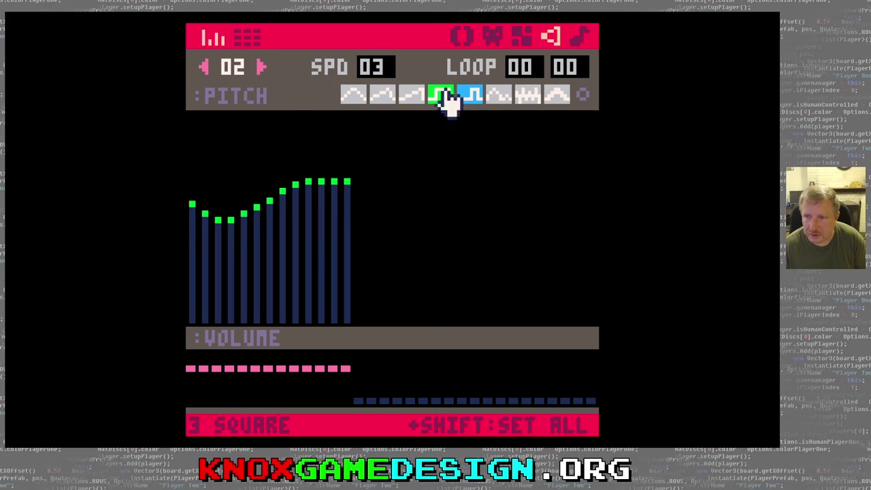
mouse_move(192, 179)
left_mouse_down()
mouse_move(247, 233)
mouse_move(334, 169)
mouse_move(349, 168)
left_mouse_up()
key("space")
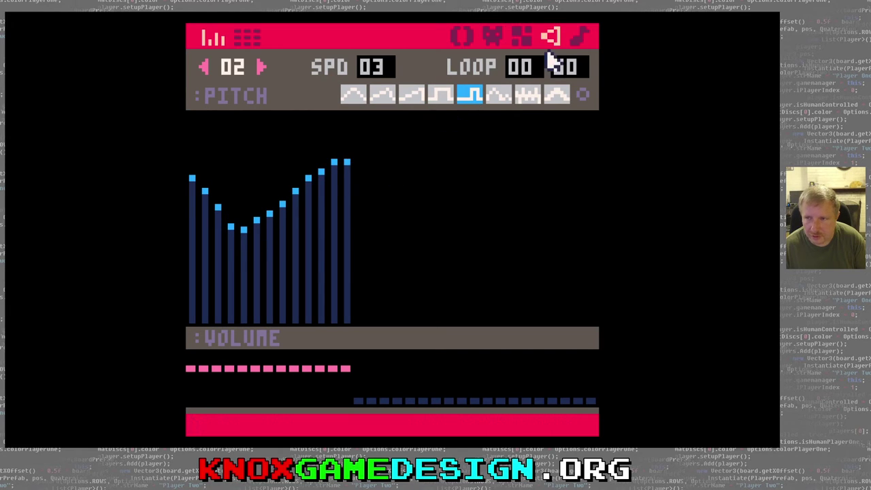
left_click(500, 96)
mouse_move(188, 178)
left_mouse_down()
mouse_move(243, 238)
mouse_move(299, 189)
mouse_move(349, 171)
left_mouse_up()
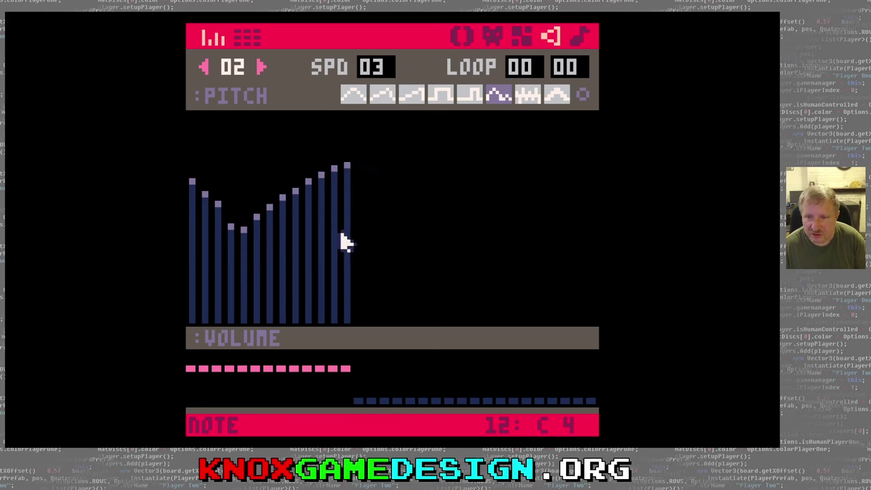
key("space")
key("space")
key("space")
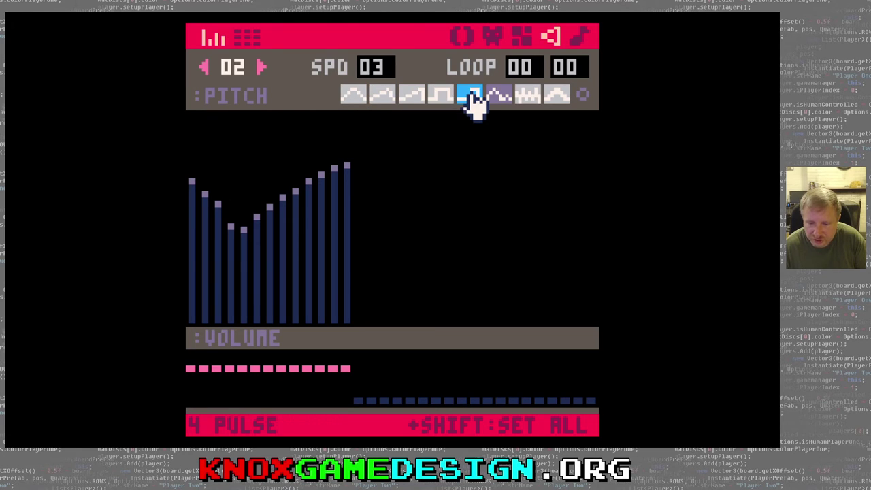
Redraw sound effect 02's notes with the seventh waveform and again with the eighth waveform, playing each version
left_click(526, 97)
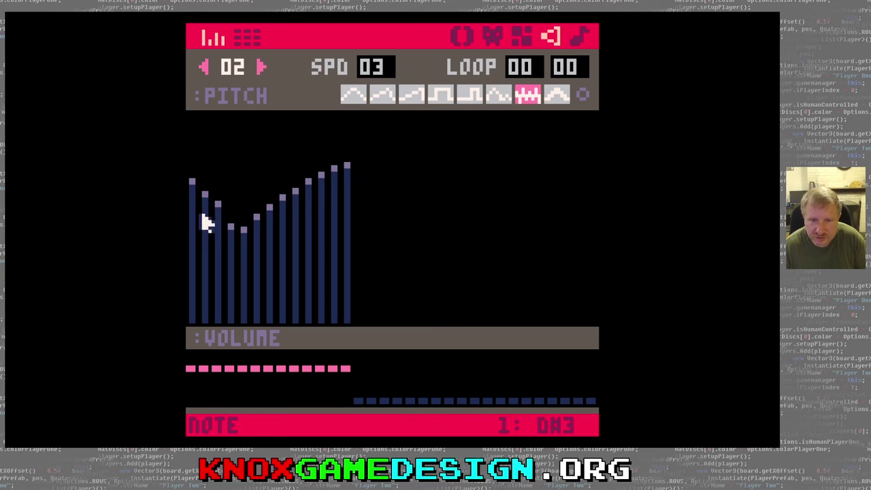
mouse_move(190, 185)
left_mouse_down()
mouse_move(231, 218)
mouse_move(263, 215)
mouse_move(342, 179)
left_mouse_up()
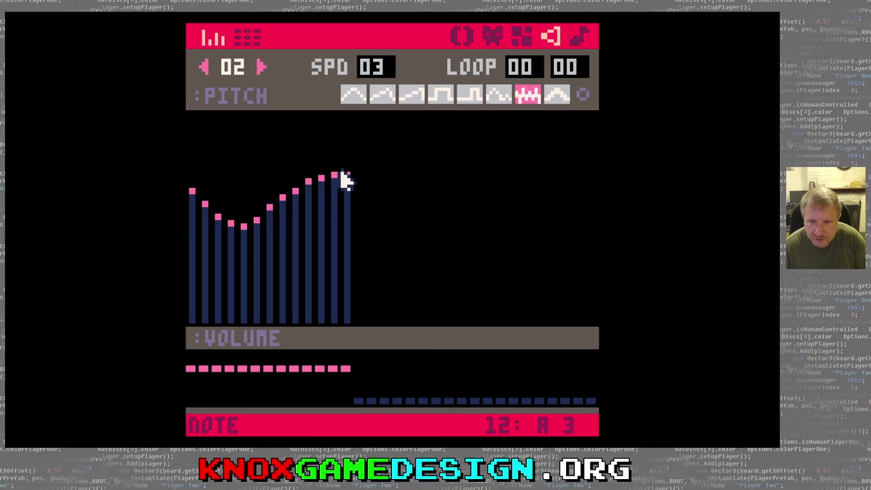
key("space")
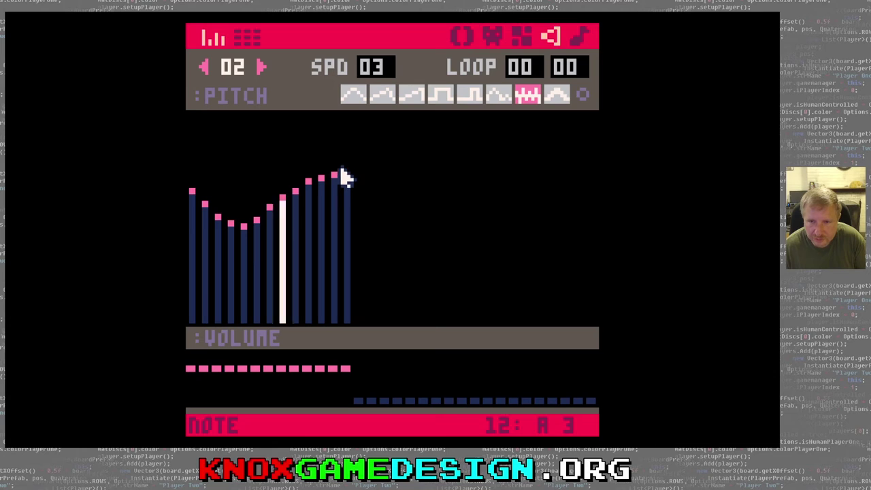
left_click(556, 97)
mouse_move(196, 202)
left_mouse_down()
mouse_move(222, 225)
mouse_move(251, 228)
mouse_move(353, 186)
left_mouse_up()
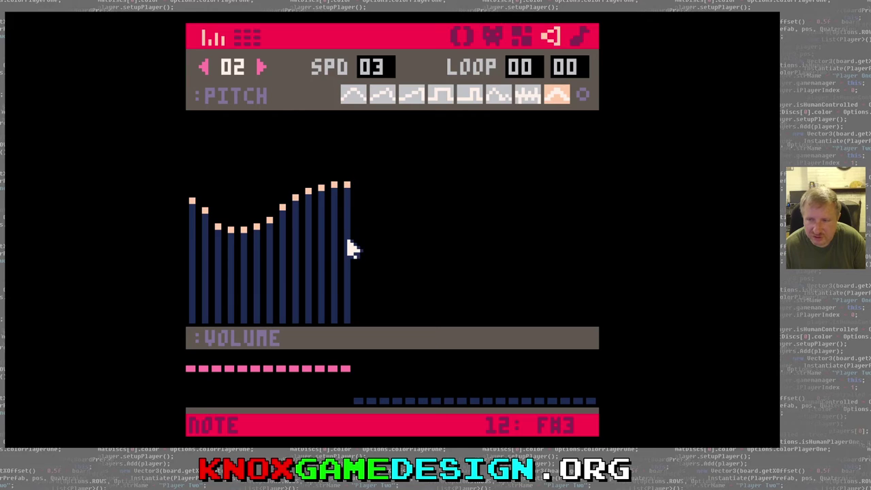
key("space")
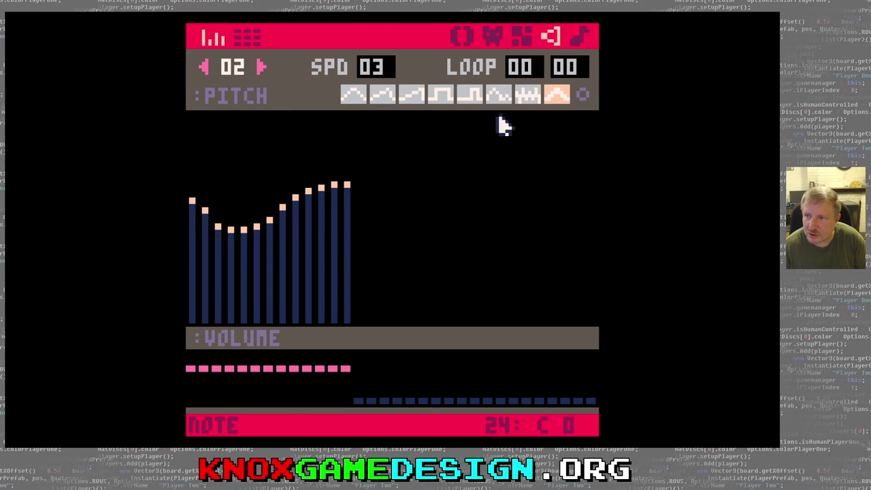
Redraw sound effect 02 as 14 notes using SFX instrument 2, play it, and turn SFX instruments off
left_click(583, 96)
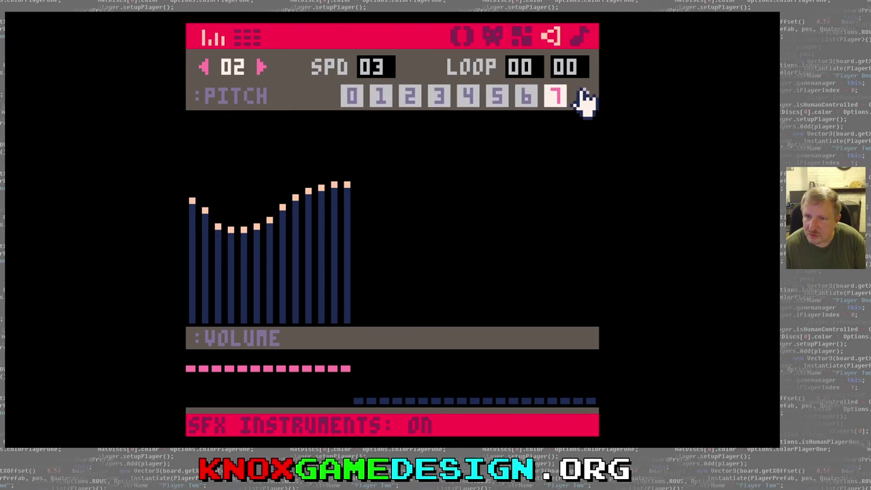
left_click(469, 98)
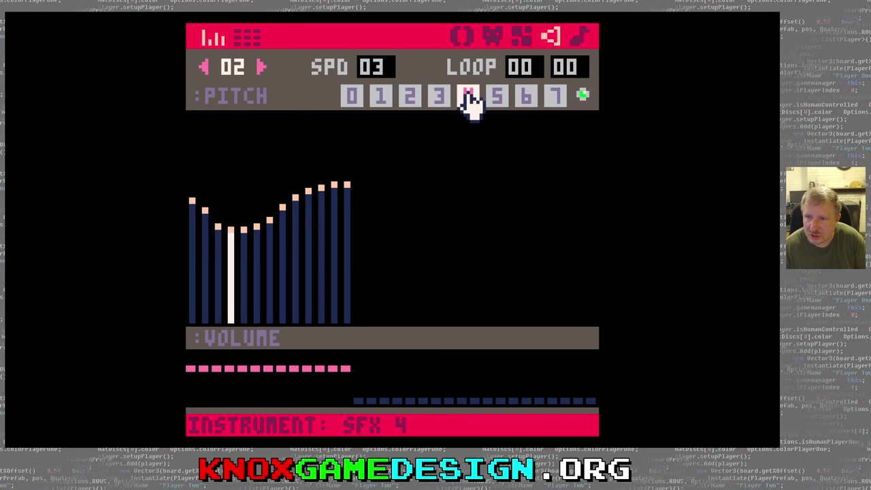
left_click(411, 99)
mouse_move(195, 210)
left_mouse_down()
mouse_move(222, 231)
mouse_move(264, 230)
mouse_move(356, 184)
left_mouse_up()
key("space")
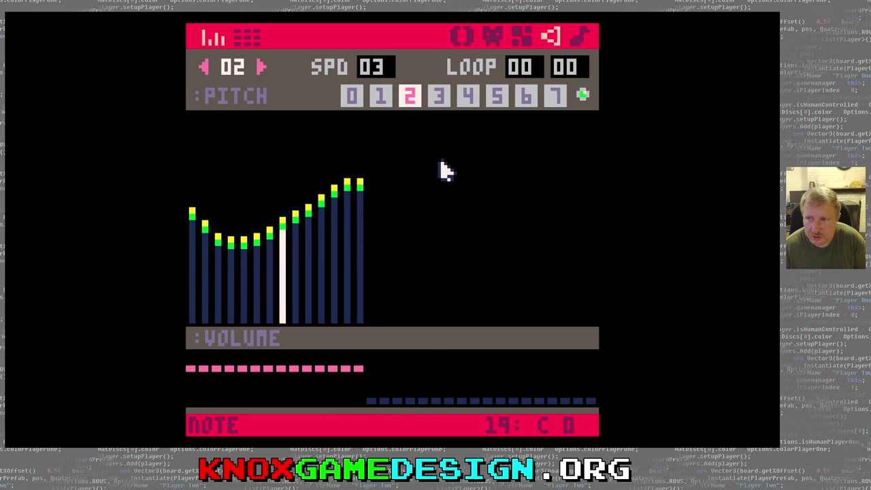
left_click(583, 99)
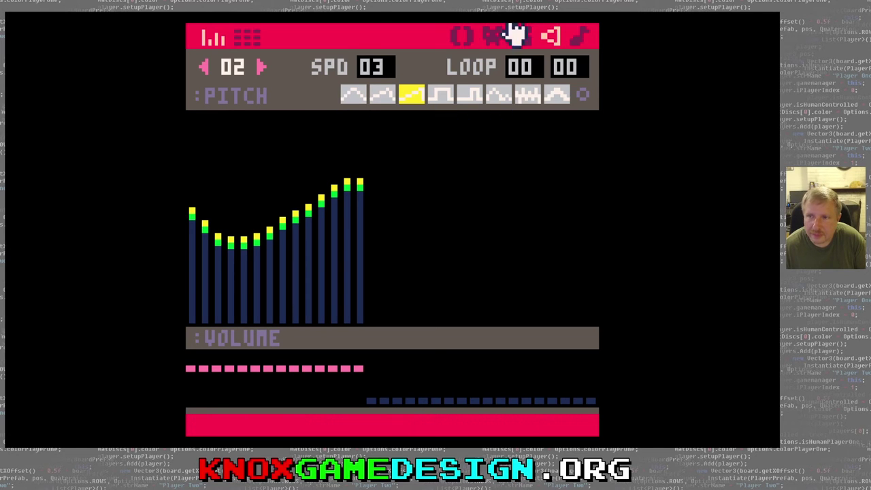
Open the code editor and walk through the _update function line by line to the end of the key-release check
left_click(462, 37)
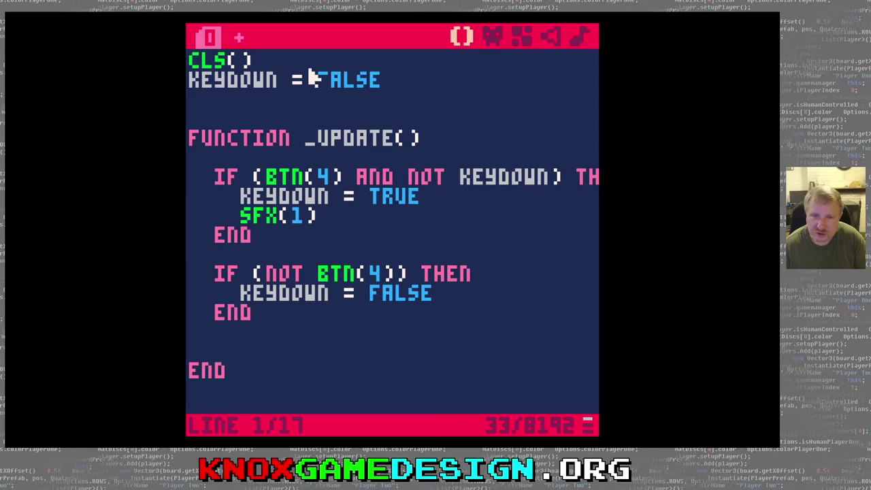
key("Down")
key("Down")
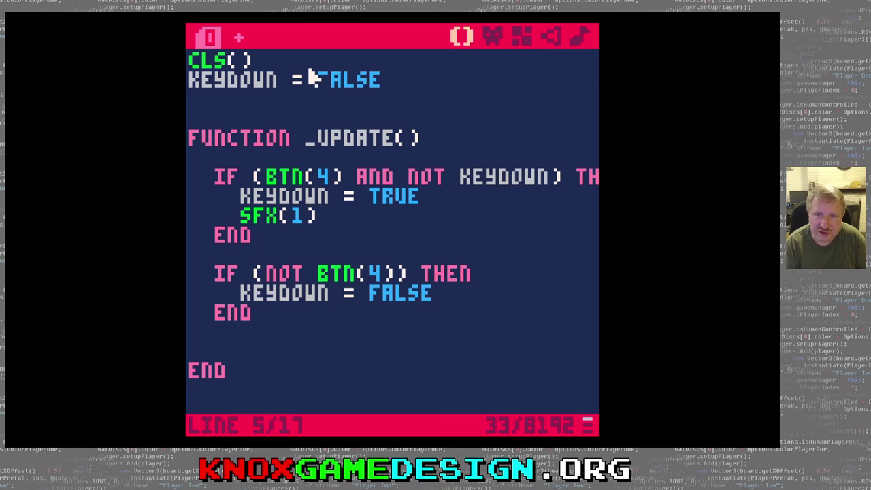
key("Down")
key("Down")
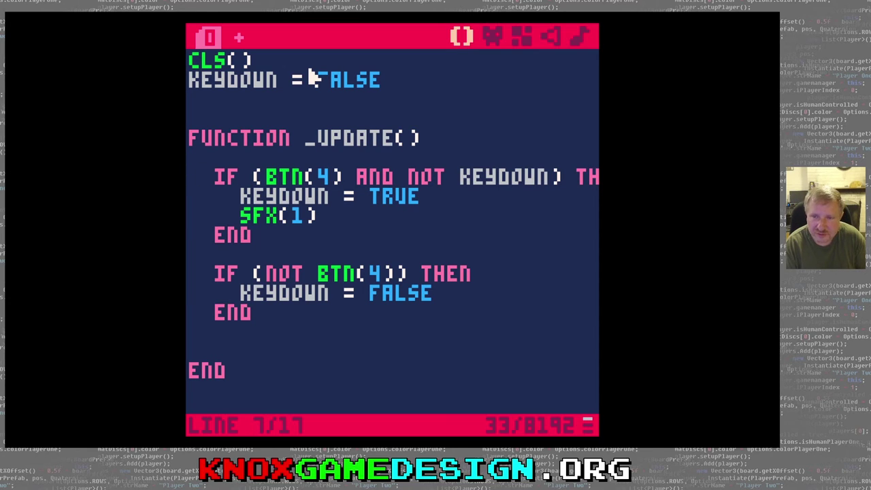
key("Down")
key("Down")
key("Down")
key("Down")
key("Down")
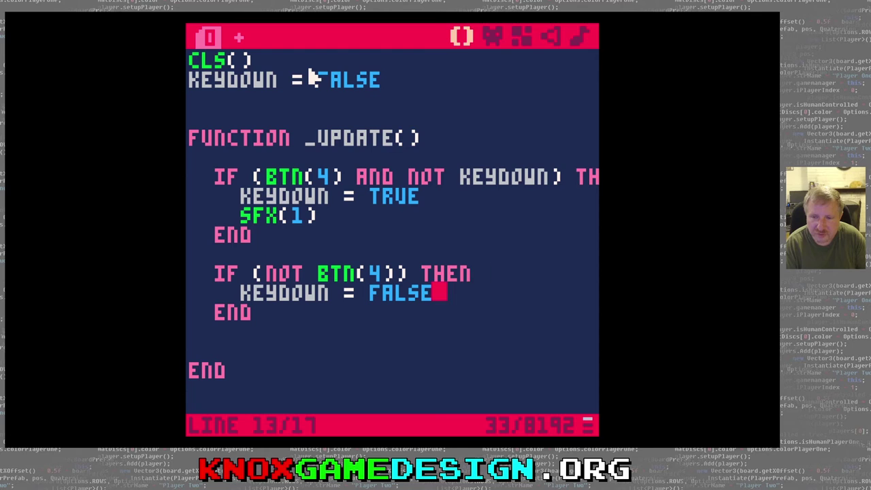
key("Down")
Switch back and forth between the code editor and the command console, finishing at the console prompt
key("Escape")
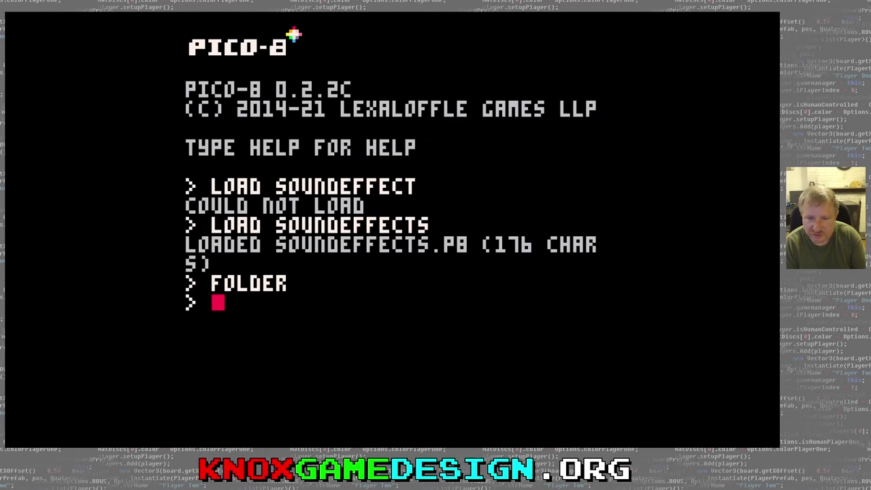
key("Escape")
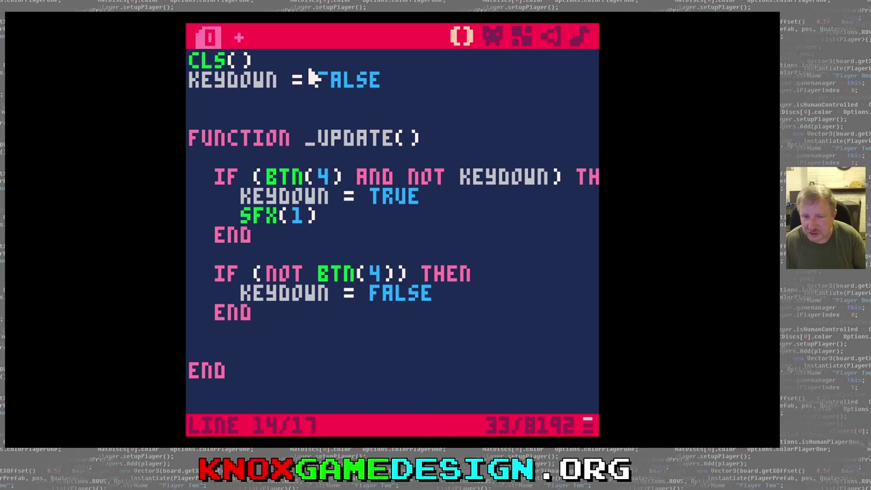
key("Escape")
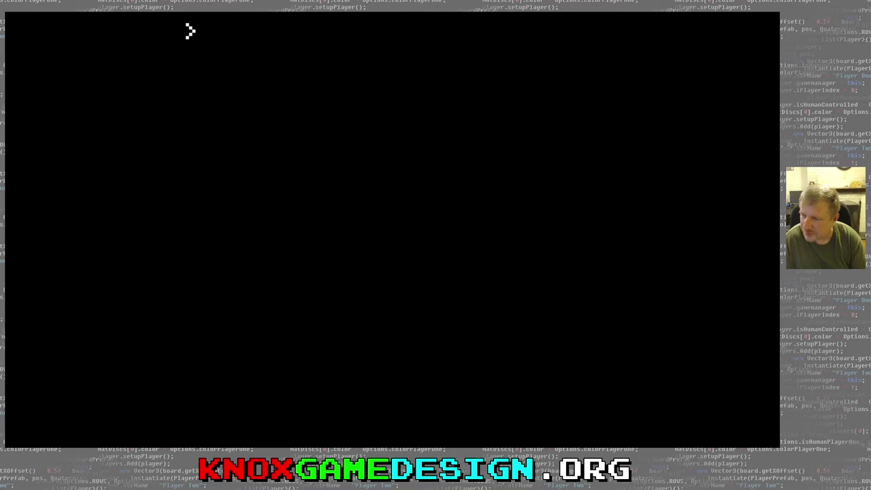
key("Escape")
key("Escape")
key("Escape")
key("Escape")
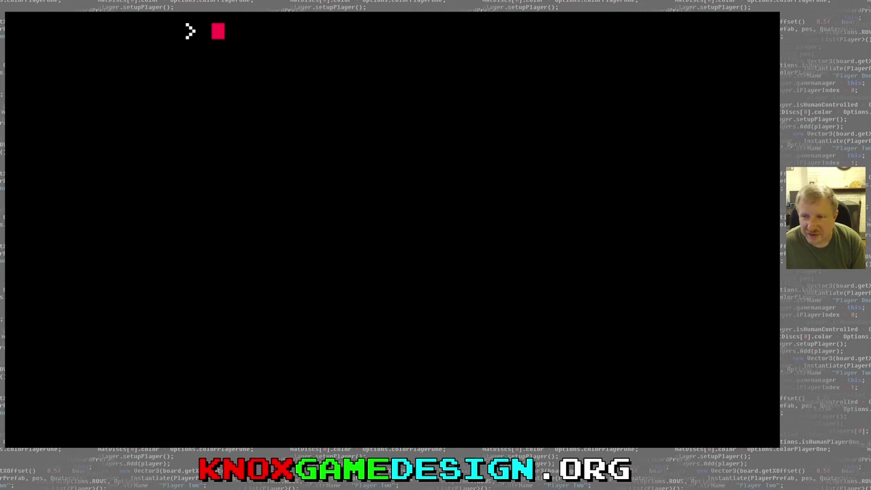
key("Escape")
key("Escape")
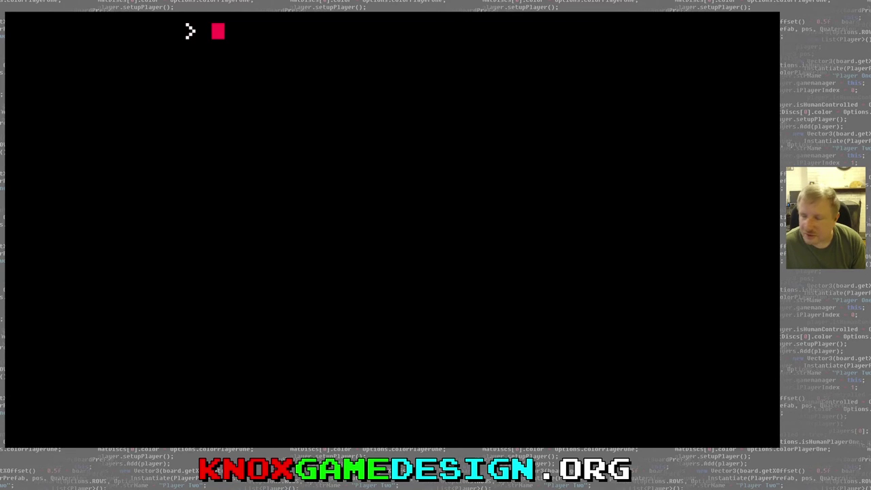
key("Escape")
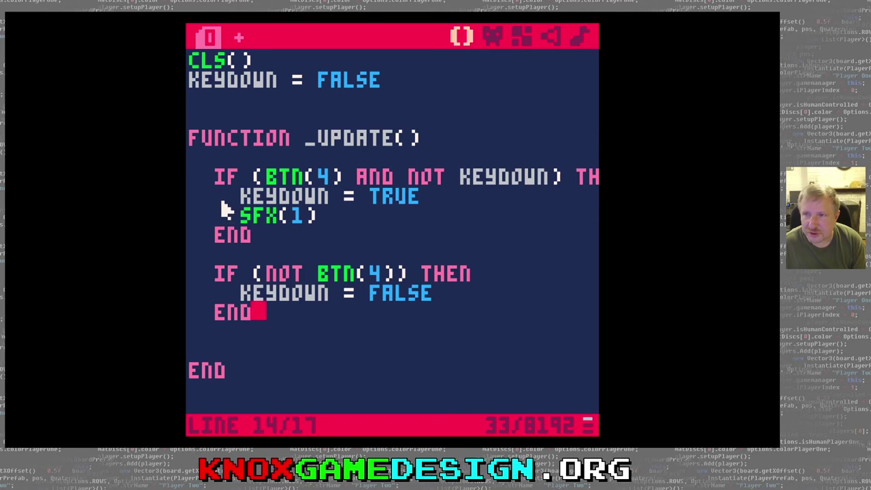
key("Escape")
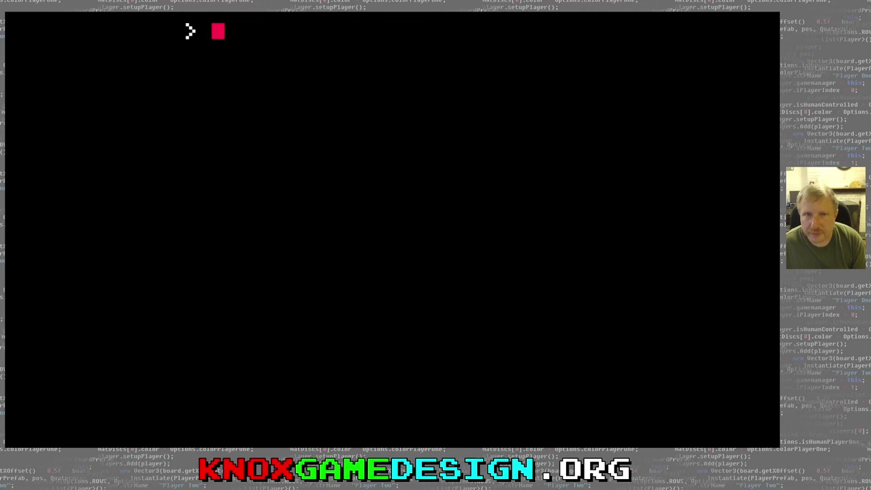
key("Escape")
key("Escape")
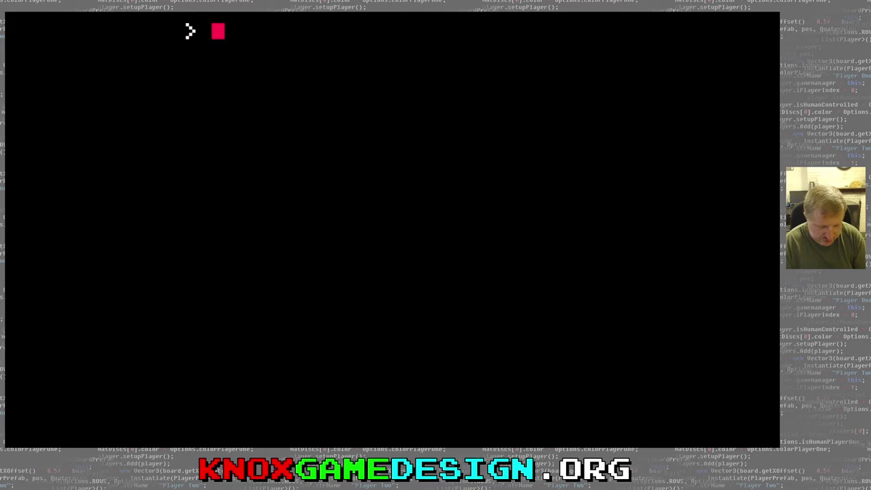
type("shutdown")
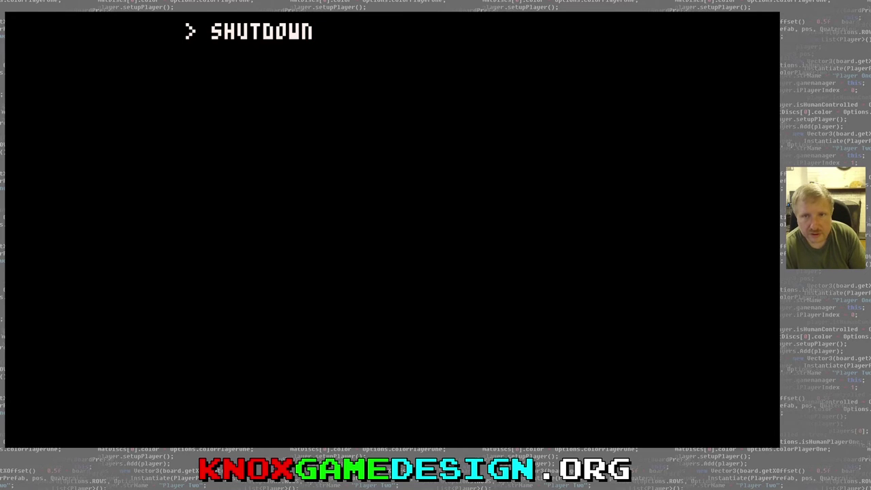
key("Return")
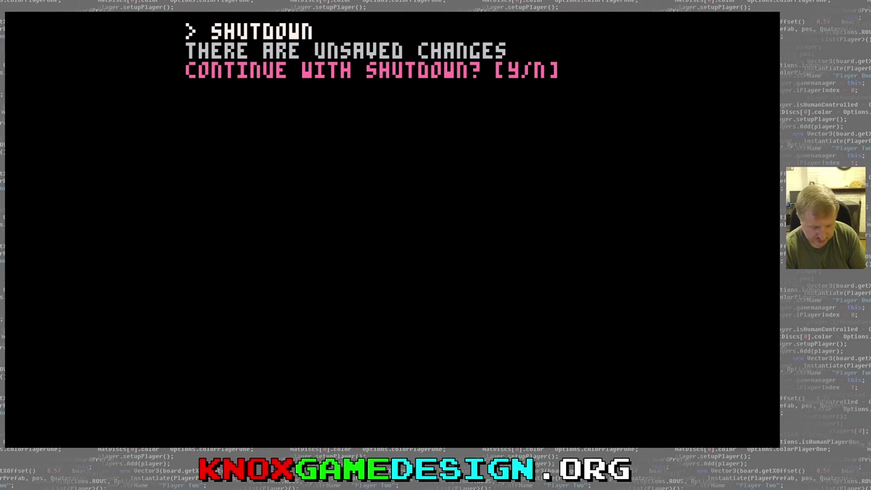
key("n")
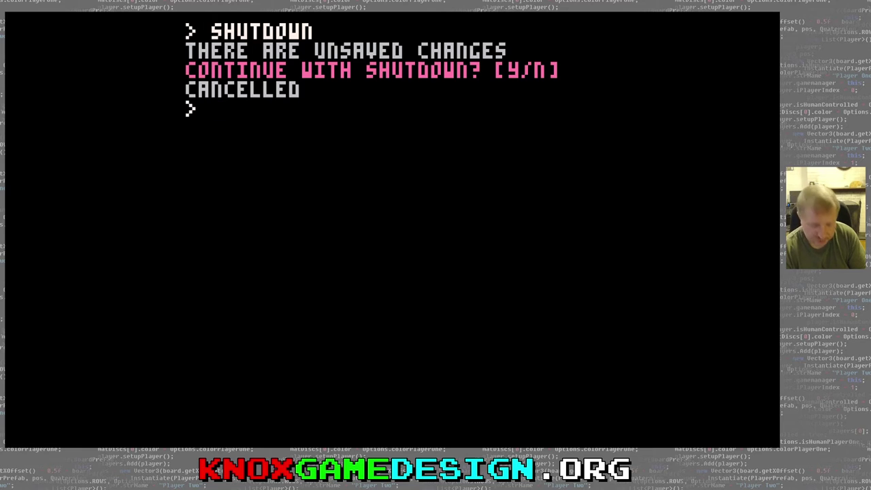
Shut down PICO-8 with the shutdown command from the console, discarding the unsaved changes
type("shutdown")
key("Return")
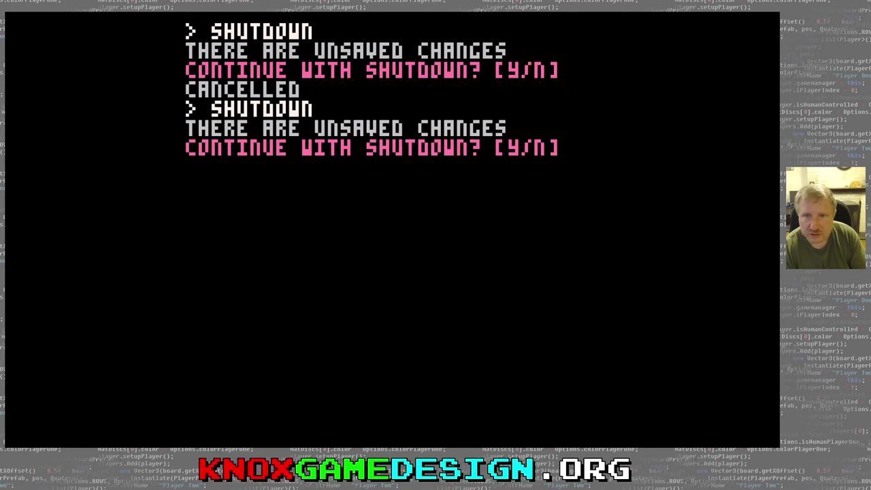
key("y")
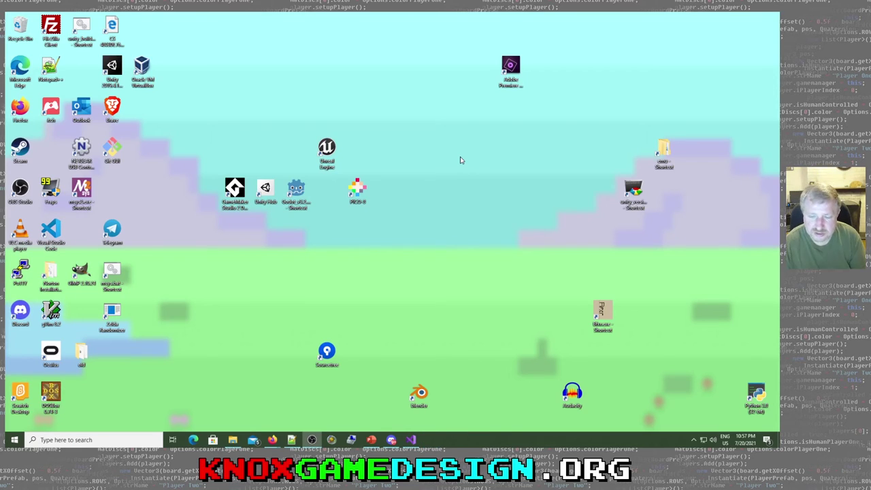
Switch to PowerPoint, present slide 12 of sound_effects.pptx full screen, and minimize the presentation after ending the show
left_click(370, 440)
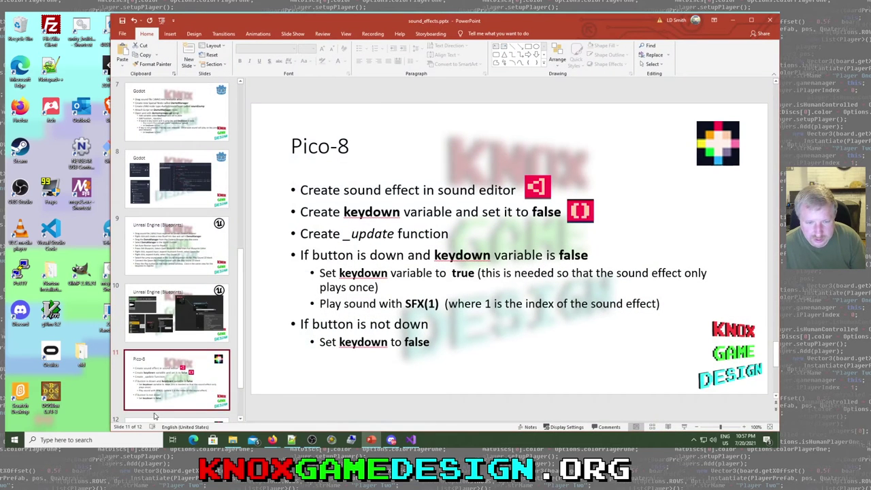
scroll(187, 400, "down", 1)
left_click(187, 400)
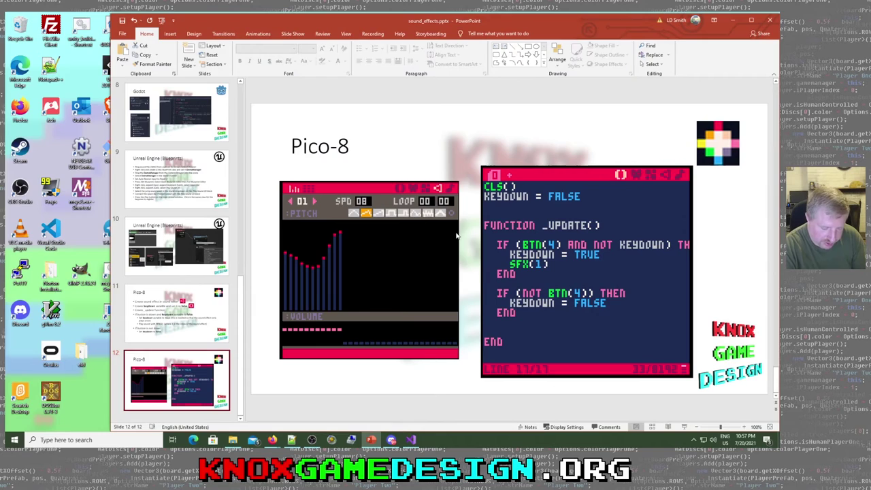
key("shift+F5")
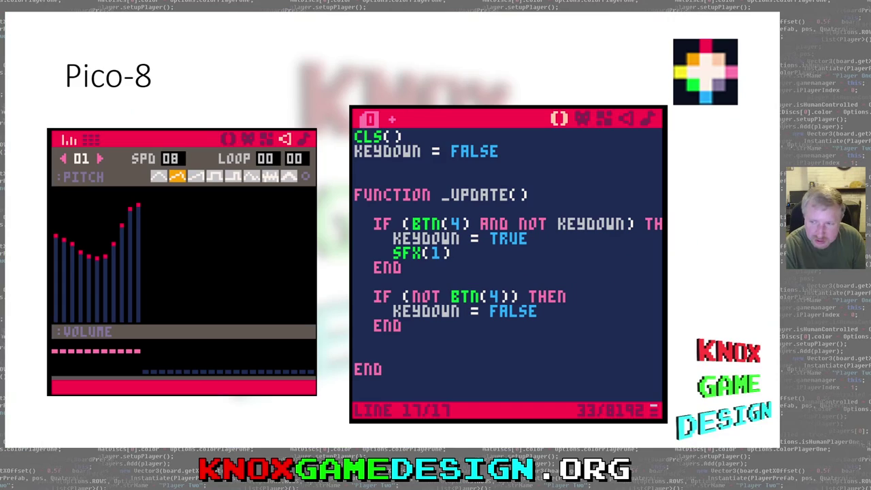
left_click(461, 362)
left_click(460, 361)
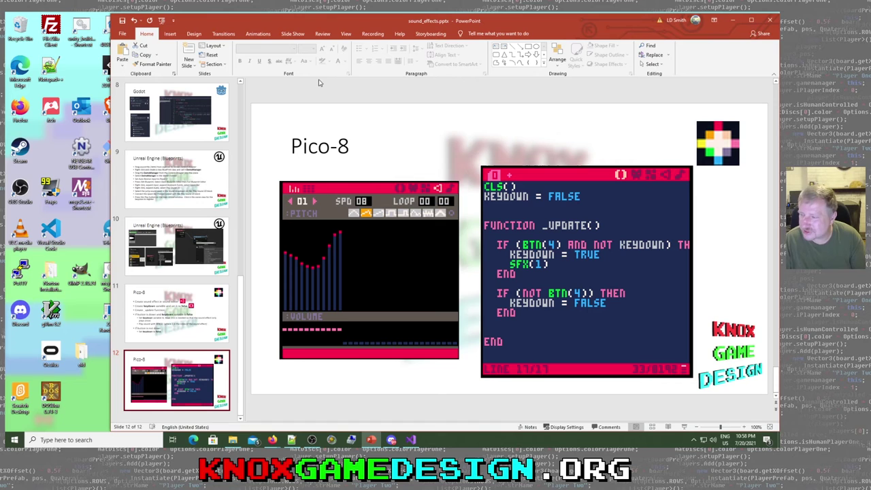
left_click_drag(264, 29, 168, 38)
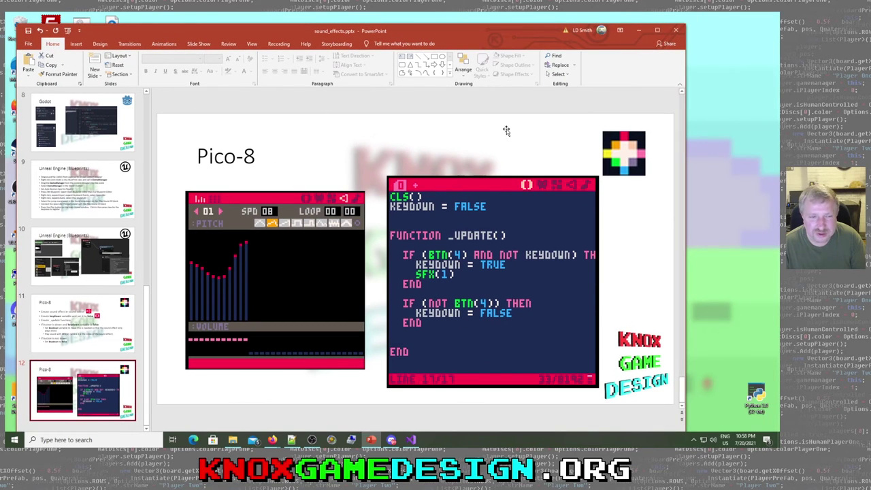
left_click(639, 31)
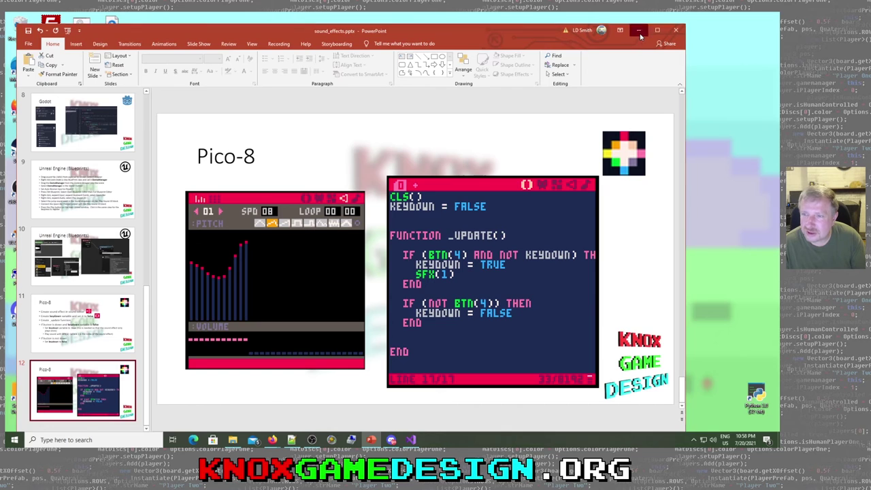
Switch to Discord and open the street lamp concept sketch from the general channel in the web browser
left_click(391, 440)
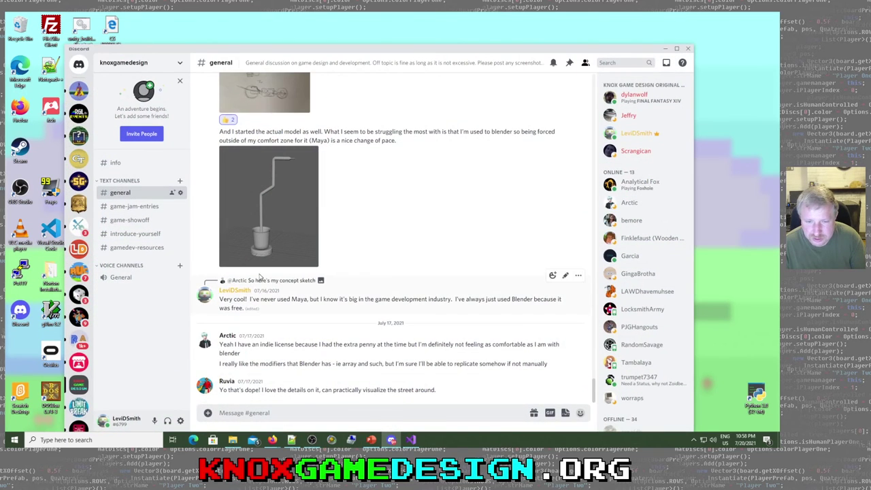
scroll(275, 143, "up", 5)
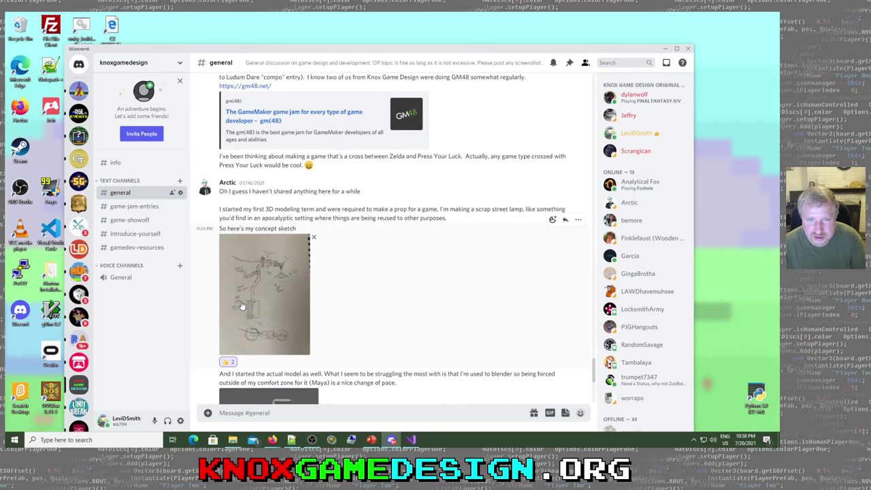
left_click(263, 306)
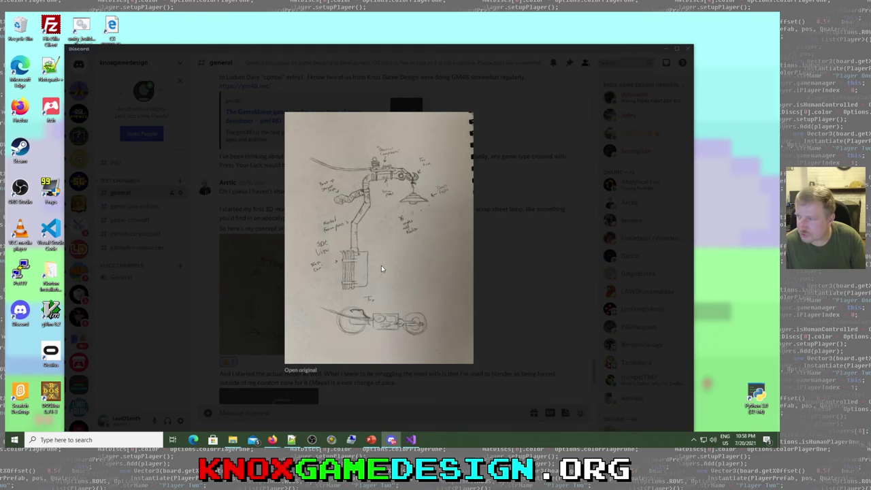
right_click(403, 204)
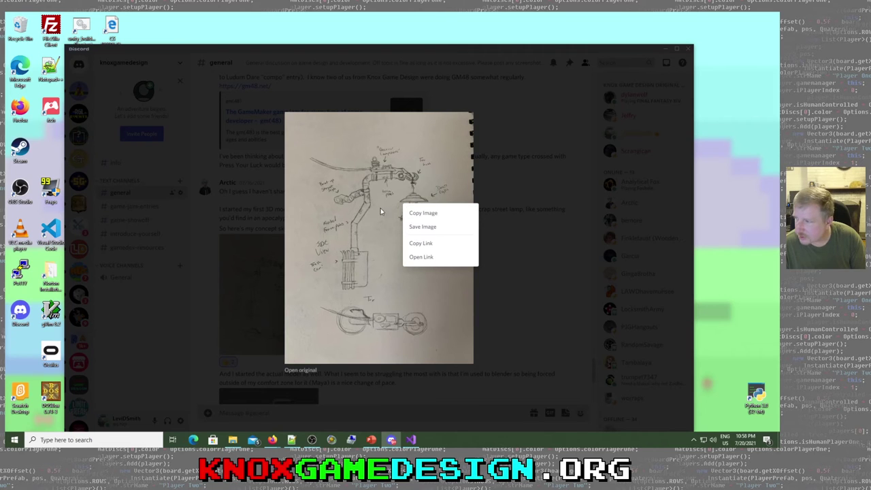
left_click(430, 259)
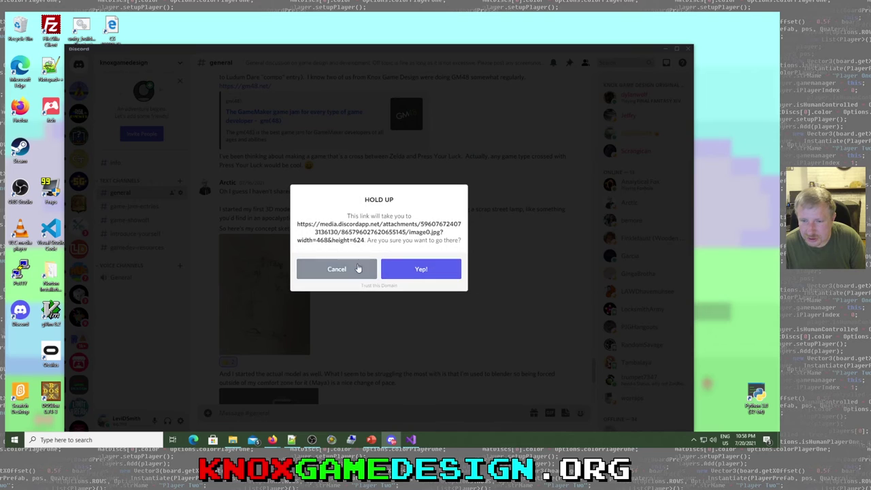
left_click(409, 272)
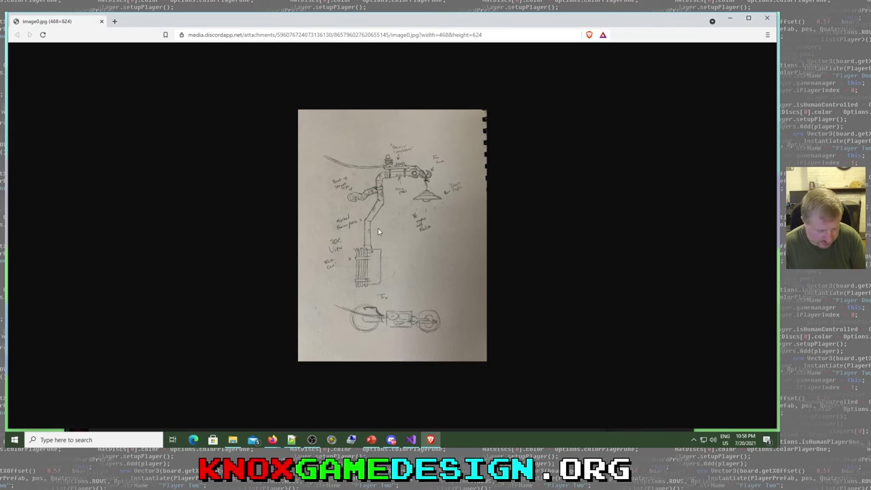
Examine the street lamp sketch enlarged to 175% in the browser and minimize the browser window
scroll(377, 228, "up", 4, "ctrl")
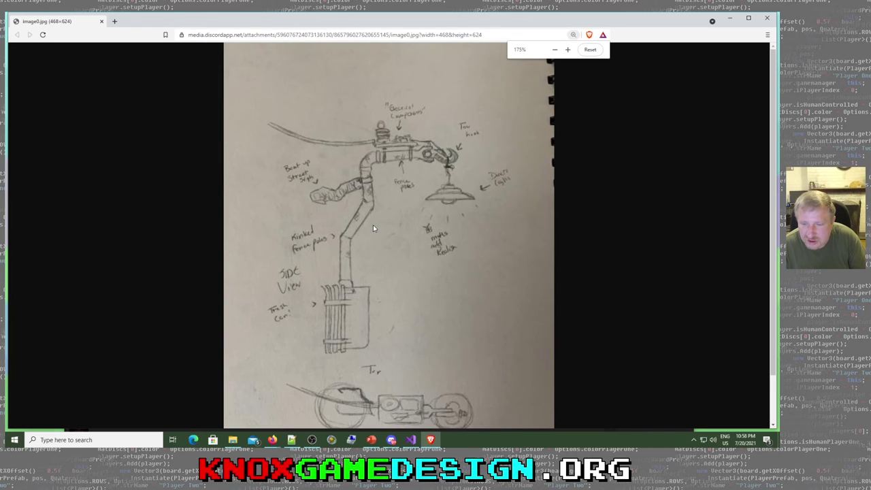
scroll(373, 228, "down", 1, "ctrl")
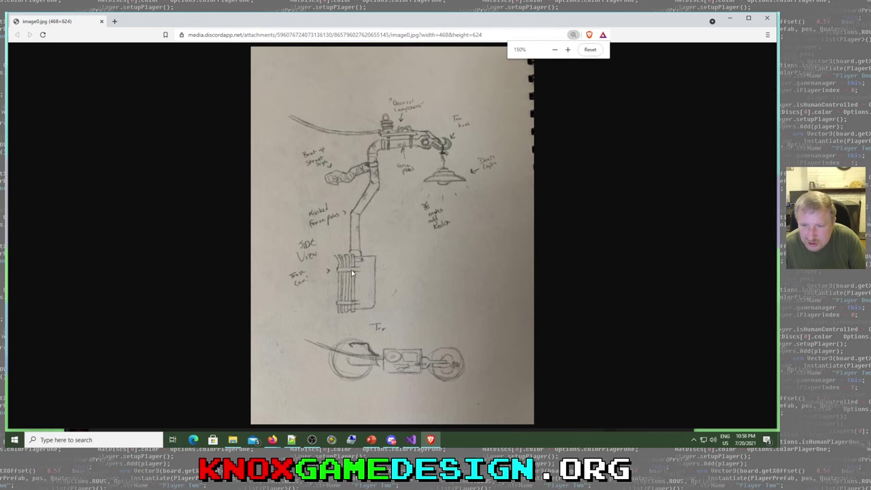
scroll(351, 269, "up", 2, "ctrl")
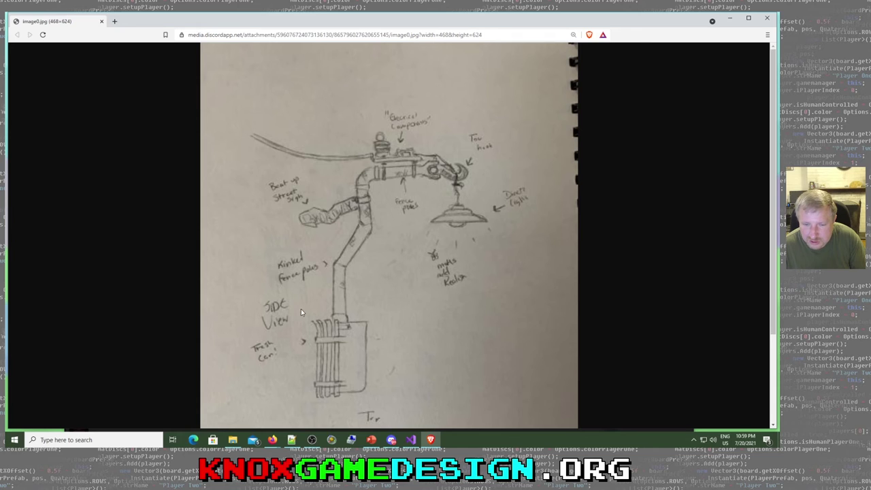
scroll(301, 307, "down", 1, "ctrl")
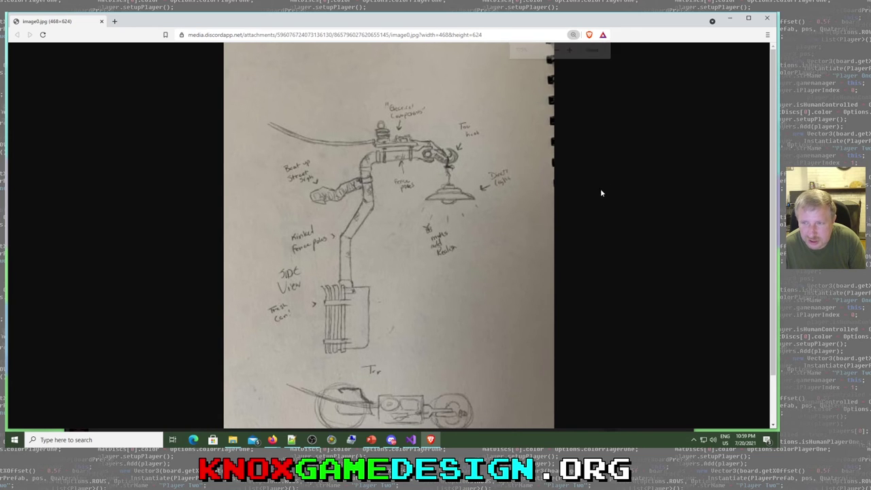
left_click(730, 18)
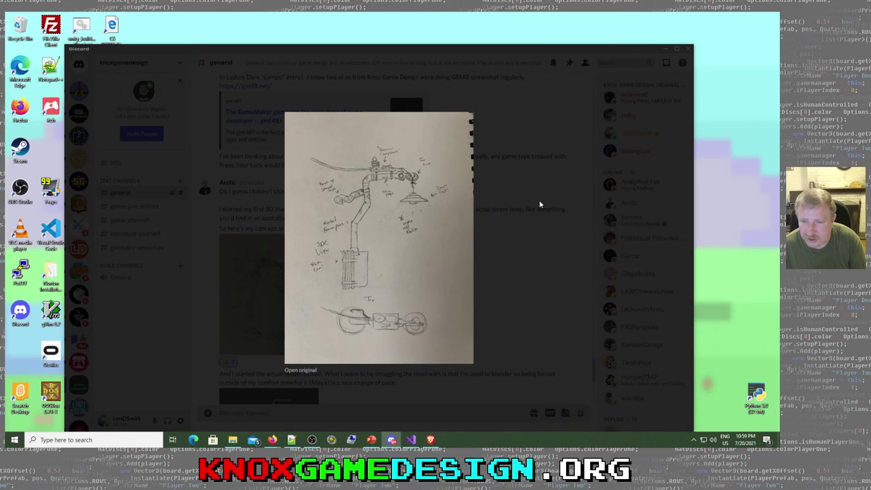
View the street lamp's 3D model image enlarged in Discord and highlight the mention of Maya in its message
left_click(524, 276)
scroll(308, 294, "down", 2)
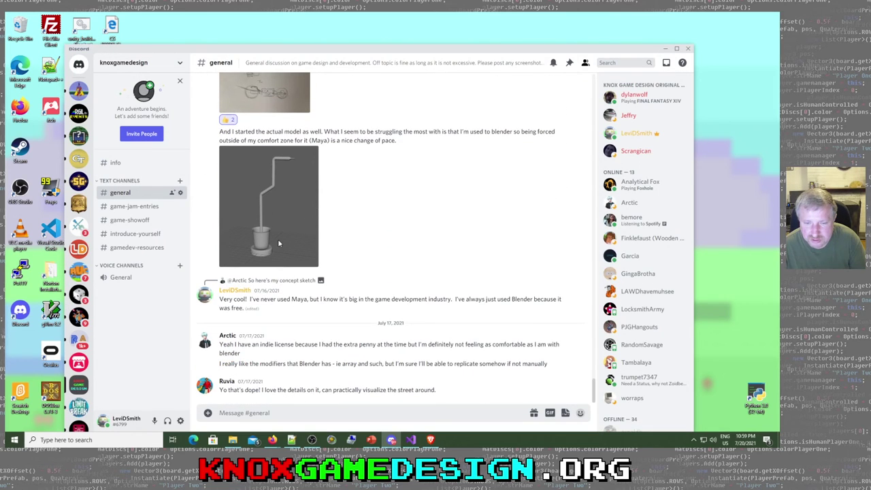
left_click(289, 209)
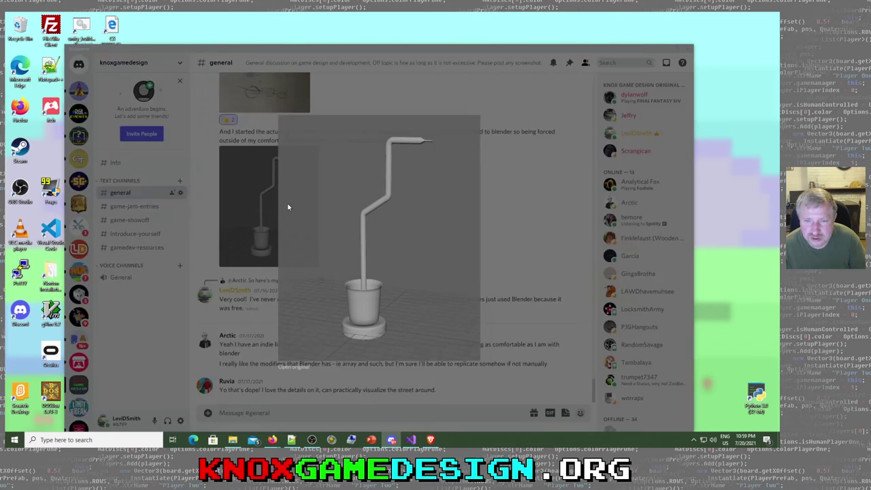
left_click(459, 282)
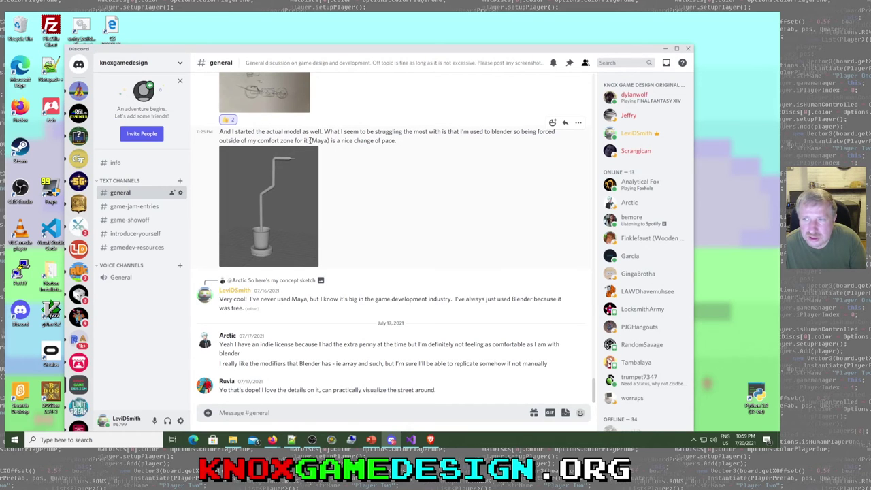
left_click_drag(290, 140, 340, 141)
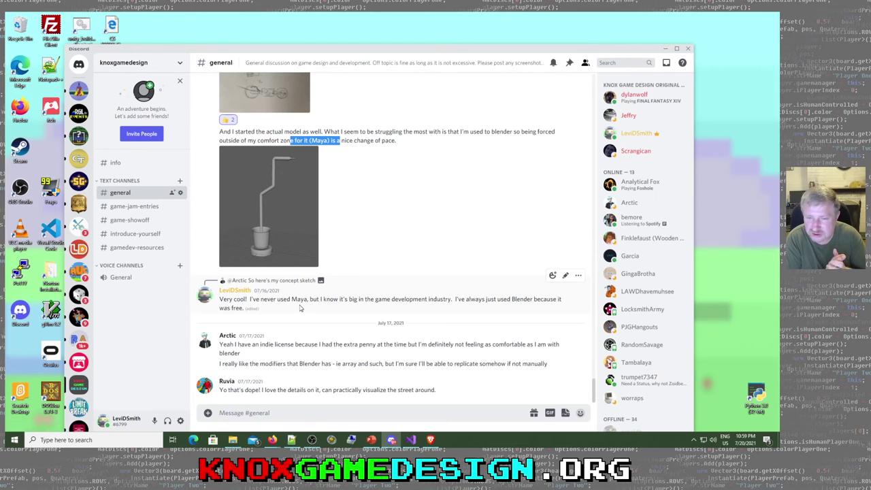
scroll(304, 312, "up", 3)
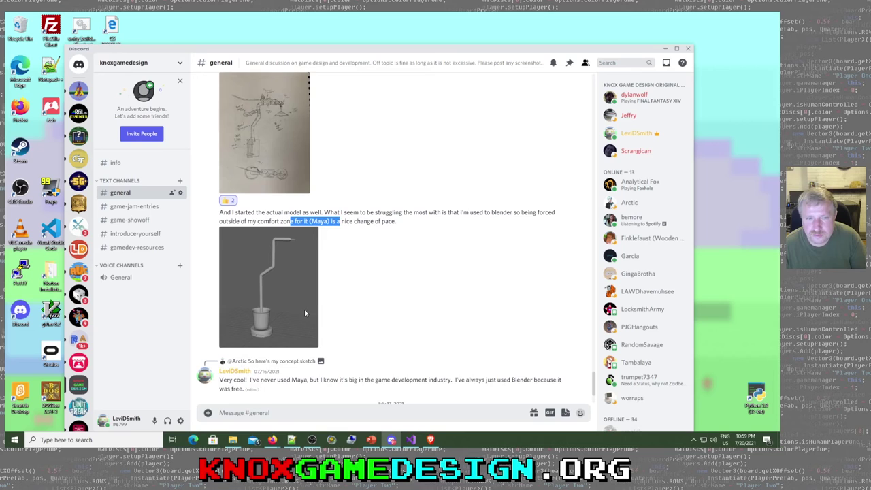
Look through the Discord server's member list down to the last offline members
mouse_move(272, 442)
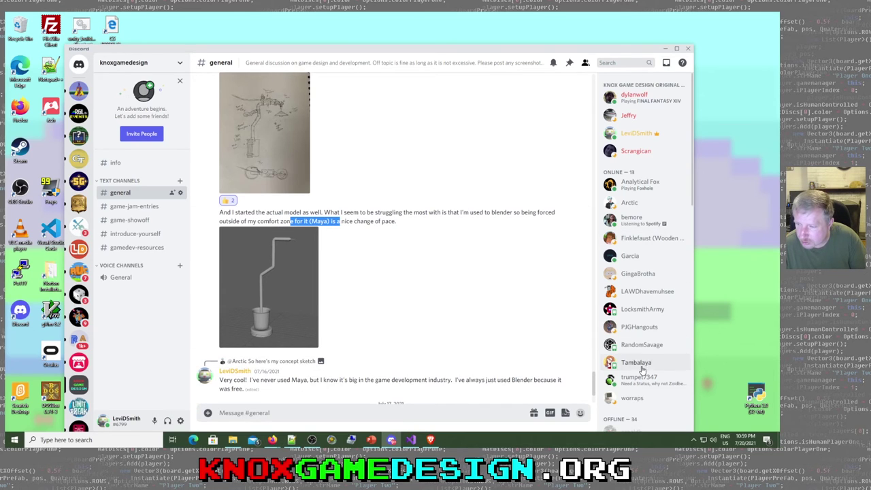
scroll(631, 268, "down", 3)
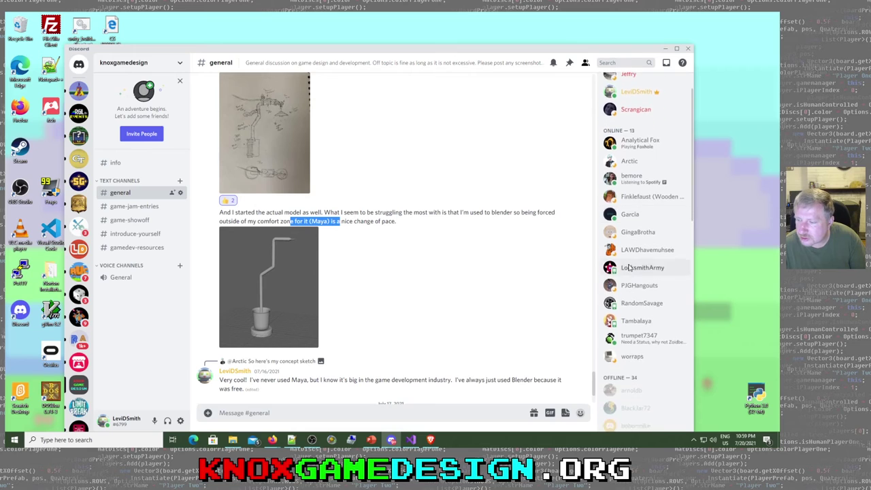
scroll(630, 269, "down", 6)
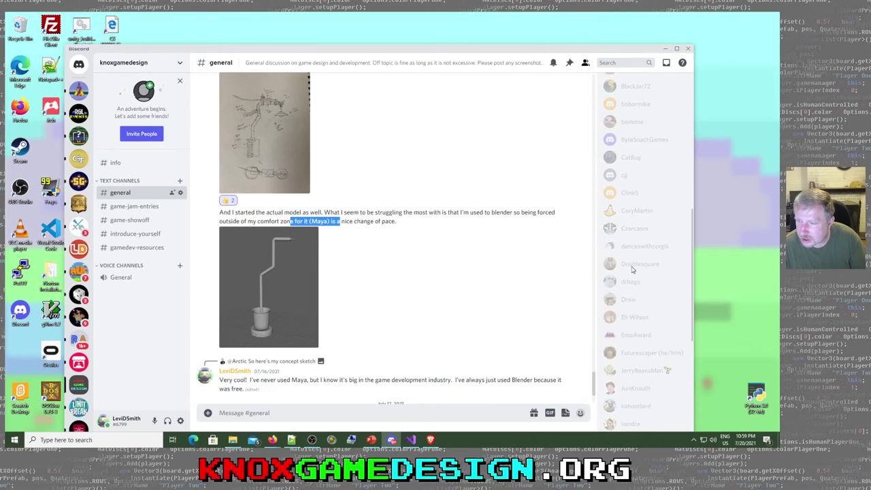
scroll(632, 269, "down", 6)
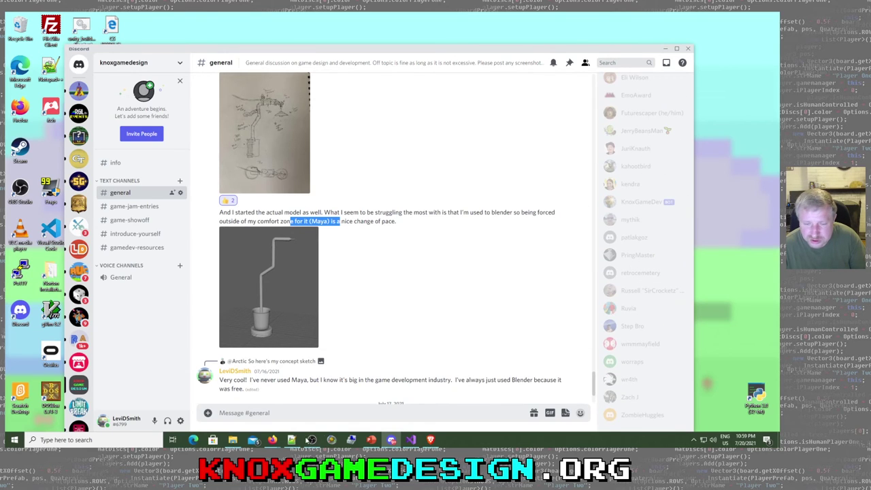
Switch to the Frick N Frack Games site's window in Firefox and move it to the desktop's upper-left corner
left_click(272, 439)
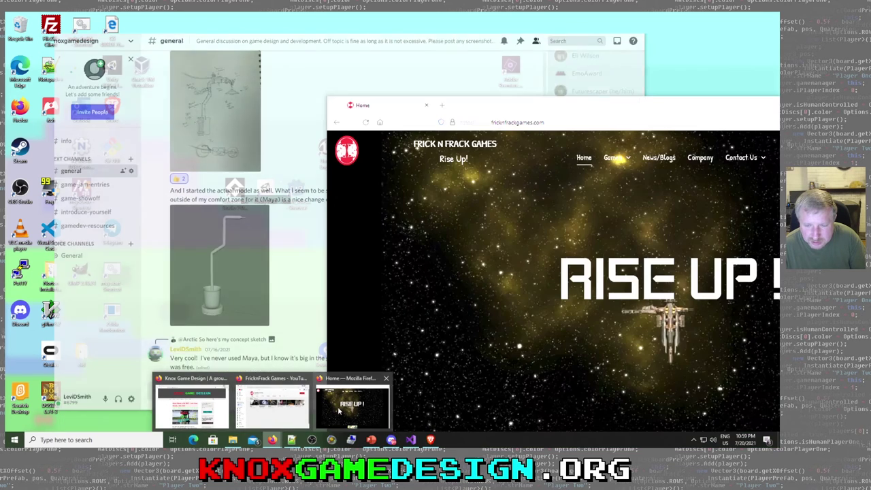
left_click(341, 411)
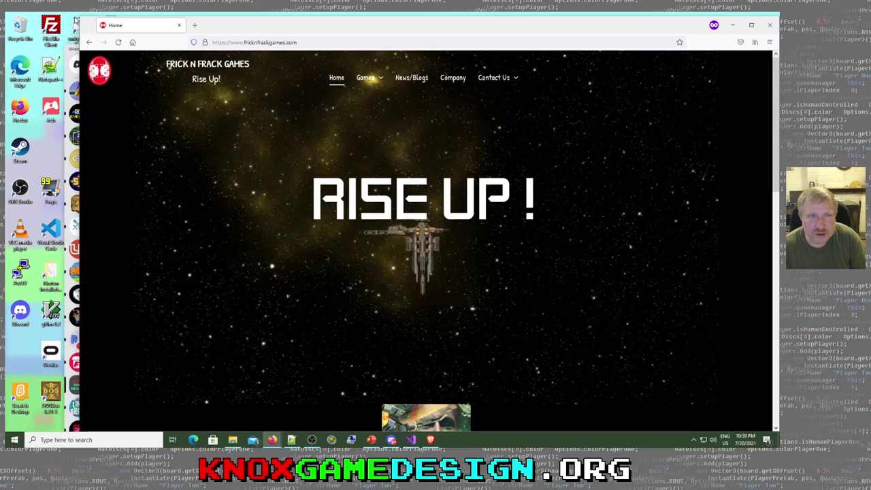
left_click_drag(79, 13, 6, 9)
Open the site's Company page and read its Who We Are section
mouse_move(346, 95)
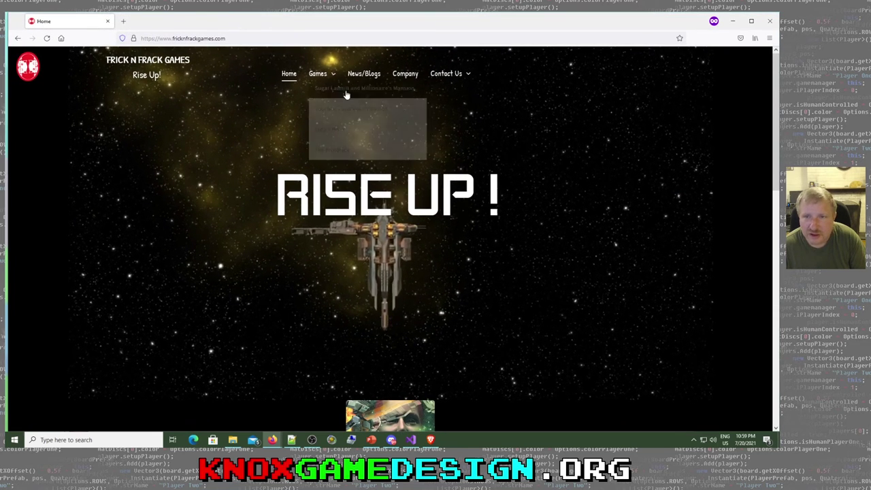
left_click(397, 73)
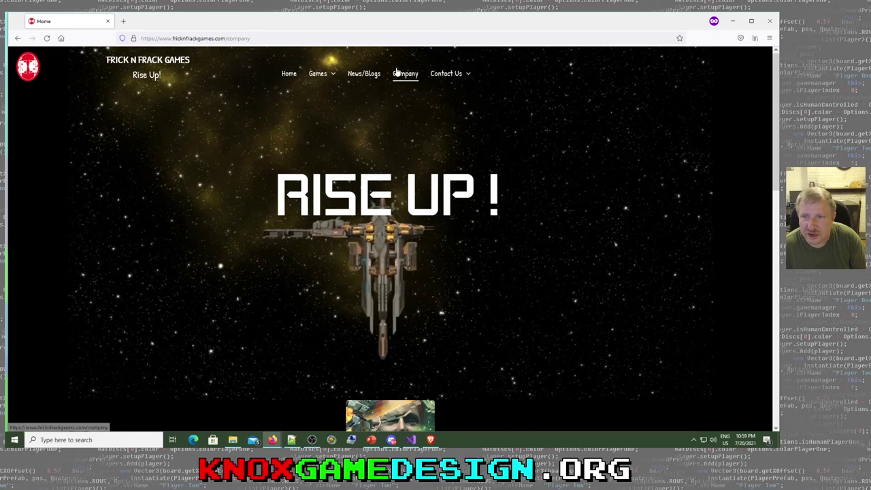
scroll(337, 288, "down", 3)
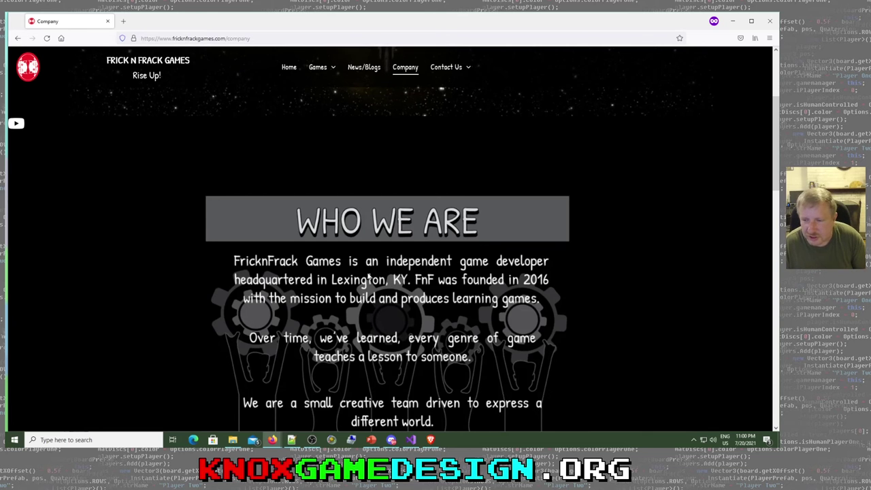
scroll(407, 301, "down", 2)
scroll(408, 301, "up", 4)
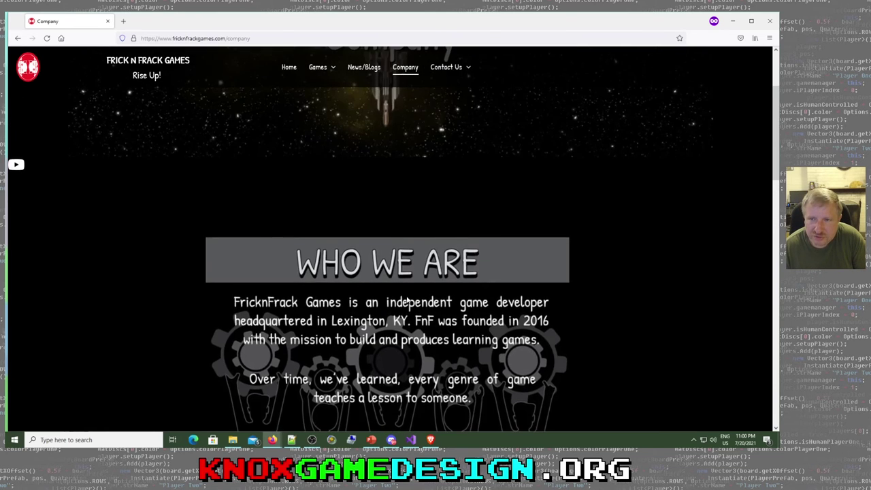
View the Support and Information sections of the contact page, followed by the News/Blogs posts
mouse_move(443, 82)
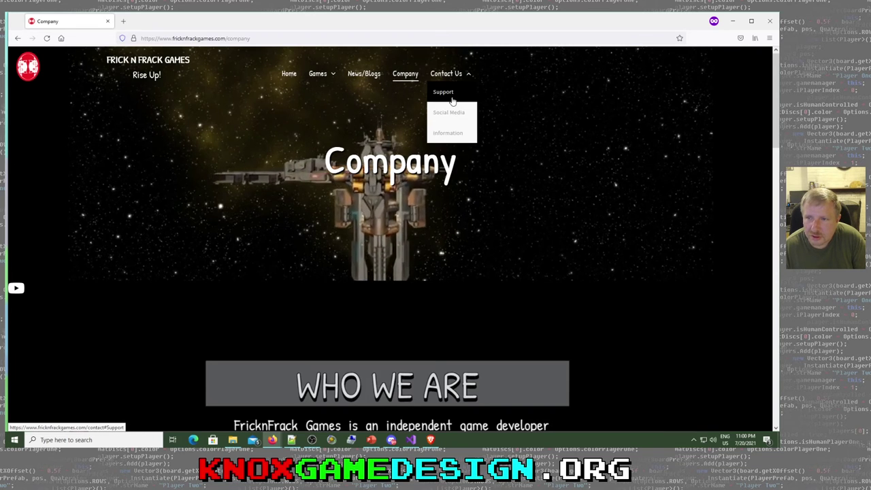
left_click(452, 99)
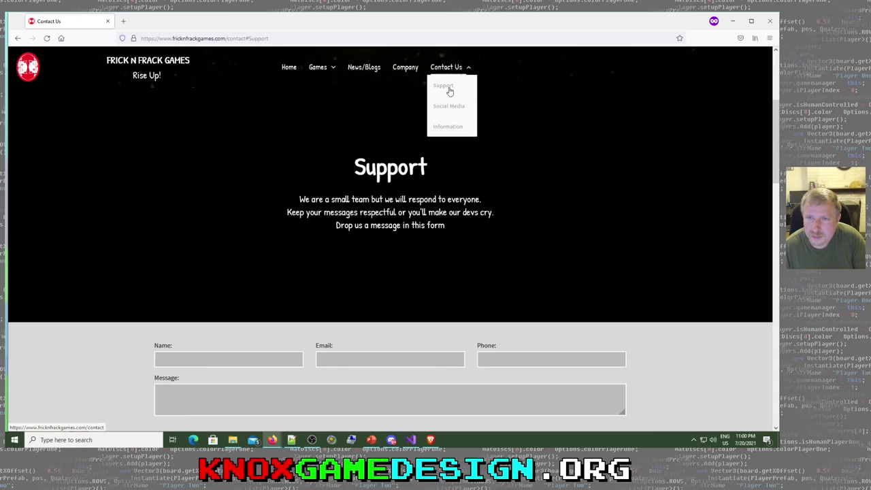
left_click(450, 130)
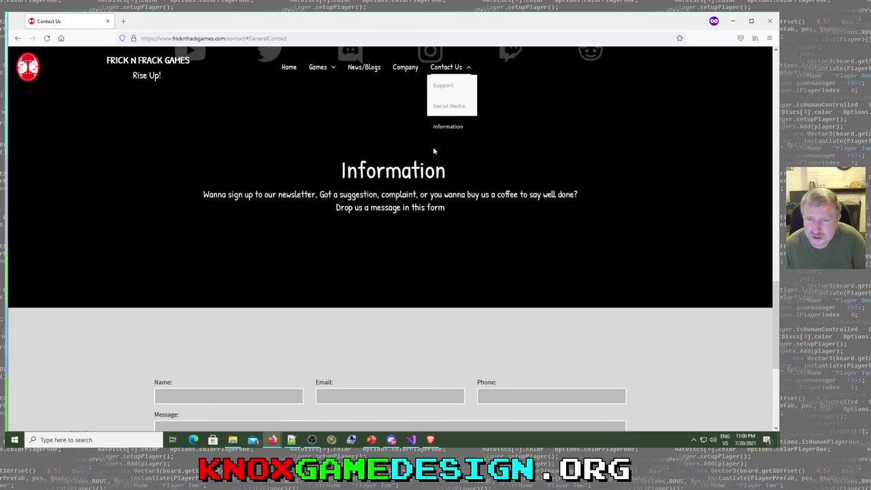
scroll(350, 220, "up", 8)
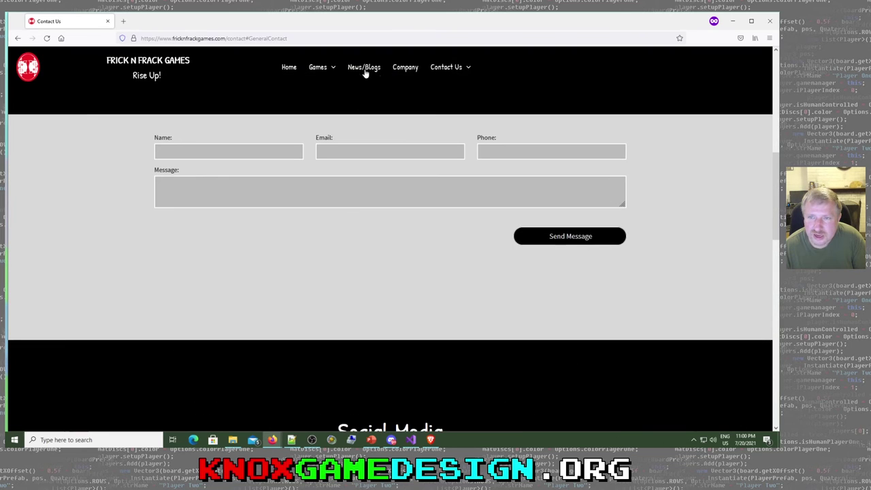
left_click(364, 68)
scroll(372, 237, "down", 10)
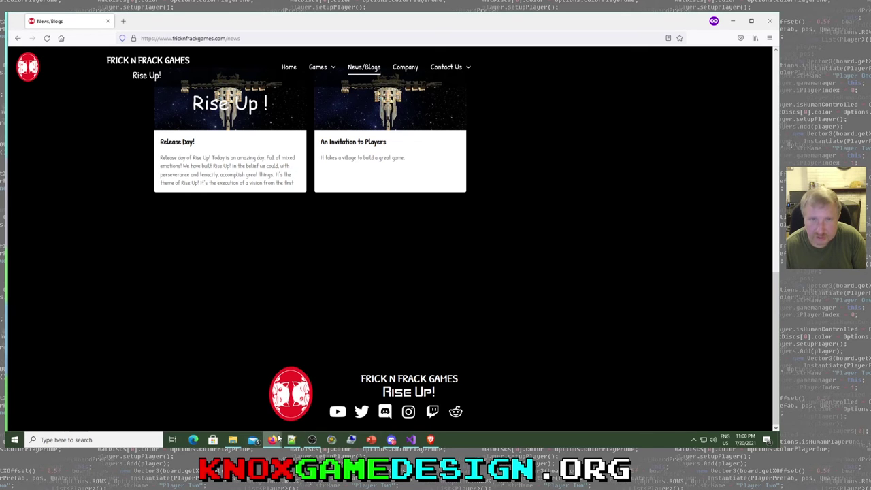
Switch to the FricknFrack Games YouTube channel window and highlight part of the channel name
mouse_move(278, 439)
left_click(259, 411)
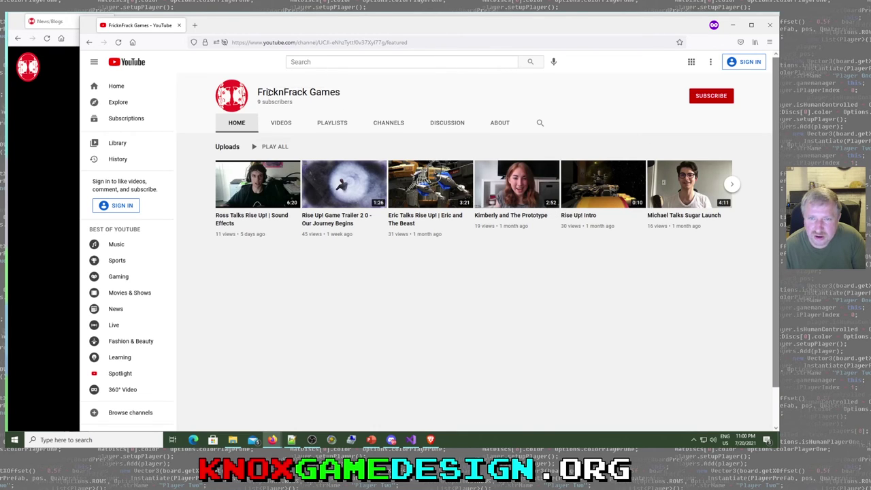
left_click_drag(259, 92, 346, 96)
mouse_move(314, 207)
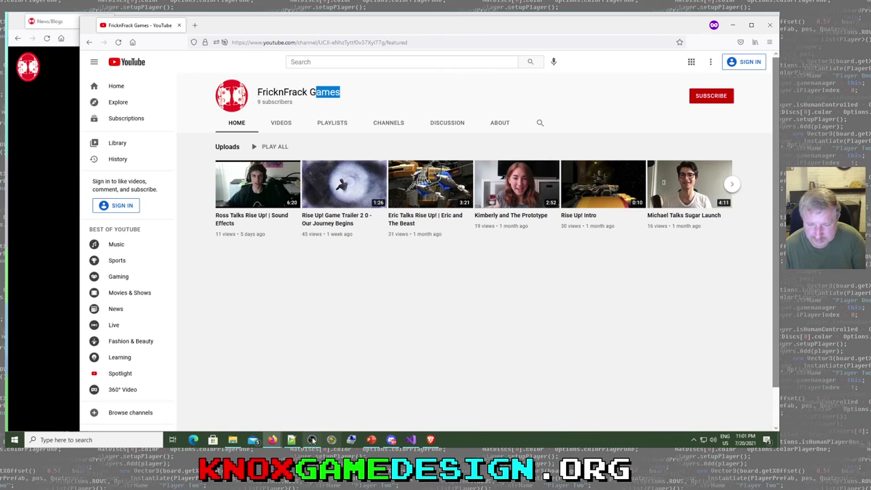
Return to the Frick N Frack Games site window and open its Home page
left_click(272, 440)
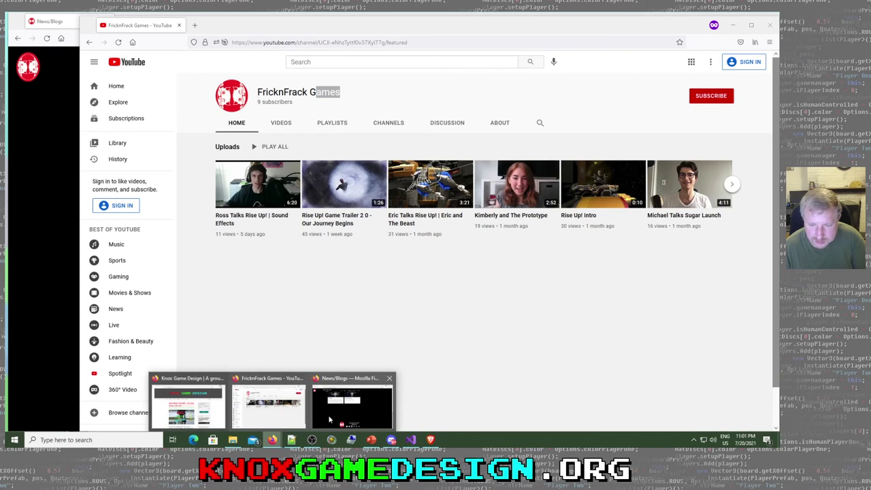
left_click(329, 419)
left_click(290, 73)
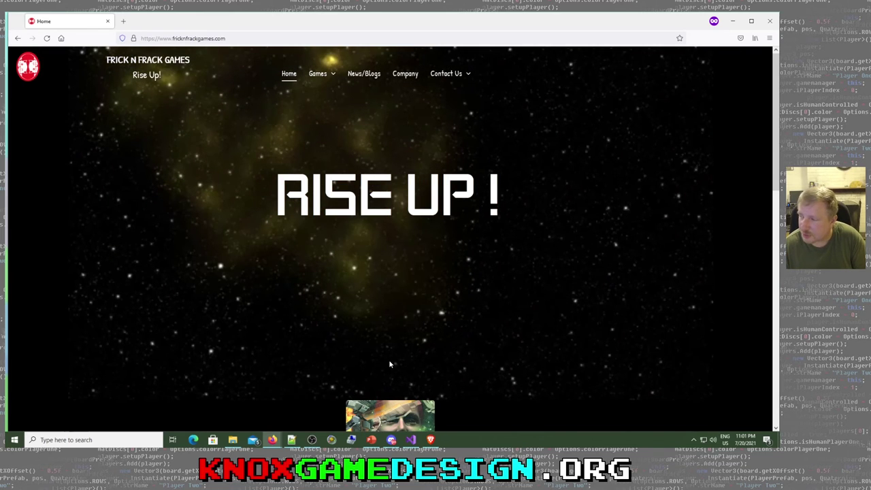
View the purchase form for the Rise Up! Game Key and close it without ordering
scroll(390, 364, "down", 2)
scroll(390, 364, "down", 2)
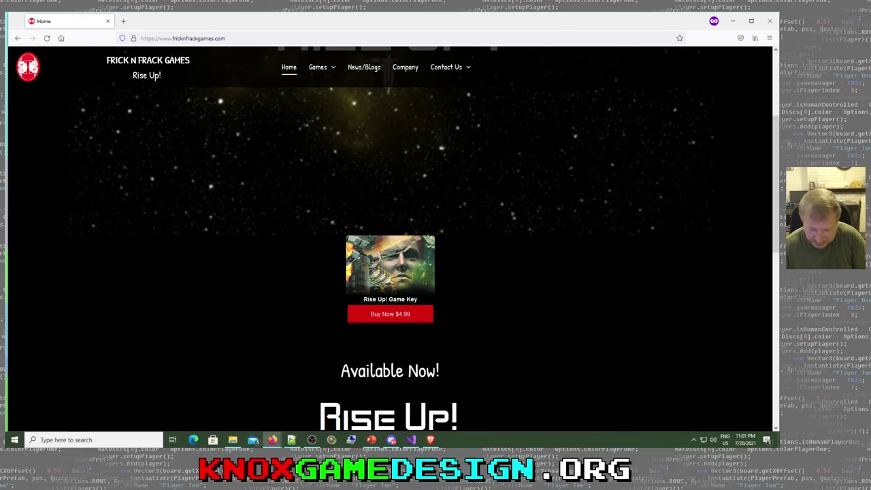
scroll(499, 350, "down", 2)
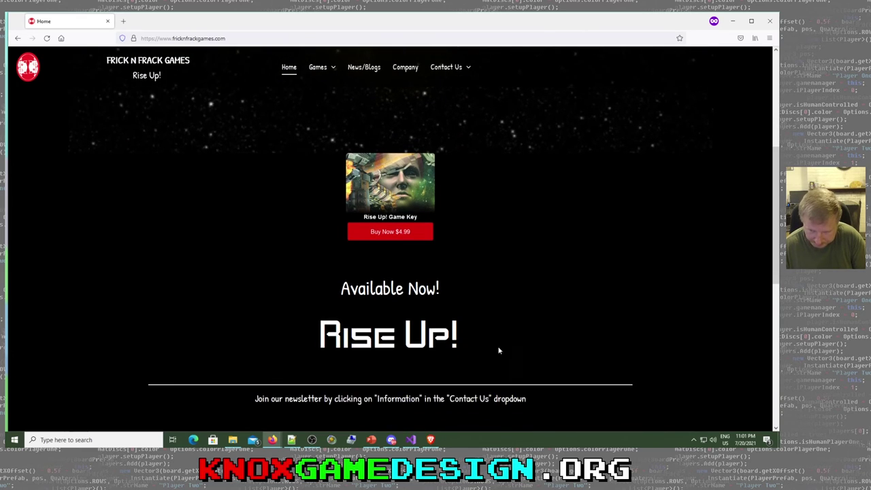
left_click(395, 232)
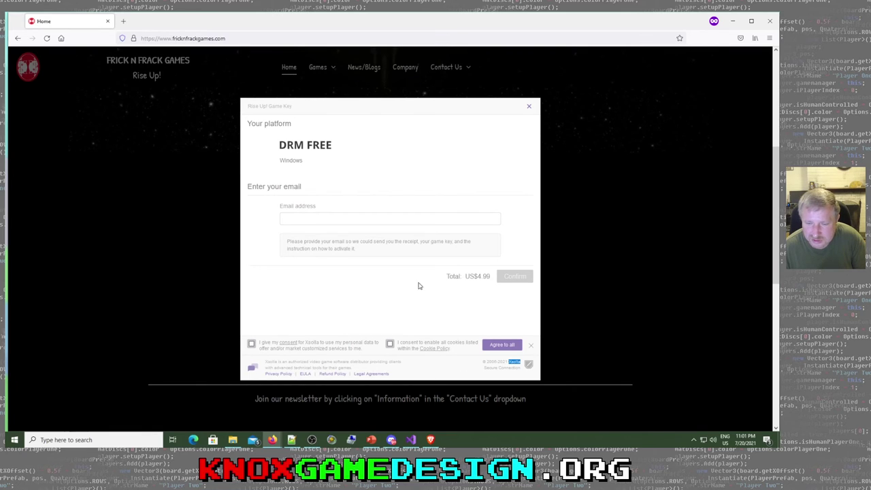
left_click(529, 109)
Look over the Home page's Rise Up! banner, game description and embedded trailer videos
scroll(347, 279, "up", 3)
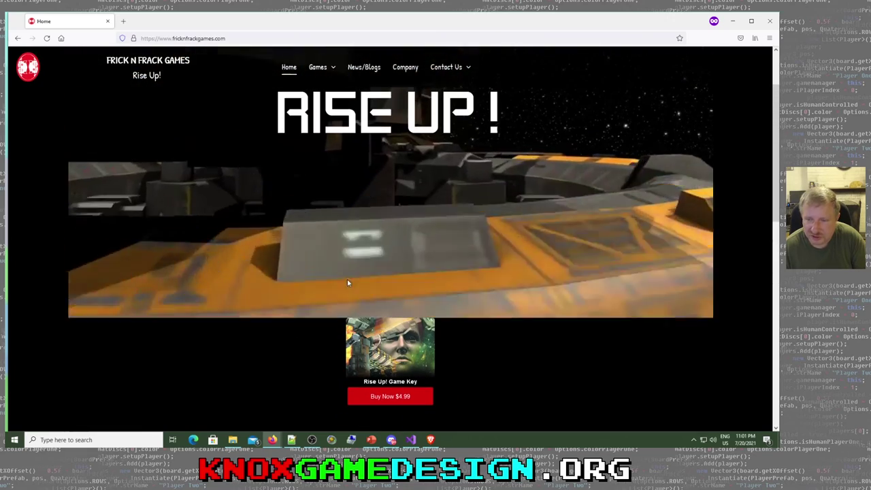
scroll(348, 282, "up", 2)
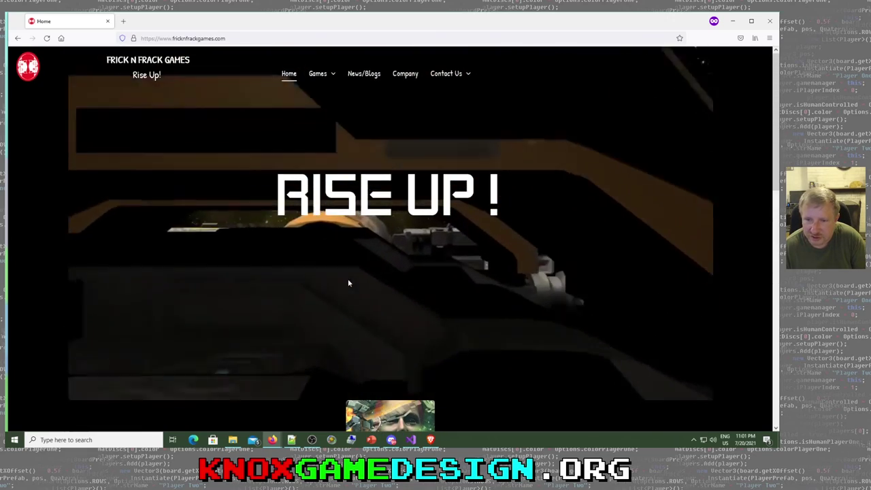
scroll(348, 282, "down", 1)
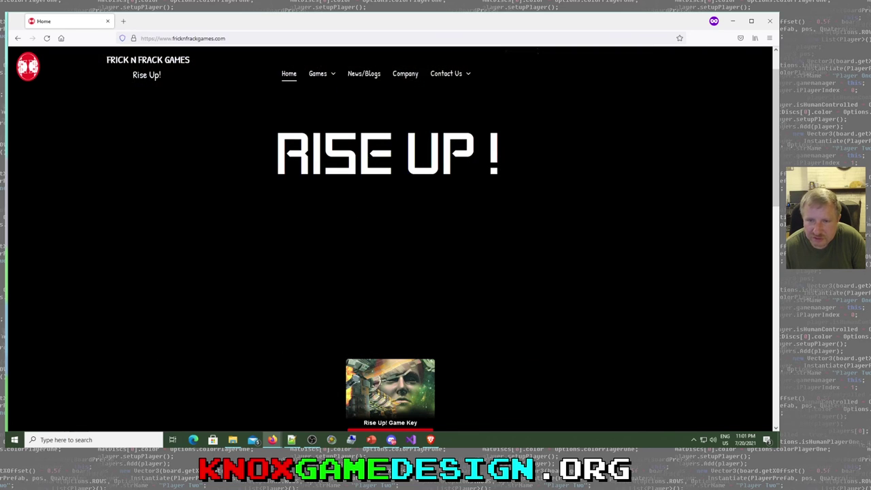
scroll(296, 269, "down", 5)
scroll(296, 270, "down", 3)
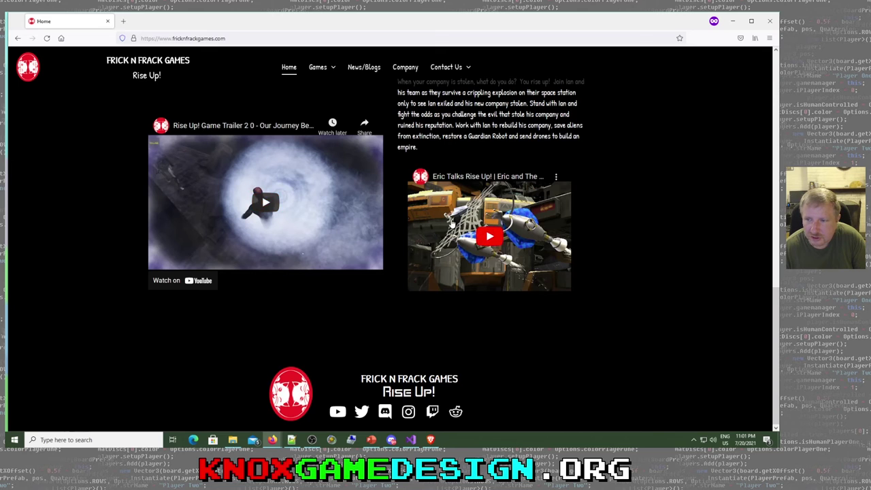
scroll(224, 308, "up", 1)
scroll(344, 309, "up", 6)
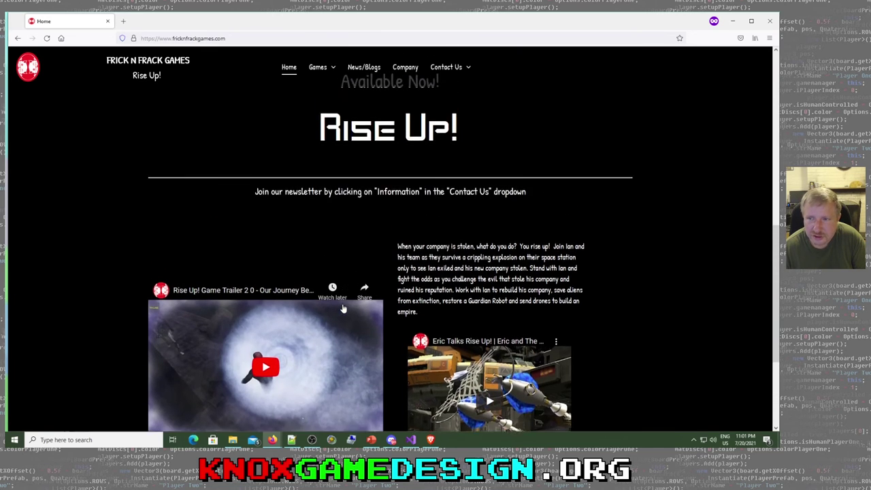
scroll(303, 81, "up", 2)
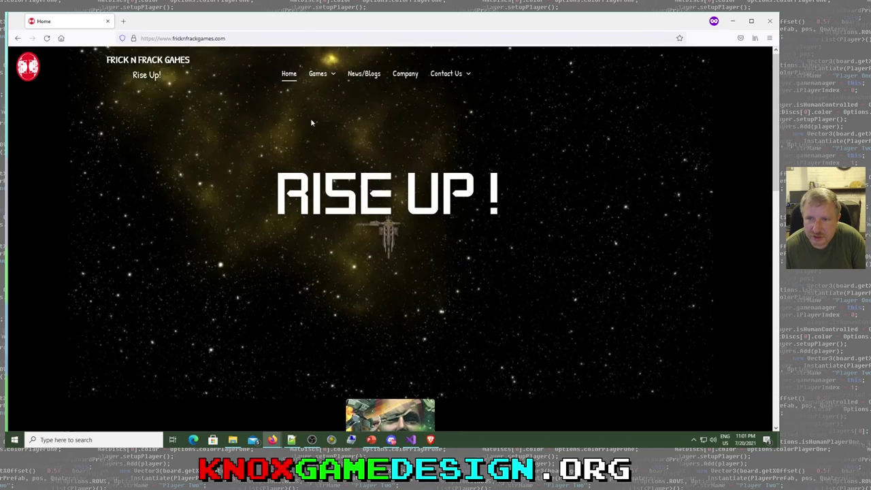
Open the Sugar Launch and Millionaire's Mansion game page and look through it down to the trailer
mouse_move(321, 76)
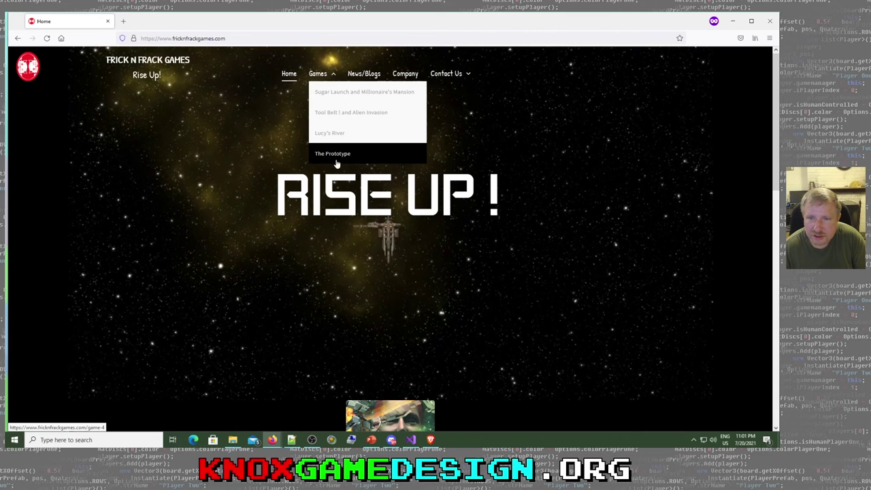
left_click(332, 95)
scroll(346, 216, "down", 8)
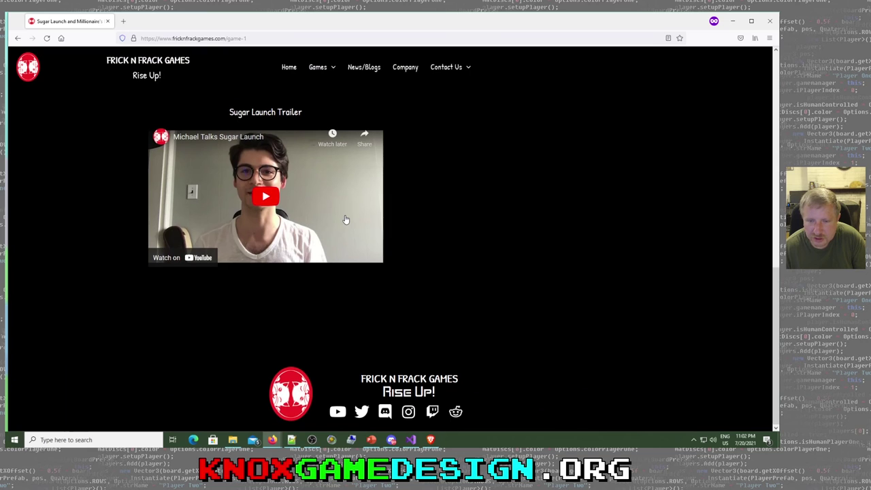
scroll(346, 219, "up", 8)
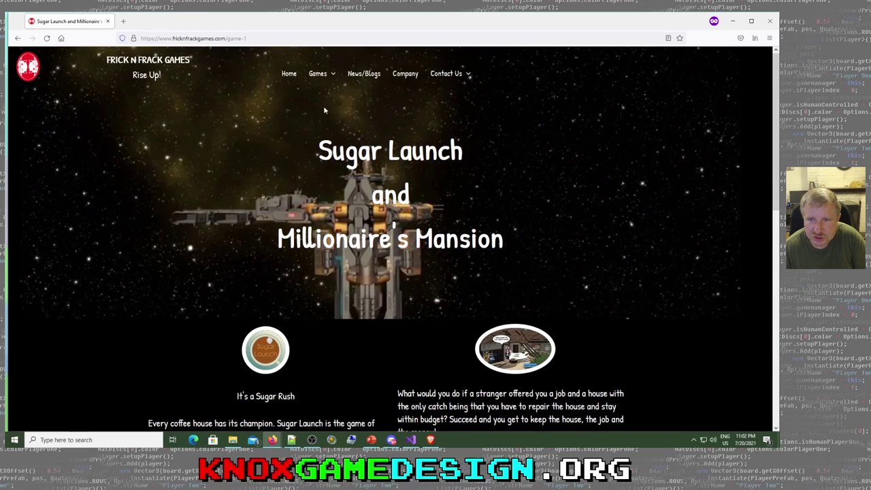
Open the Tool Belt! and Alien Invasion game page and view both game descriptions
mouse_move(319, 78)
left_click(331, 114)
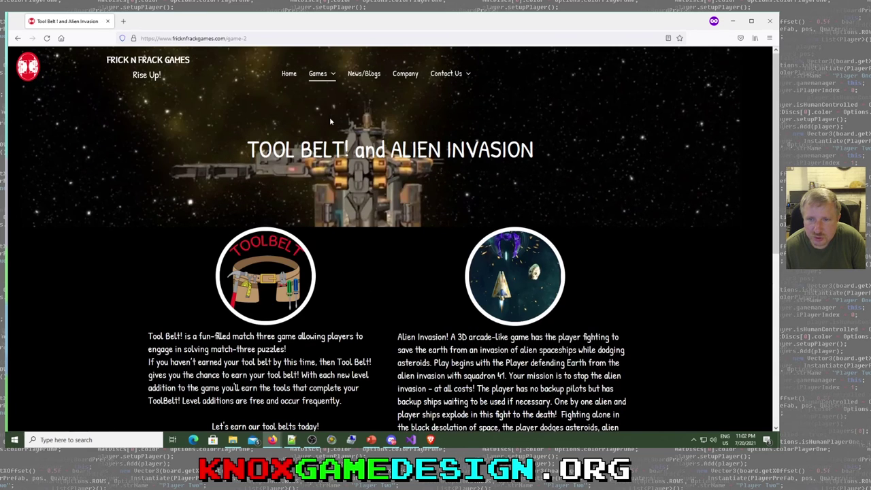
scroll(314, 255, "down", 5)
scroll(314, 254, "up", 5)
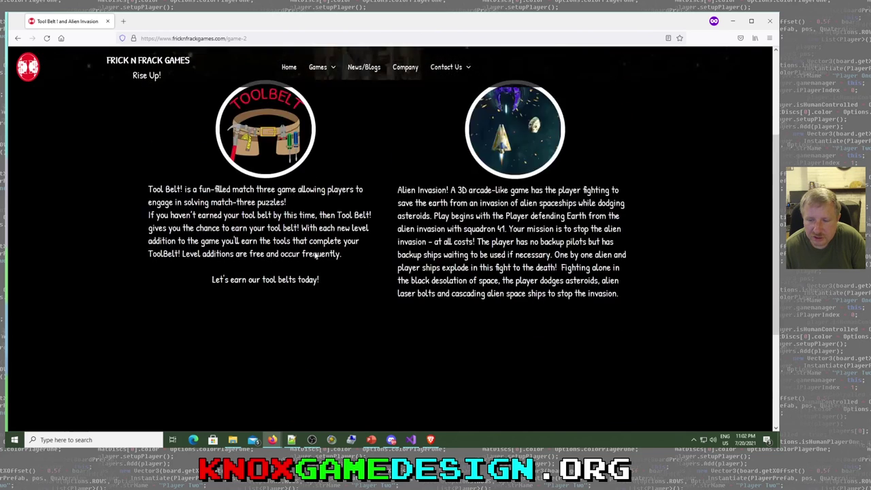
Open the Lucy's River game page and view its description
mouse_move(320, 73)
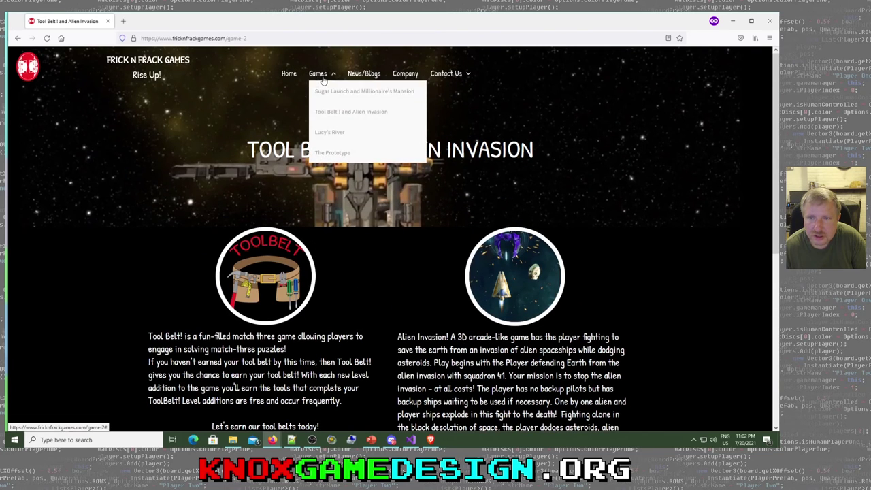
left_click(329, 133)
scroll(272, 248, "down", 5)
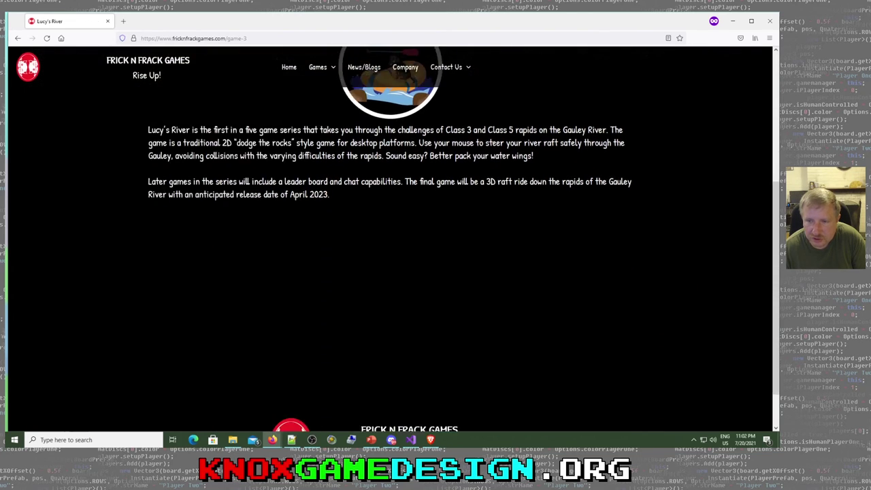
scroll(273, 249, "up", 4)
scroll(272, 248, "up", 1)
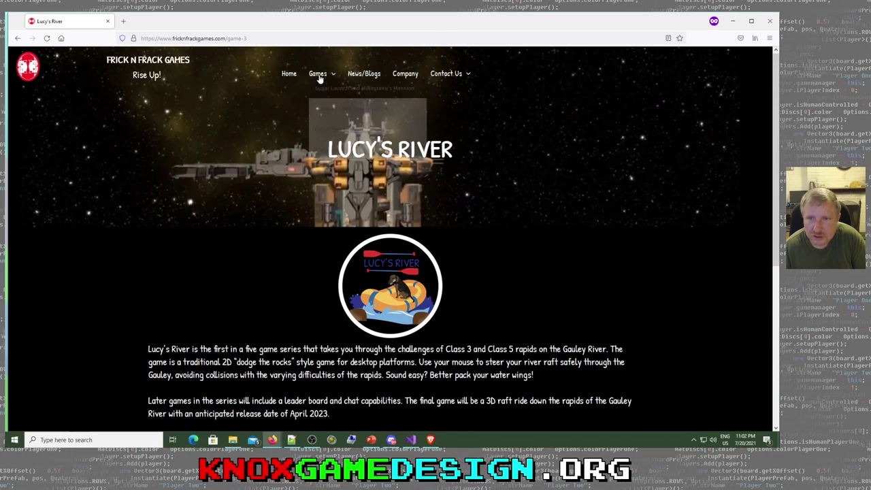
Open The Prototype game page and view its concept art and interview trailer section
mouse_move(320, 73)
left_click(342, 155)
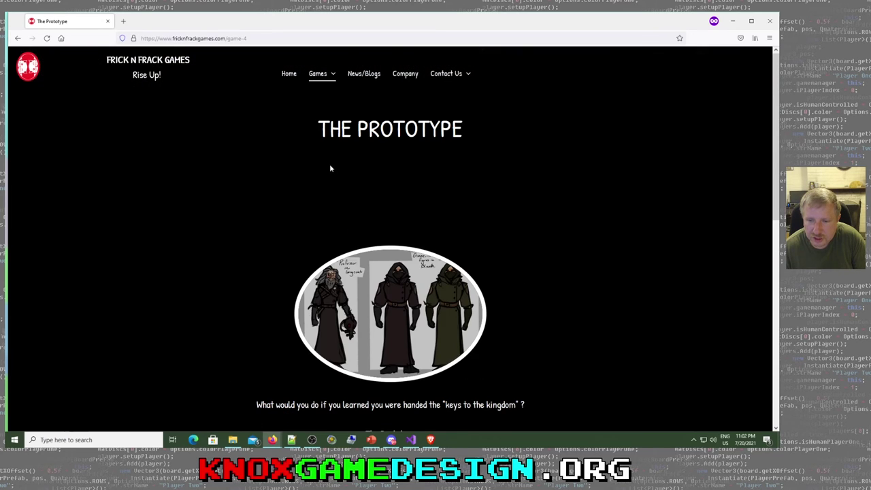
scroll(330, 168, "down", 3)
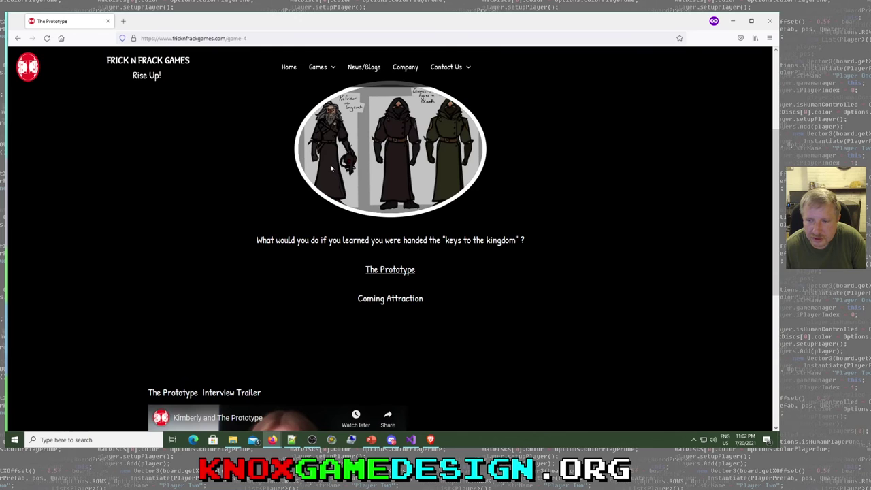
scroll(332, 168, "down", 5)
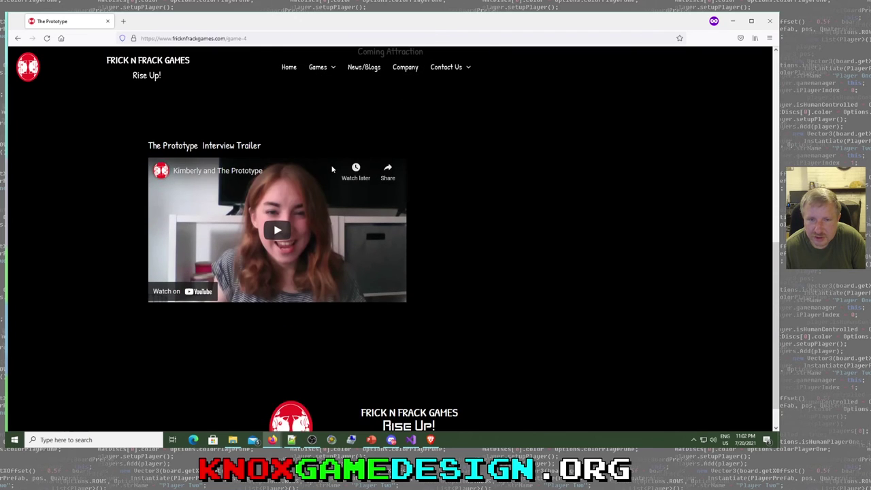
Leave The Prototype page and put away the FricknFrack Games YouTube window to return to the knoxgamedesign general channel on Discord
scroll(332, 168, "up", 8)
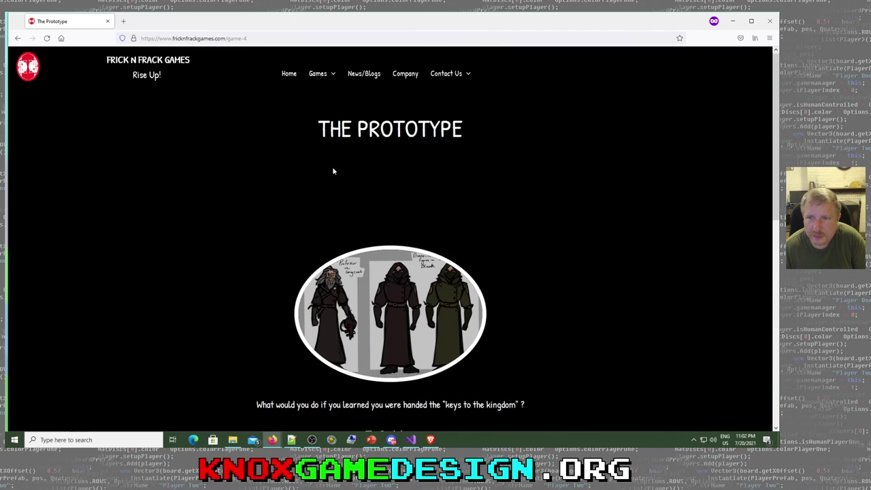
mouse_move(439, 76)
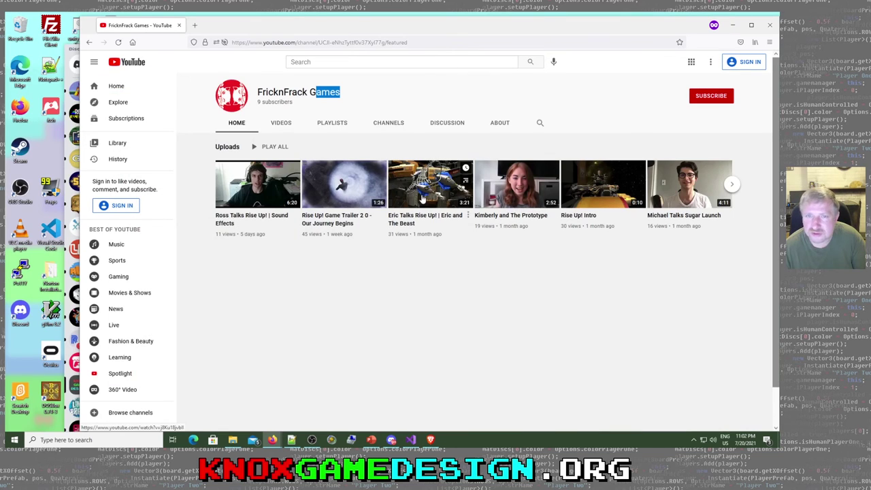
left_click(733, 27)
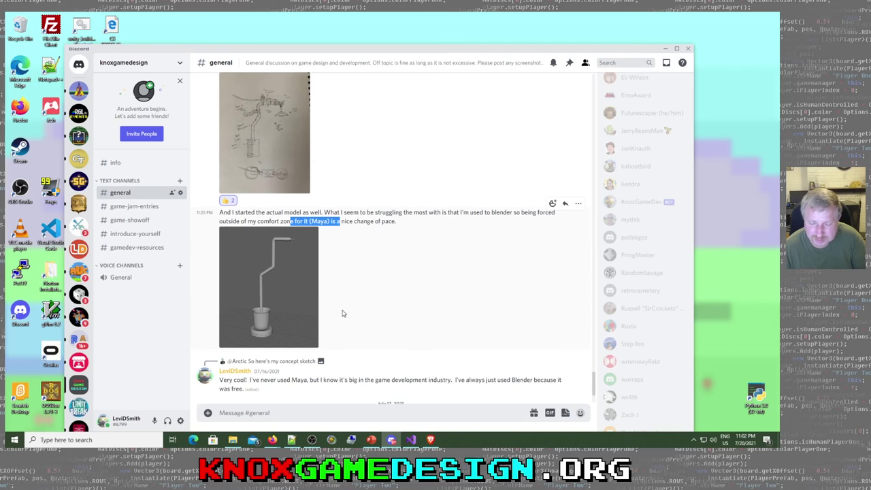
Look through the general channel's messages from the July street lamp model back to the June 2021 BFXR presentation post
scroll(342, 312, "down", 3)
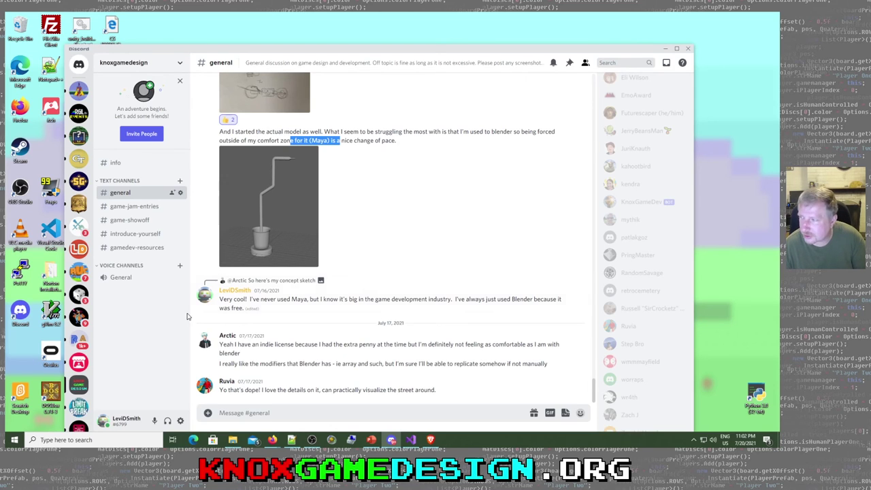
scroll(332, 277, "up", 10)
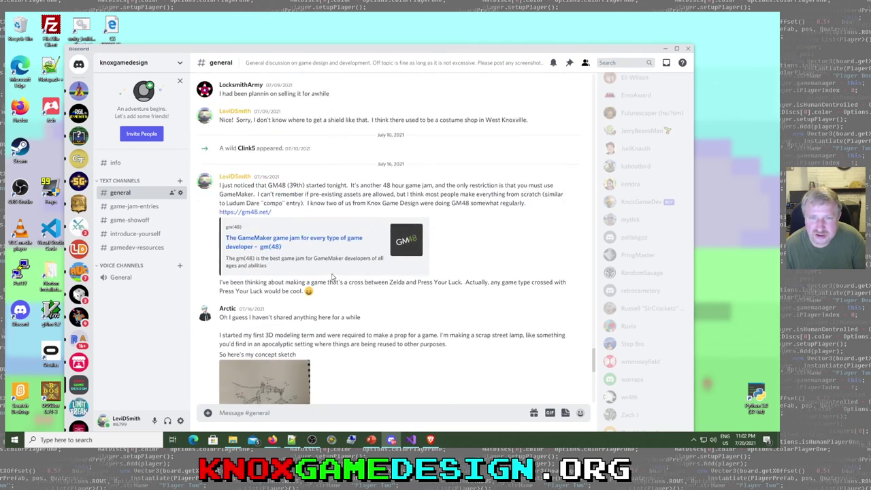
scroll(332, 276, "up", 4)
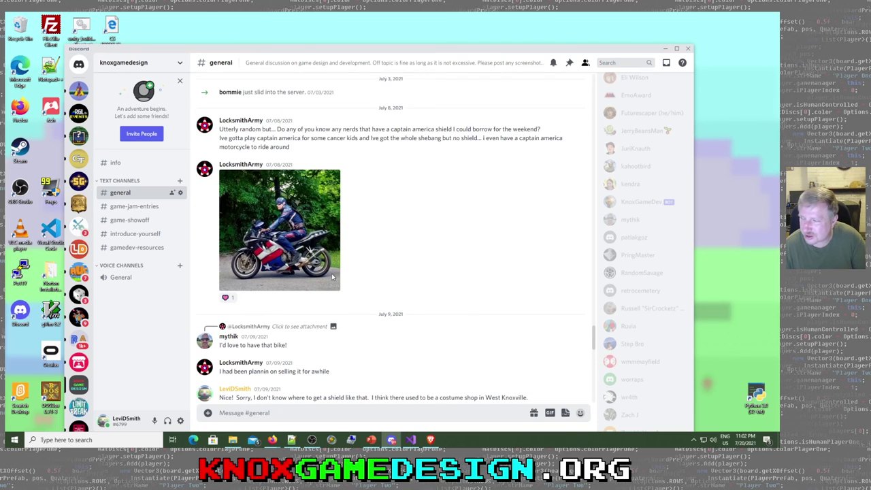
scroll(332, 277, "up", 7)
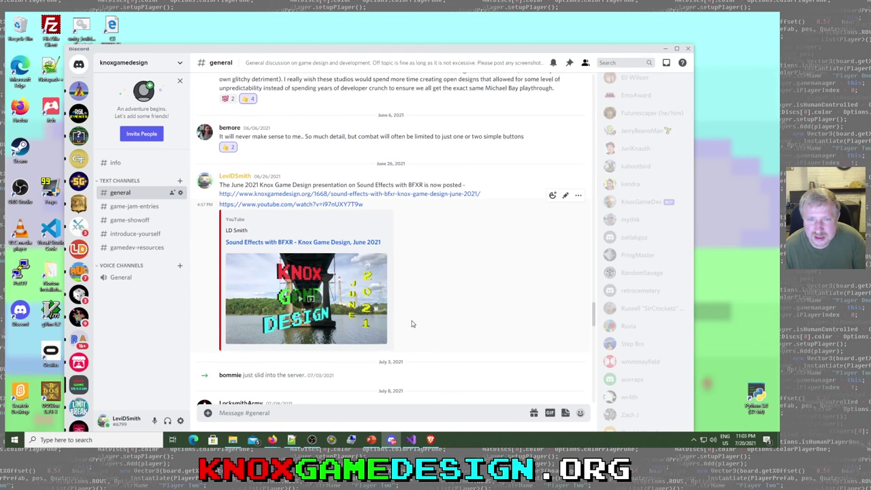
scroll(412, 324, "up", 5)
scroll(412, 323, "down", 10)
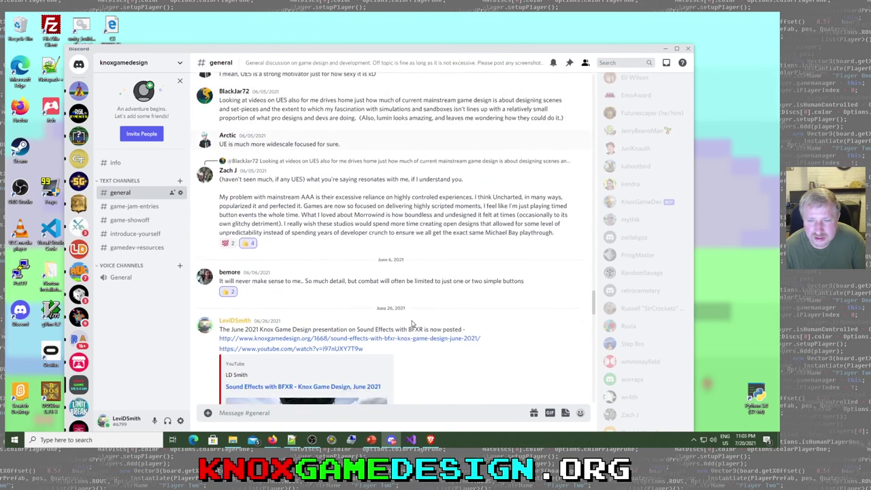
left_click(430, 439)
left_click(430, 440)
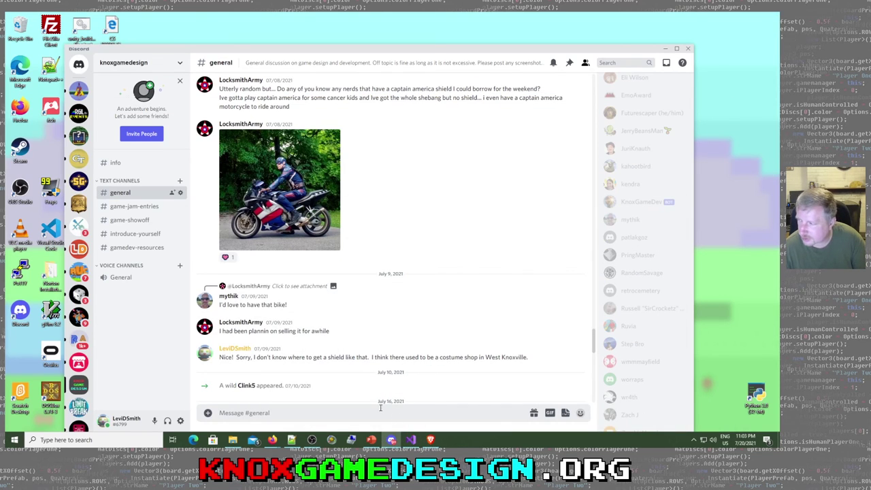
Switch to the Firefox window showing the Knox Game Design home page
mouse_move(272, 440)
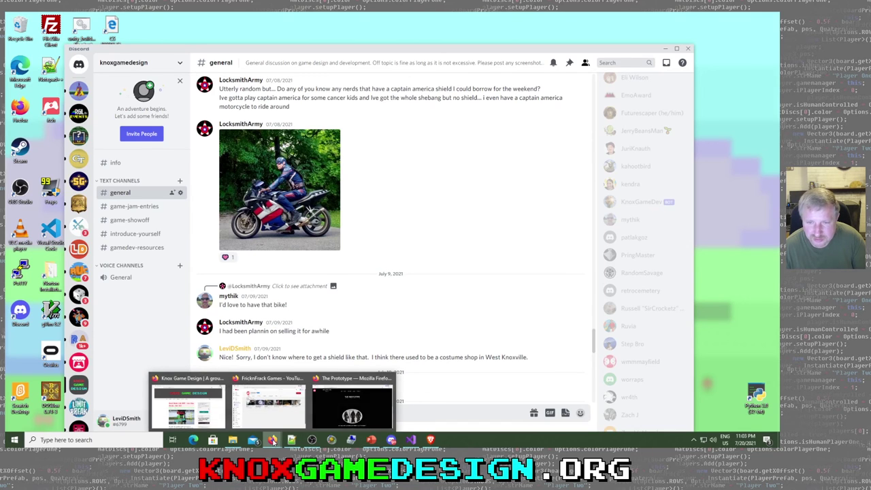
left_click(187, 404)
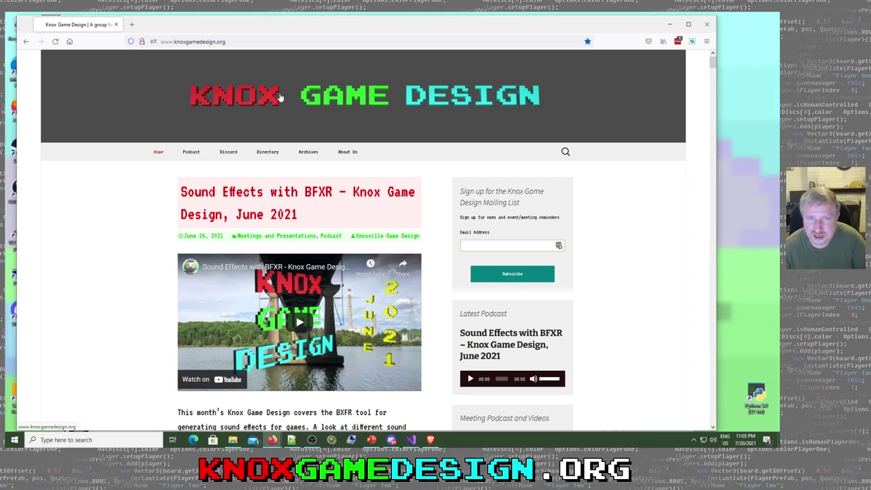
left_click(203, 41)
left_click(75, 276)
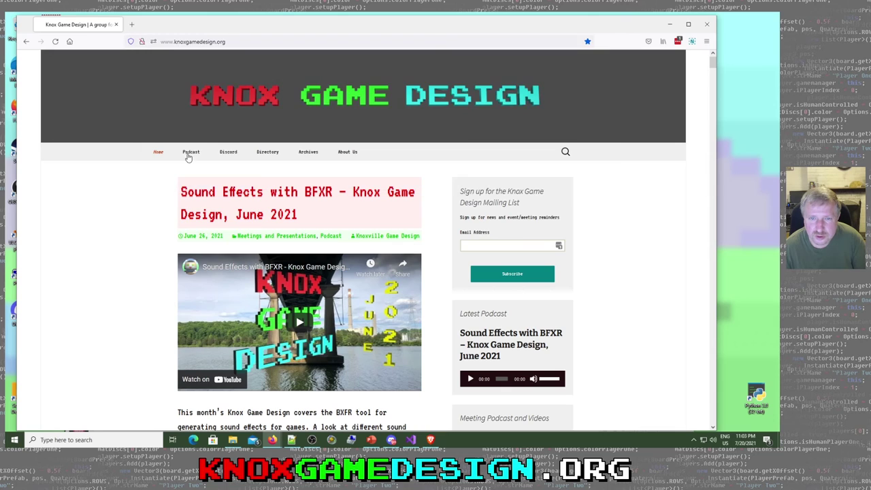
mouse_move(188, 155)
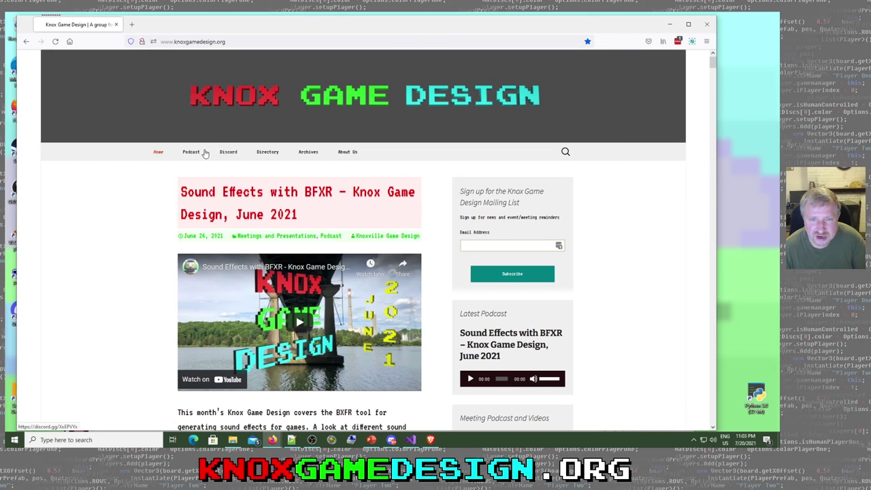
Open the Knox Game Design developer directory and look through the full list of member links
left_click(272, 153)
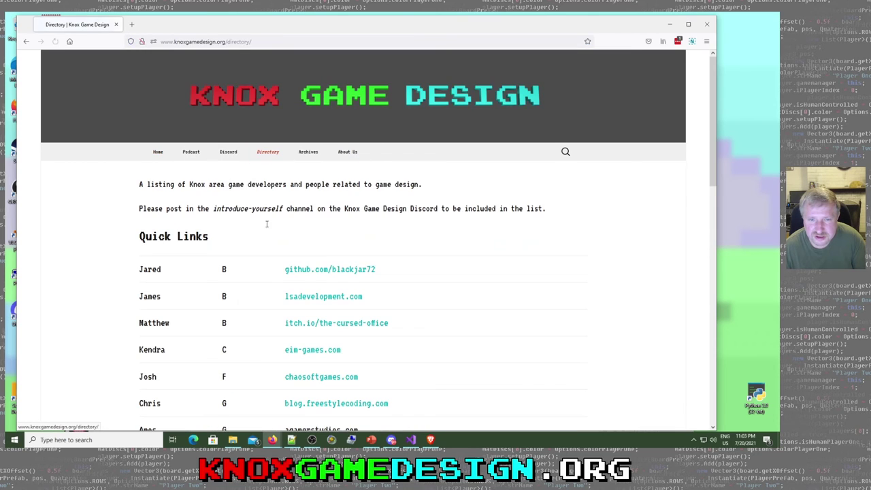
scroll(250, 285, "down", 2)
scroll(251, 285, "down", 3)
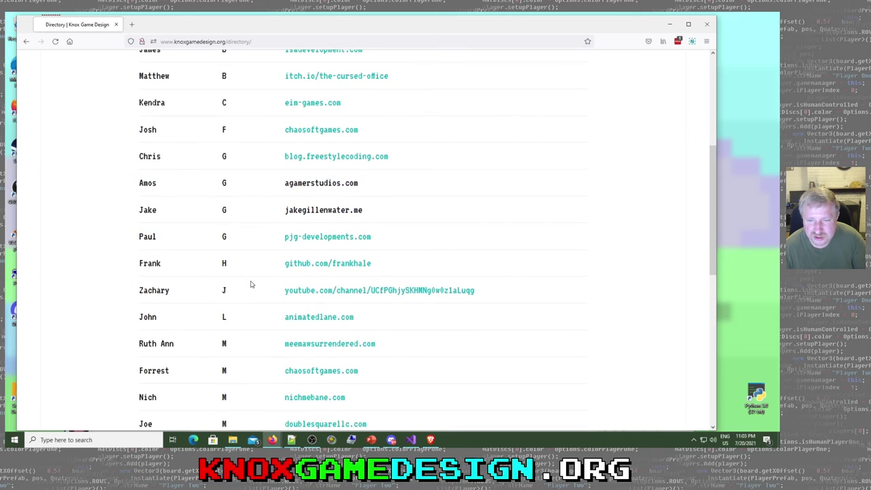
scroll(251, 285, "down", 2)
scroll(250, 284, "down", 4)
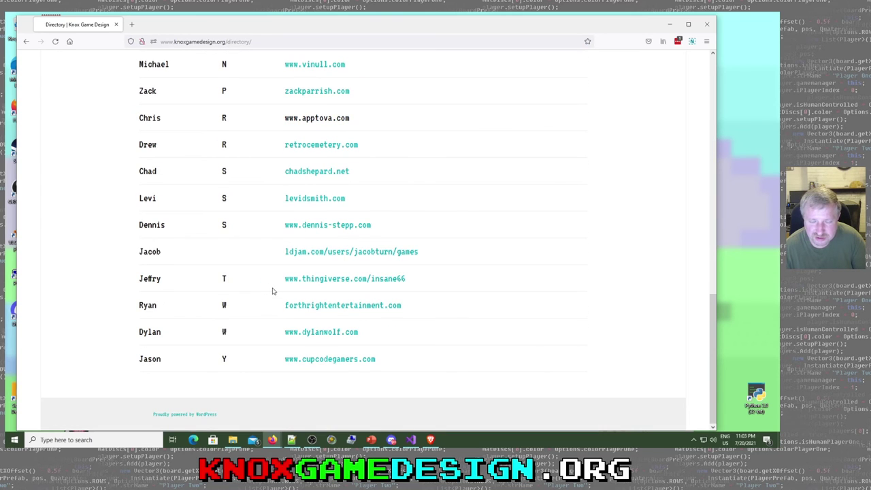
scroll(273, 292, "up", 6)
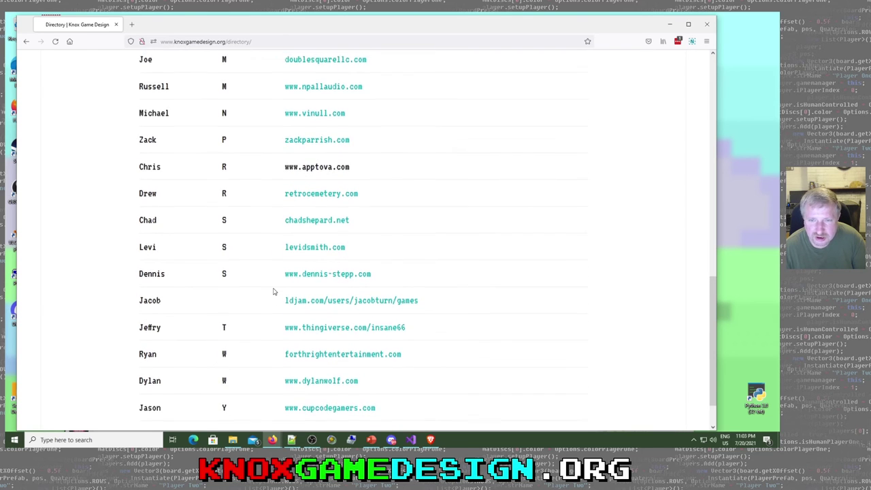
scroll(274, 292, "up", 4)
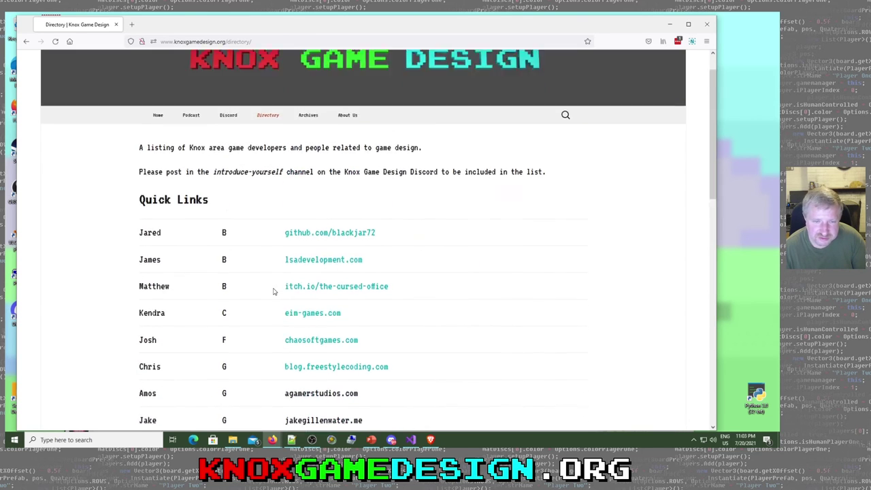
scroll(273, 291, "down", 6)
scroll(274, 291, "down", 4)
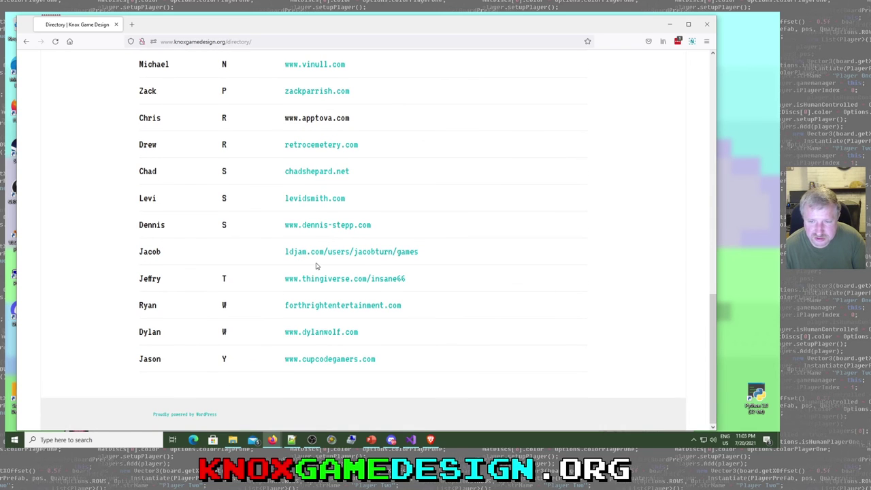
scroll(316, 265, "up", 1)
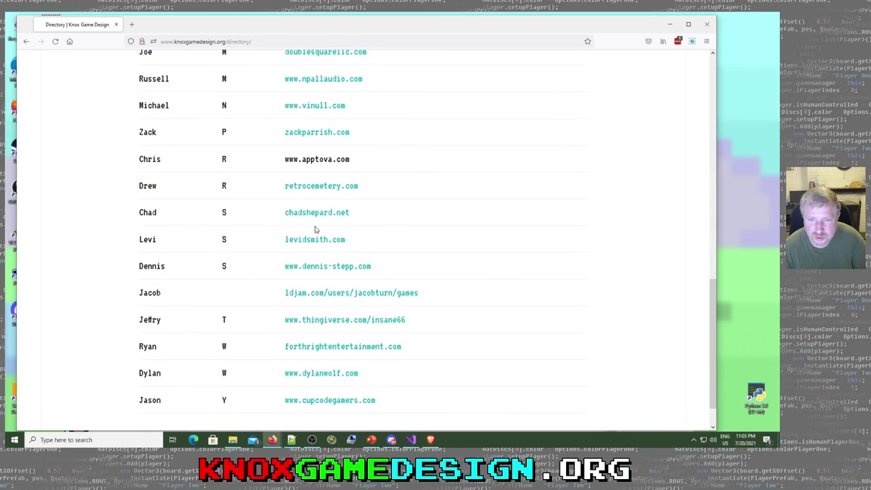
scroll(315, 230, "up", 15)
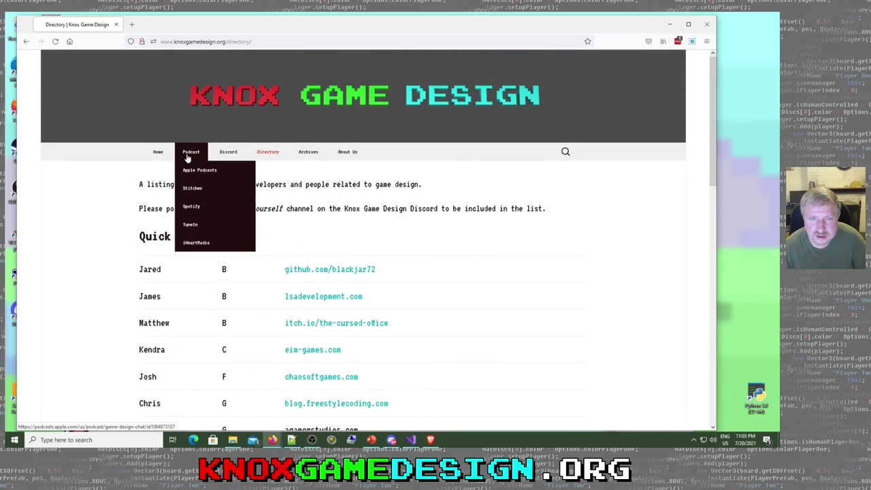
View the podcast platform options, return to the home page and browse the embedded Sound Effects with BFXR slides to the References slide
mouse_move(192, 151)
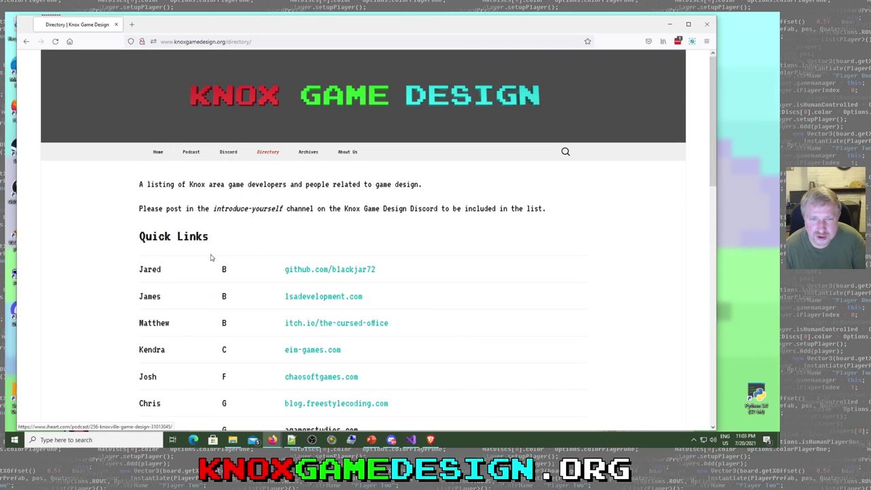
left_click(156, 152)
scroll(292, 291, "down", 2)
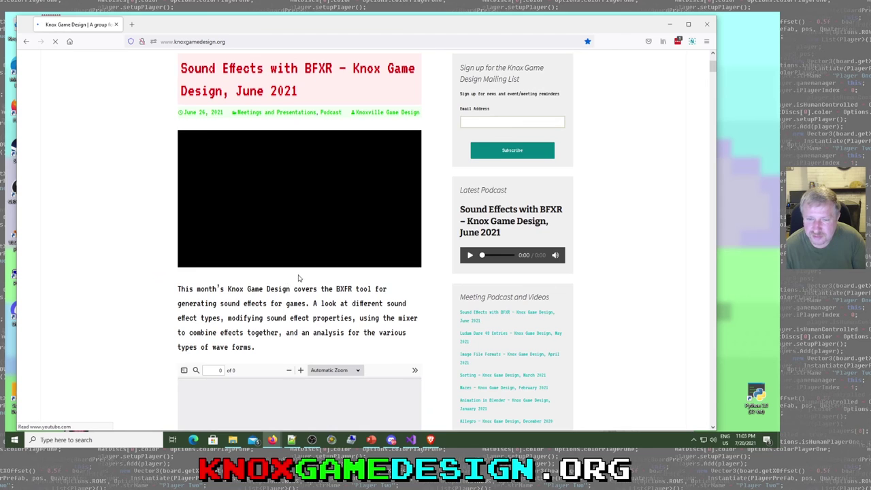
scroll(298, 277, "down", 2)
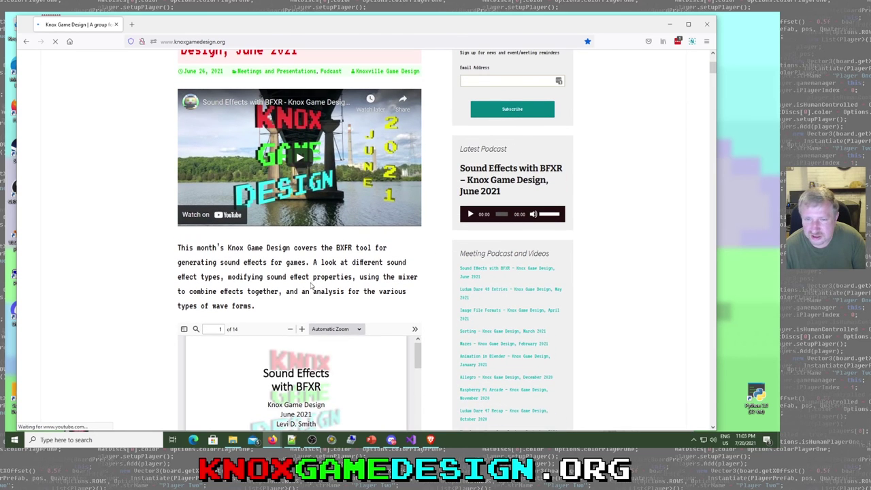
scroll(312, 287, "down", 2)
scroll(385, 337, "down", 3)
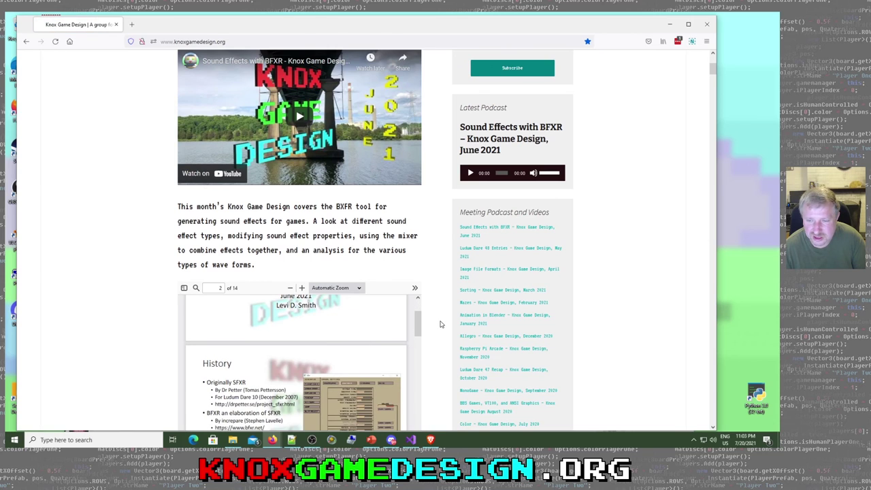
scroll(440, 325, "down", 3)
left_click_drag(418, 198, 420, 376)
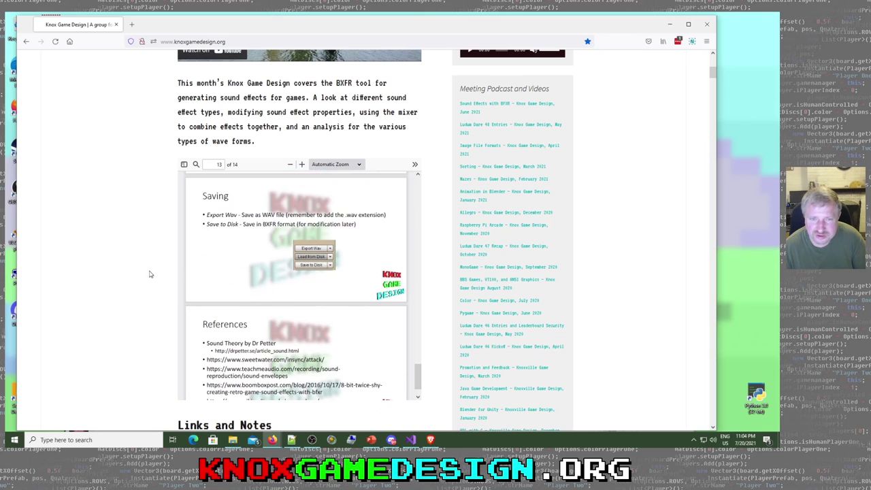
View the BFXR post's reference links and podcast player, and return to its video
scroll(148, 272, "down", 5)
scroll(151, 273, "down", 4)
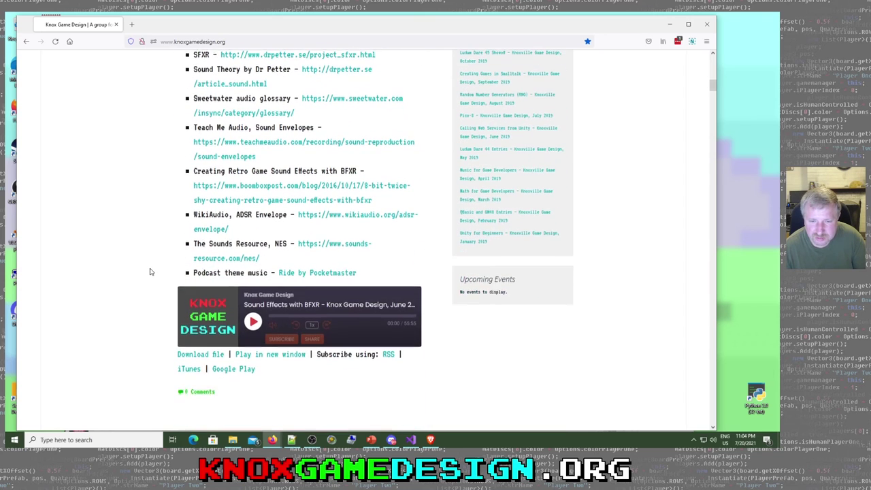
scroll(151, 270, "up", 5)
scroll(150, 269, "up", 7)
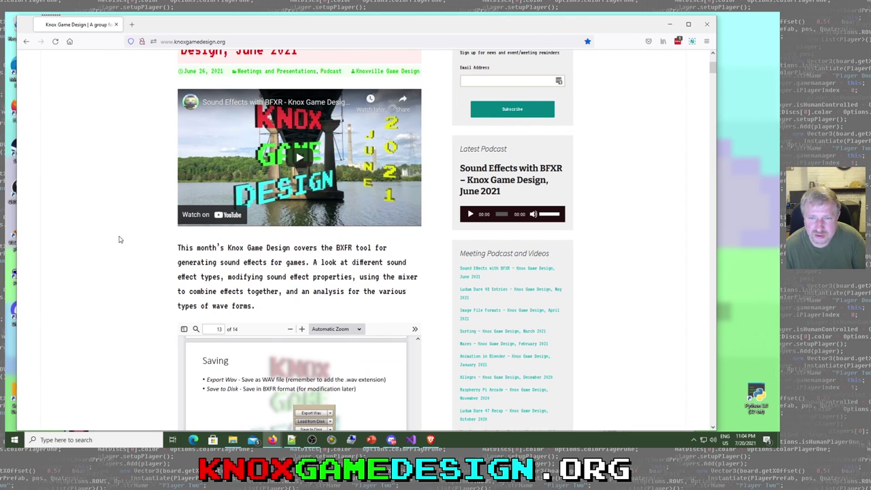
Open rumble.com in a new browser tab
left_click(133, 26)
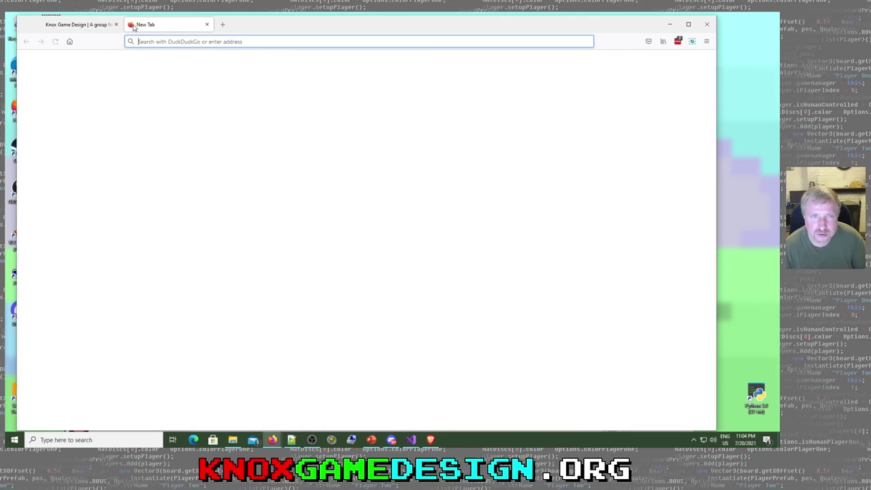
type("rumb")
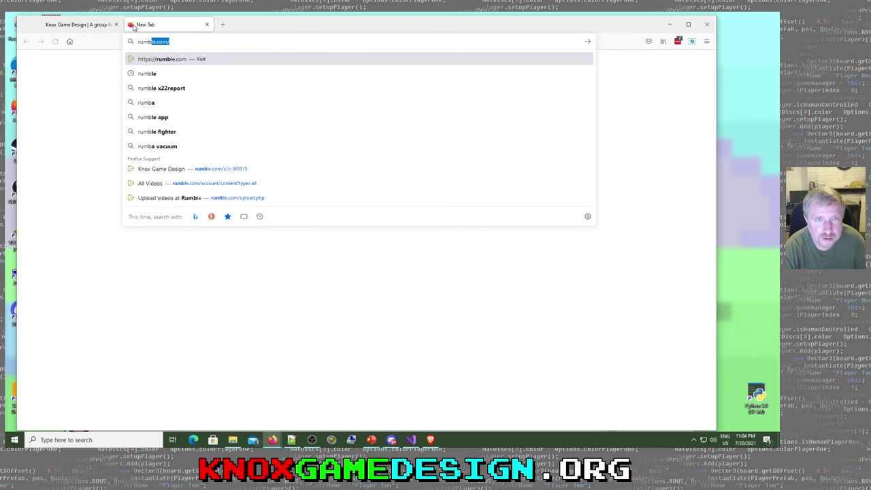
key("Return")
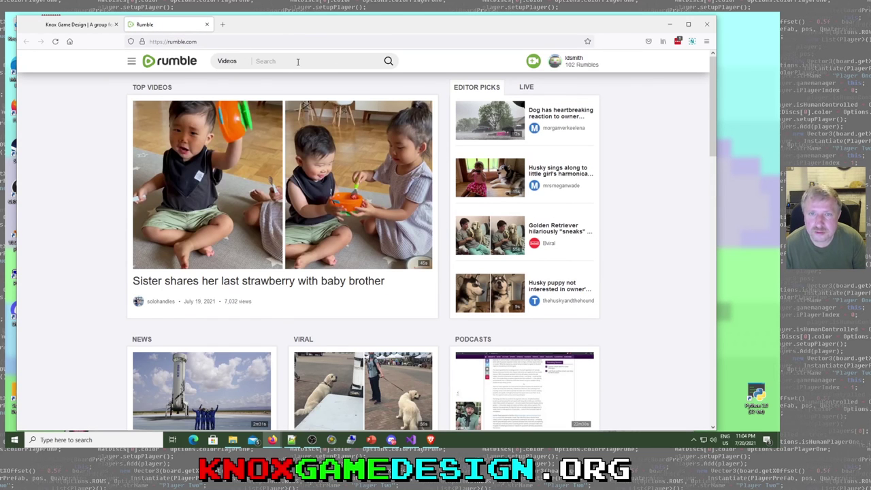
Search Rumble for "knox game design" and look through the listed videos
type("kno")
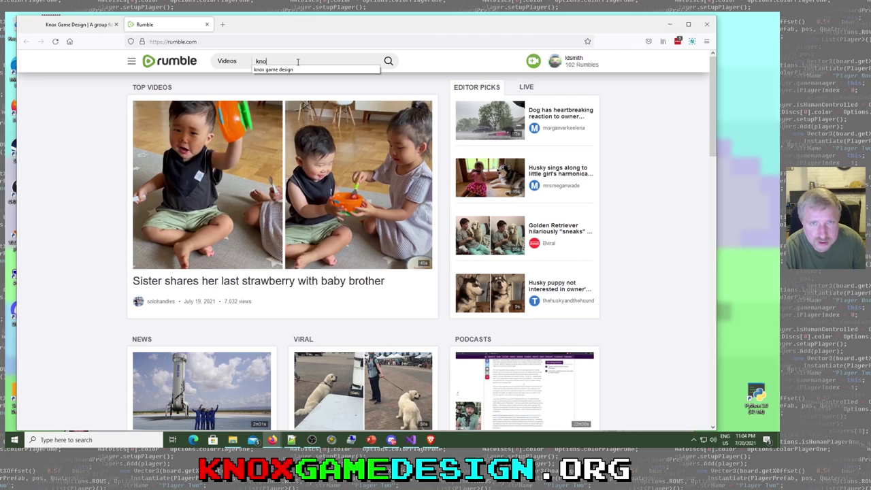
type("x game desig")
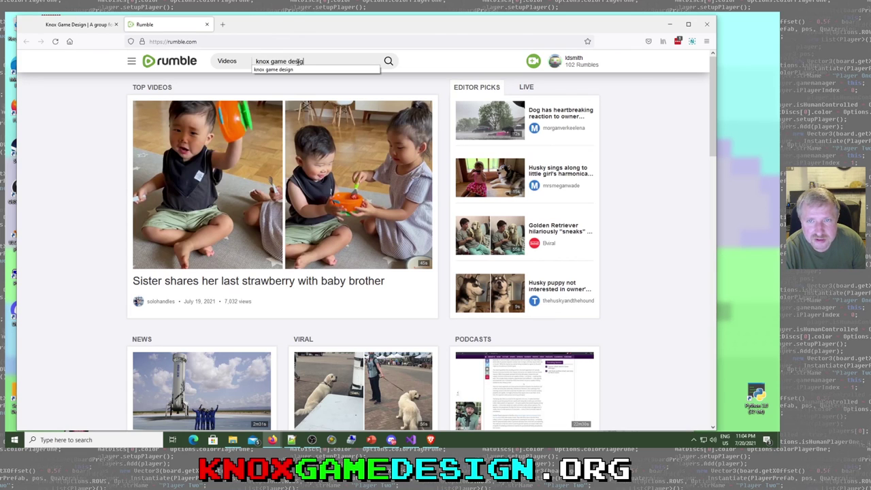
type("n")
key("Return")
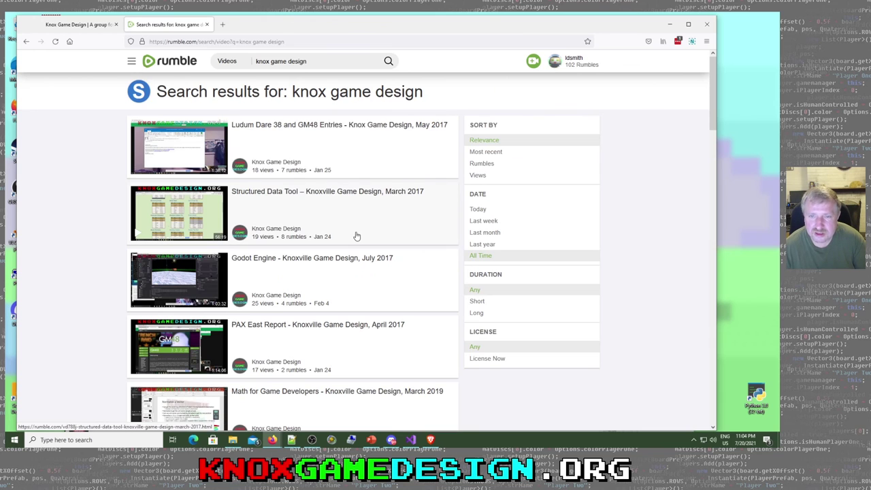
scroll(356, 236, "down", 3)
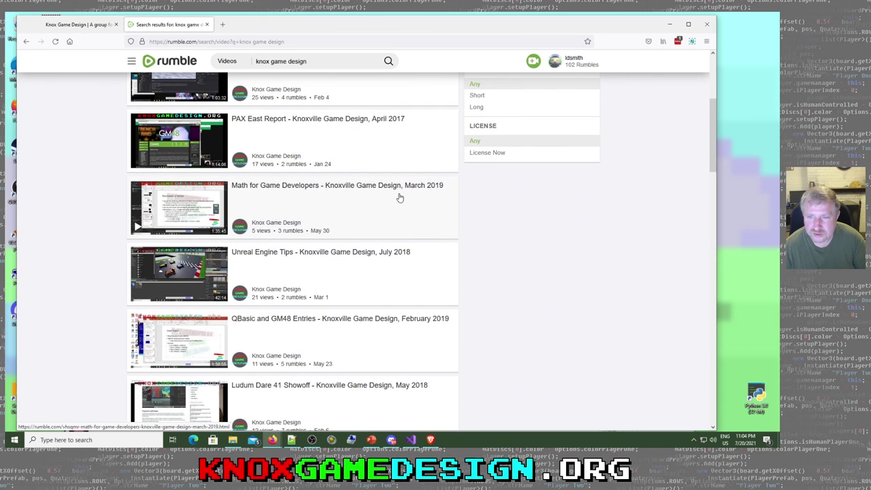
Look through the first page of Rumble results for "knox game design" from start to end and back
scroll(400, 198, "down", 4)
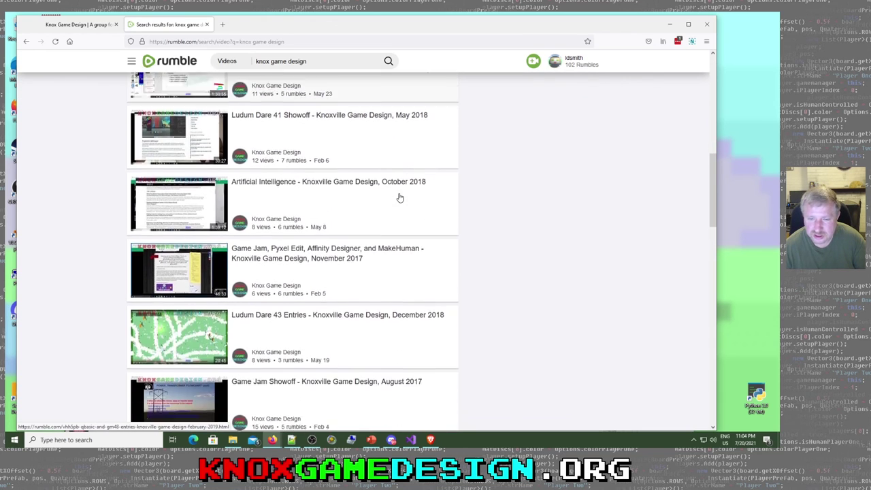
scroll(399, 198, "down", 6)
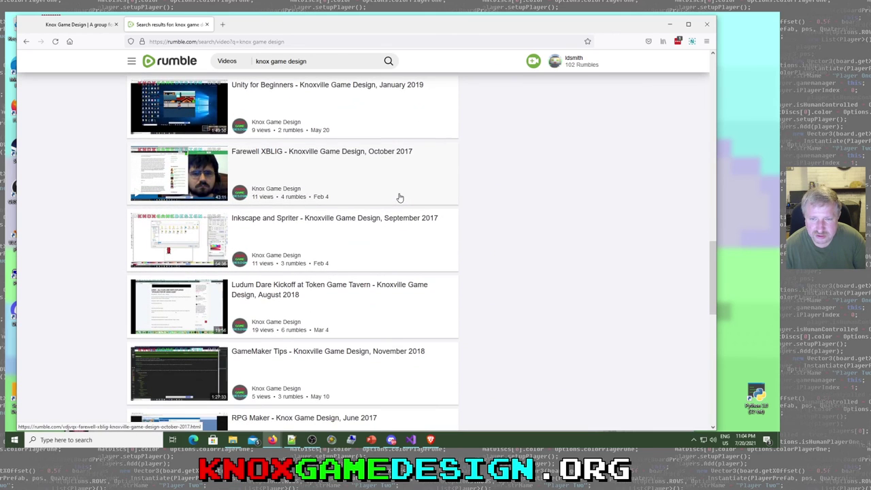
scroll(400, 197, "down", 4)
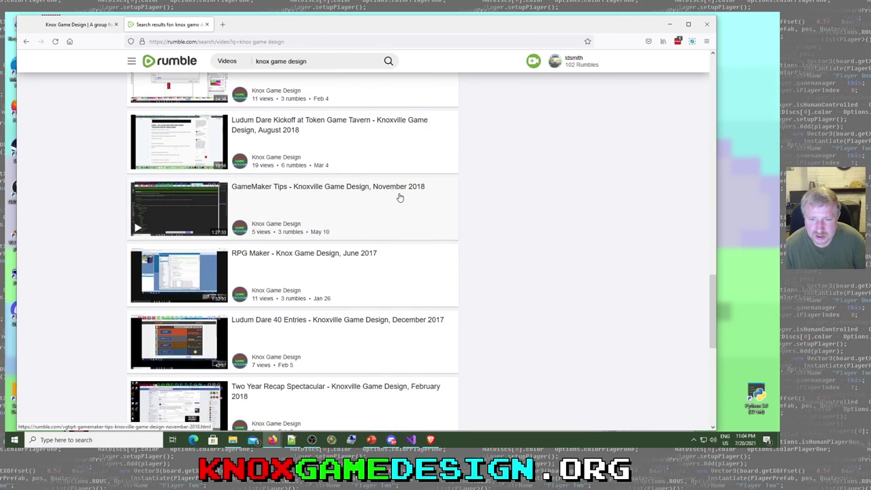
scroll(399, 198, "down", 4)
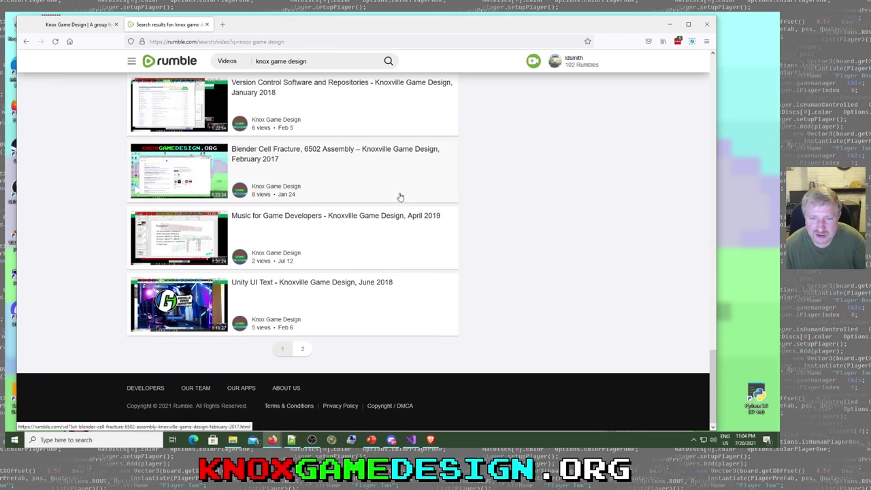
scroll(252, 298, "up", 13)
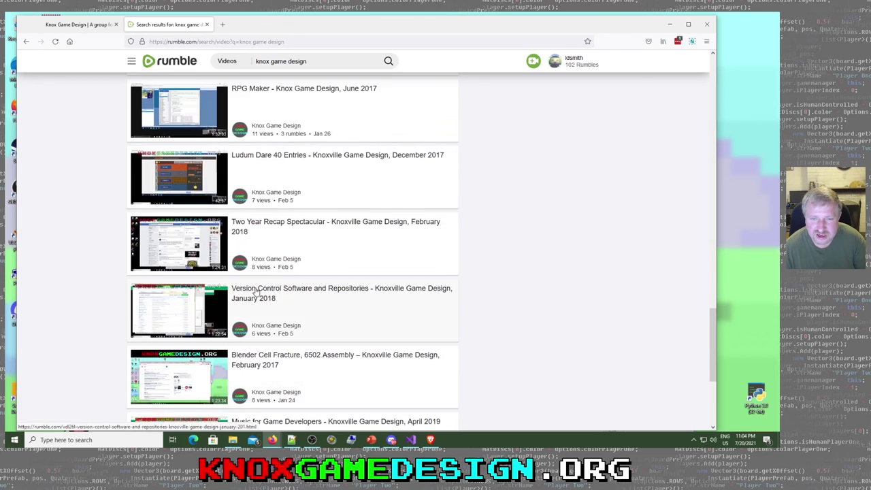
scroll(256, 291, "up", 5)
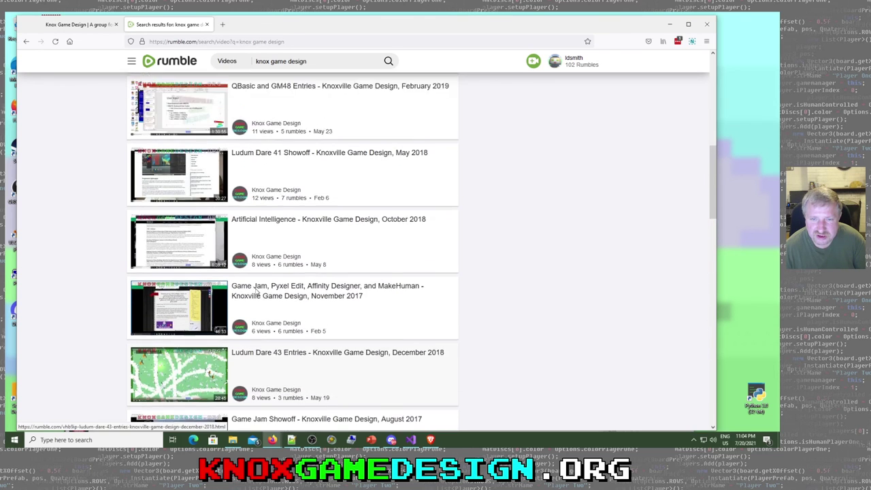
scroll(255, 293, "up", 2)
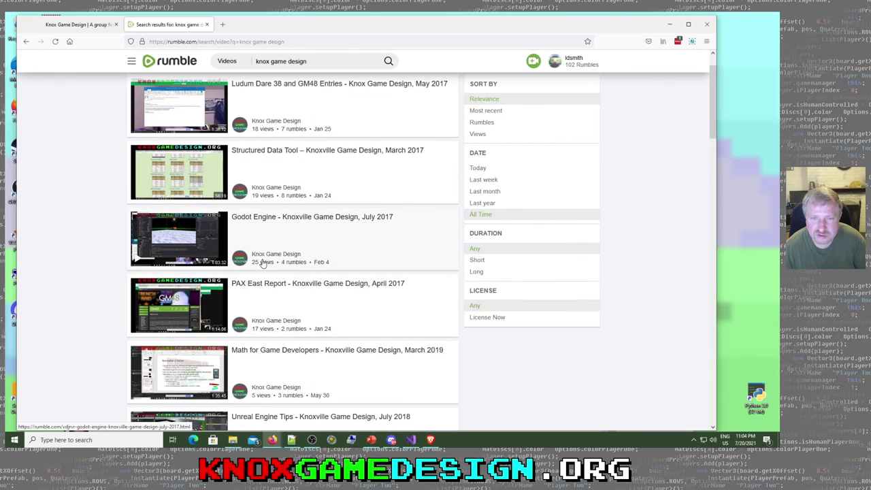
scroll(263, 264, "up", 1)
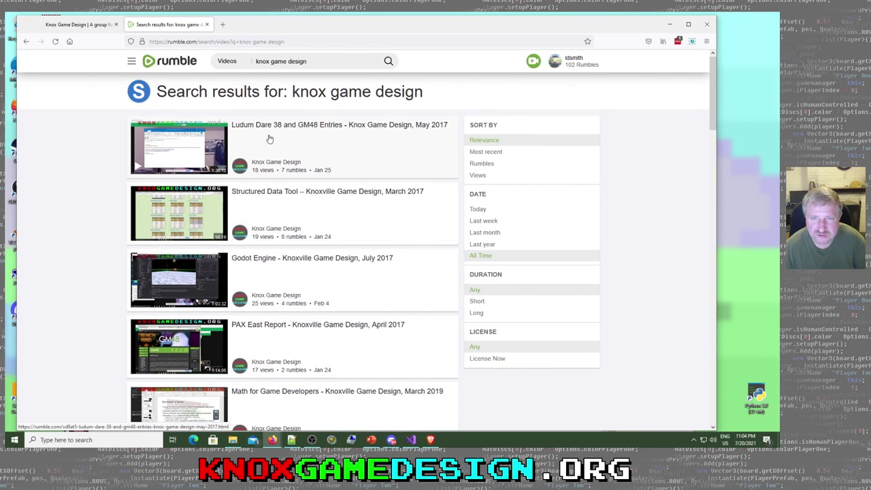
Go to the second page of search results and open the Knox Game Design channel from one of its videos
scroll(317, 329, "down", 15)
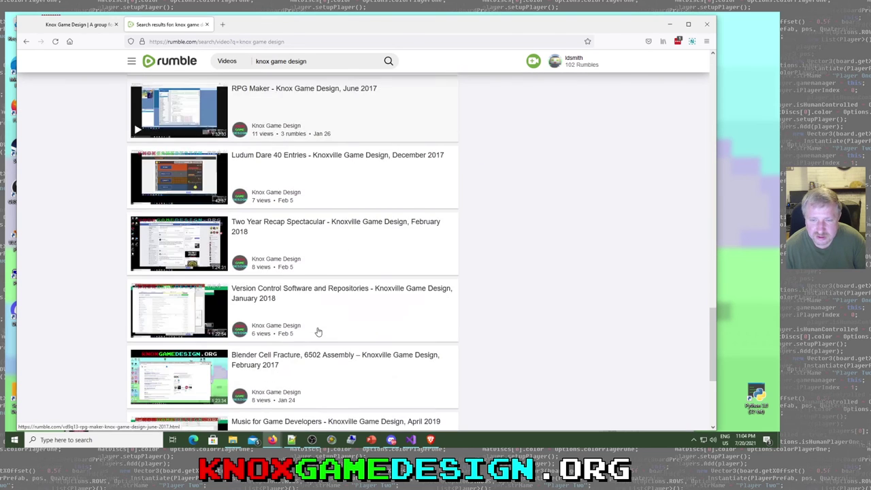
scroll(319, 332, "down", 3)
left_click(303, 351)
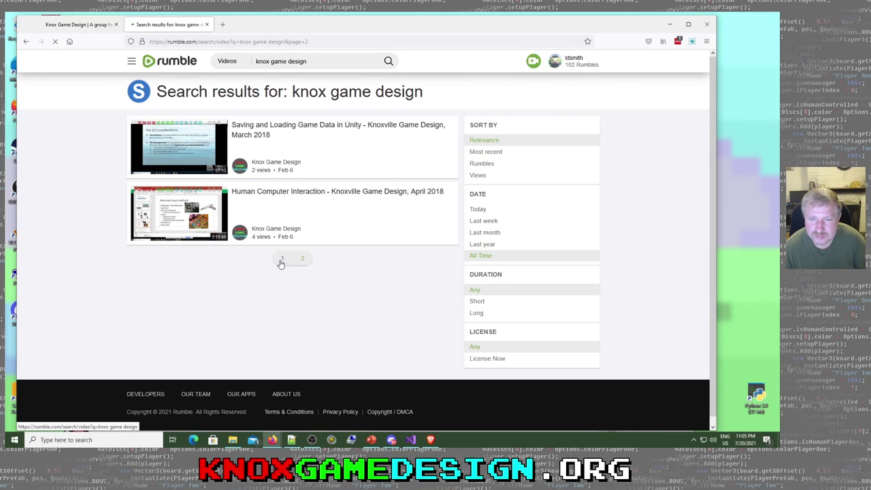
left_click(283, 230)
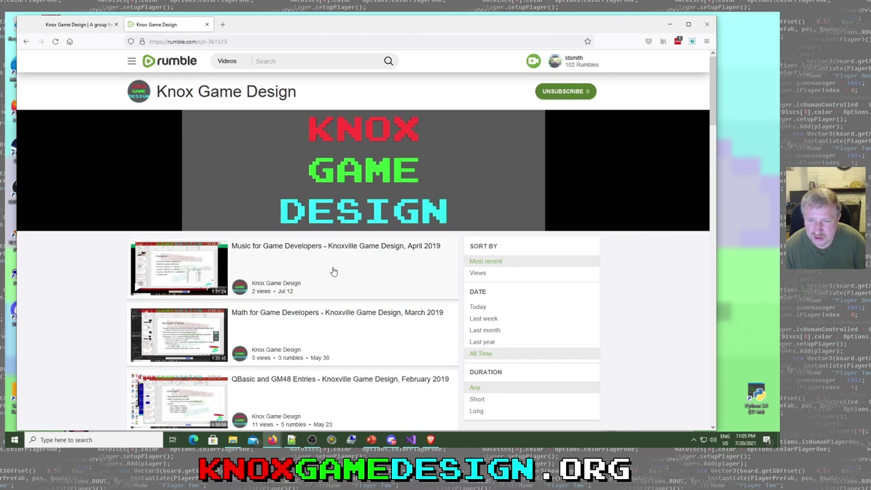
View the channel's videos sorted by views, and switch the sorting back to Most recent
scroll(334, 272, "down", 1)
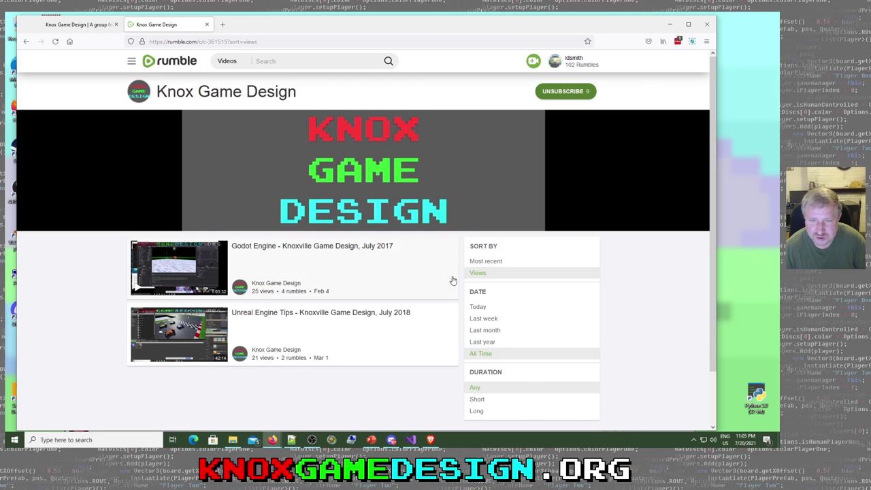
left_click(491, 263)
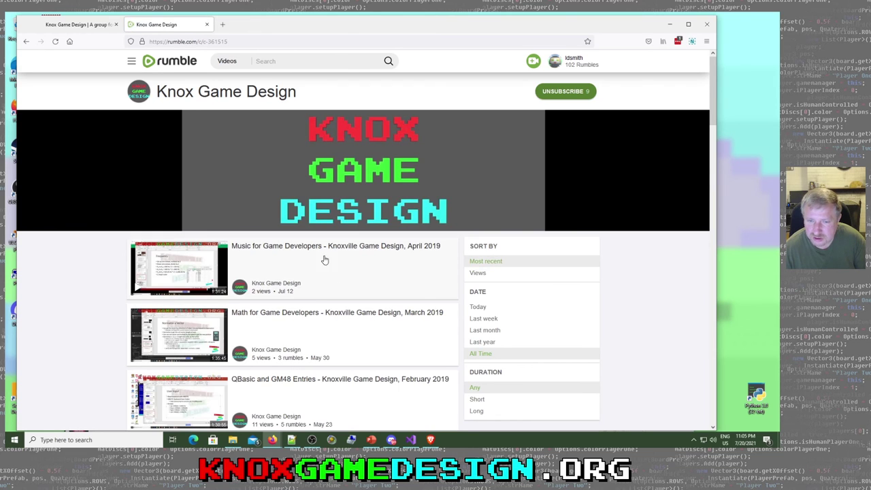
scroll(447, 286, "down", 2)
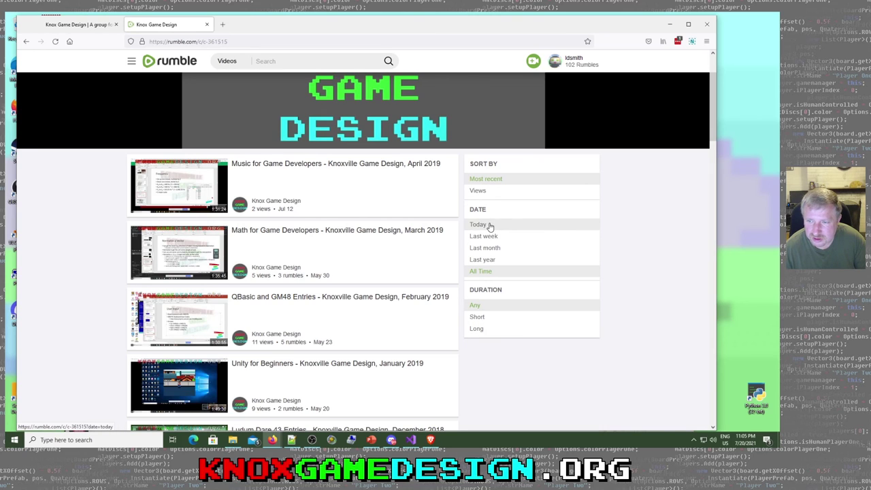
Filter the channel's videos by Last month and by Last year, check the Views sorting, and return to Most recent
left_click(491, 248)
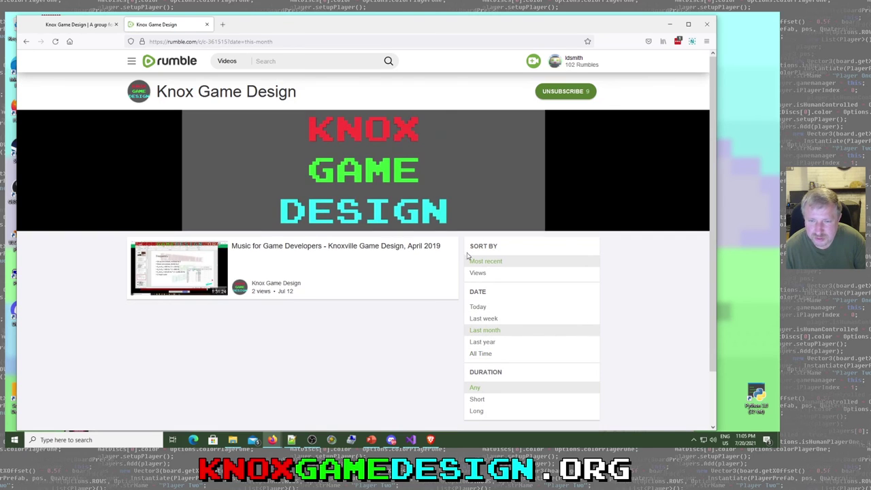
left_click(491, 342)
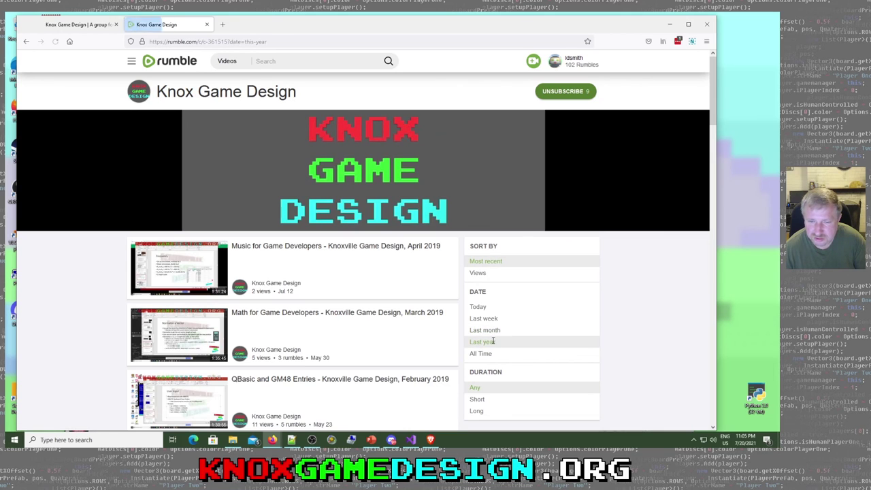
left_click(477, 272)
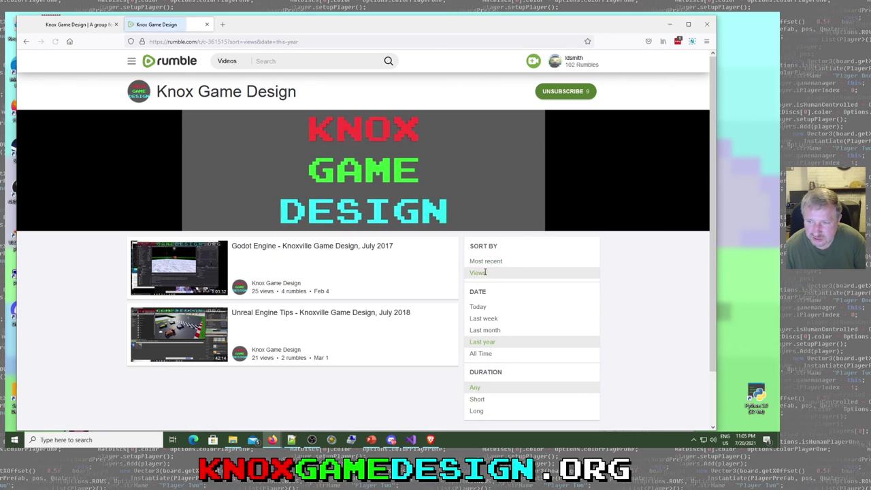
left_click(483, 262)
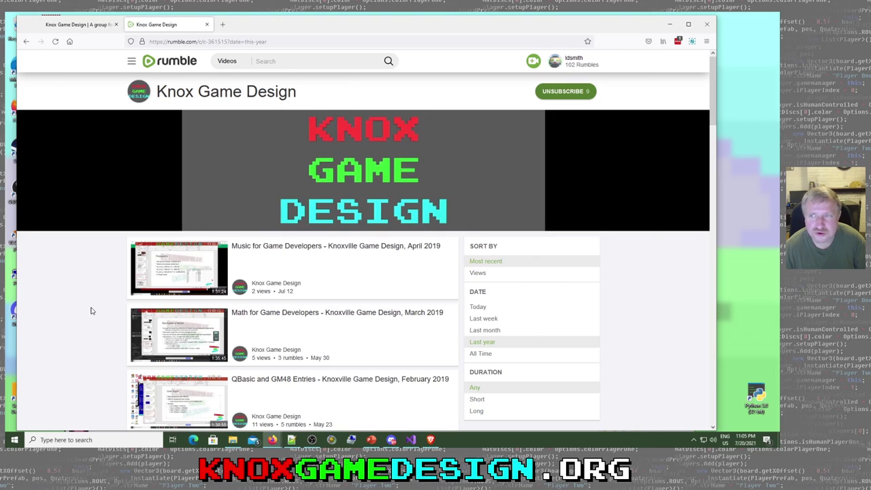
Look through the channel's videos from the last year and return to the Knox Game Design website
scroll(91, 311, "down", 2)
scroll(89, 306, "up", 2)
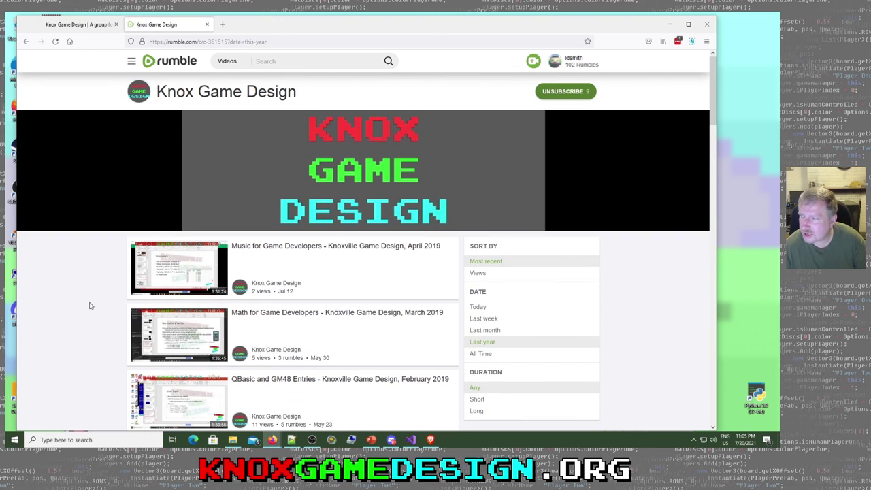
scroll(125, 315, "down", 6)
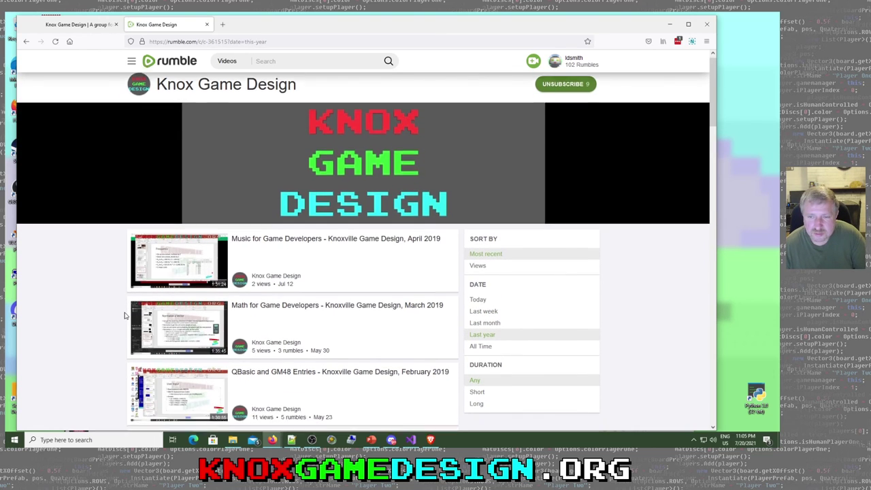
scroll(124, 314, "down", 12)
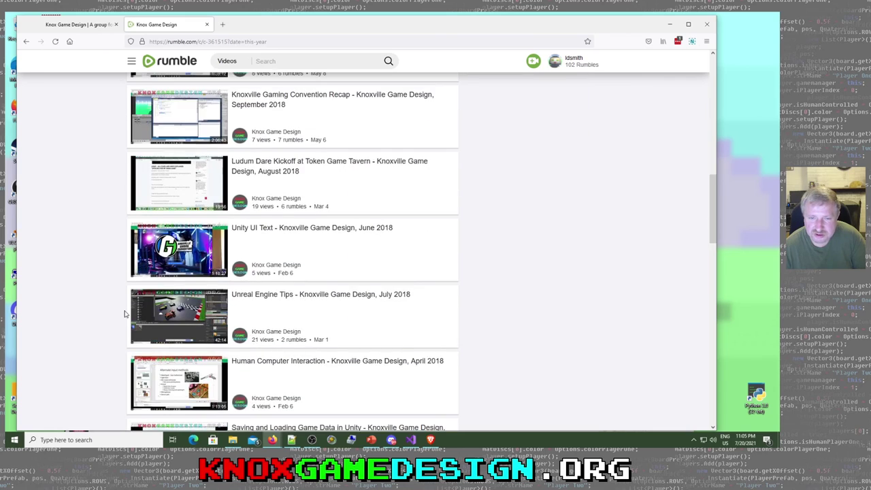
scroll(124, 314, "down", 3)
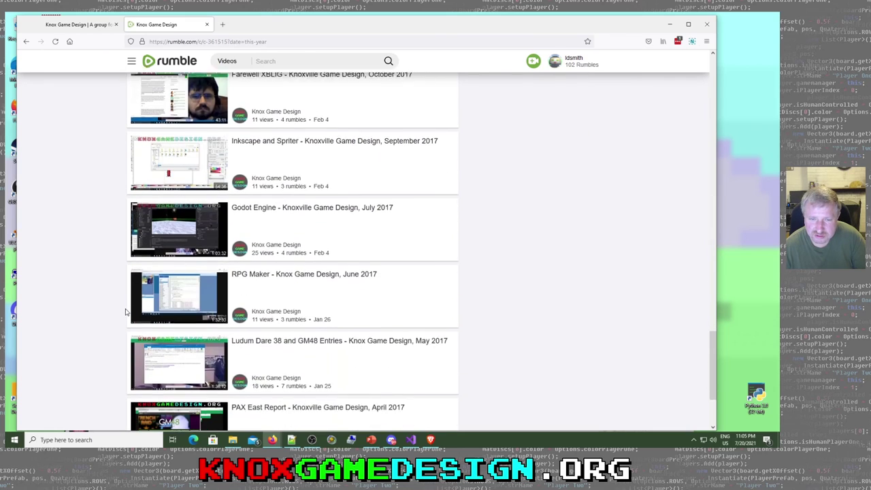
scroll(125, 314, "down", 3)
scroll(124, 314, "up", 8)
scroll(126, 313, "up", 15)
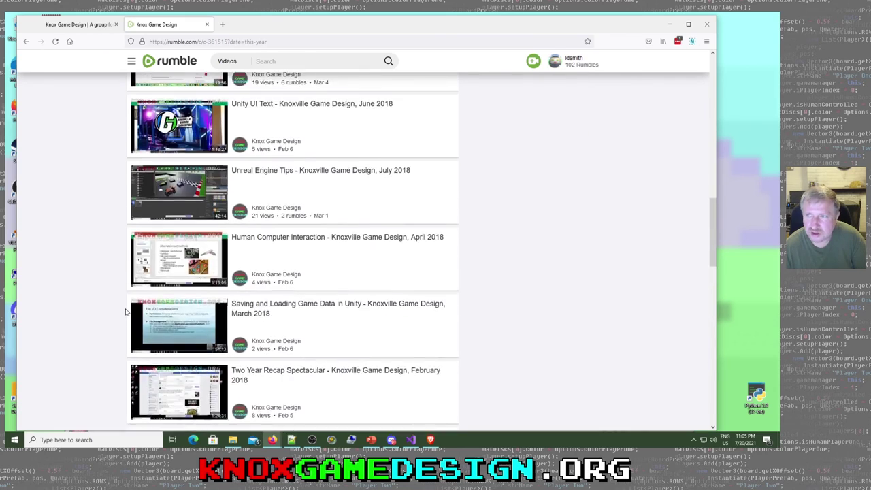
left_click(75, 25)
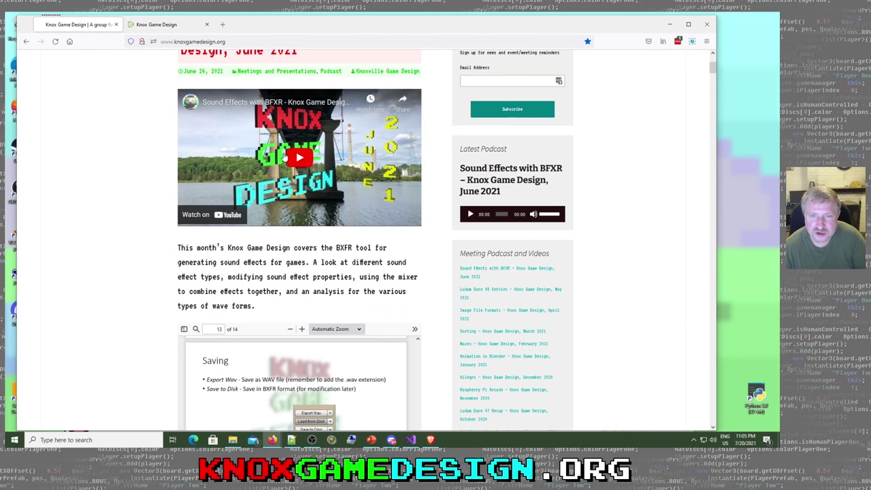